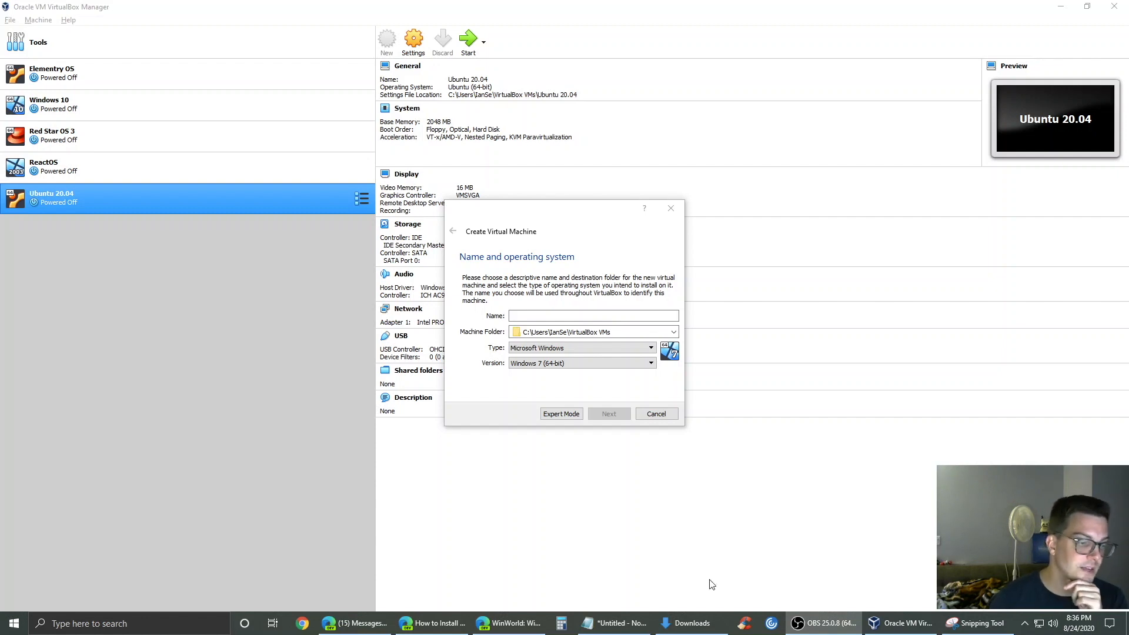
- Switch to the browser and review the How-To Geek Windows 95 guide, the AllBootDisks boot disk downloads and the WinWorld serials thread
{"action": "left_click", "coordinate": [445, 625]}
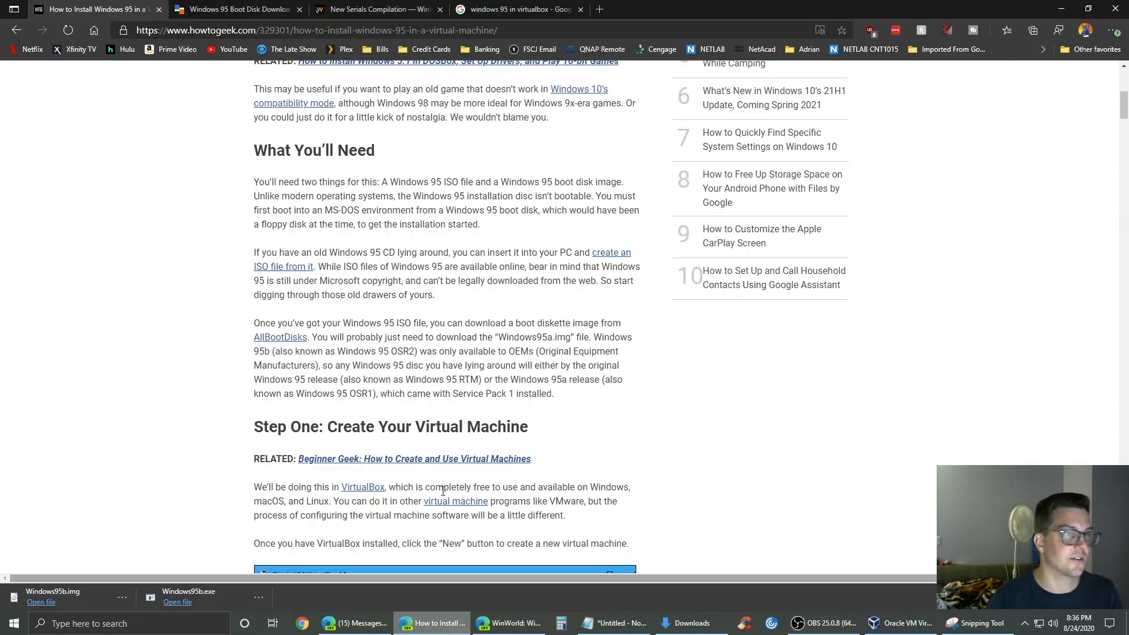
{"action": "scroll", "coordinate": [443, 490], "scroll_direction": "up", "scroll_amount": 7}
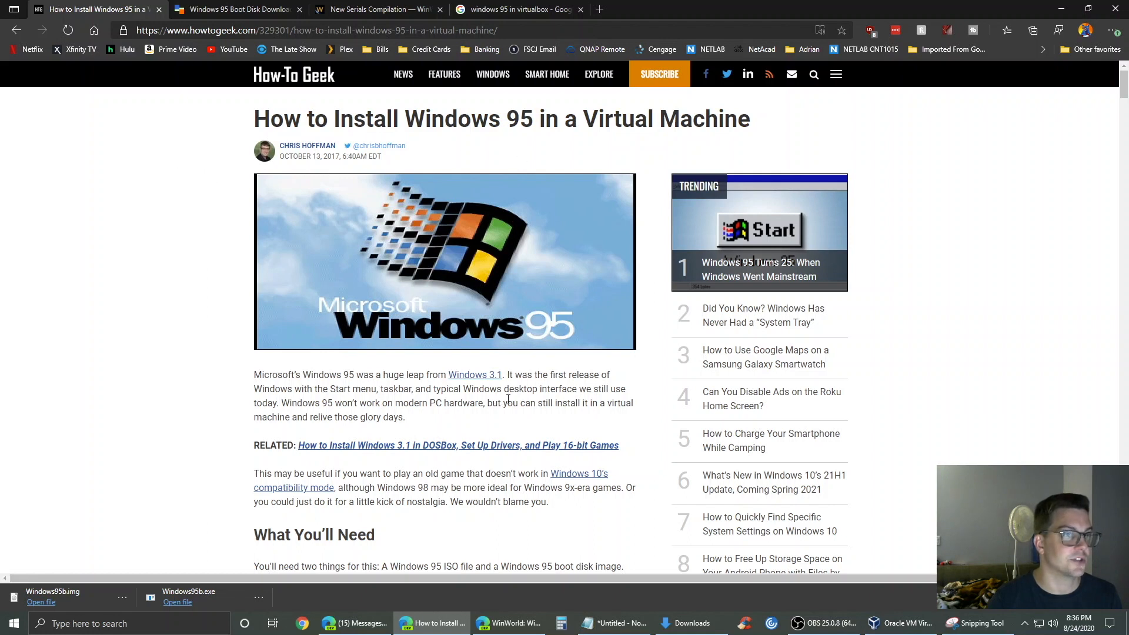
{"action": "left_click", "coordinate": [505, 10]}
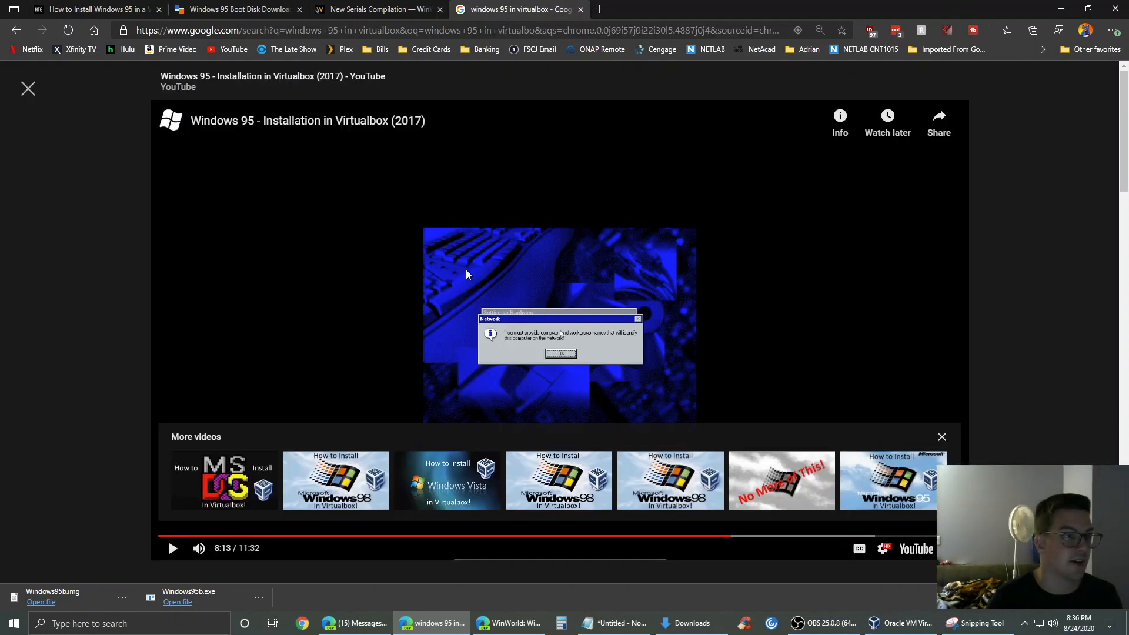
{"action": "left_click", "coordinate": [94, 9]}
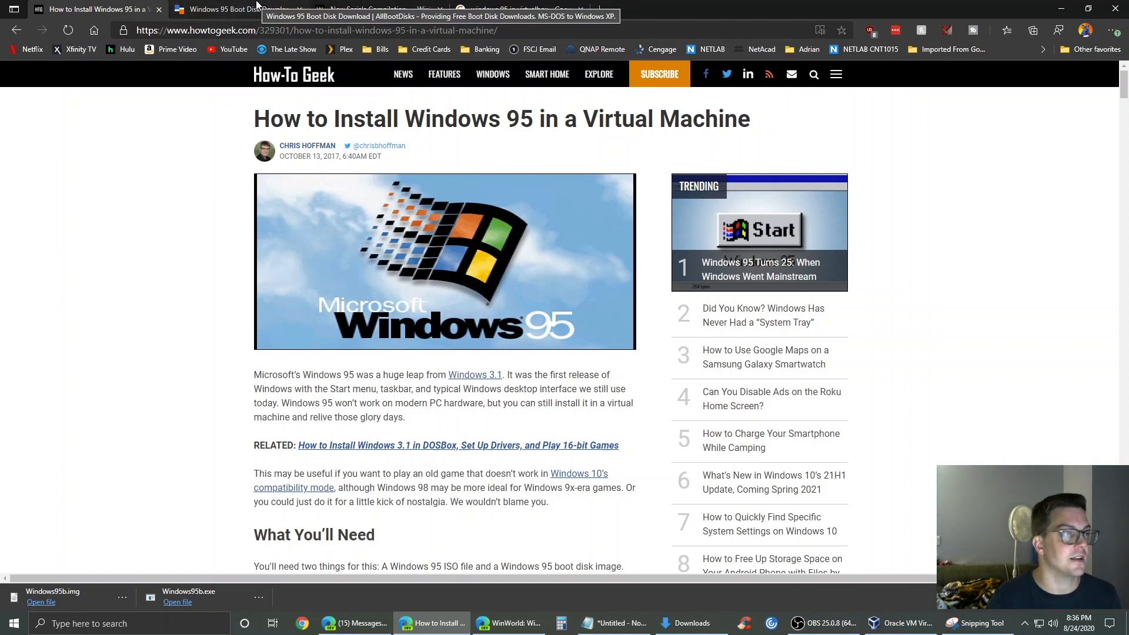
{"action": "left_click", "coordinate": [257, 8]}
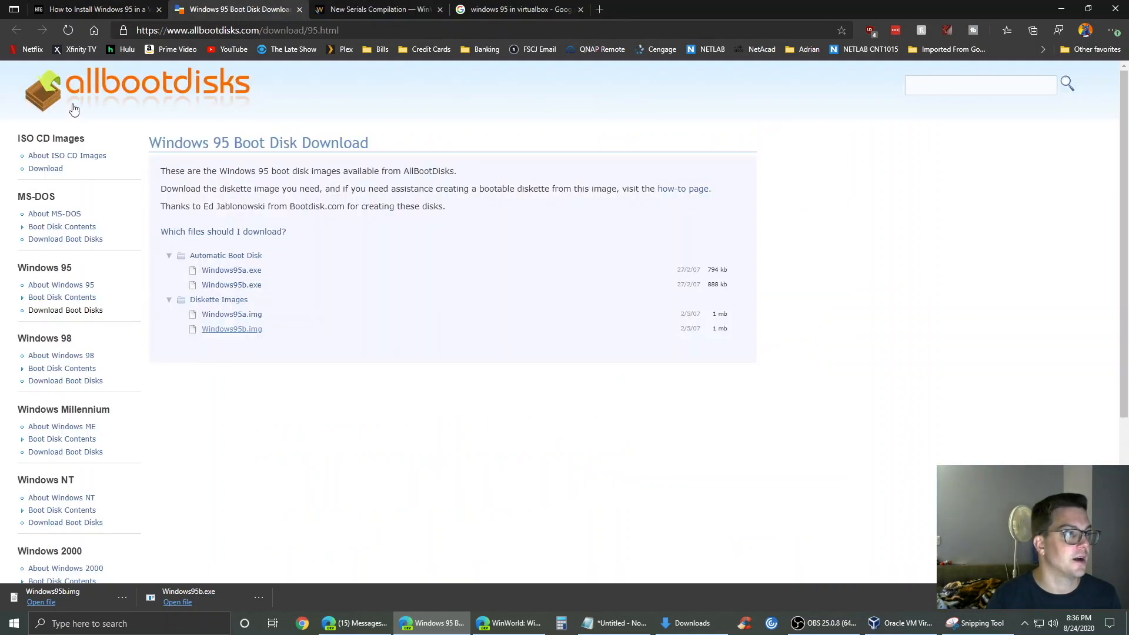
{"action": "left_click", "coordinate": [101, 7]}
{"action": "left_click", "coordinate": [230, 7]}
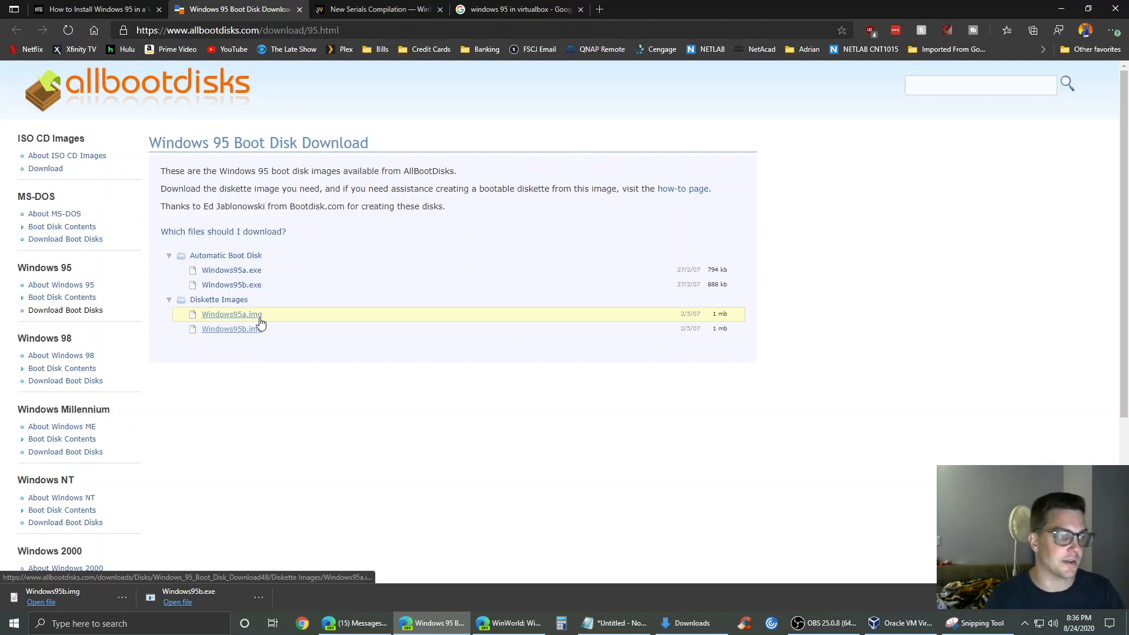
{"action": "key", "text": "ctrl+Tab"}
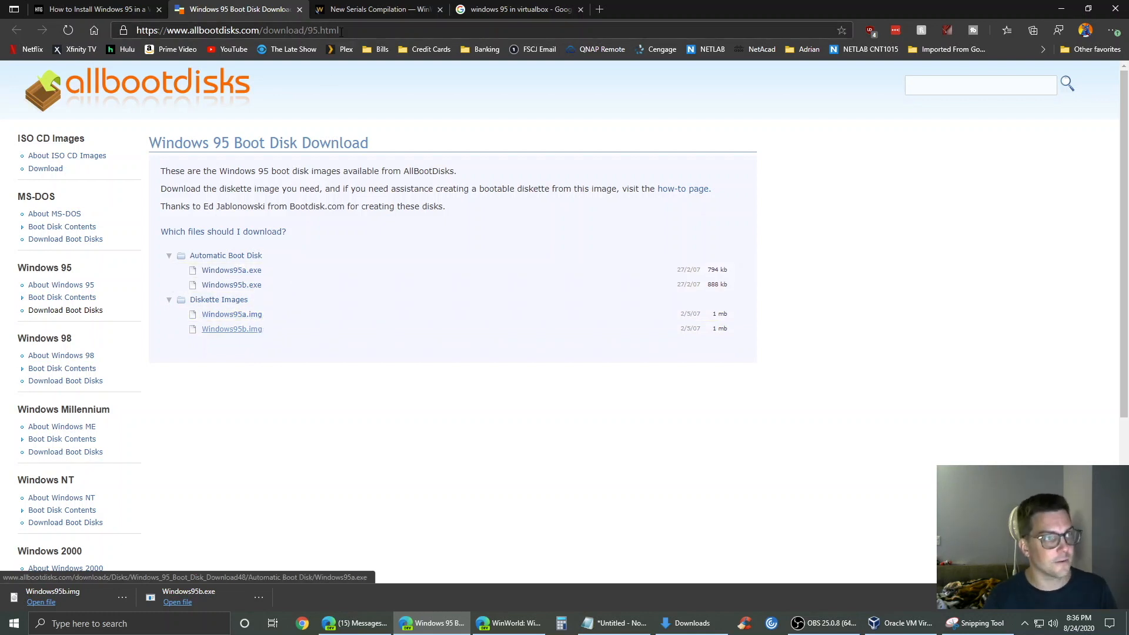
{"action": "scroll", "coordinate": [333, 412], "scroll_direction": "up", "scroll_amount": 5}
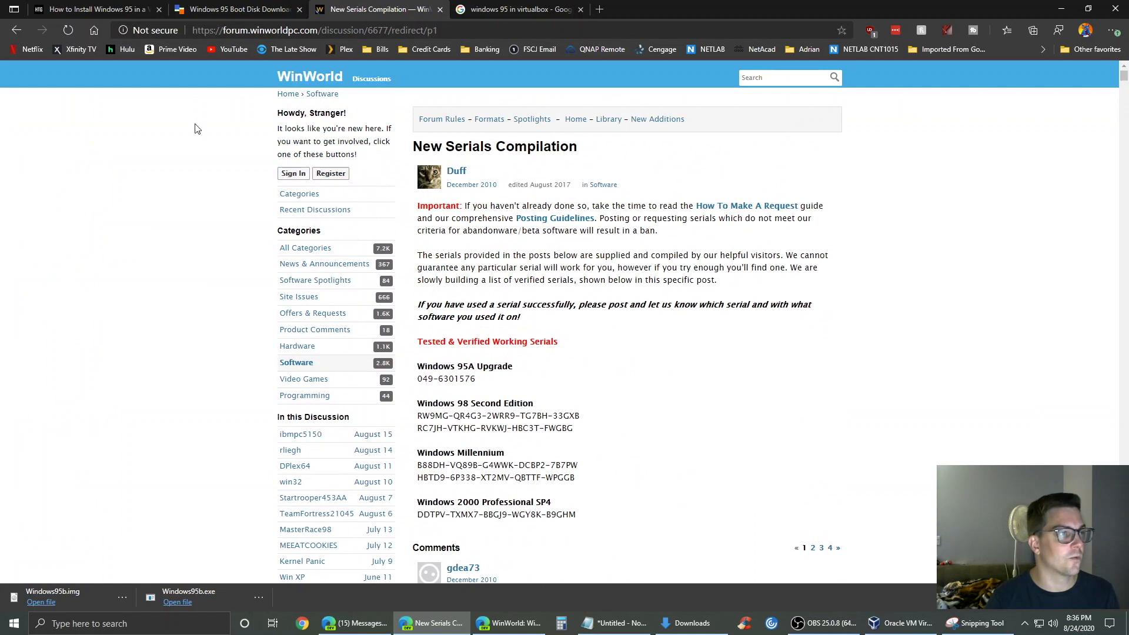
{"action": "scroll", "coordinate": [565, 303], "scroll_direction": "down", "scroll_amount": 3}
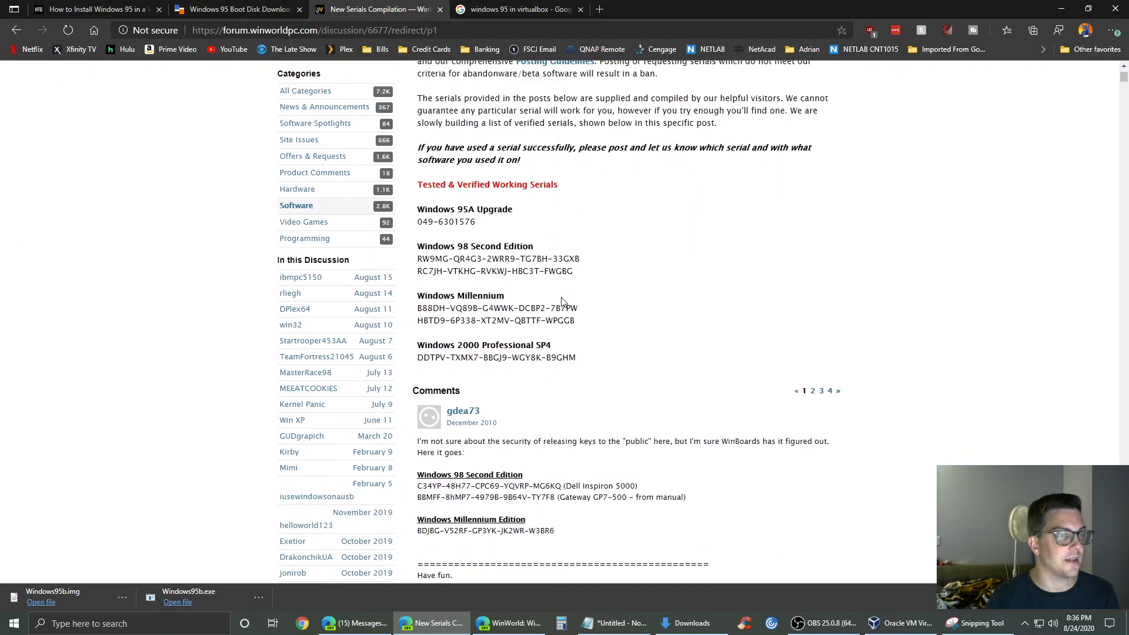
- Return to WinWorld's Windows 95 OSR 2 page and examine its available releases, release notes and downloads
{"action": "left_click", "coordinate": [17, 30]}
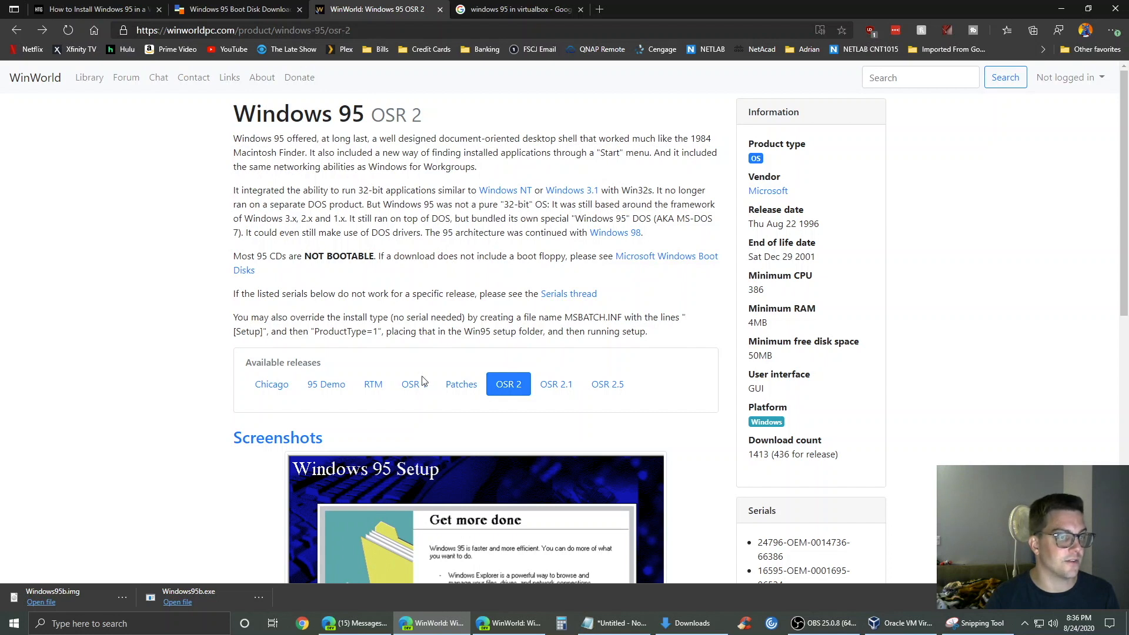
{"action": "scroll", "coordinate": [305, 399], "scroll_direction": "down", "scroll_amount": 6}
{"action": "scroll", "coordinate": [601, 242], "scroll_direction": "up", "scroll_amount": 3}
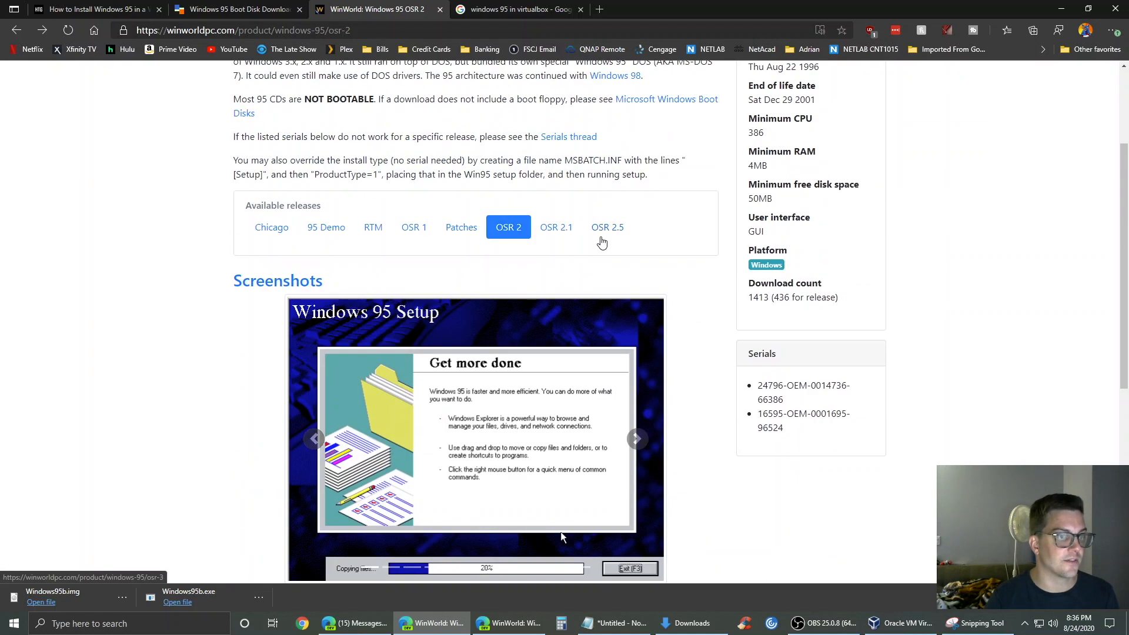
{"action": "scroll", "coordinate": [601, 243], "scroll_direction": "down", "scroll_amount": 7}
{"action": "scroll", "coordinate": [431, 352], "scroll_direction": "up", "scroll_amount": 7}
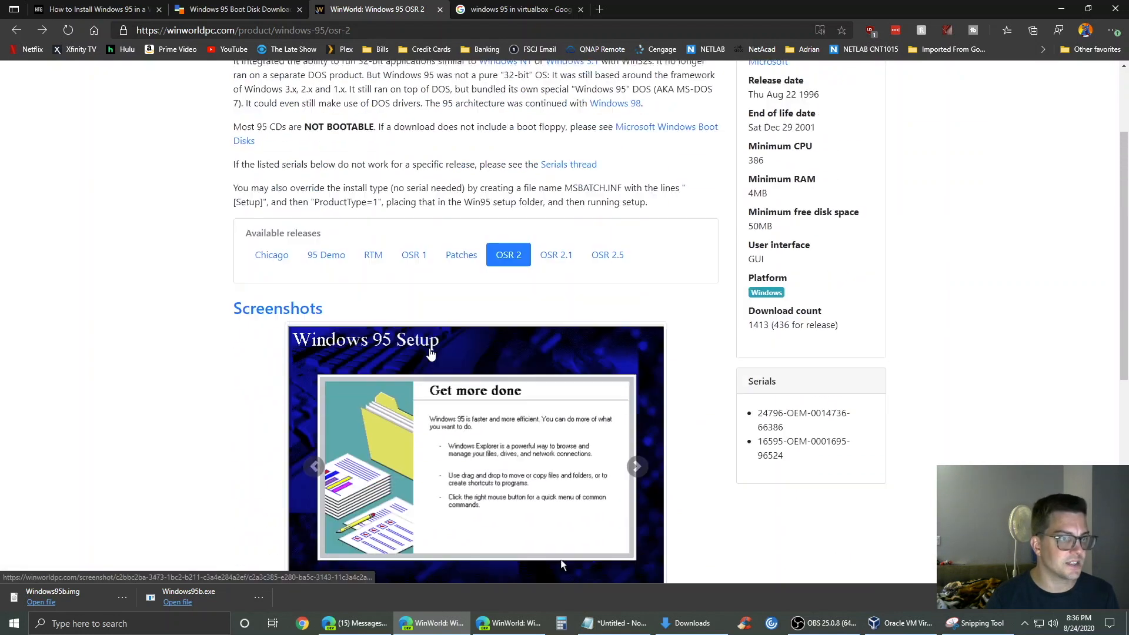
{"action": "scroll", "coordinate": [431, 353], "scroll_direction": "up", "scroll_amount": 1}
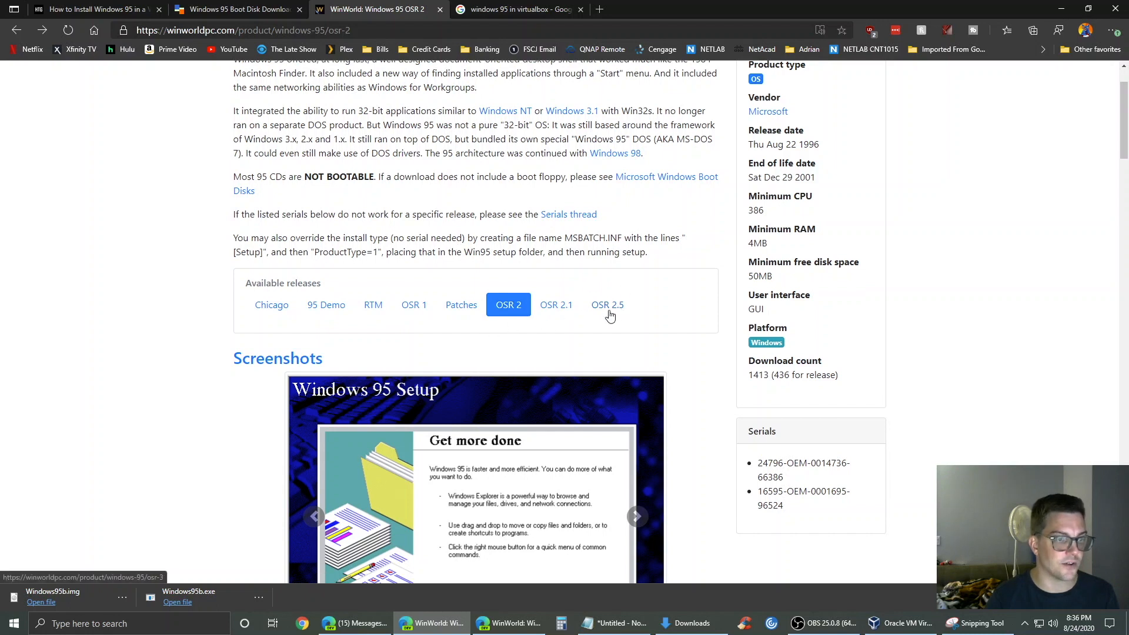
{"action": "scroll", "coordinate": [522, 323], "scroll_direction": "down", "scroll_amount": 7}
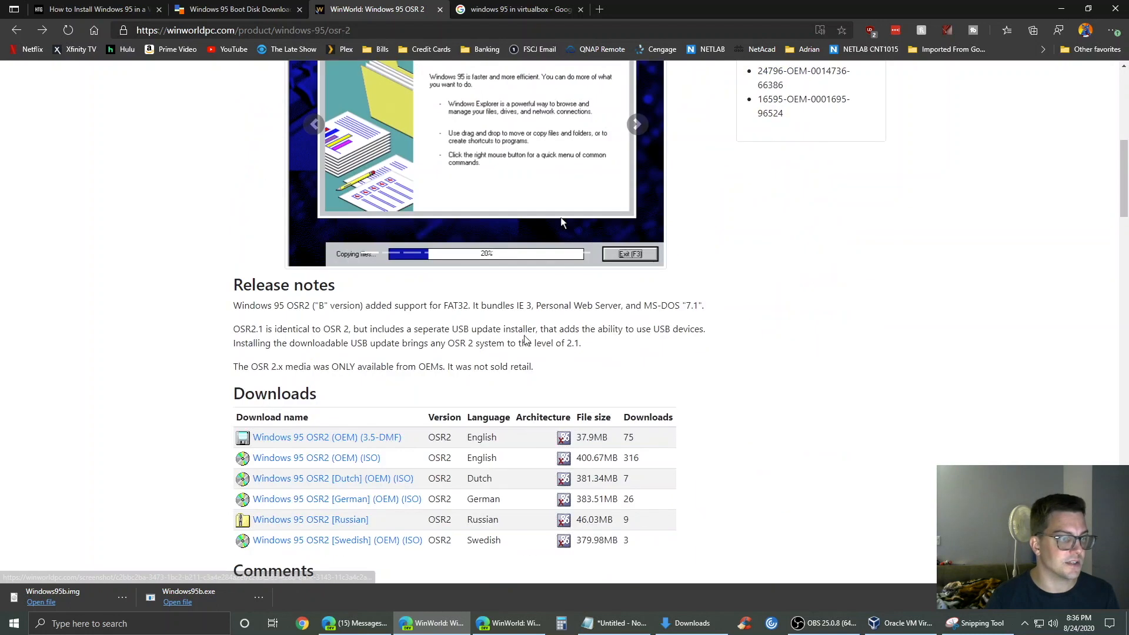
{"action": "scroll", "coordinate": [442, 421], "scroll_direction": "up", "scroll_amount": 6}
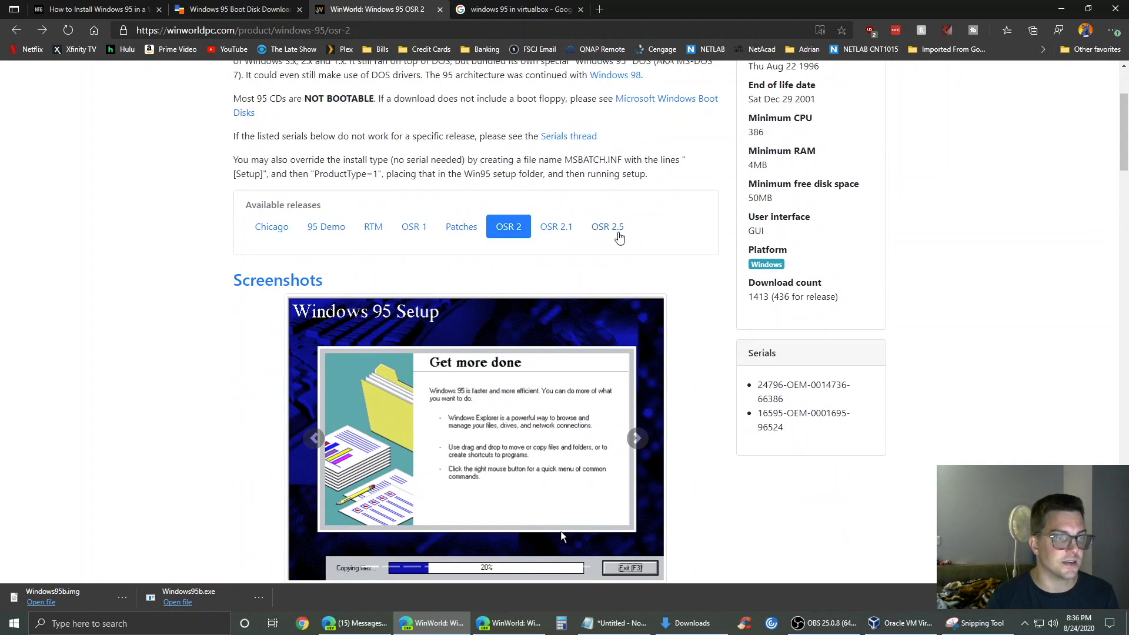
- Open the OSR 2.5 release and download the English Windows 95 OSR 2.5 (OEM) (ISO) from the Kansas City, US mirror
{"action": "left_click", "coordinate": [617, 230]}
{"action": "scroll", "coordinate": [601, 387], "scroll_direction": "down", "scroll_amount": 5}
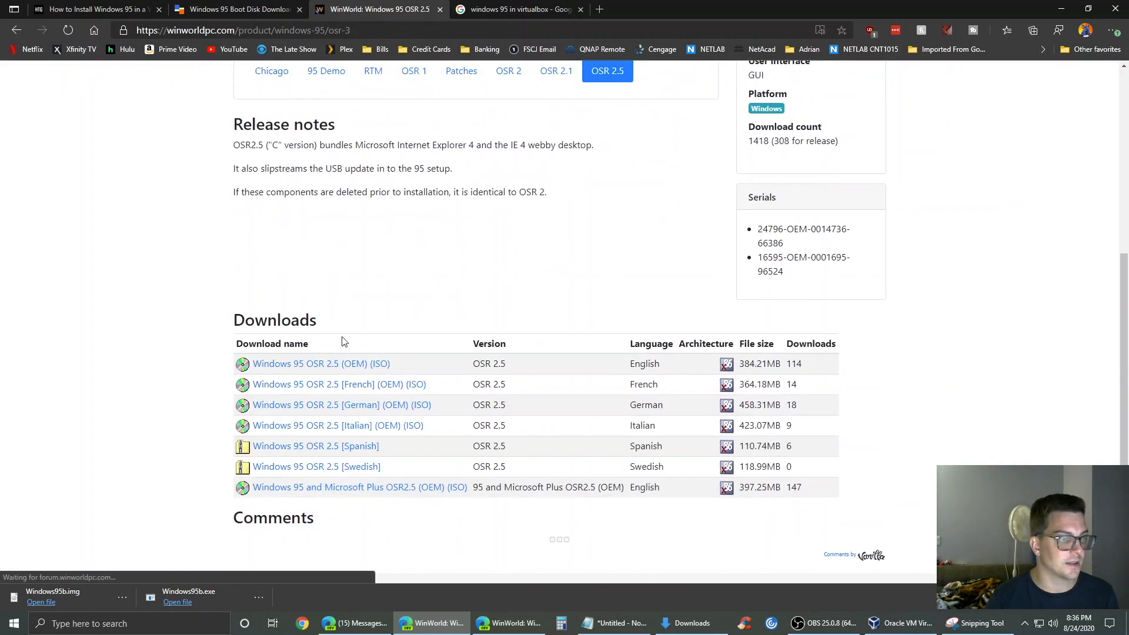
{"action": "left_click", "coordinate": [353, 368]}
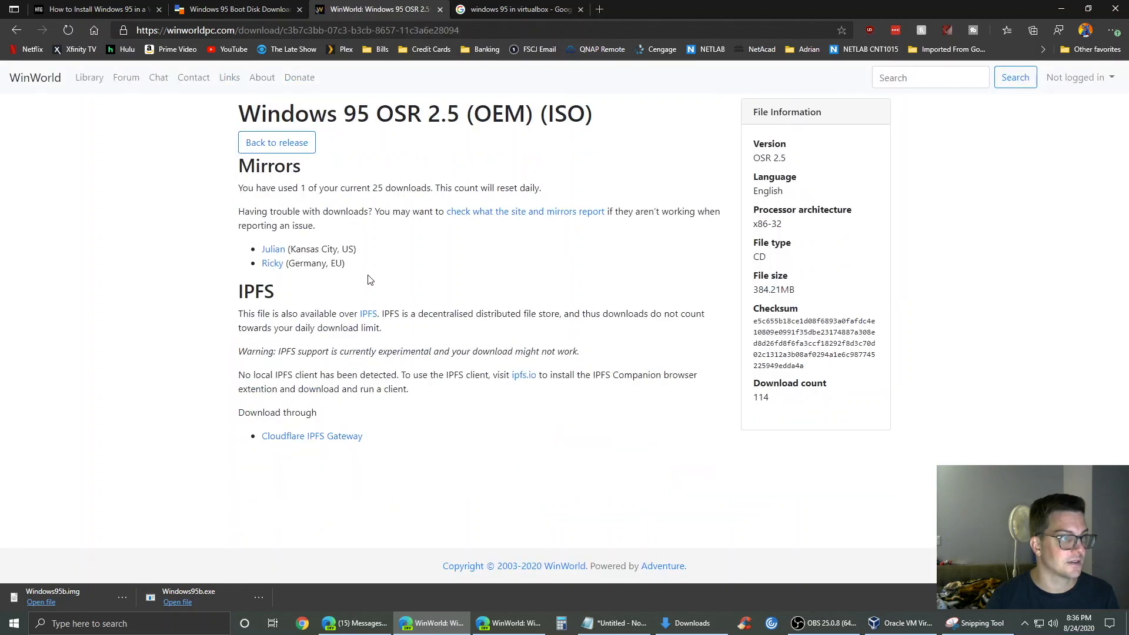
{"action": "left_click", "coordinate": [280, 247]}
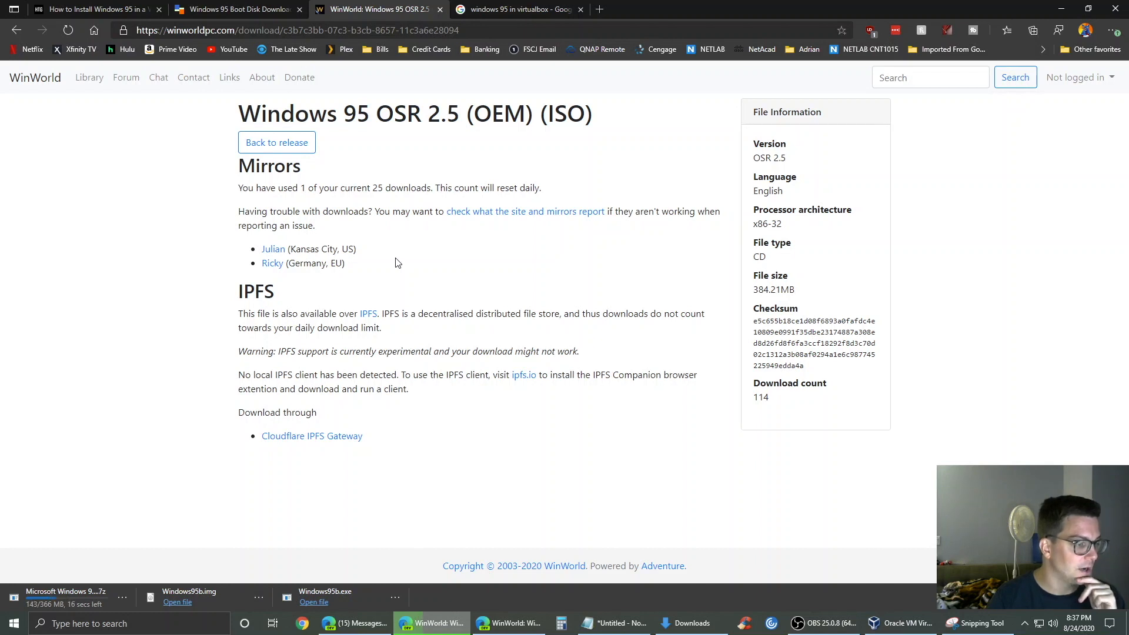
- Switch to VirtualBox and name the new virtual machine Windows 95, with type Microsoft Windows and version Windows 95
{"action": "left_click", "coordinate": [900, 623]}
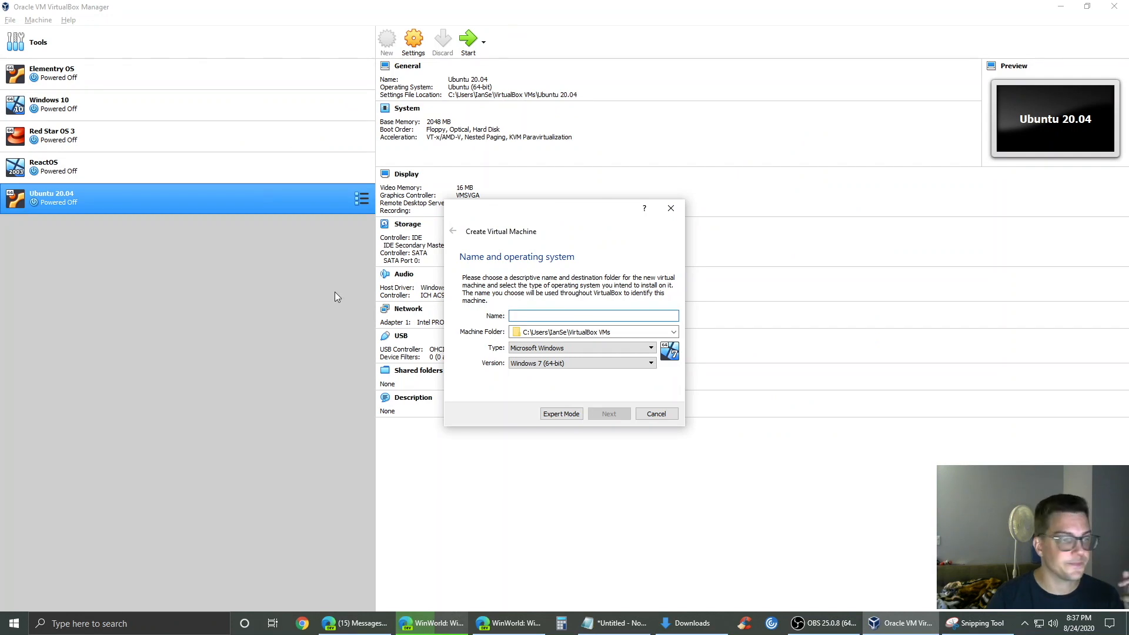
{"action": "type", "text": "W"}
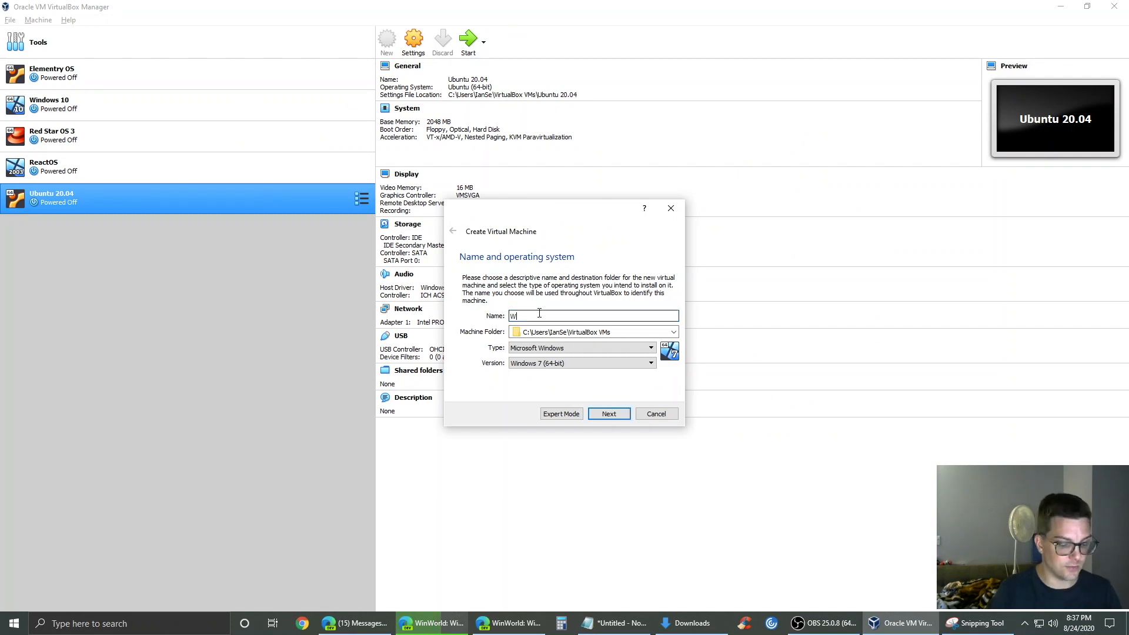
{"action": "type", "text": "indows 95"}
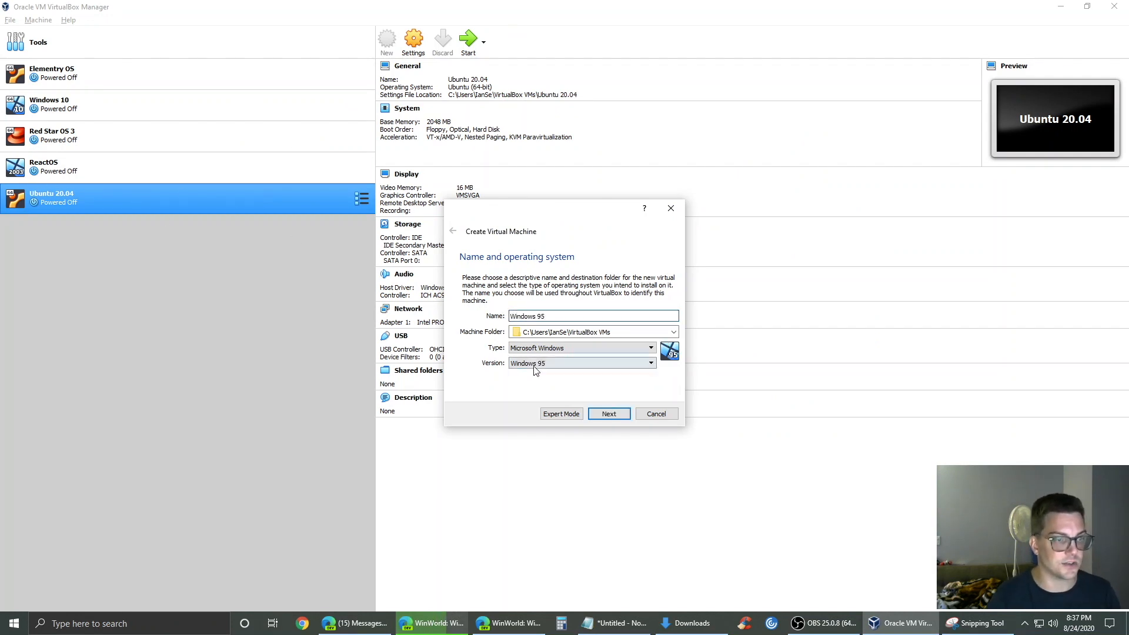
{"action": "left_click", "coordinate": [604, 412]}
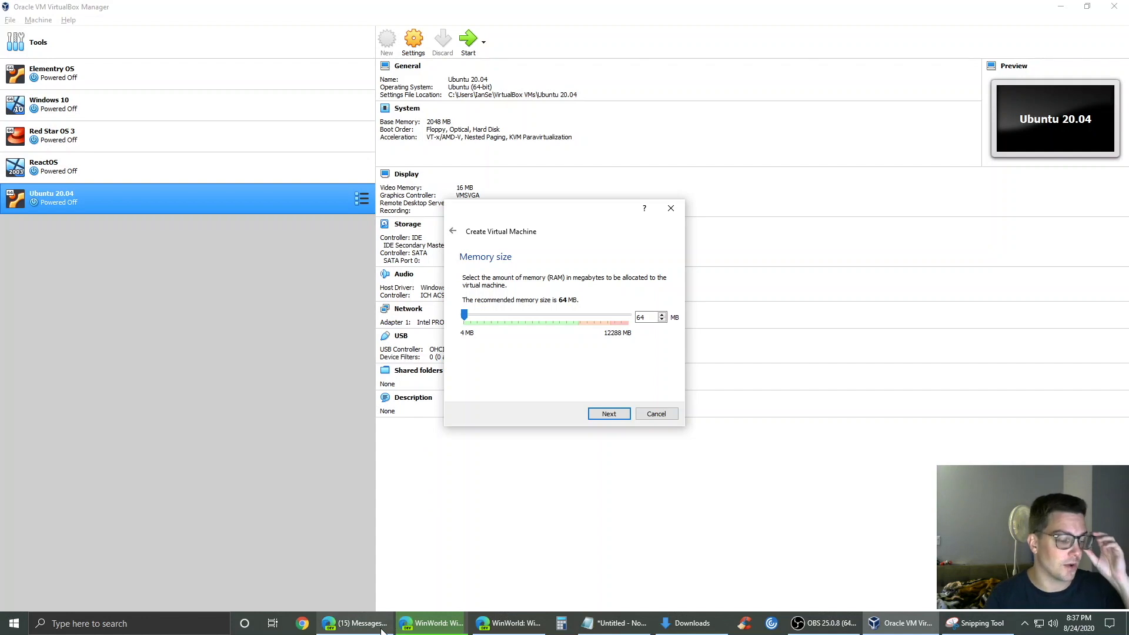
- Accept 64 MB of memory for the virtual machine and choose to create a virtual hard disk now
{"action": "mouse_move", "coordinate": [381, 628]}
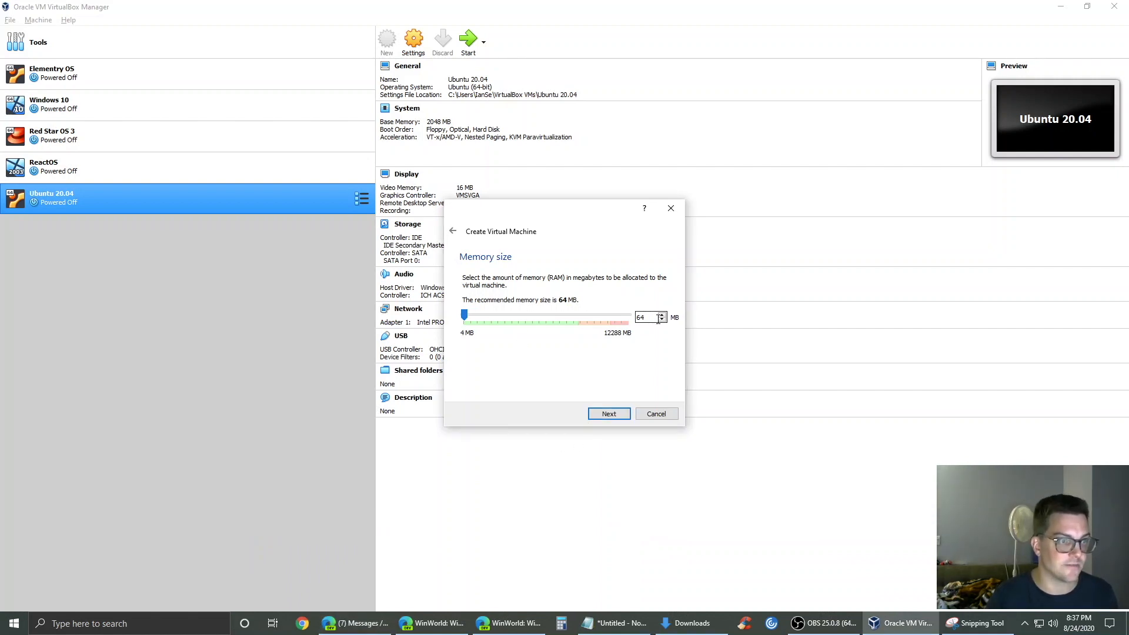
{"action": "left_click", "coordinate": [610, 413]}
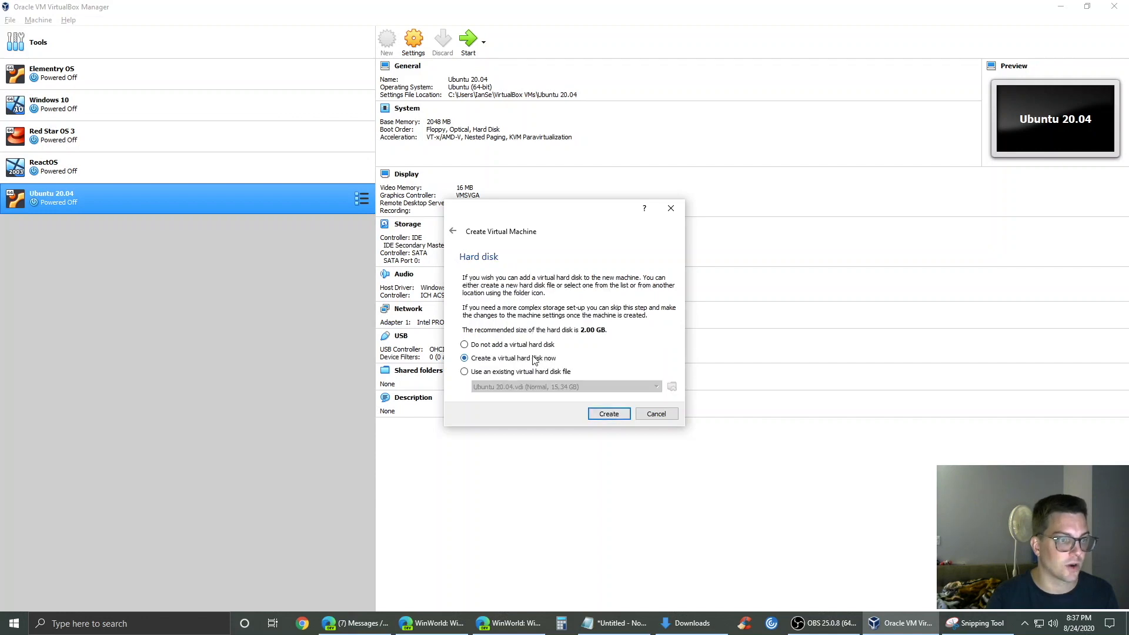
{"action": "left_click", "coordinate": [603, 414]}
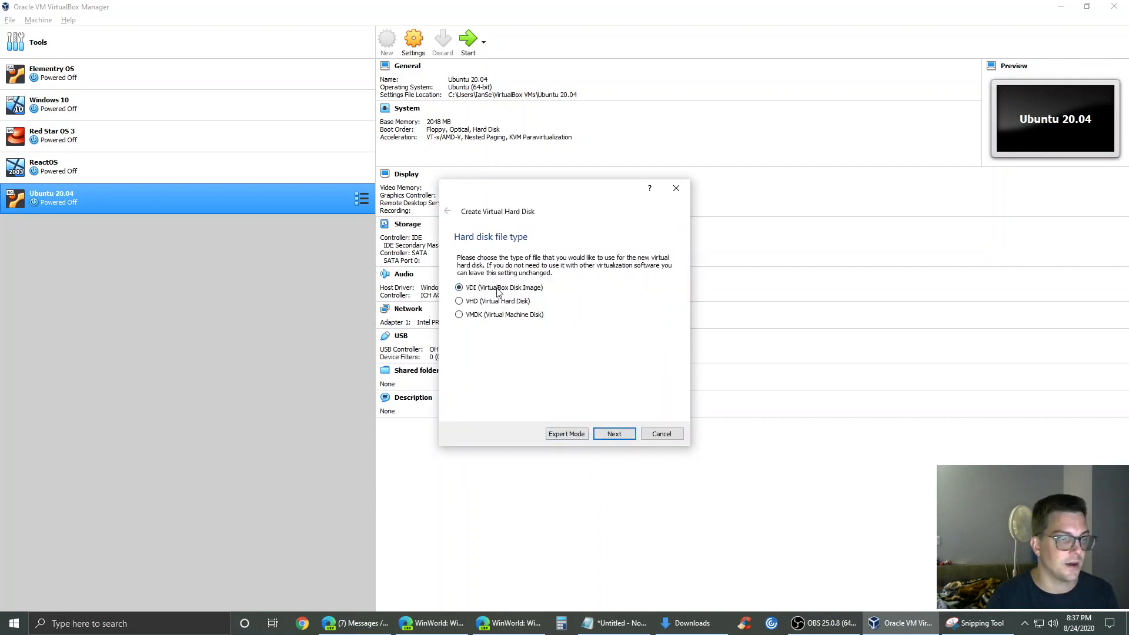
- Create a fixed-size VDI hard disk of 2.00 GB for the Windows 95 machine
{"action": "left_click", "coordinate": [614, 434]}
{"action": "left_click", "coordinate": [488, 357]}
{"action": "left_click", "coordinate": [612, 433]}
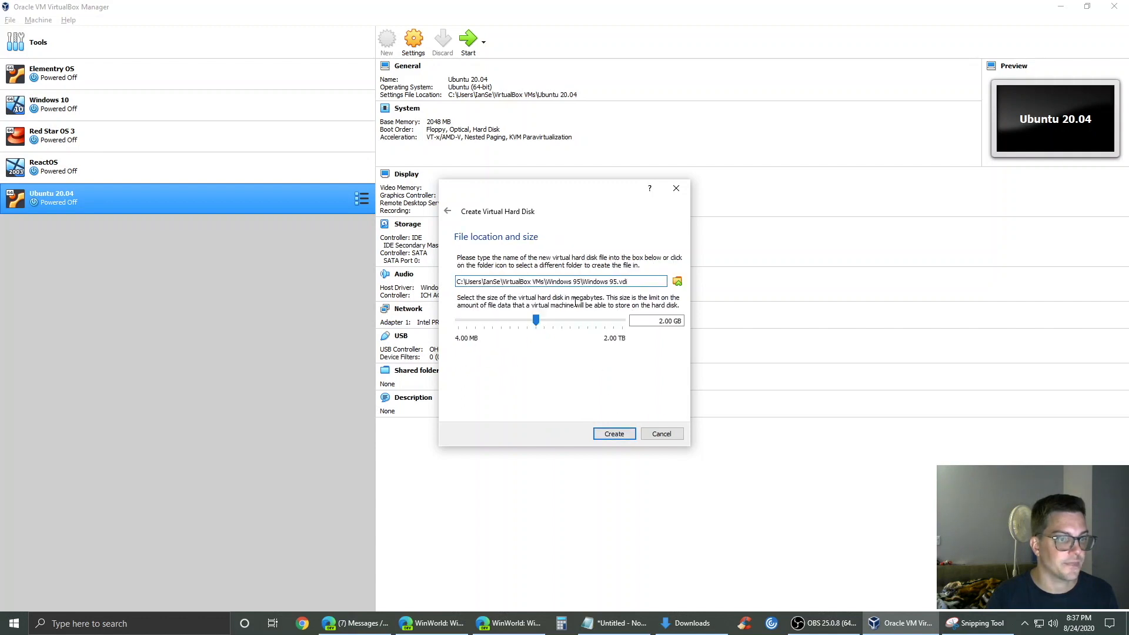
{"action": "key", "text": "Tab"}
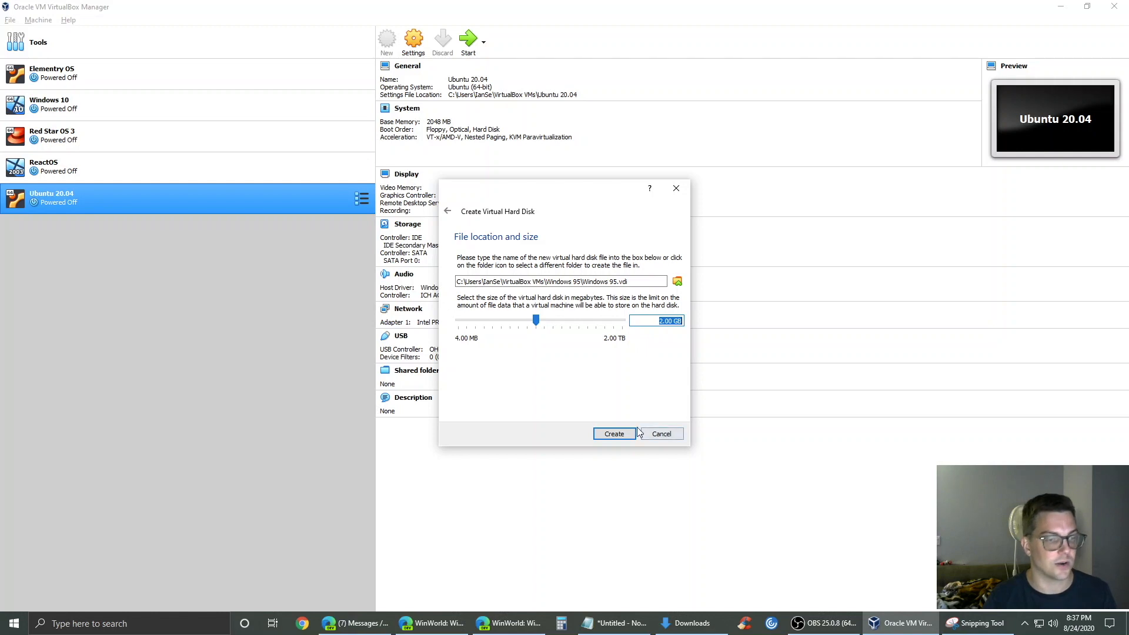
{"action": "left_click", "coordinate": [614, 434]}
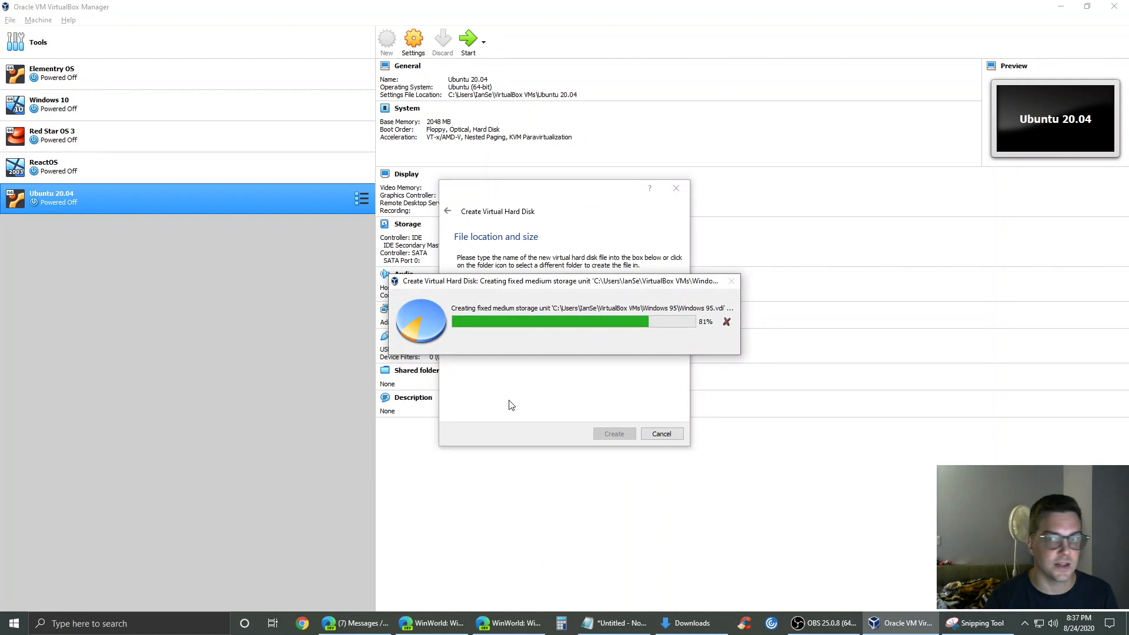
- Switch to the browser to check the Windows 95 archive download, and open the Downloads folder
{"action": "left_click", "coordinate": [432, 624]}
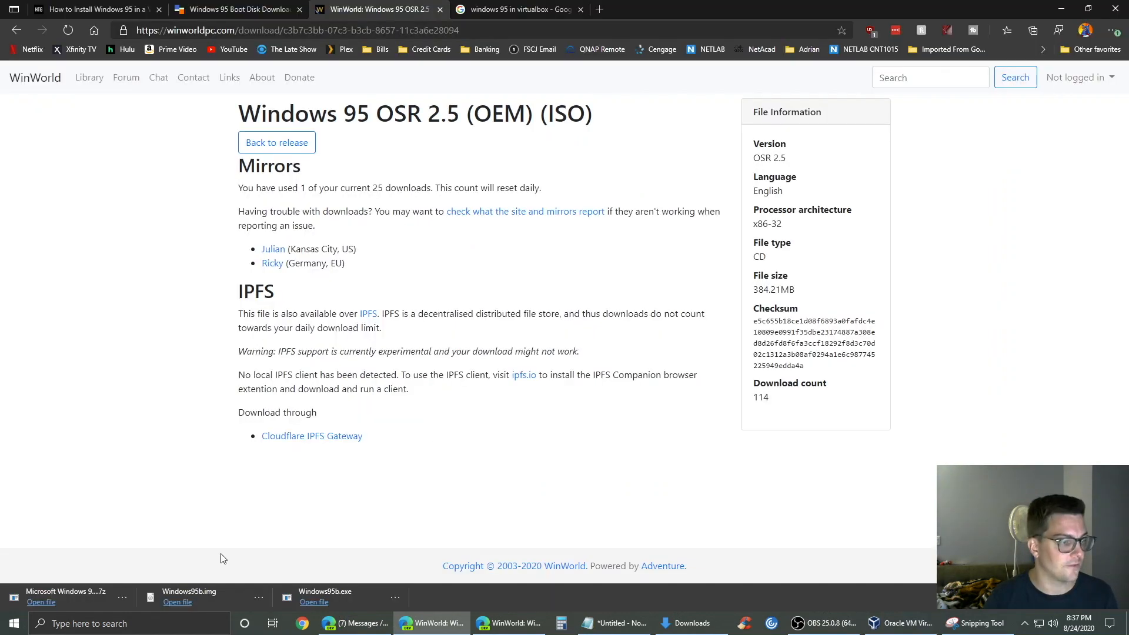
{"action": "left_click", "coordinate": [122, 599]}
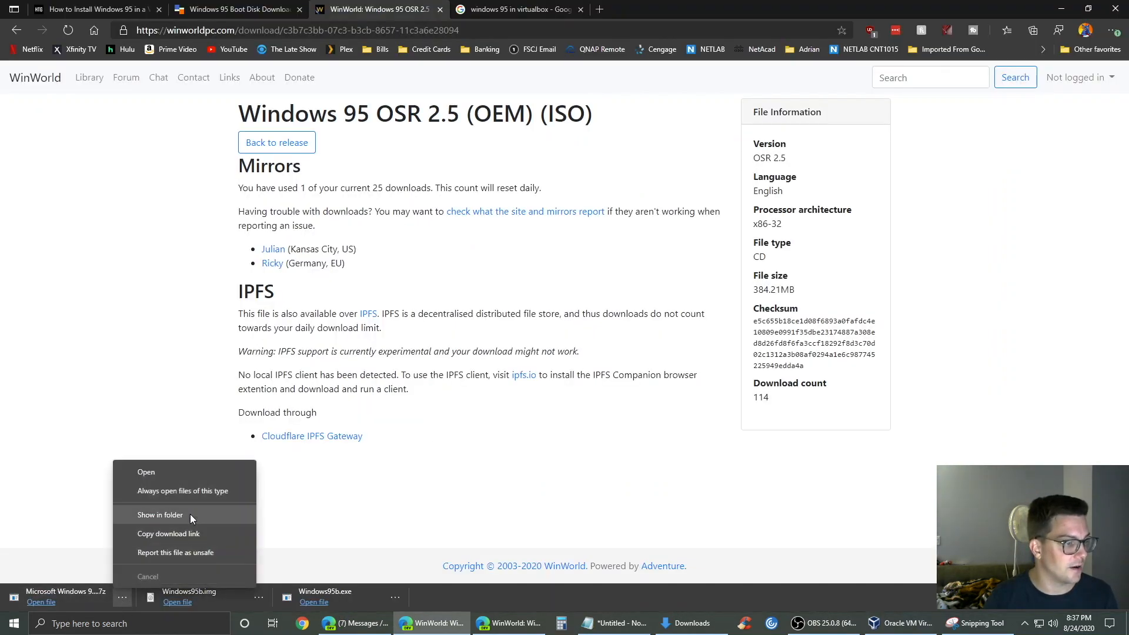
{"action": "left_click", "coordinate": [188, 534]}
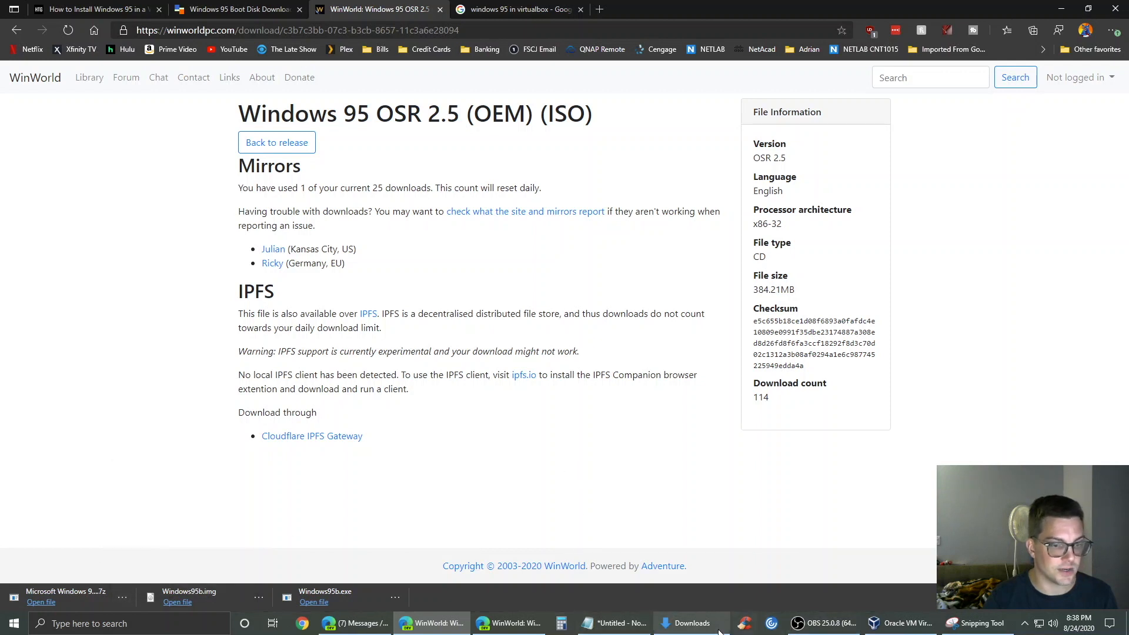
{"action": "left_click", "coordinate": [693, 622]}
- Delete the Windows95b disc image file from the Downloads folder
{"action": "left_click", "coordinate": [195, 234]}
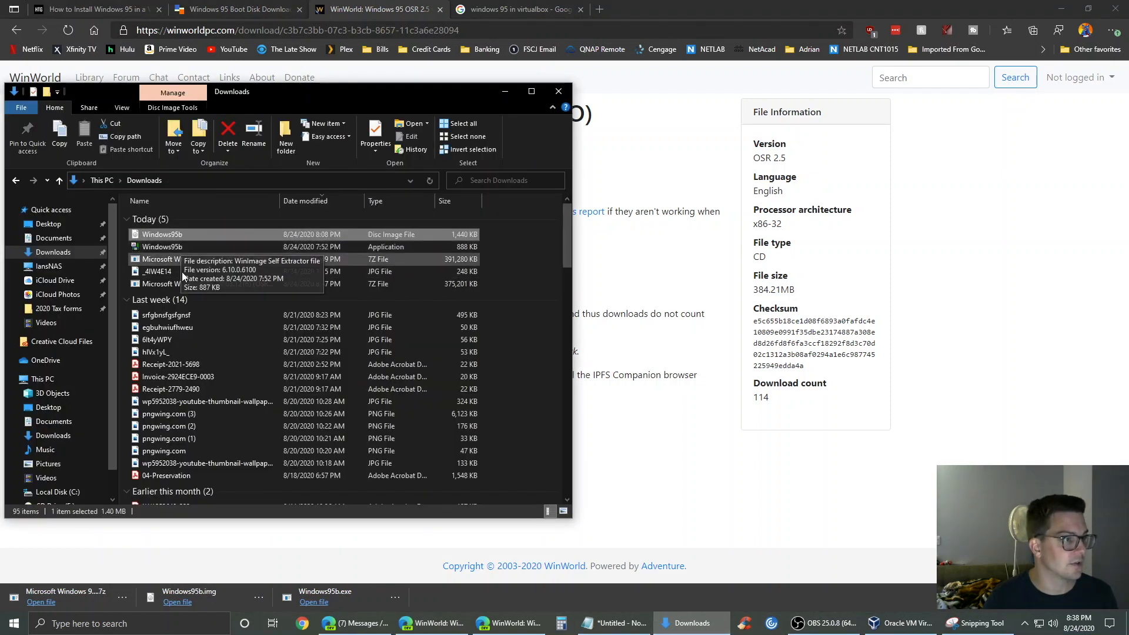
{"action": "right_click", "coordinate": [178, 234]}
{"action": "left_click", "coordinate": [228, 453]}
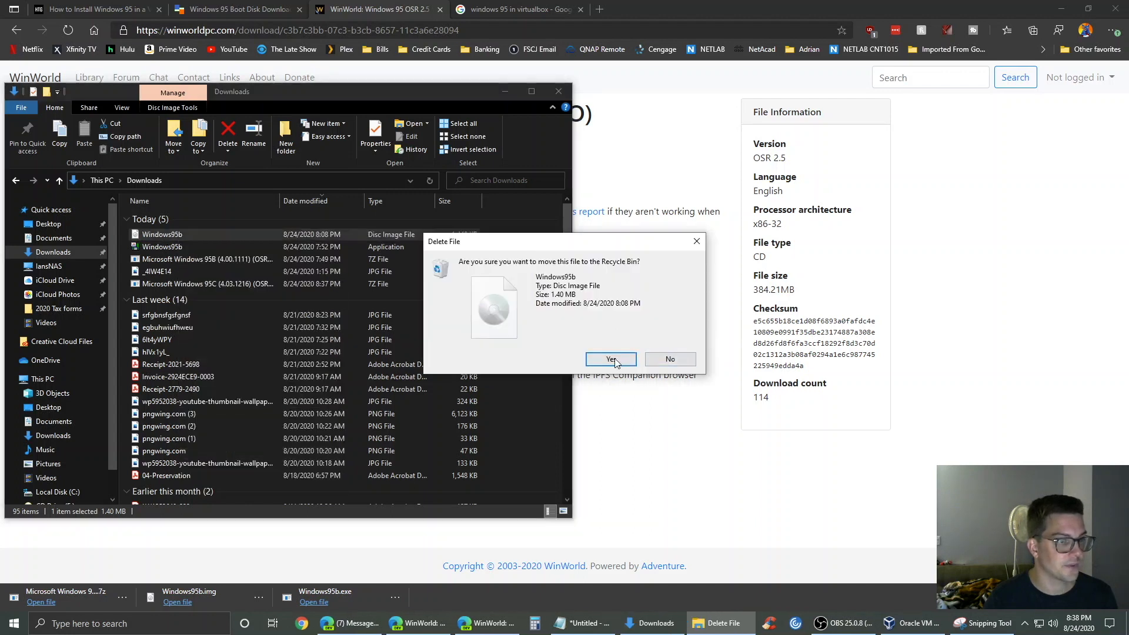
{"action": "left_click", "coordinate": [608, 360]}
{"action": "left_click", "coordinate": [192, 247]}
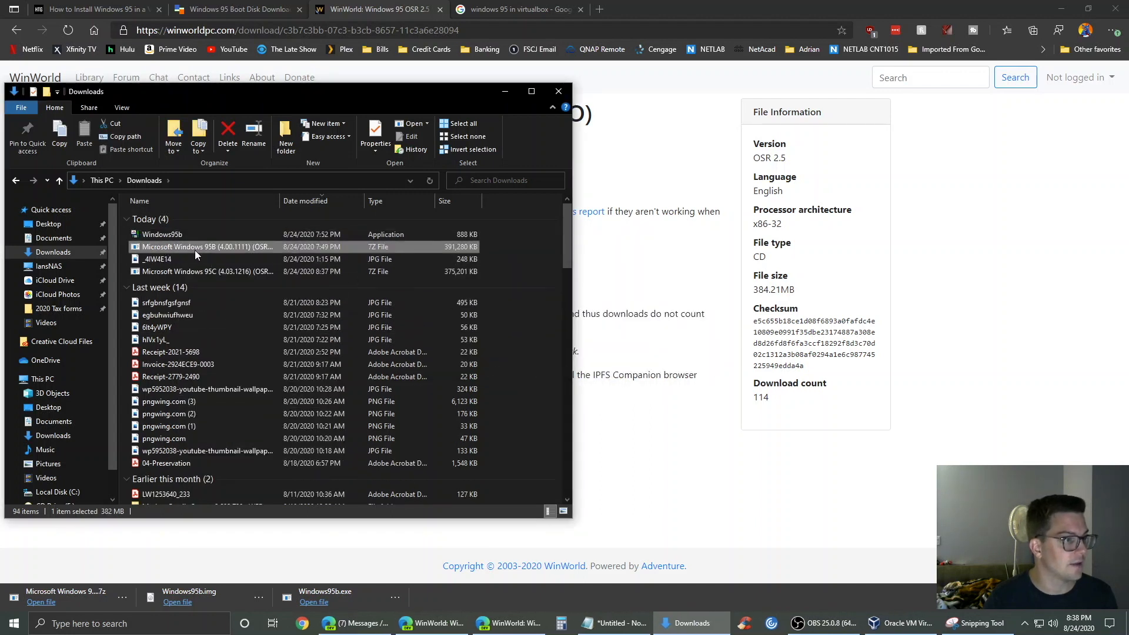
{"action": "right_click", "coordinate": [193, 245]}
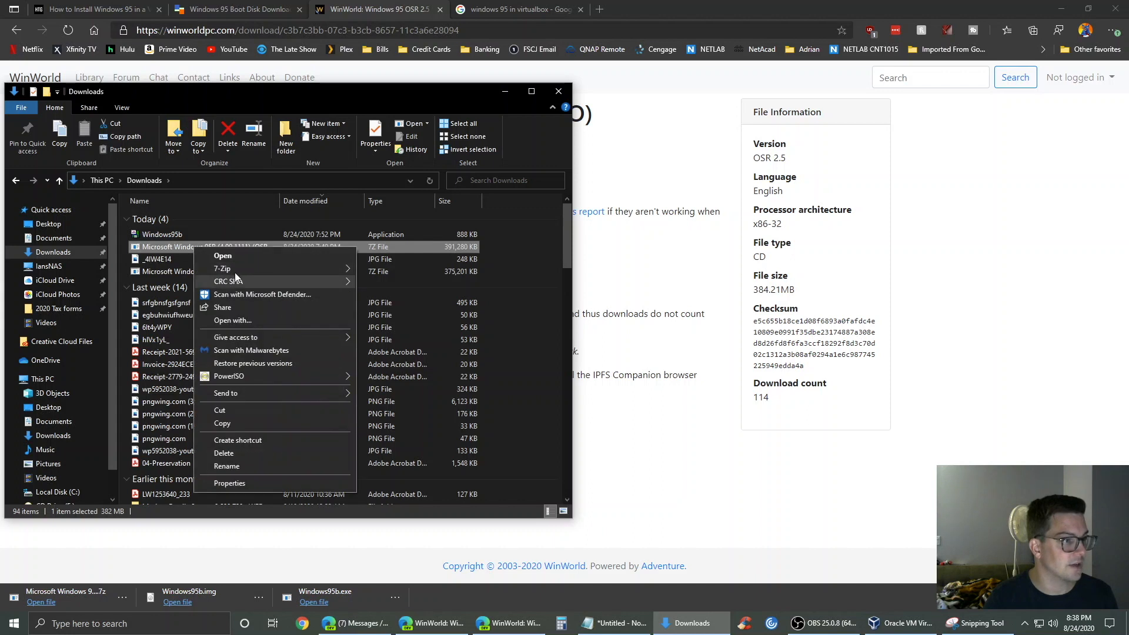
{"action": "mouse_move", "coordinate": [236, 270]}
{"action": "left_click", "coordinate": [426, 270]}
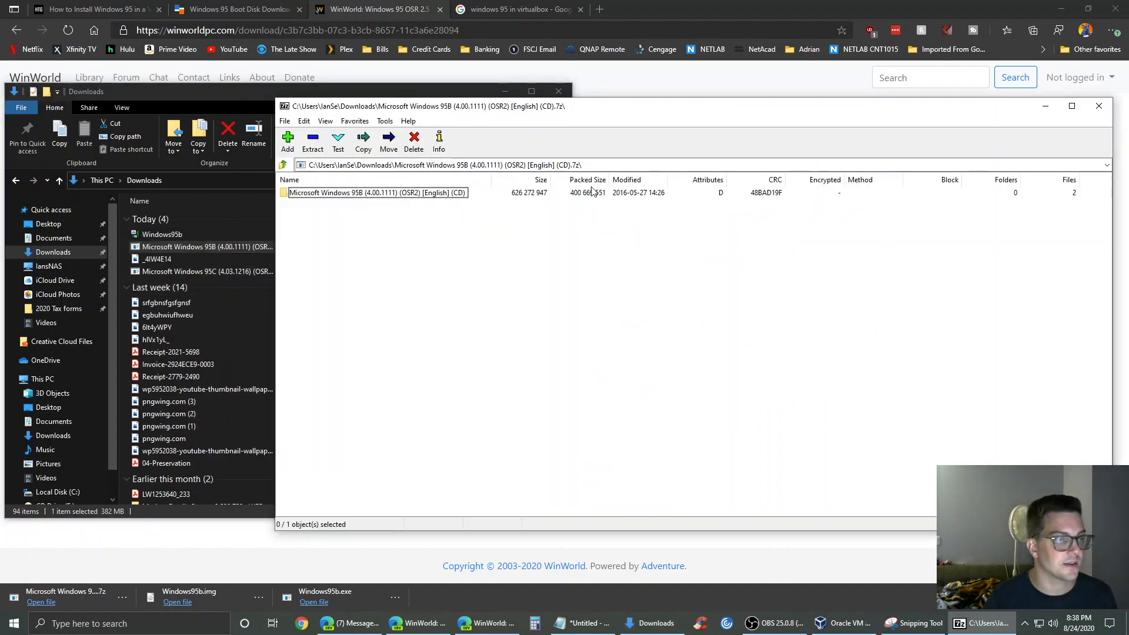
{"action": "left_click", "coordinate": [355, 195]}
{"action": "left_click", "coordinate": [313, 141]}
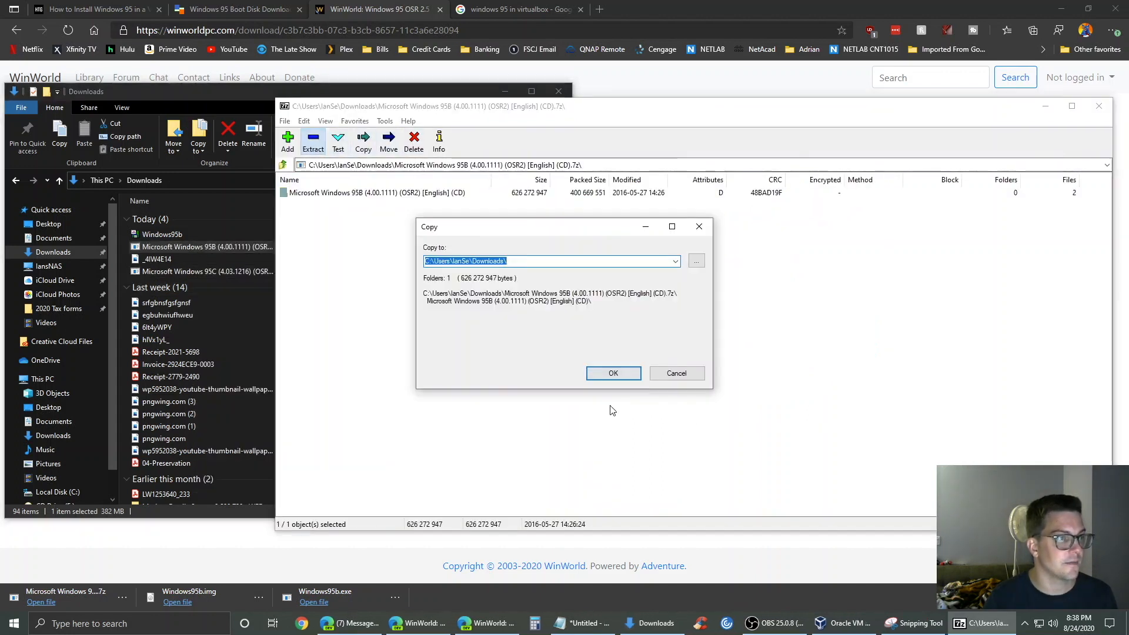
{"action": "left_click", "coordinate": [612, 373]}
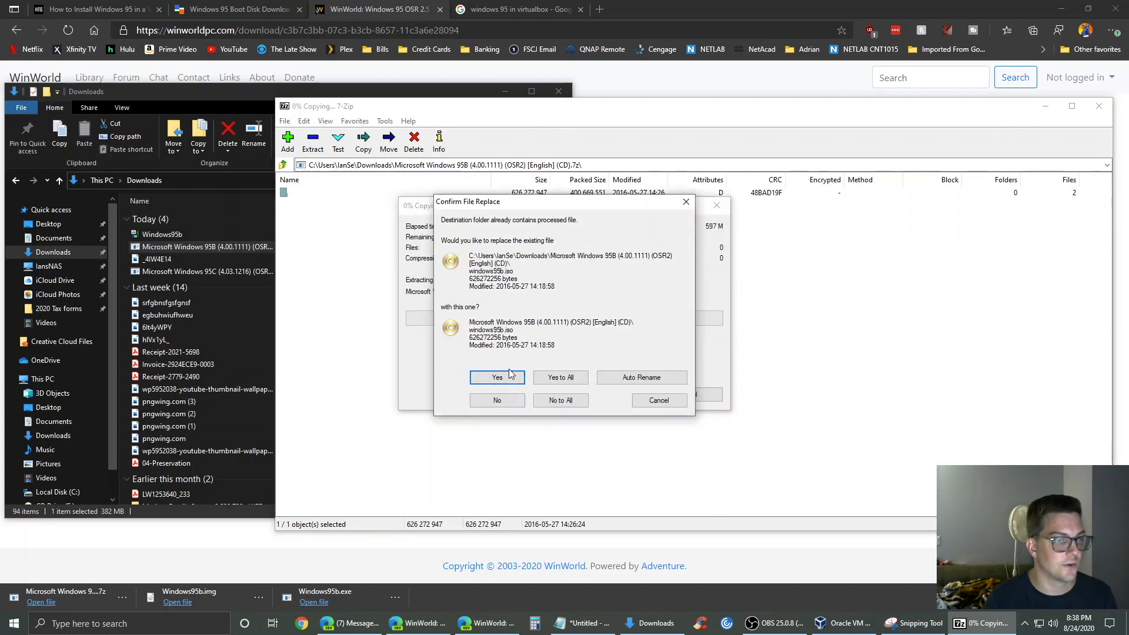
{"action": "left_click", "coordinate": [560, 377]}
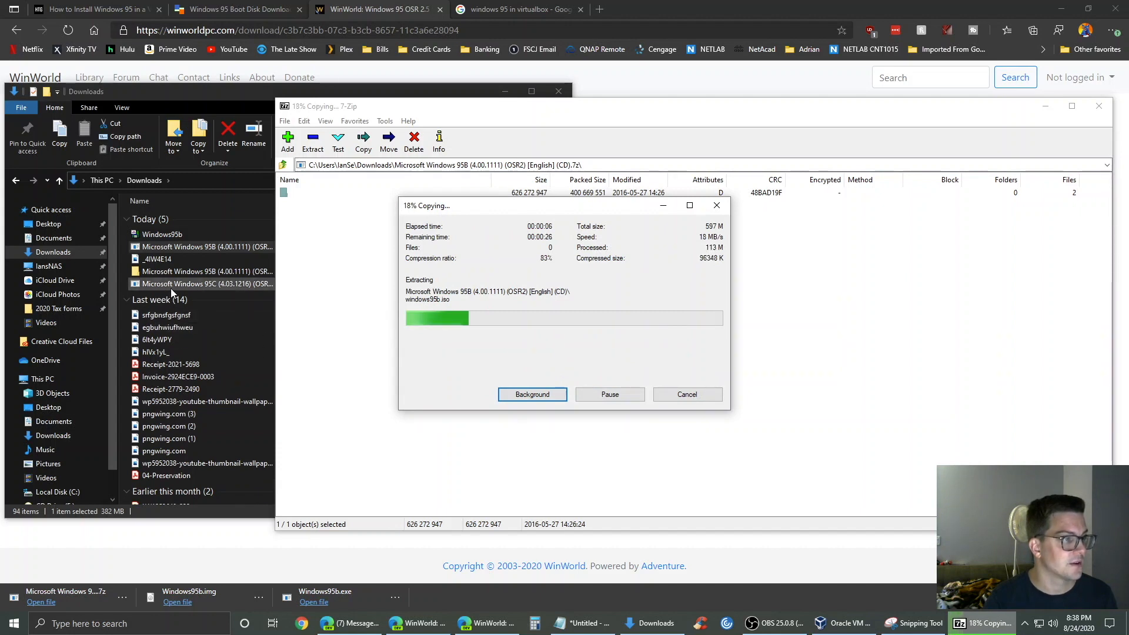
{"action": "left_click", "coordinate": [610, 395]}
{"action": "left_click", "coordinate": [687, 395]}
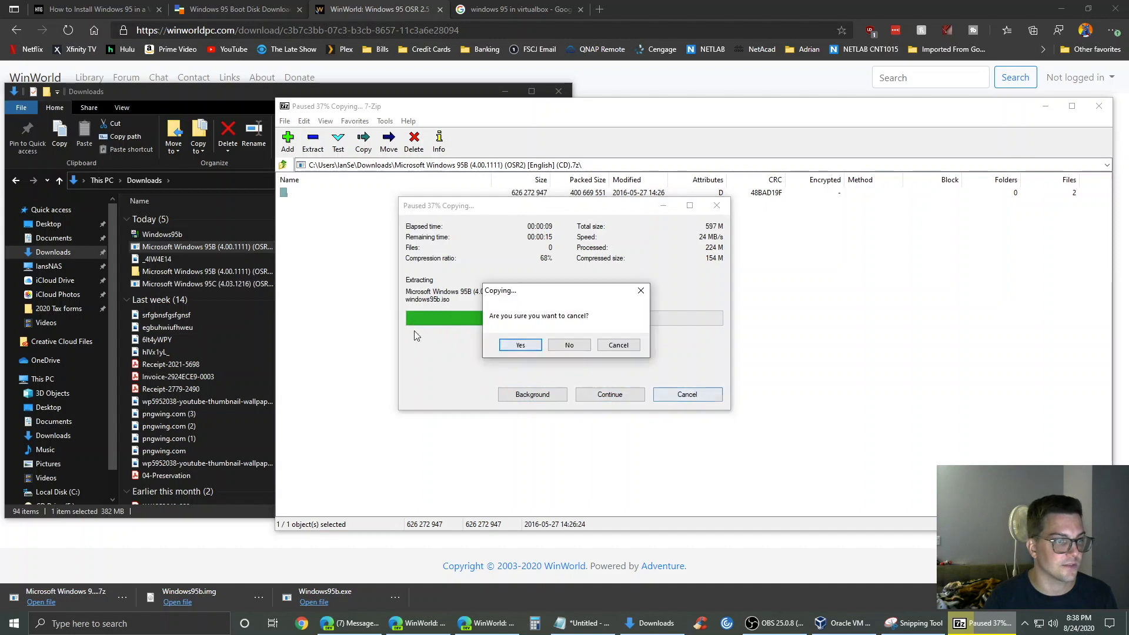
{"action": "left_click", "coordinate": [520, 346]}
{"action": "left_click", "coordinate": [1098, 106]}
- Extract the folder in the Microsoft Windows 95C (4.03.1216) (OSR2.5) archive to the Downloads folder with 7-Zip
{"action": "left_click", "coordinate": [213, 270]}
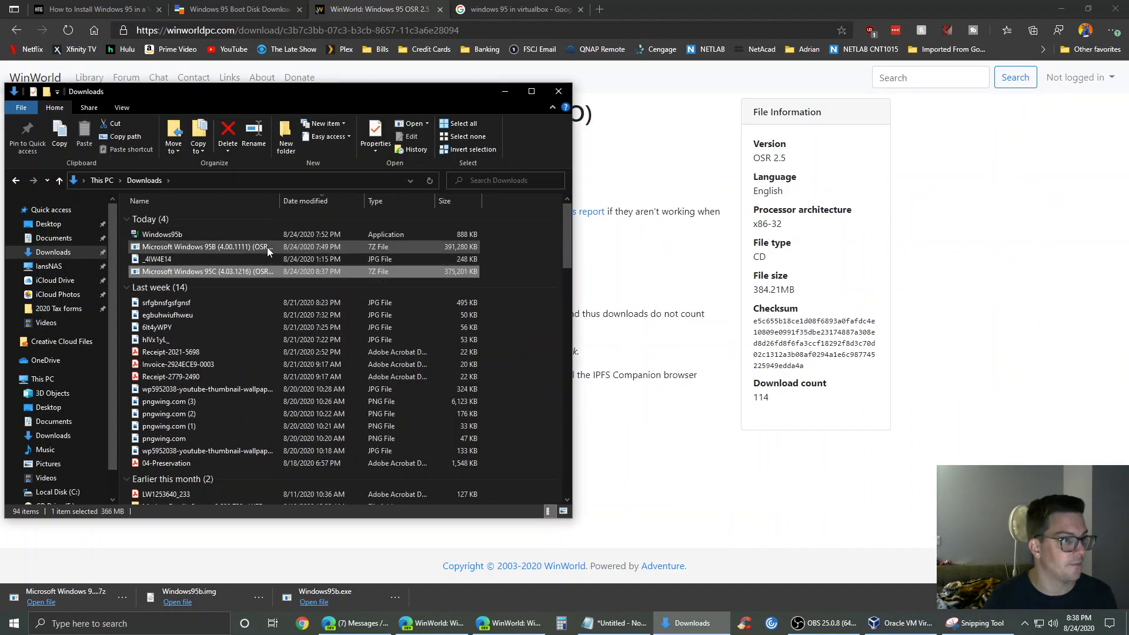
{"action": "left_click_drag", "start_coordinate": [277, 201], "coordinate": [320, 201]}
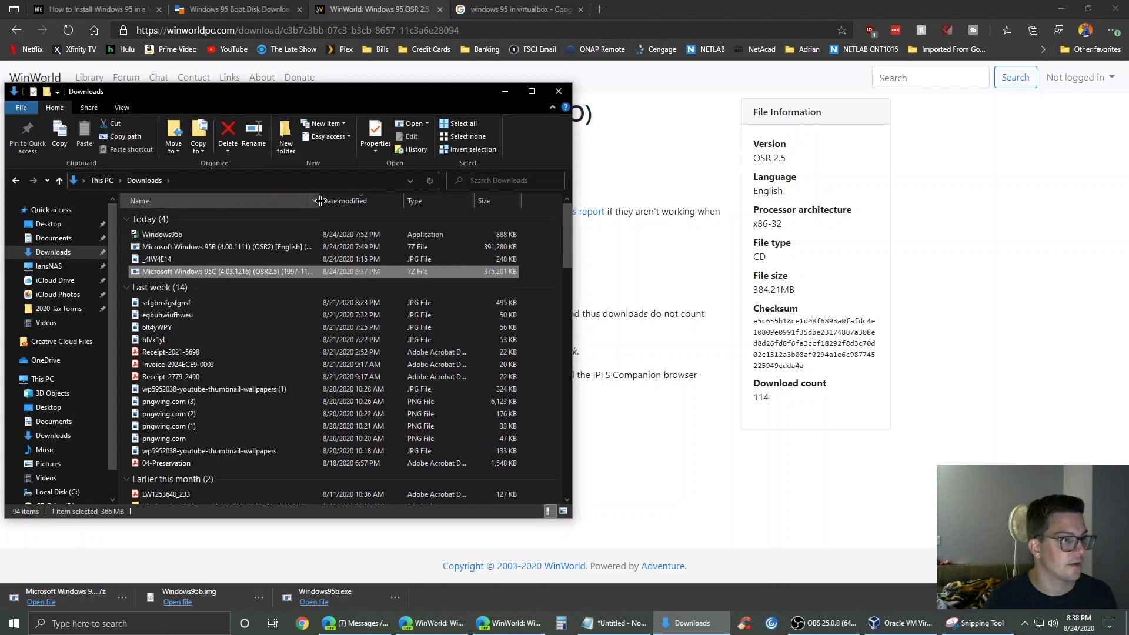
{"action": "right_click", "coordinate": [273, 270]}
{"action": "mouse_move", "coordinate": [344, 292]}
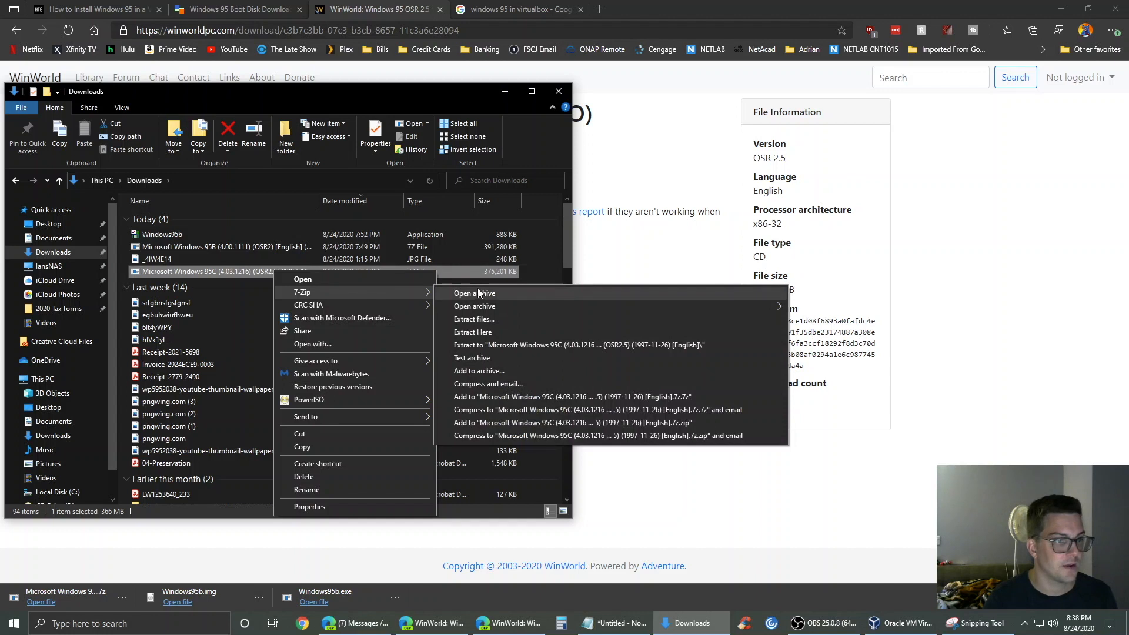
{"action": "left_click", "coordinate": [480, 293]}
{"action": "left_click", "coordinate": [434, 194]}
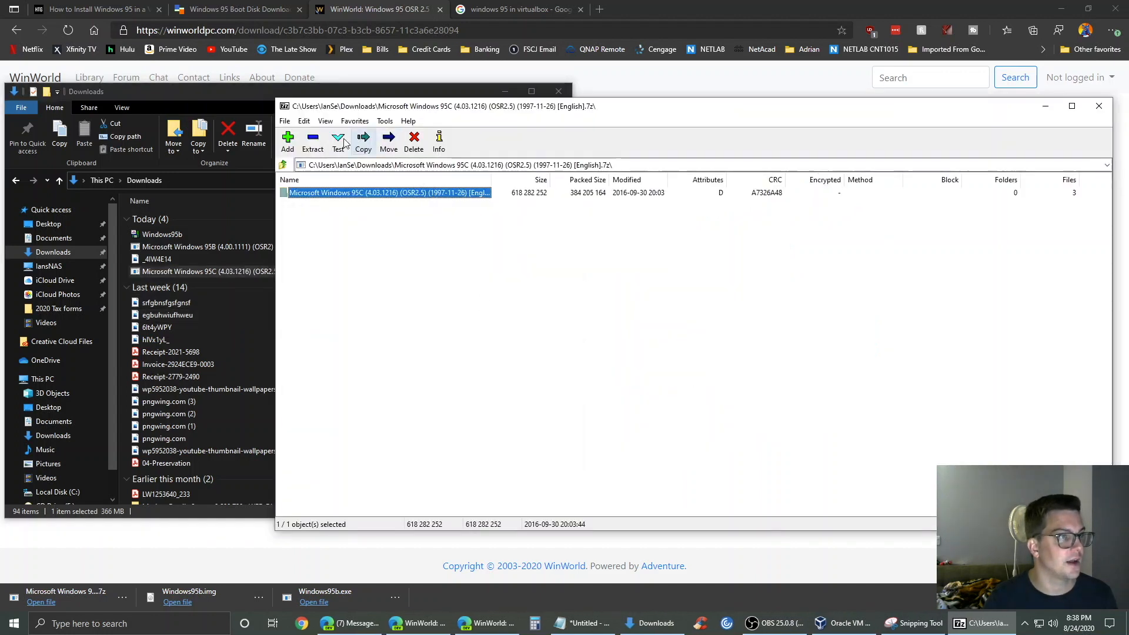
{"action": "left_click", "coordinate": [313, 141]}
{"action": "left_click", "coordinate": [615, 383]}
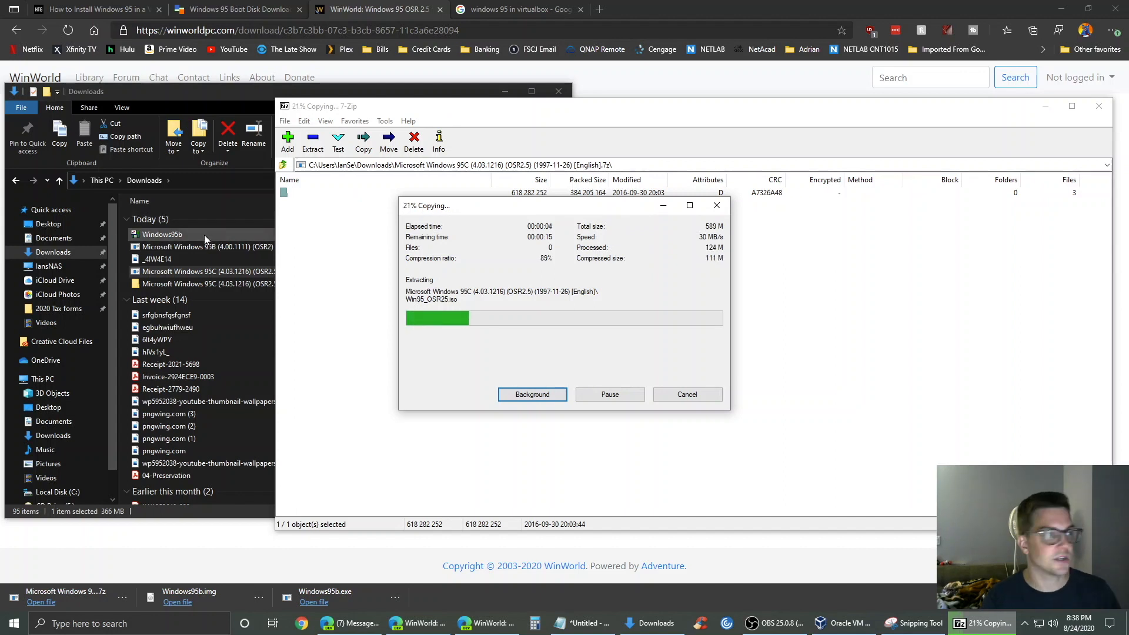
- Switch to VirtualBox and disable VT-x/AMD-V hardware virtualization in the Windows 95 machine's system settings
{"action": "left_click", "coordinate": [693, 89]}
{"action": "left_click", "coordinate": [845, 623]}
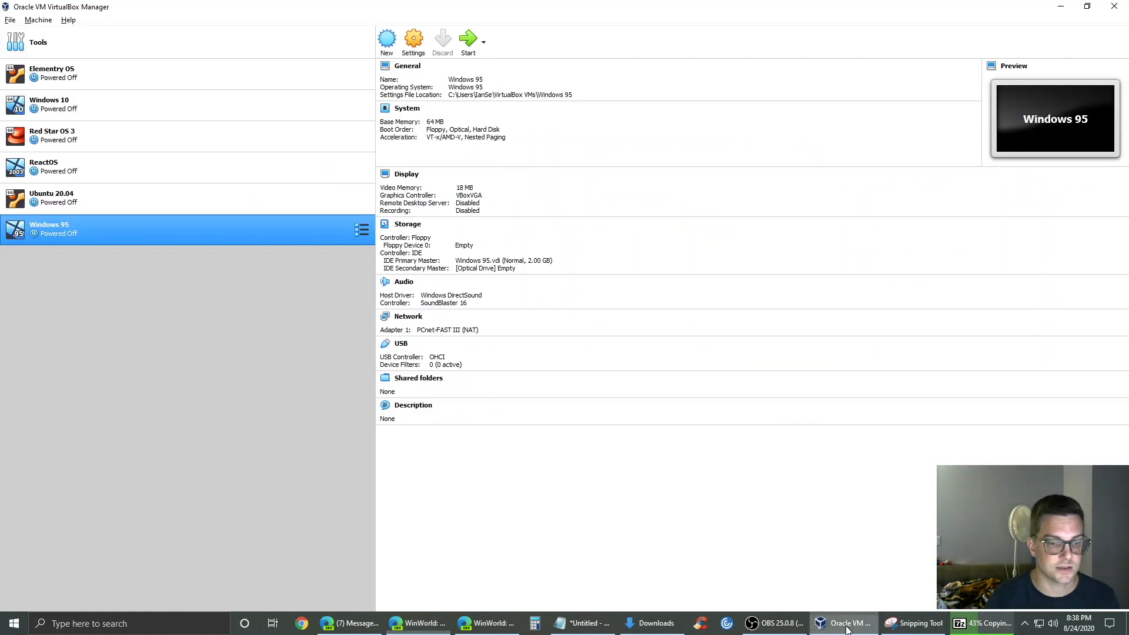
{"action": "left_click", "coordinate": [414, 40]}
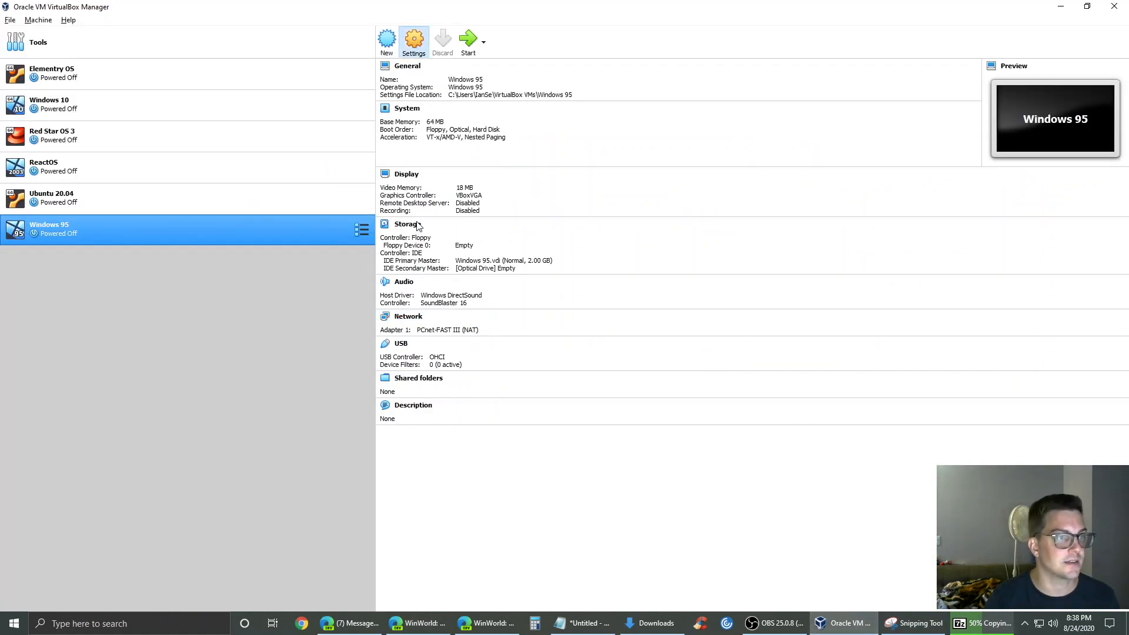
{"action": "left_click", "coordinate": [441, 215]}
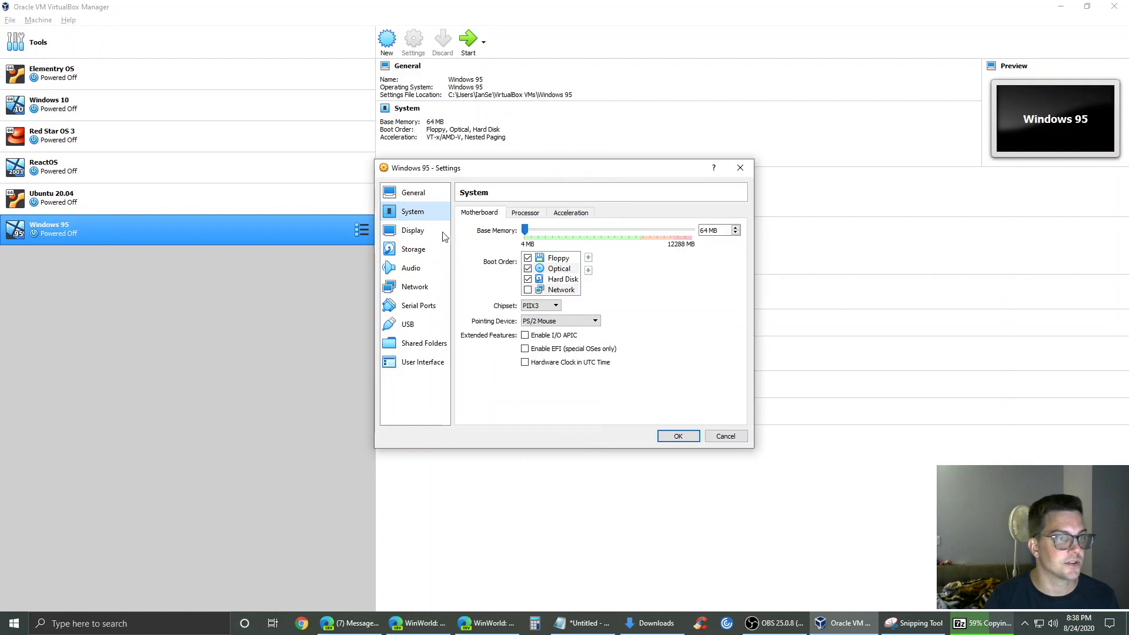
{"action": "left_click", "coordinate": [587, 215]}
{"action": "left_click", "coordinate": [553, 247]}
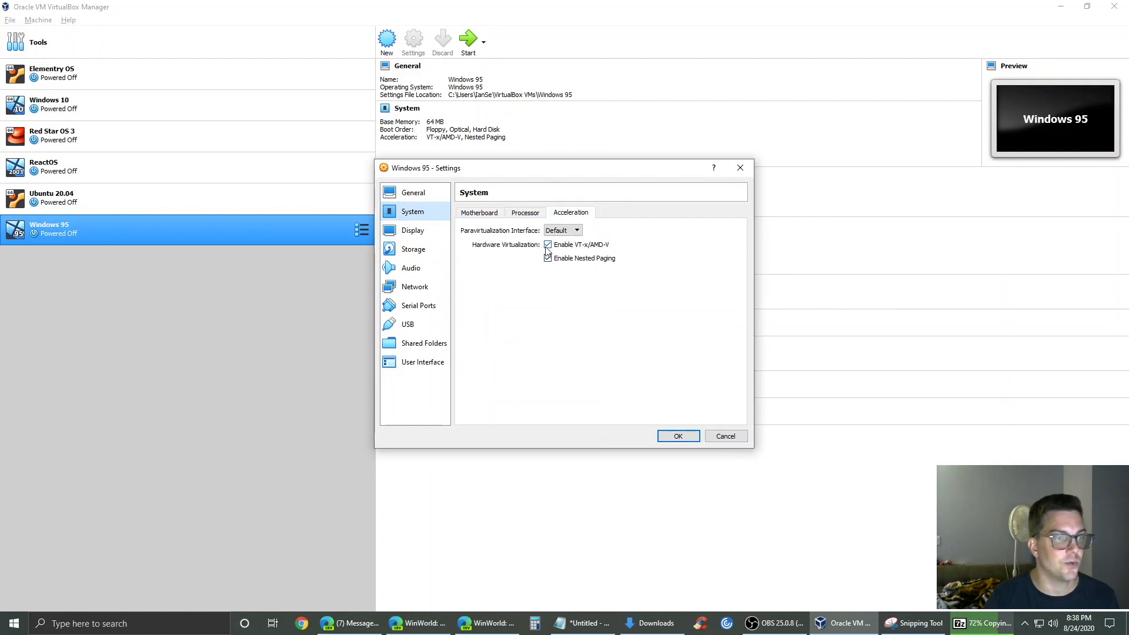
{"action": "left_click", "coordinate": [483, 216]}
{"action": "left_click", "coordinate": [531, 212]}
{"action": "left_click", "coordinate": [579, 215]}
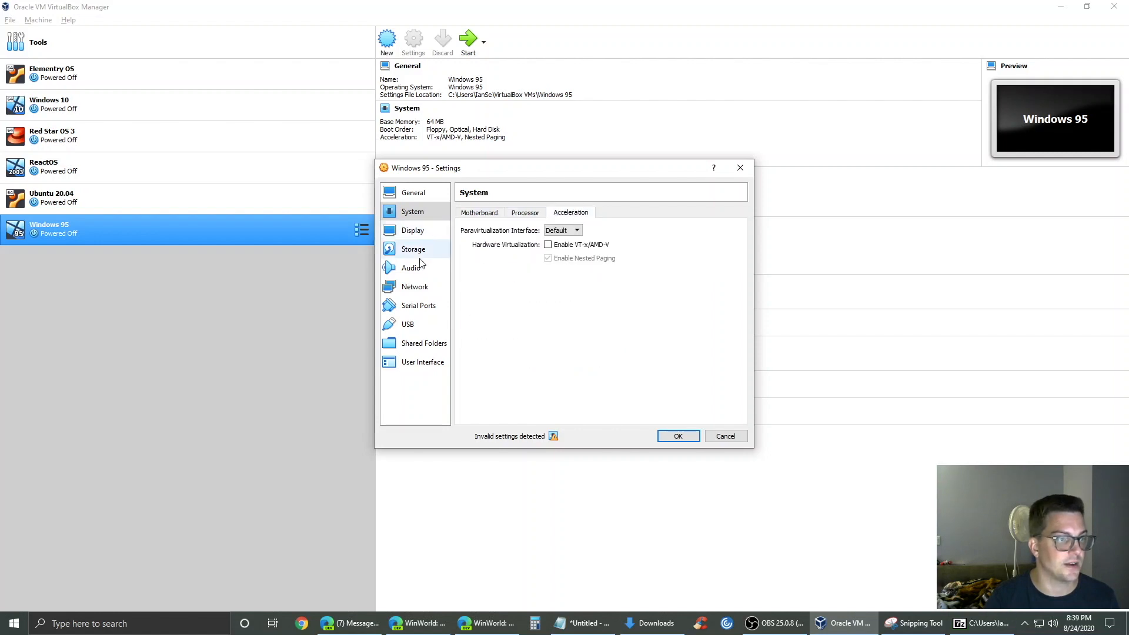
- Insert the Windows95b.img disk image into the Windows 95 machine's empty floppy drive
{"action": "left_click", "coordinate": [415, 249]}
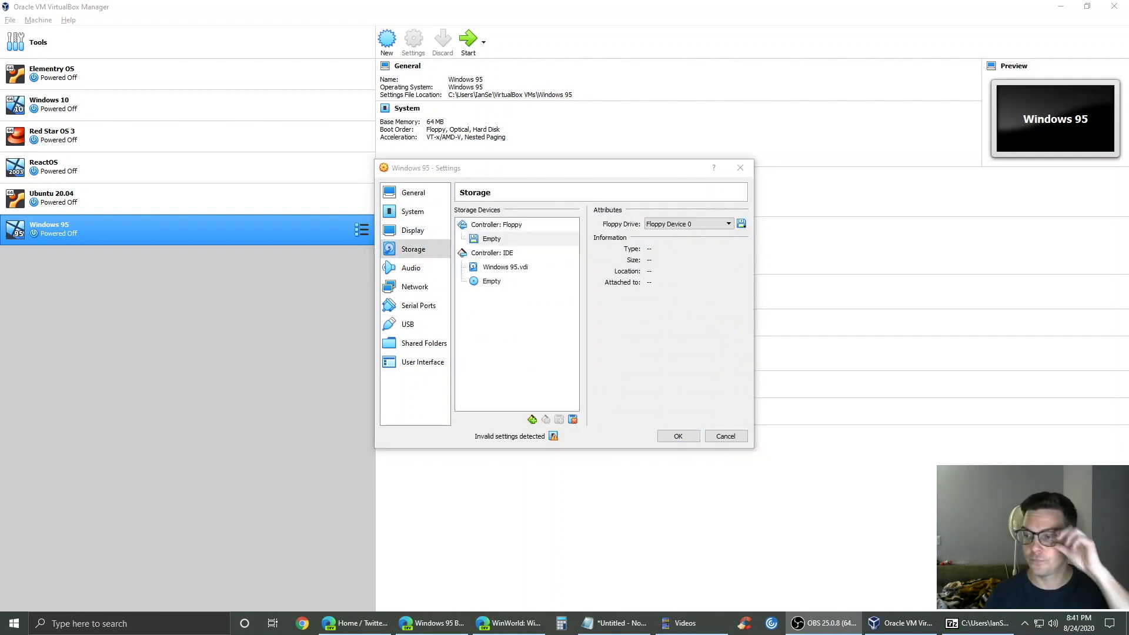
{"action": "left_click", "coordinate": [742, 224]}
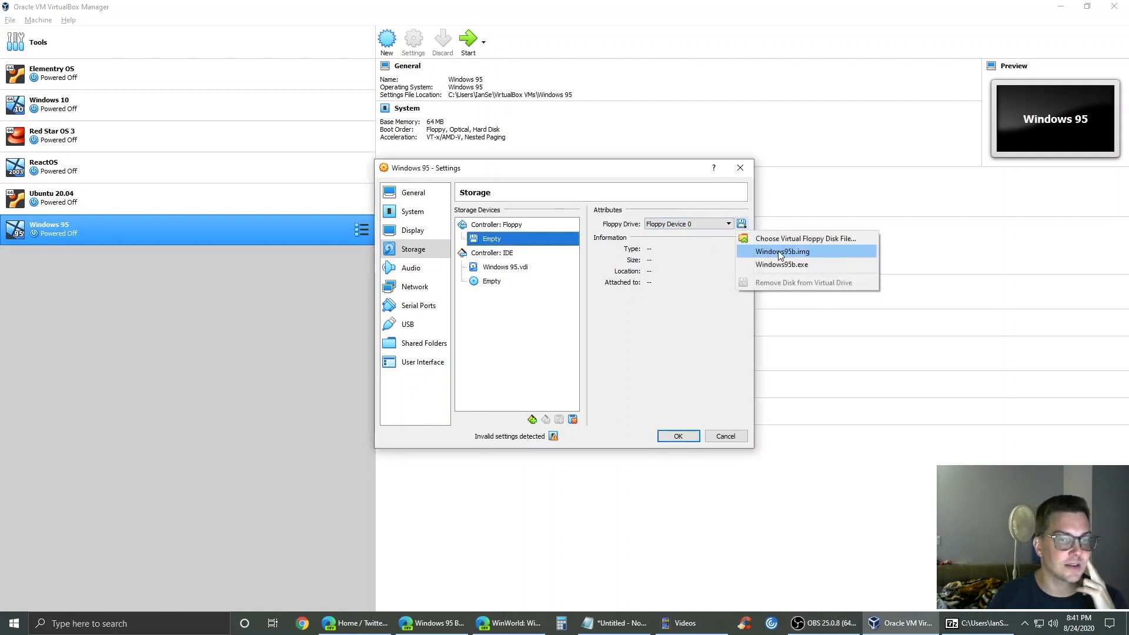
{"action": "left_click", "coordinate": [842, 251]}
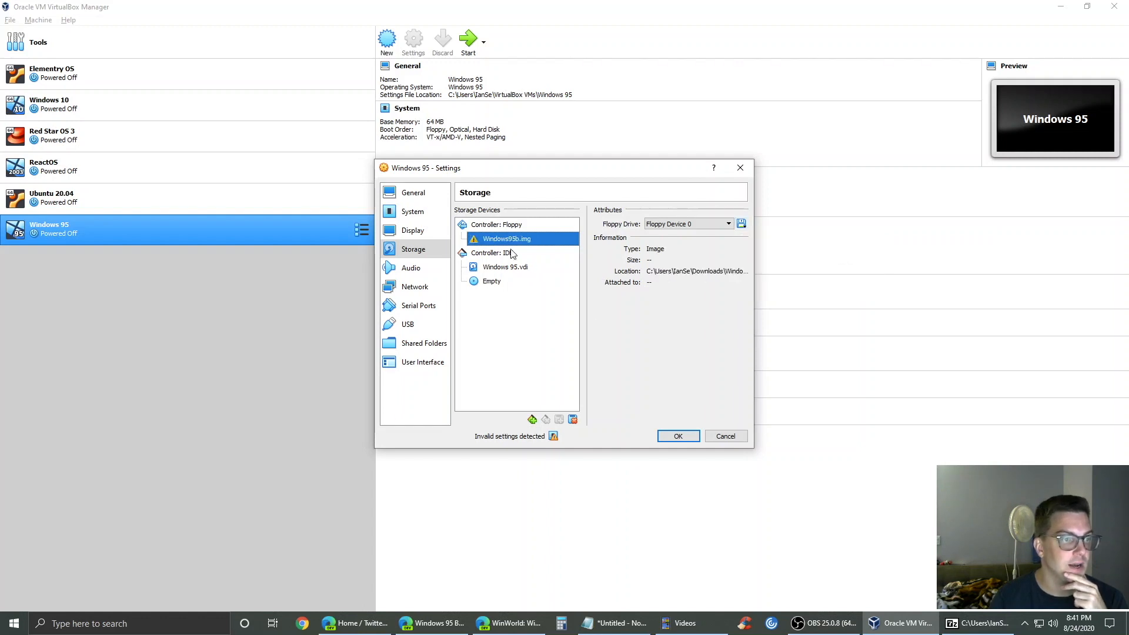
- Remove the floppy drive holding Windows95b.img from the floppy controller
{"action": "right_click", "coordinate": [477, 240]}
{"action": "left_click", "coordinate": [547, 248]}
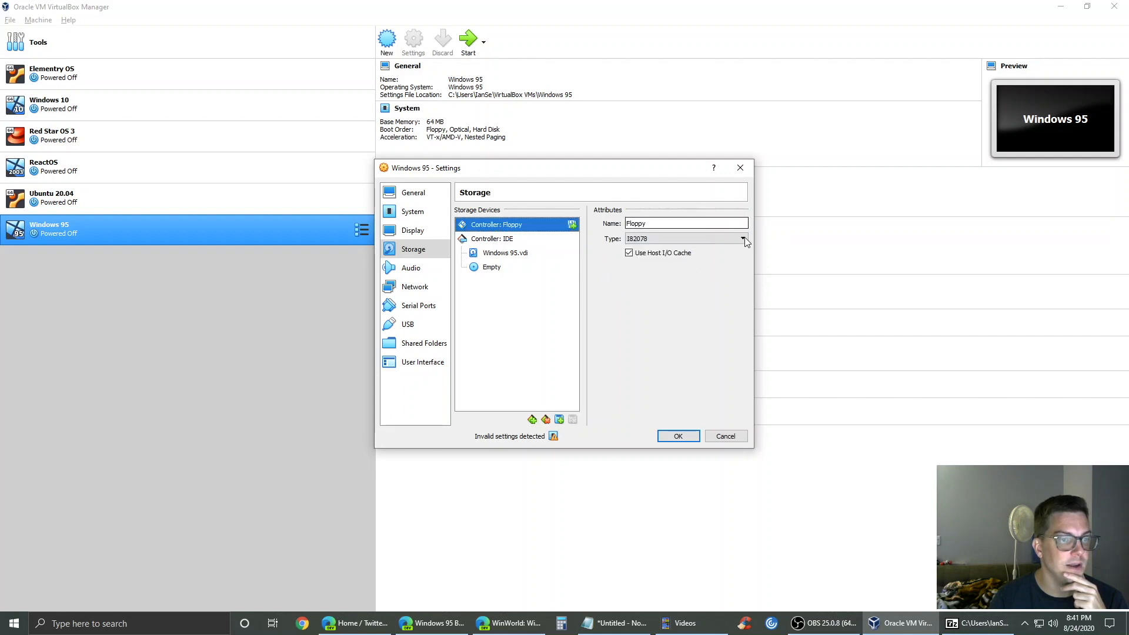
{"action": "left_click", "coordinate": [534, 240]}
{"action": "left_click", "coordinate": [527, 230]}
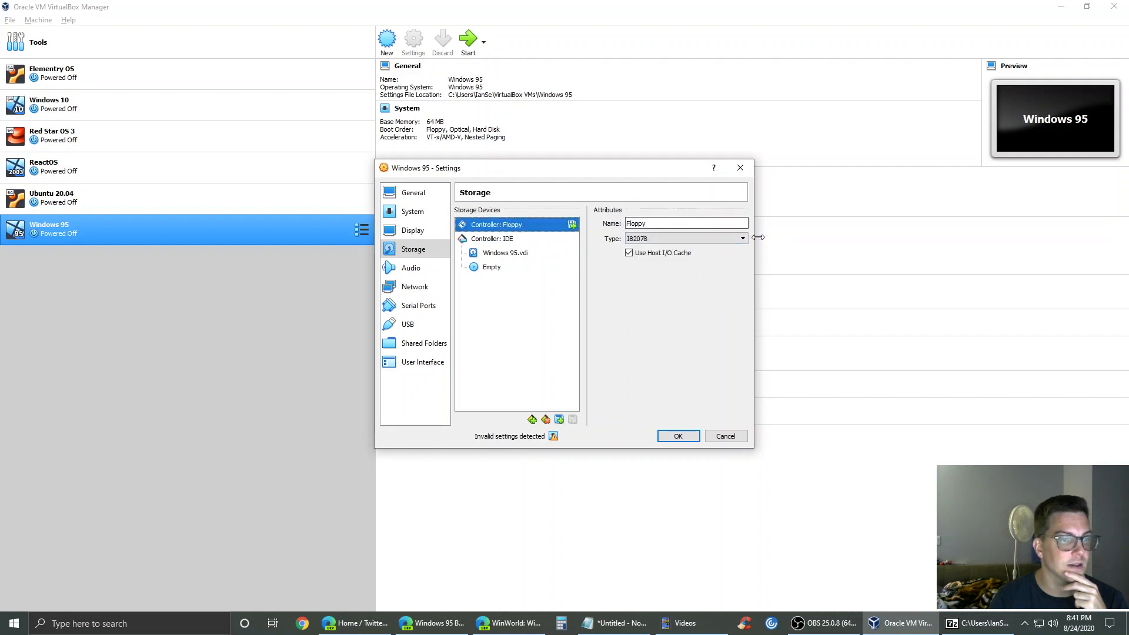
- Add a new floppy drive to the floppy controller, using the Windows95b disk image from the Downloads folder
{"action": "right_click", "coordinate": [540, 225]}
{"action": "left_click", "coordinate": [549, 231]}
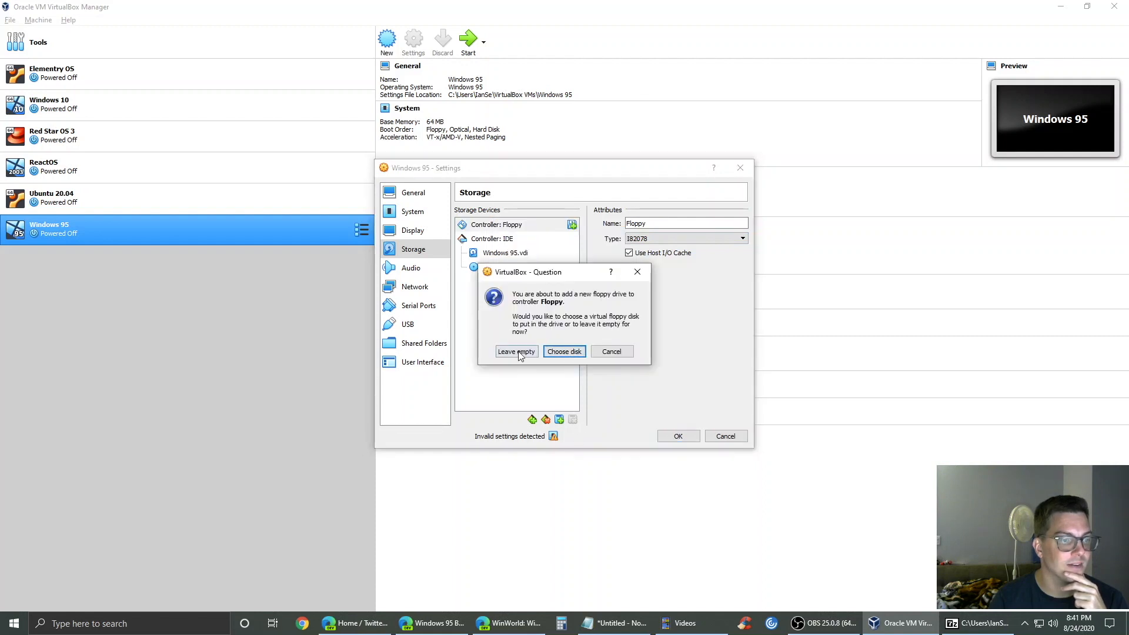
{"action": "left_click", "coordinate": [564, 351]}
{"action": "left_click", "coordinate": [478, 291]}
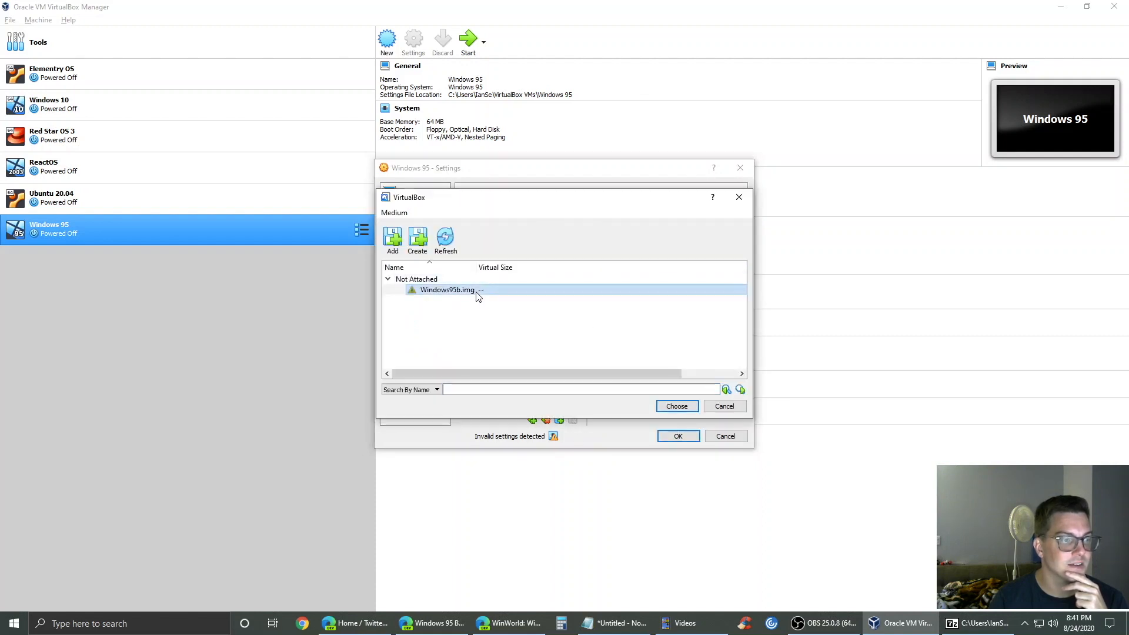
{"action": "left_click", "coordinate": [454, 391]}
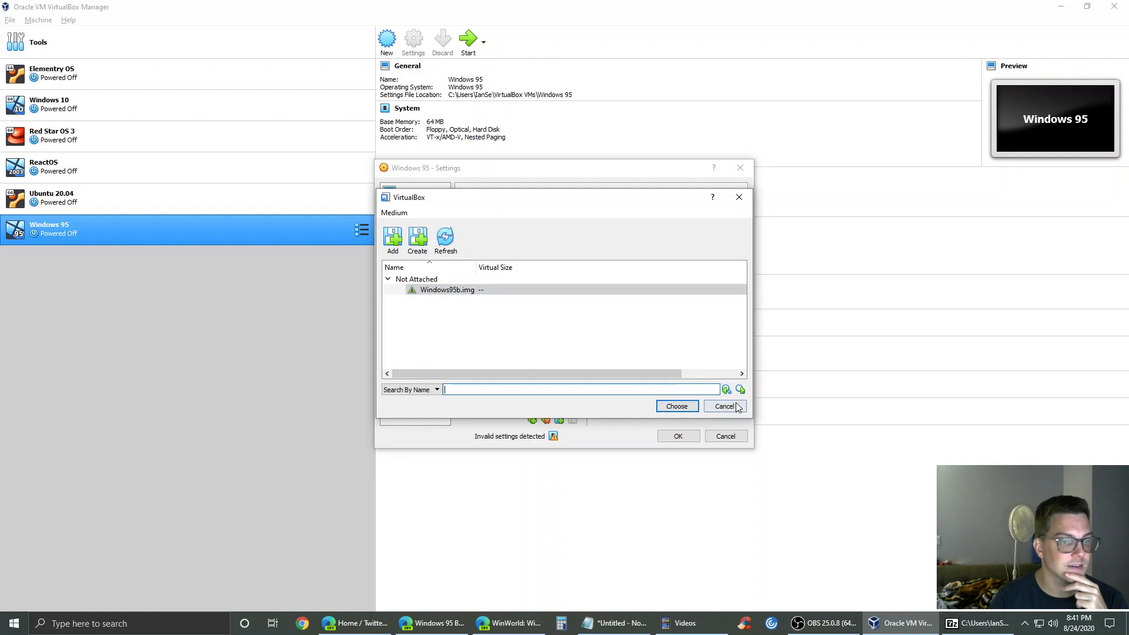
{"action": "left_click", "coordinate": [392, 237]}
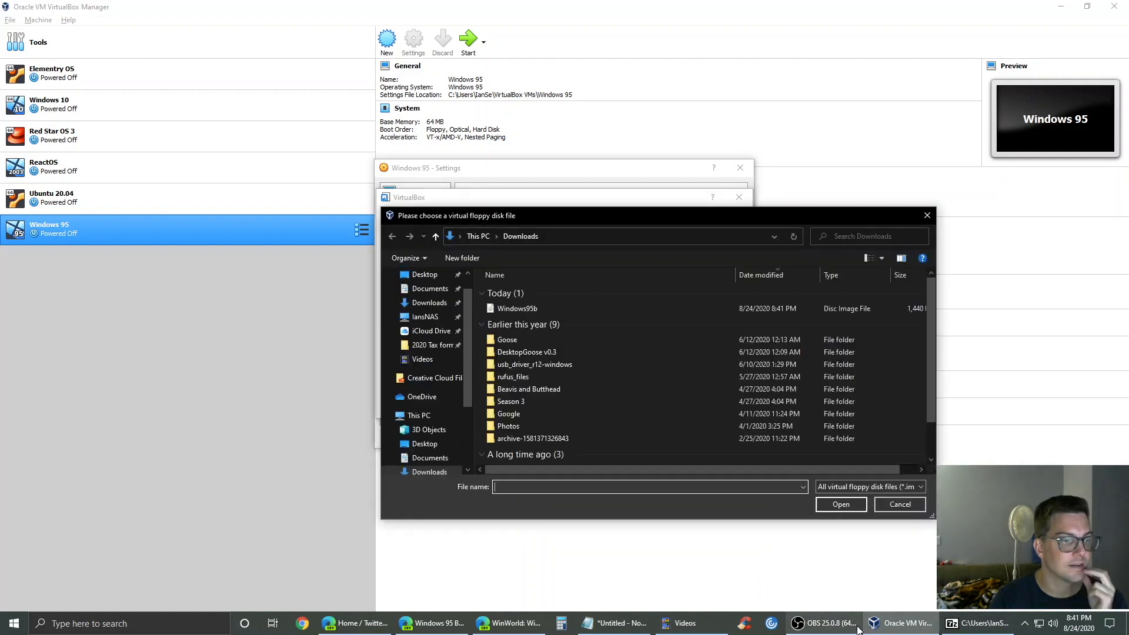
{"action": "left_click", "coordinate": [517, 308]}
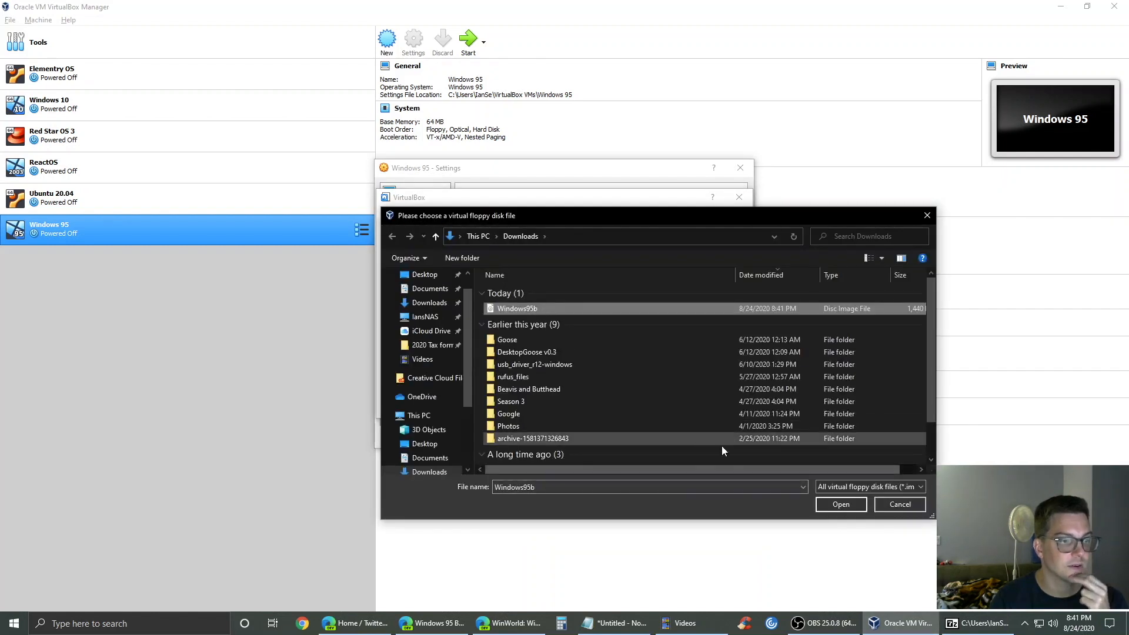
{"action": "left_click", "coordinate": [834, 503]}
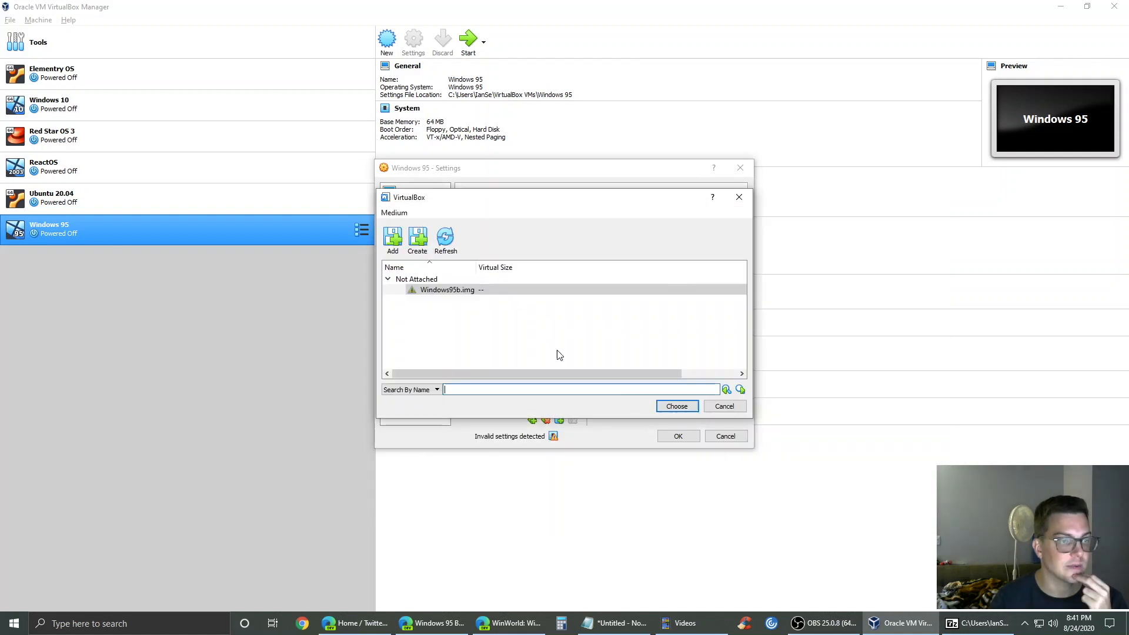
{"action": "left_click", "coordinate": [677, 407]}
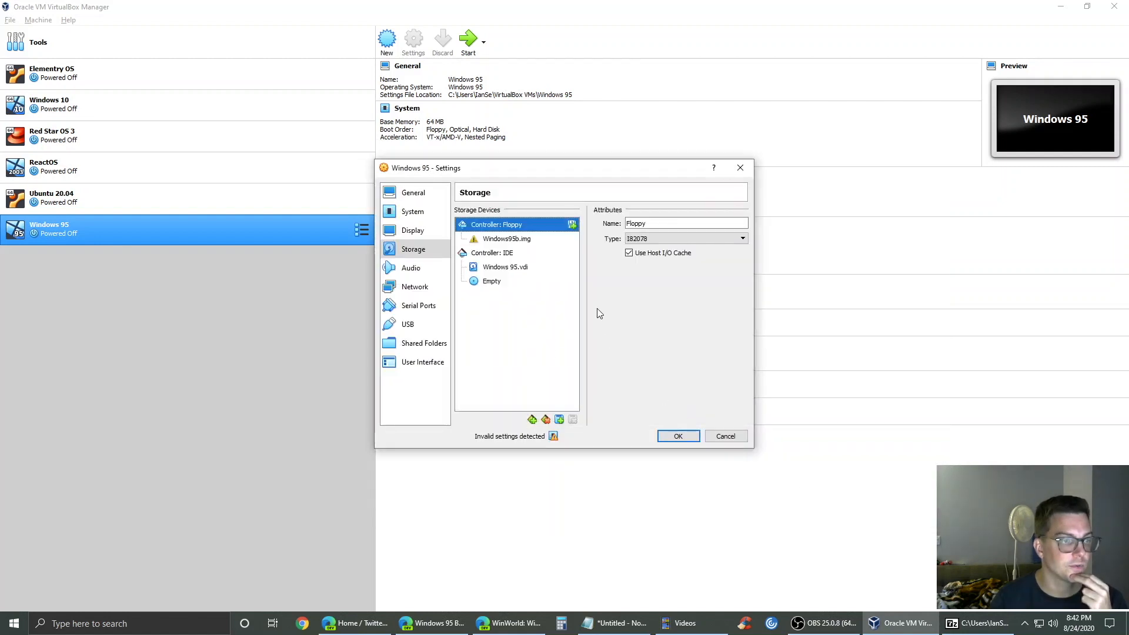
- Choose the Windows95b disk image file in Downloads again as the disk for Floppy Device 0
{"action": "left_click", "coordinate": [507, 239]}
{"action": "left_click", "coordinate": [742, 223]}
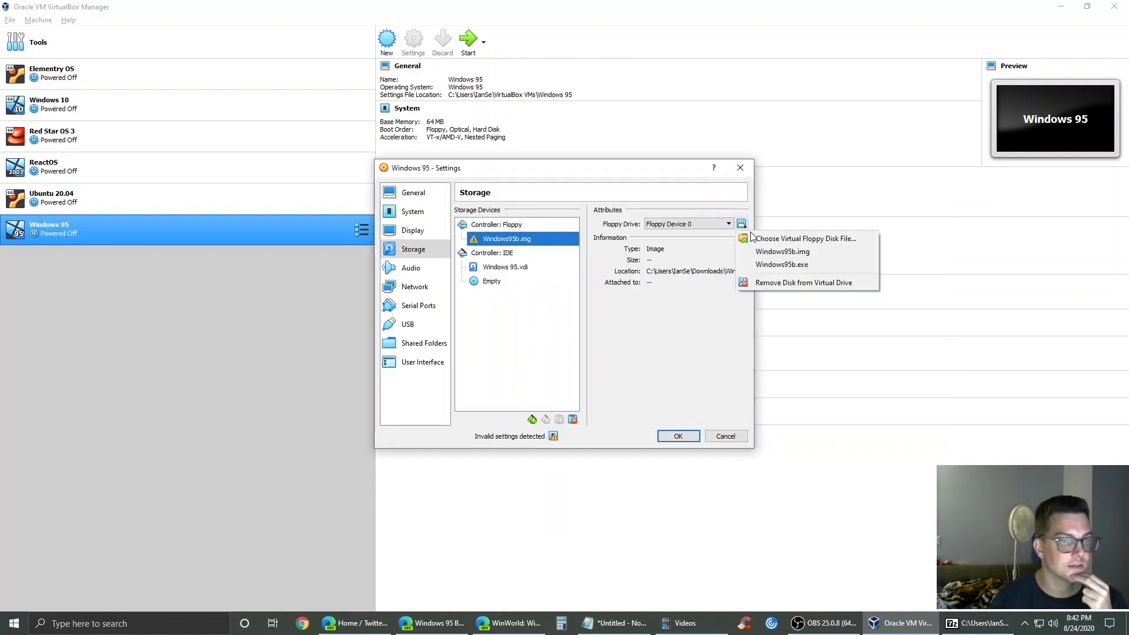
{"action": "left_click", "coordinate": [779, 239]}
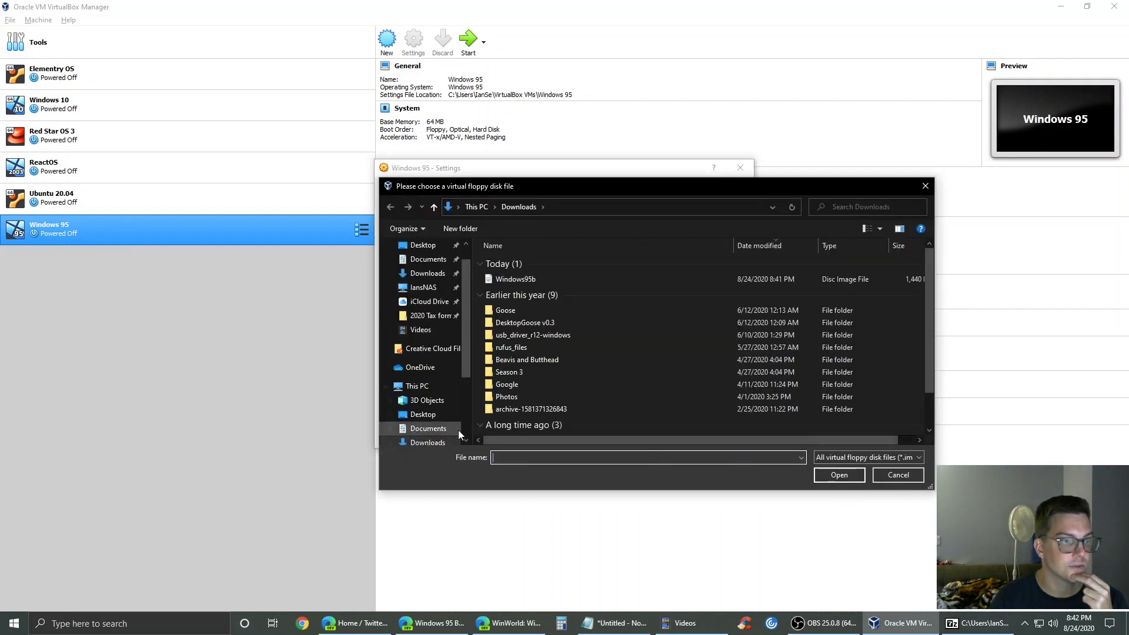
{"action": "left_click", "coordinate": [526, 280]}
{"action": "left_click", "coordinate": [833, 474]}
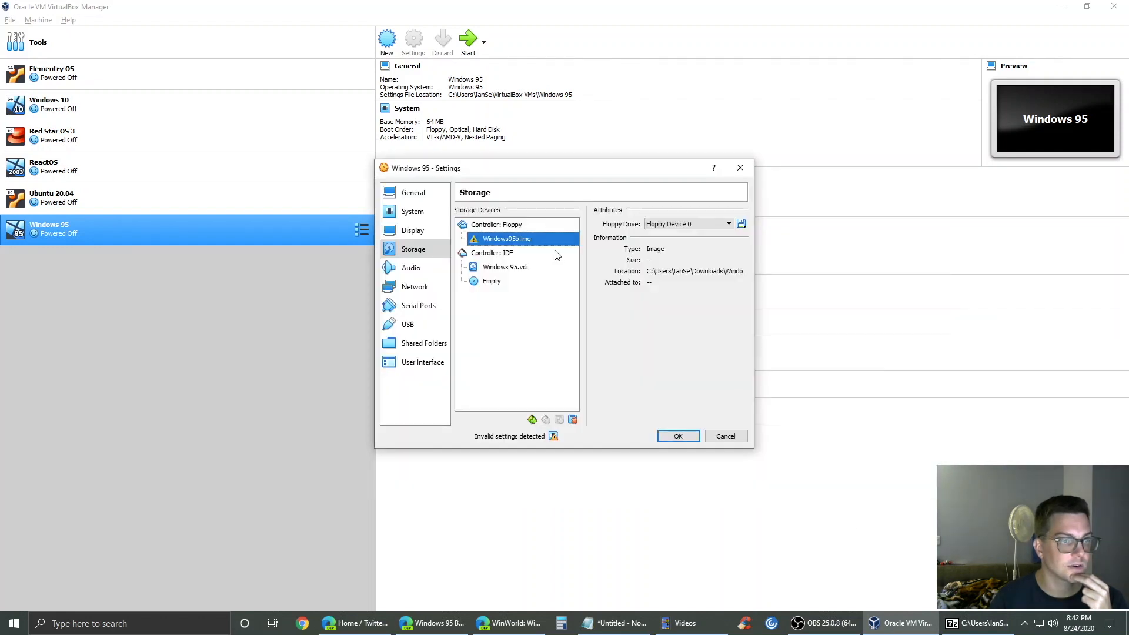
- Insert the Win95_OSR25 disc image from the Microsoft Windows 95C folder in Downloads into the IDE controller's empty optical drive
{"action": "left_click", "coordinate": [521, 267]}
{"action": "left_click", "coordinate": [492, 281]}
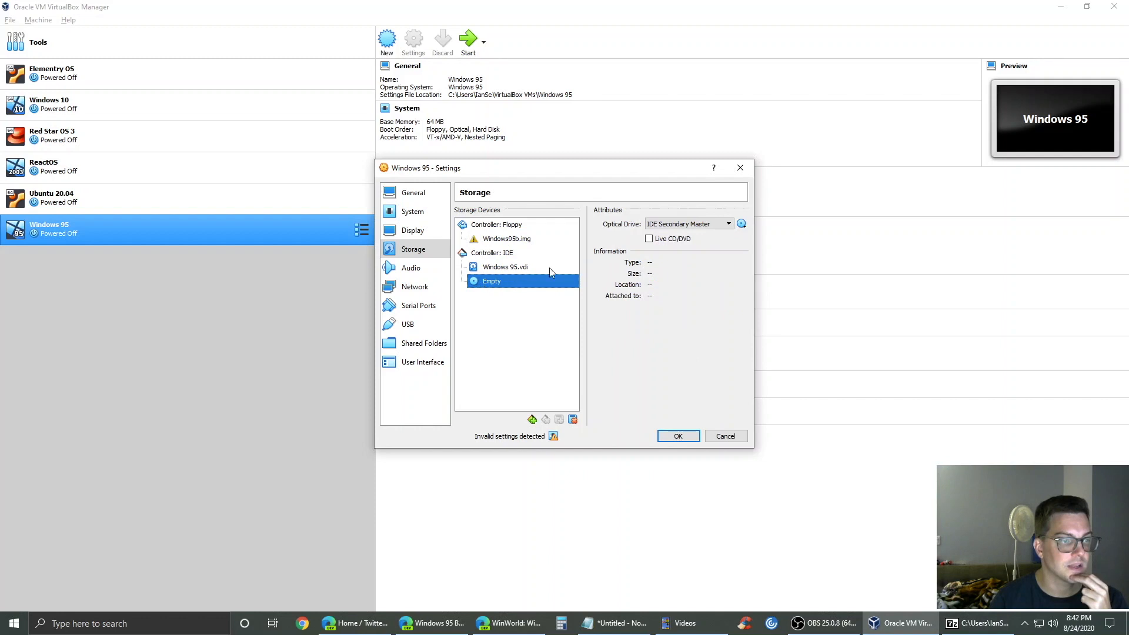
{"action": "left_click", "coordinate": [740, 224]}
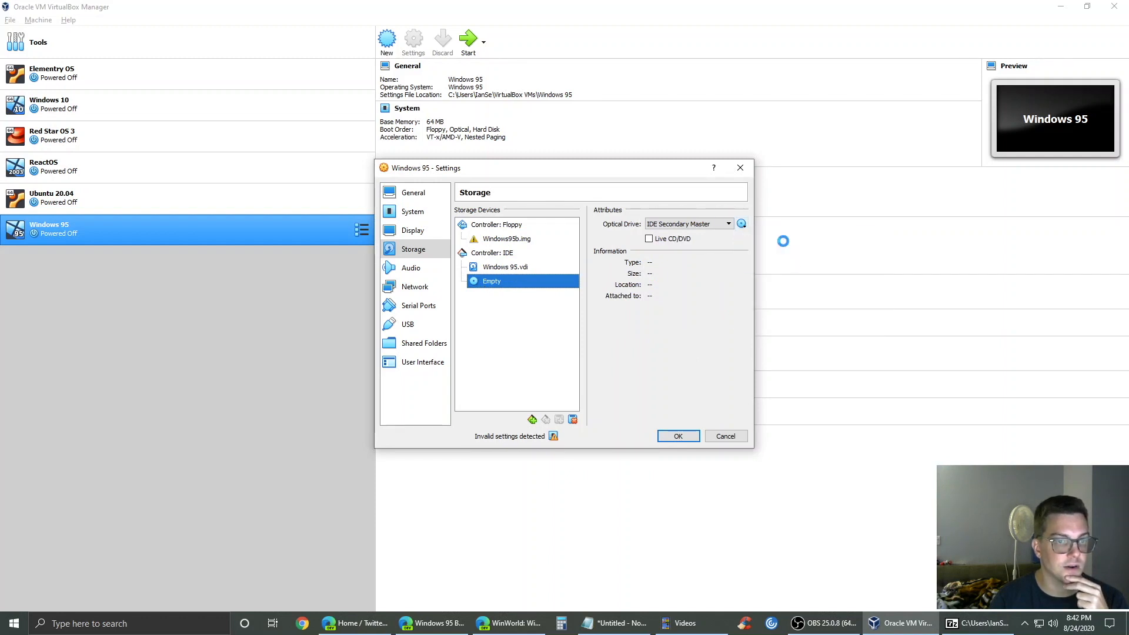
{"action": "left_click", "coordinate": [785, 239]}
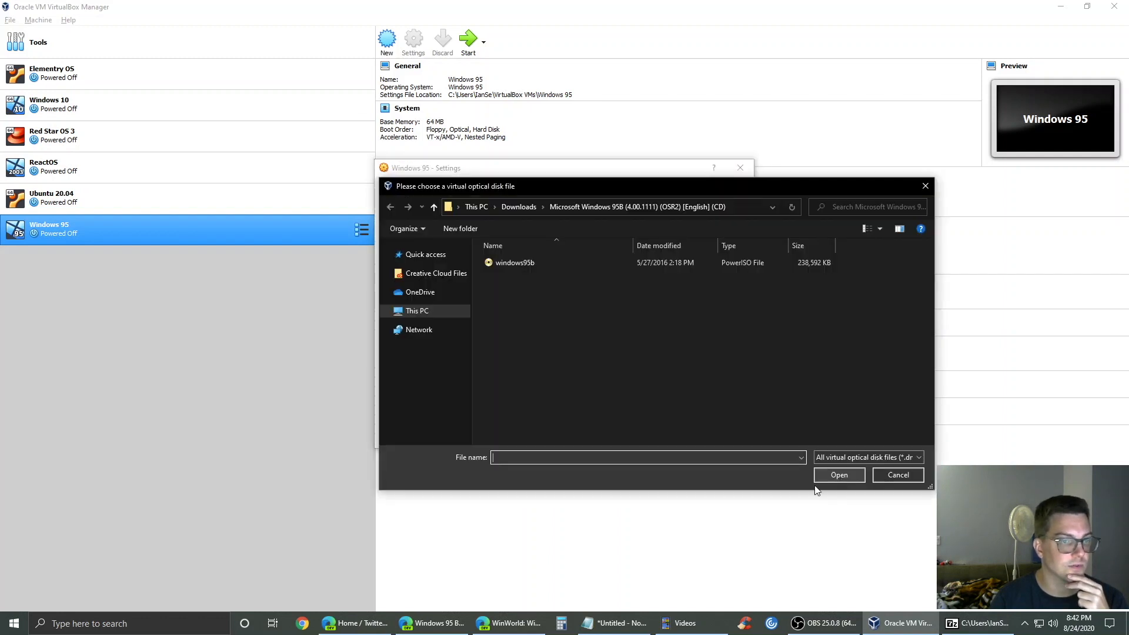
{"action": "left_click", "coordinate": [528, 205]}
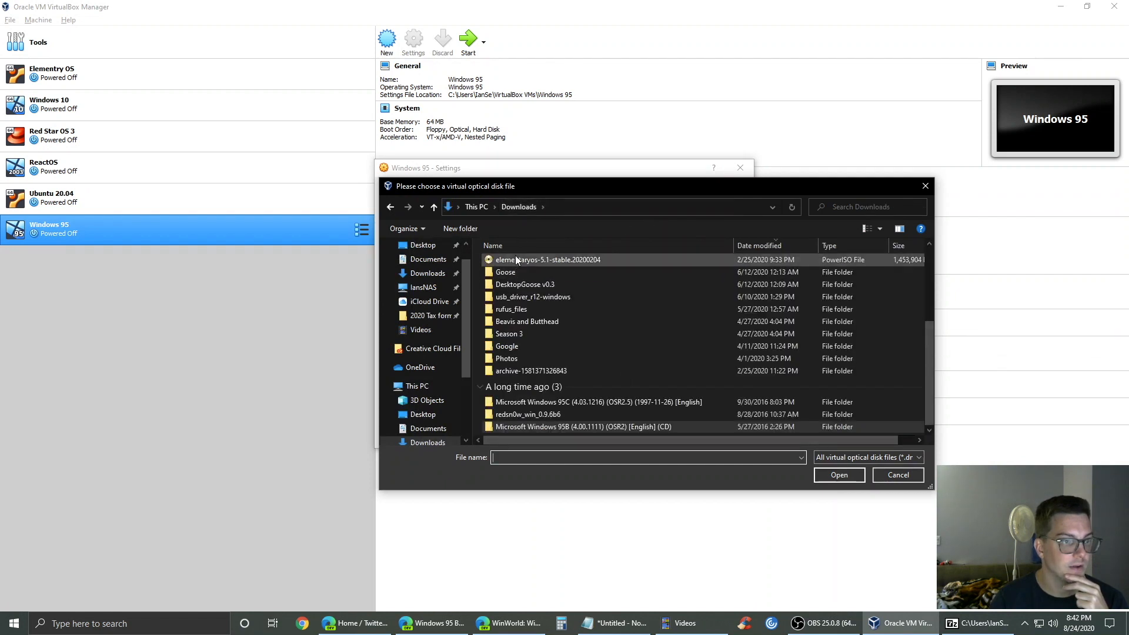
{"action": "left_click", "coordinate": [768, 246]}
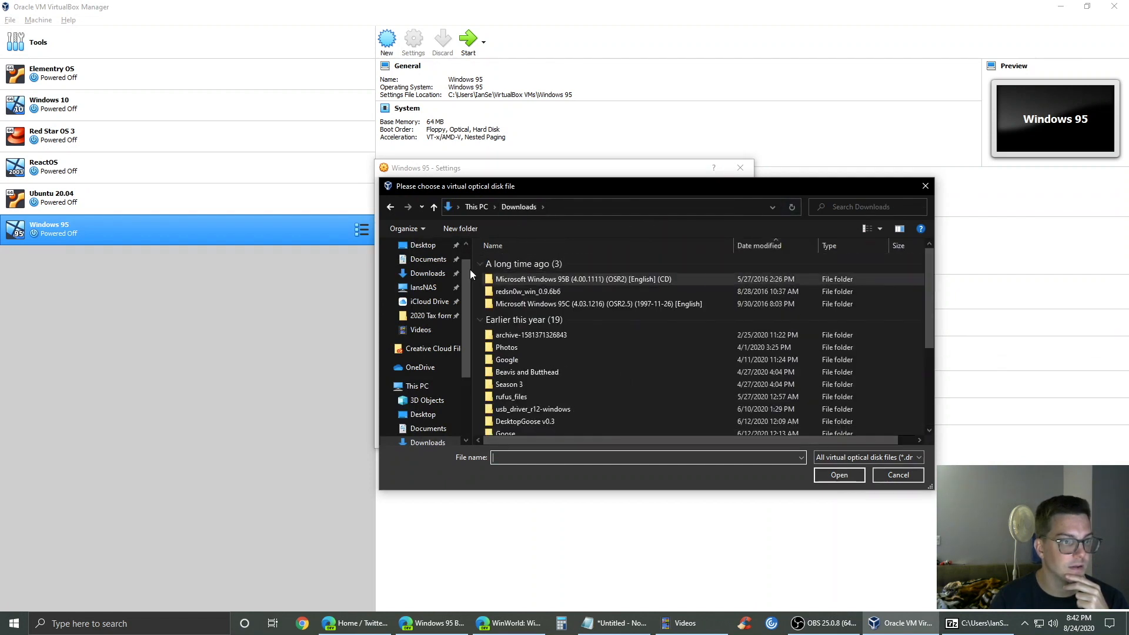
{"action": "double_click", "coordinate": [590, 303]}
{"action": "left_click", "coordinate": [524, 266]}
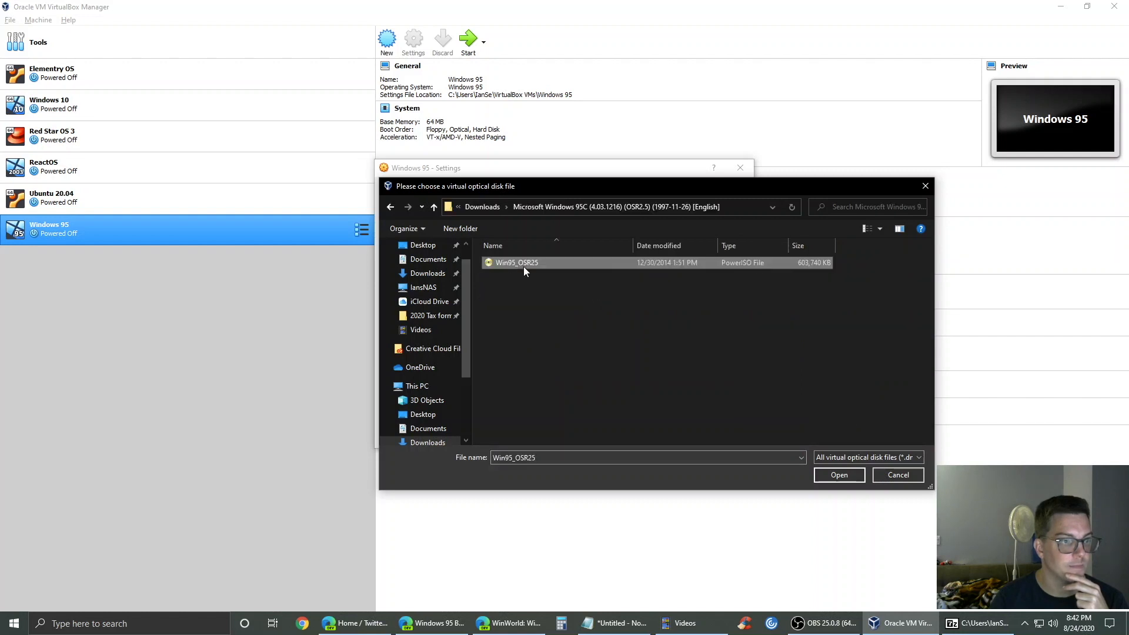
{"action": "left_click", "coordinate": [828, 470]}
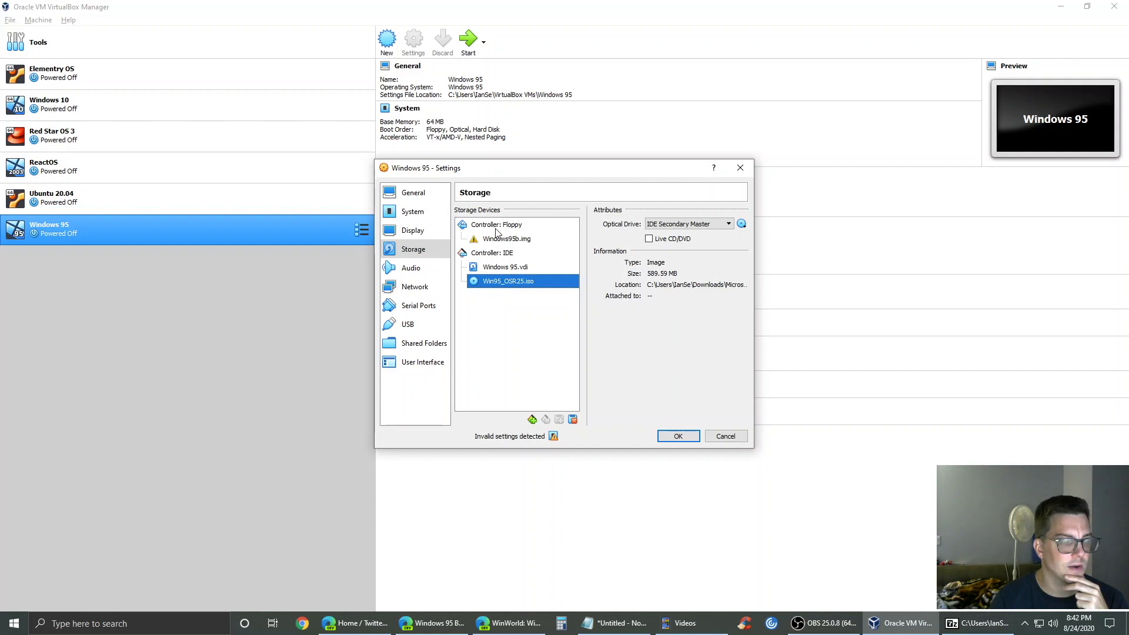
- Check the Windows95b.img floppy drive's details and save the Windows 95 machine's settings
{"action": "left_click", "coordinate": [523, 240]}
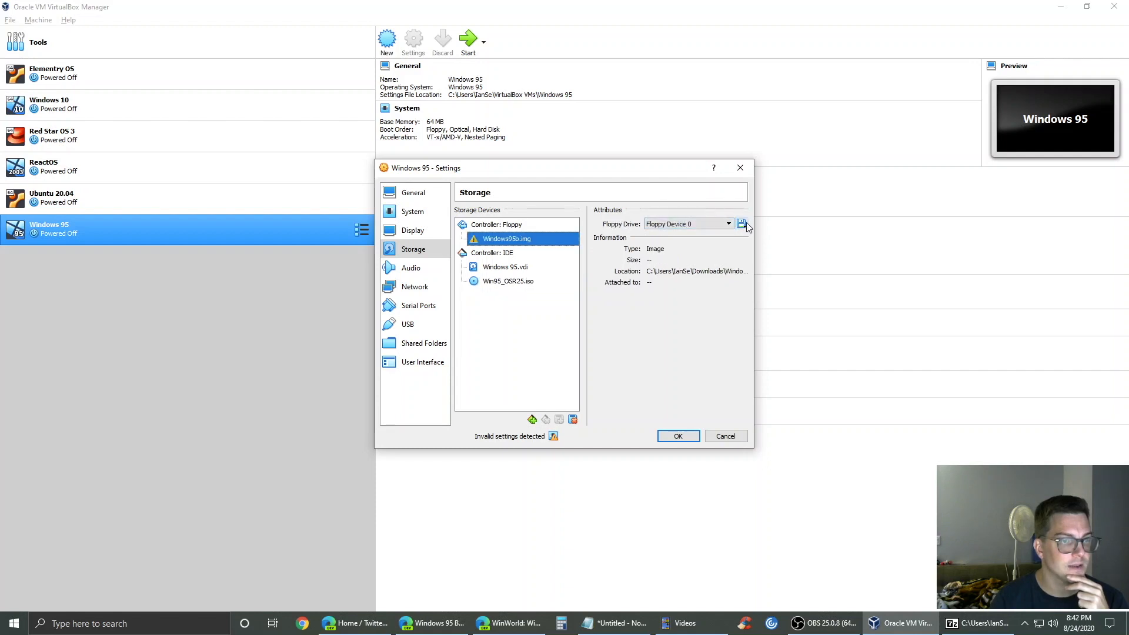
{"action": "left_click", "coordinate": [669, 438]}
{"action": "left_click", "coordinate": [678, 437]}
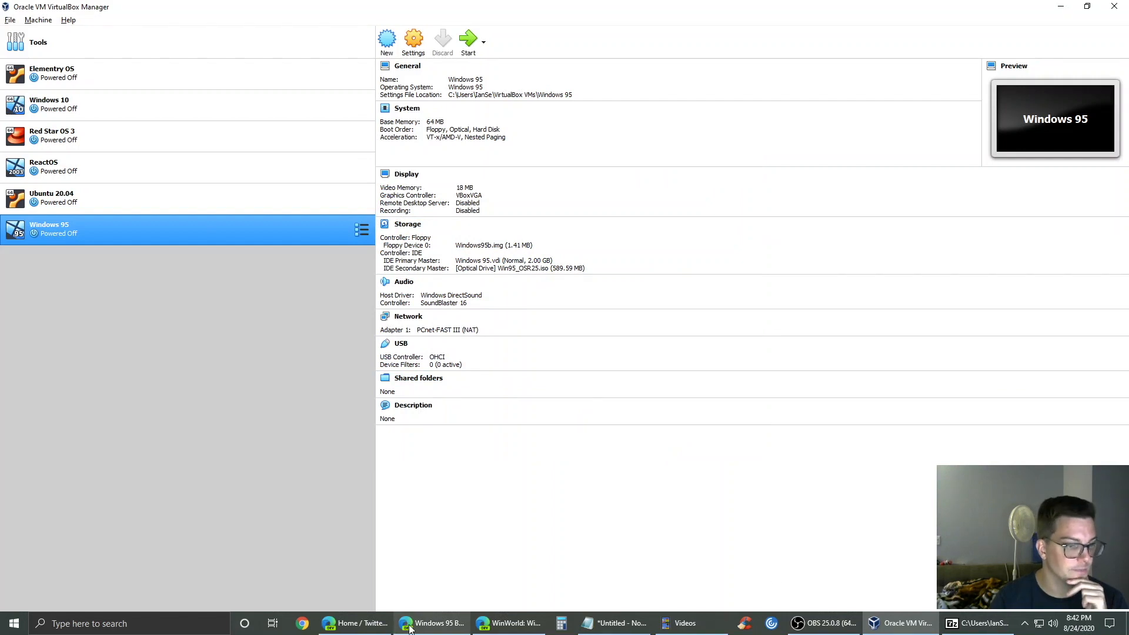
- Switch to the browser and read the How-To Geek Windows 95 installation guide up to preparing the virtual C: drive
{"action": "left_click", "coordinate": [434, 623]}
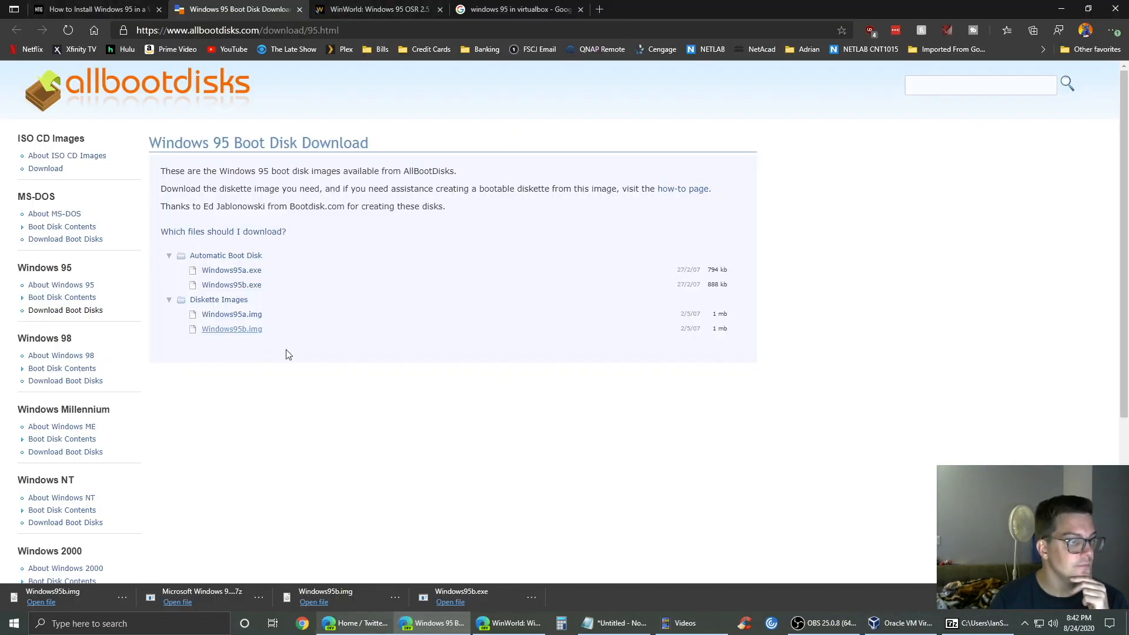
{"action": "left_click", "coordinate": [62, 6]}
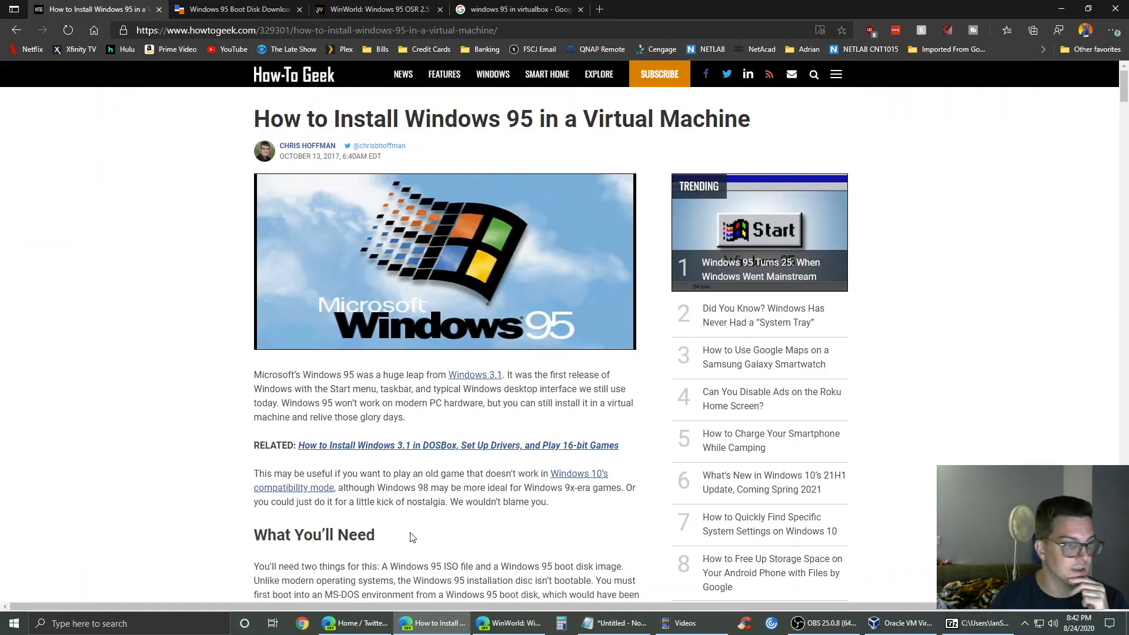
{"action": "scroll", "coordinate": [334, 562], "scroll_direction": "down", "scroll_amount": 20}
{"action": "scroll", "coordinate": [335, 562], "scroll_direction": "down", "scroll_amount": 8}
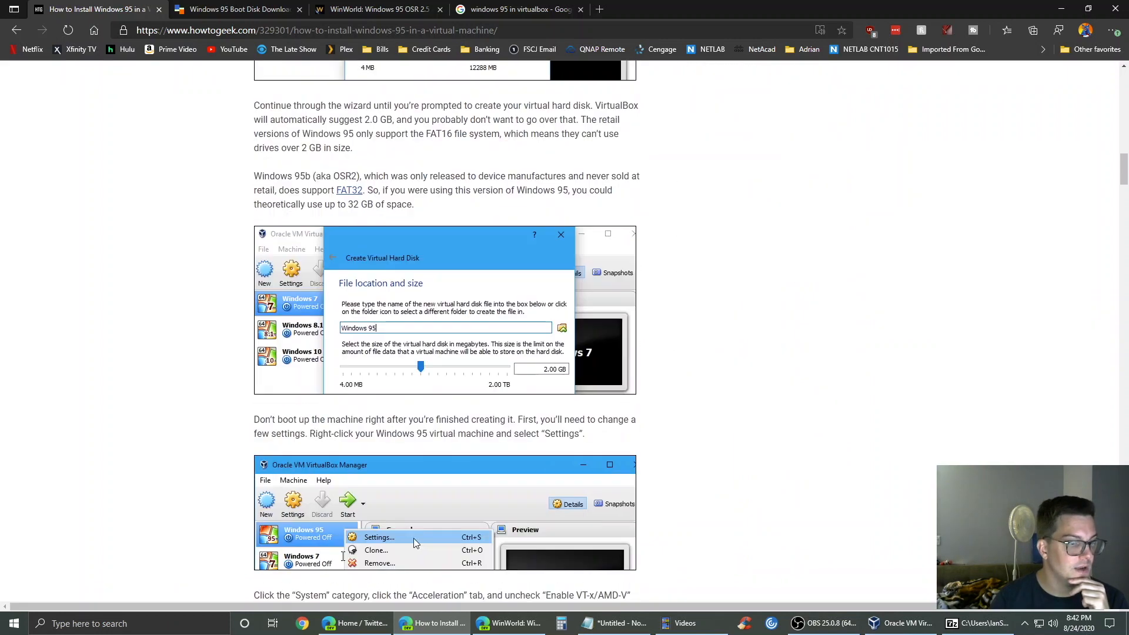
{"action": "scroll", "coordinate": [343, 556], "scroll_direction": "down", "scroll_amount": 10}
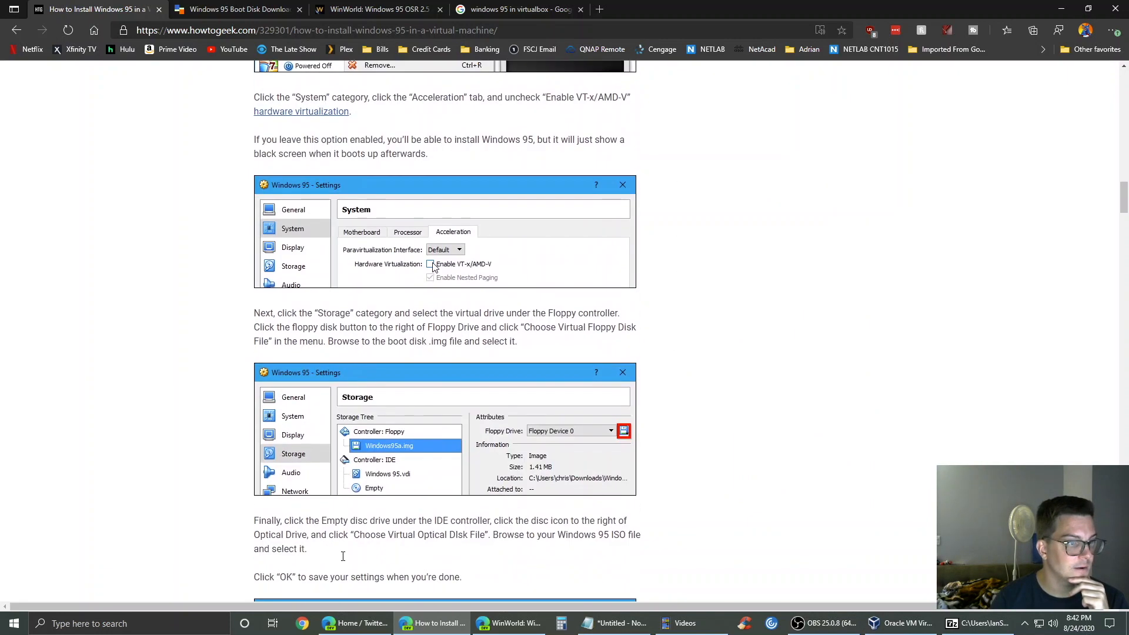
{"action": "scroll", "coordinate": [343, 556], "scroll_direction": "down", "scroll_amount": 6}
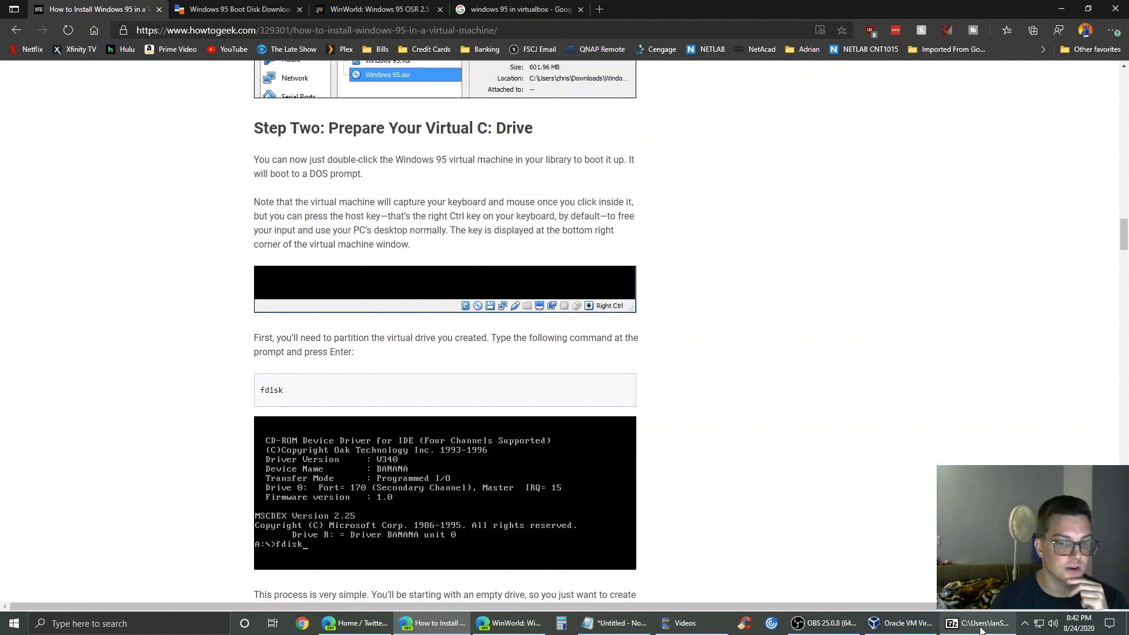
- Switch to VirtualBox, start the Windows 95 virtual machine and place its window beside the browser guide
{"action": "left_click", "coordinate": [903, 623]}
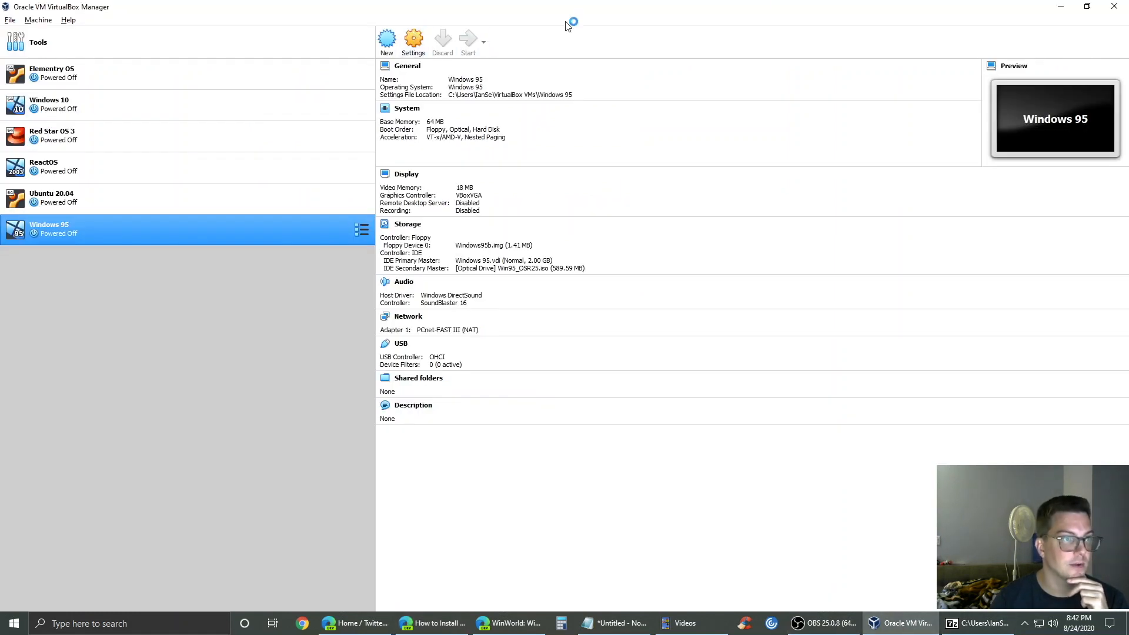
{"action": "left_click", "coordinate": [1061, 7]}
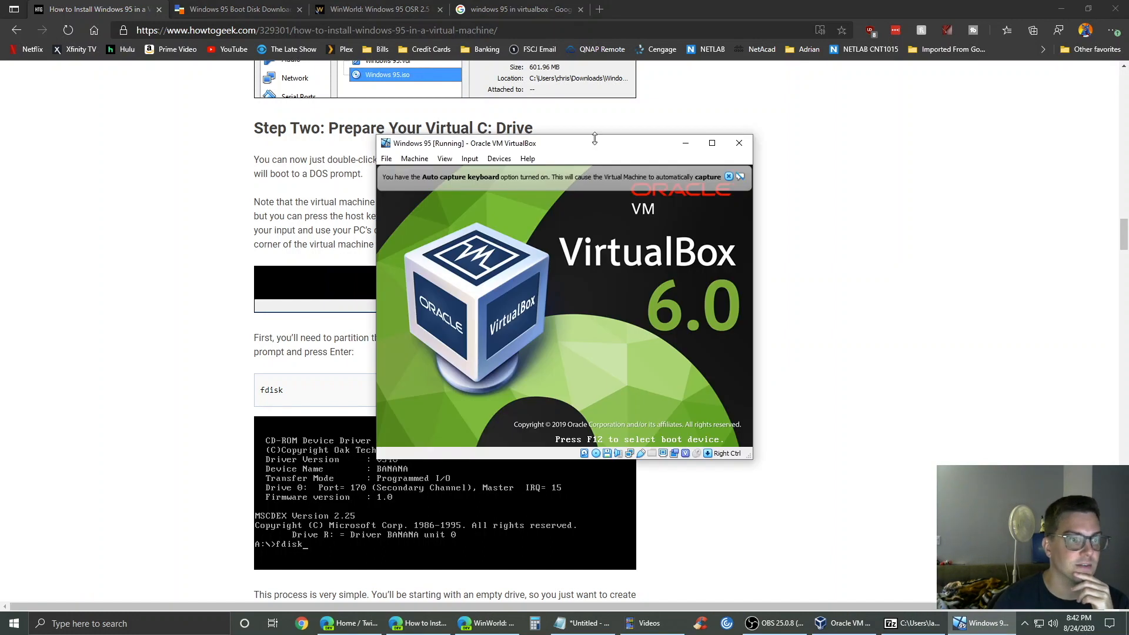
{"action": "left_click_drag", "start_coordinate": [596, 144], "coordinate": [908, 176]}
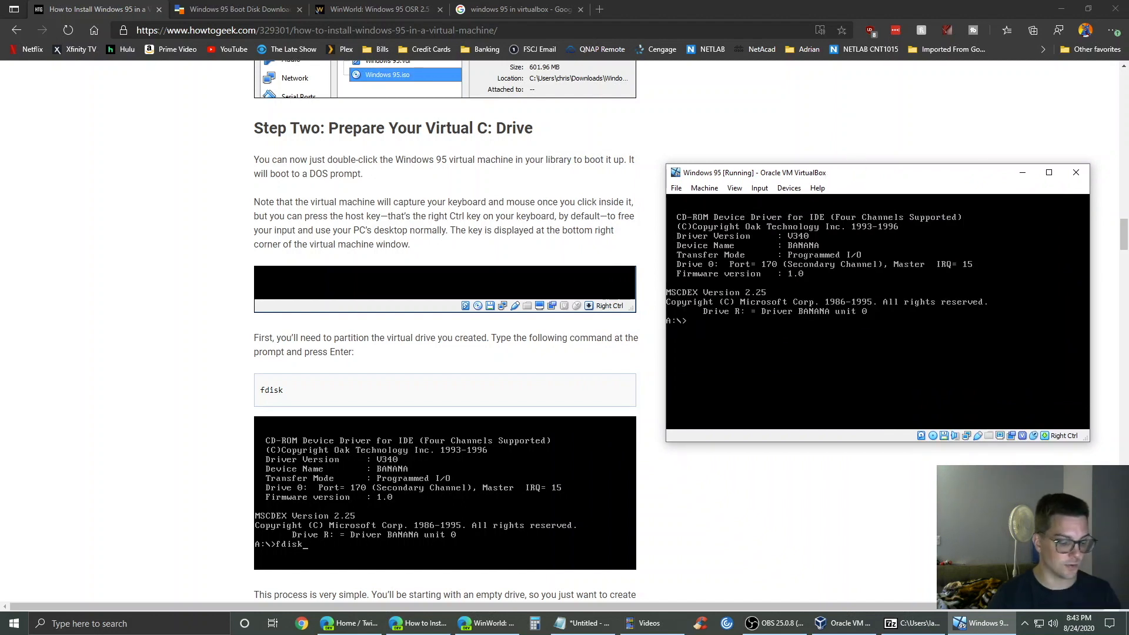
- Run the fdisk command at the virtual machine's A: prompt
{"action": "key", "text": "Return"}
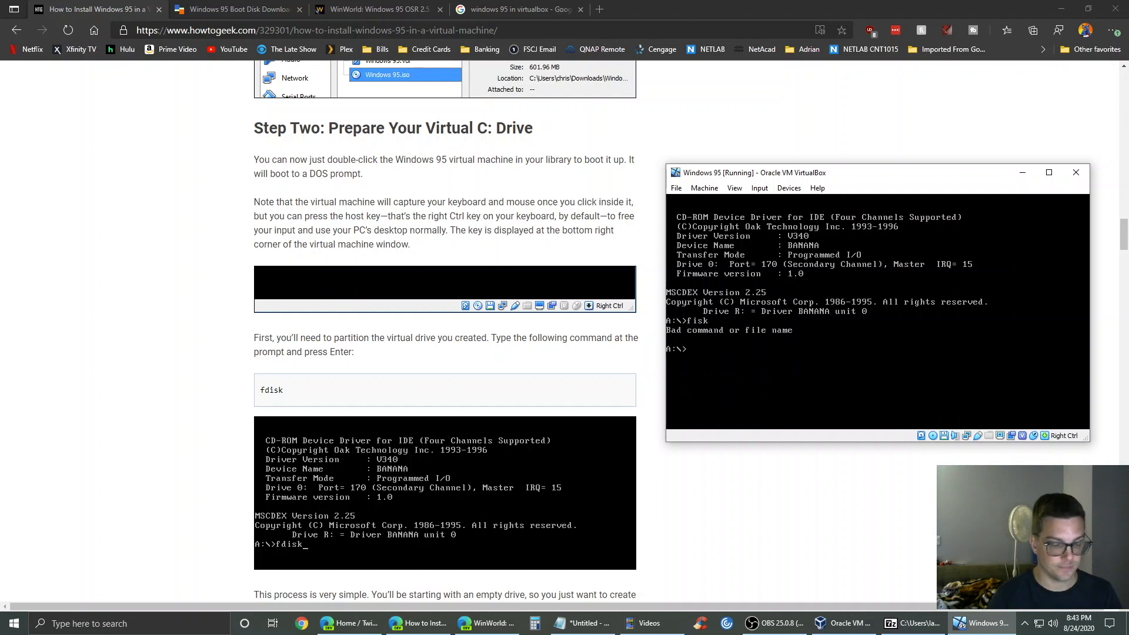
{"action": "type", "text": "fdisk"}
{"action": "key", "text": "Return"}
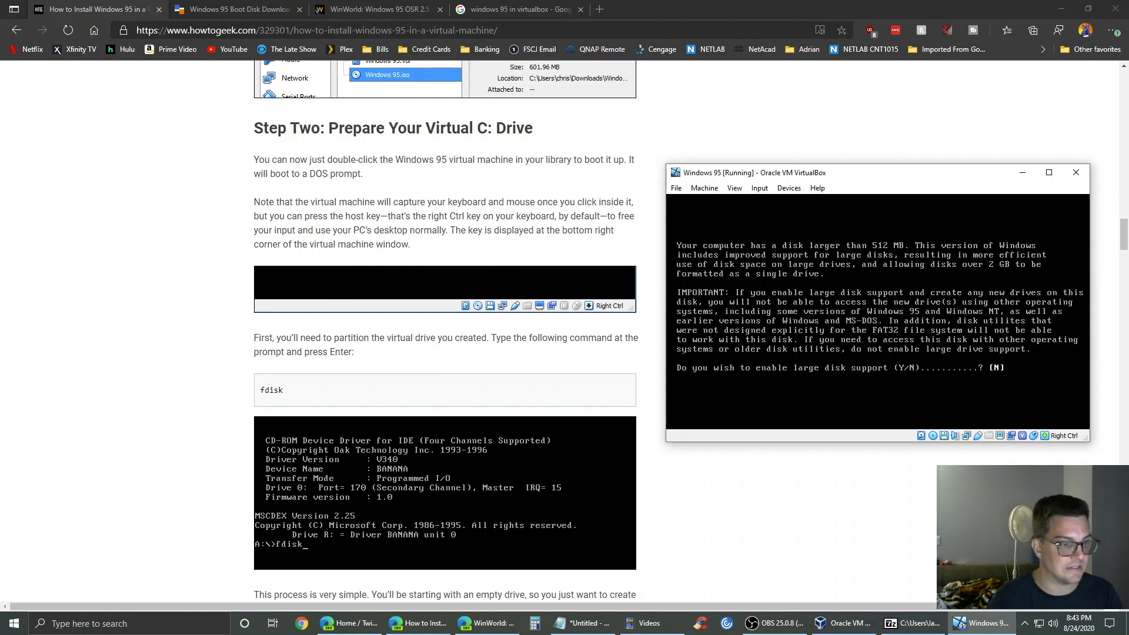
- Consult the guide's fdisk section, decline large disk support and create an active primary DOS partition using the maximum available size
{"action": "left_click", "coordinate": [638, 319]}
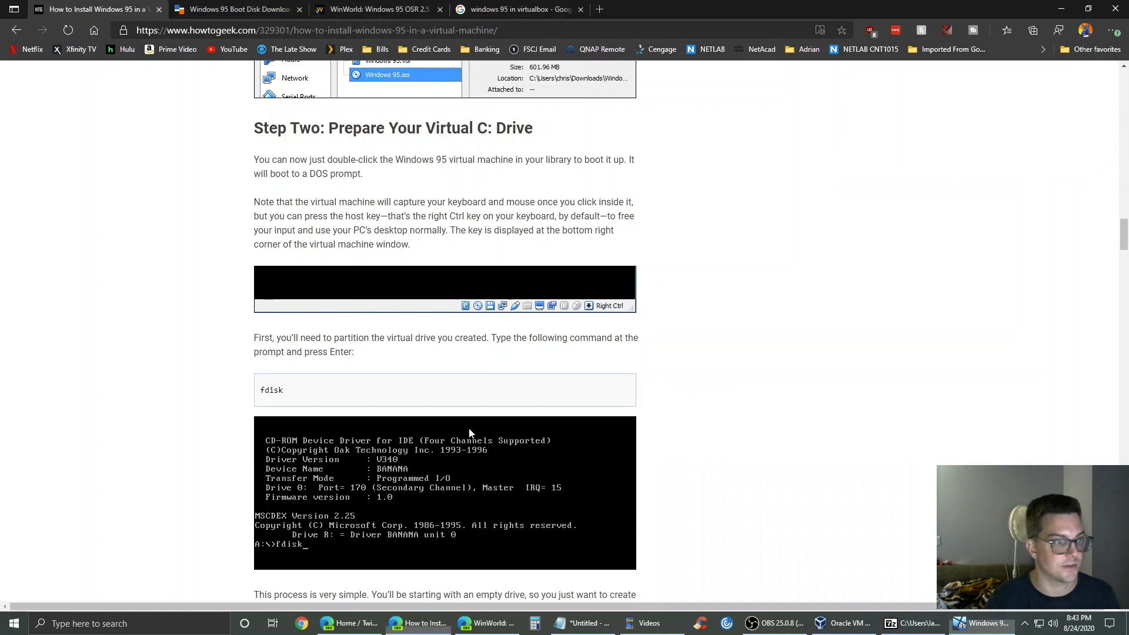
{"action": "scroll", "coordinate": [467, 414], "scroll_direction": "down", "scroll_amount": 7}
{"action": "scroll", "coordinate": [442, 299], "scroll_direction": "up", "scroll_amount": 3}
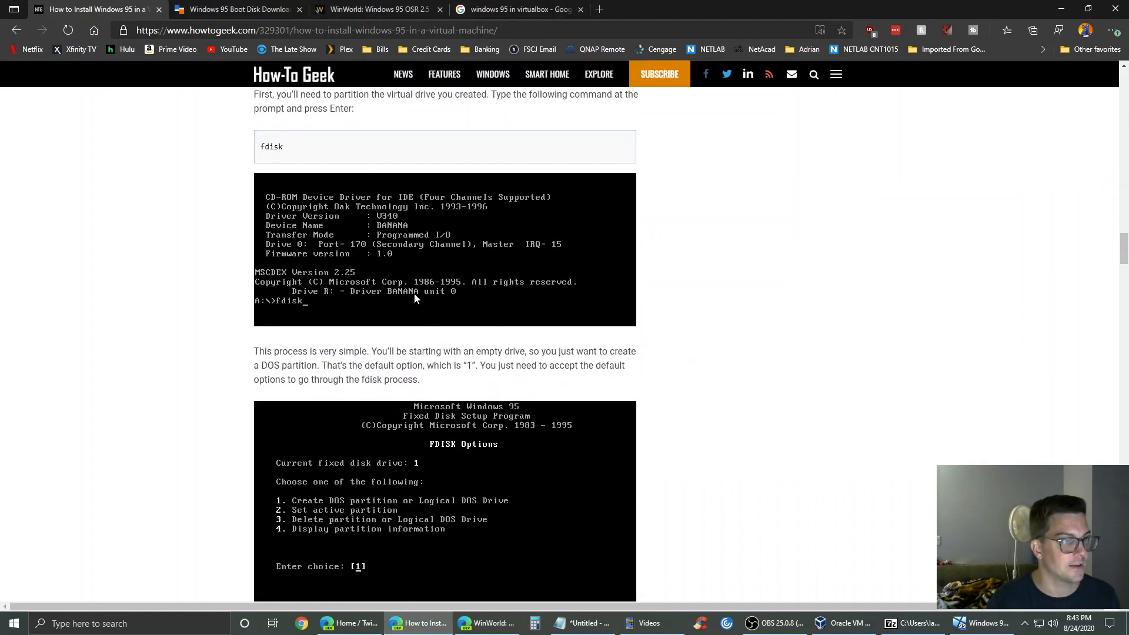
{"action": "scroll", "coordinate": [316, 248], "scroll_direction": "up", "scroll_amount": 2}
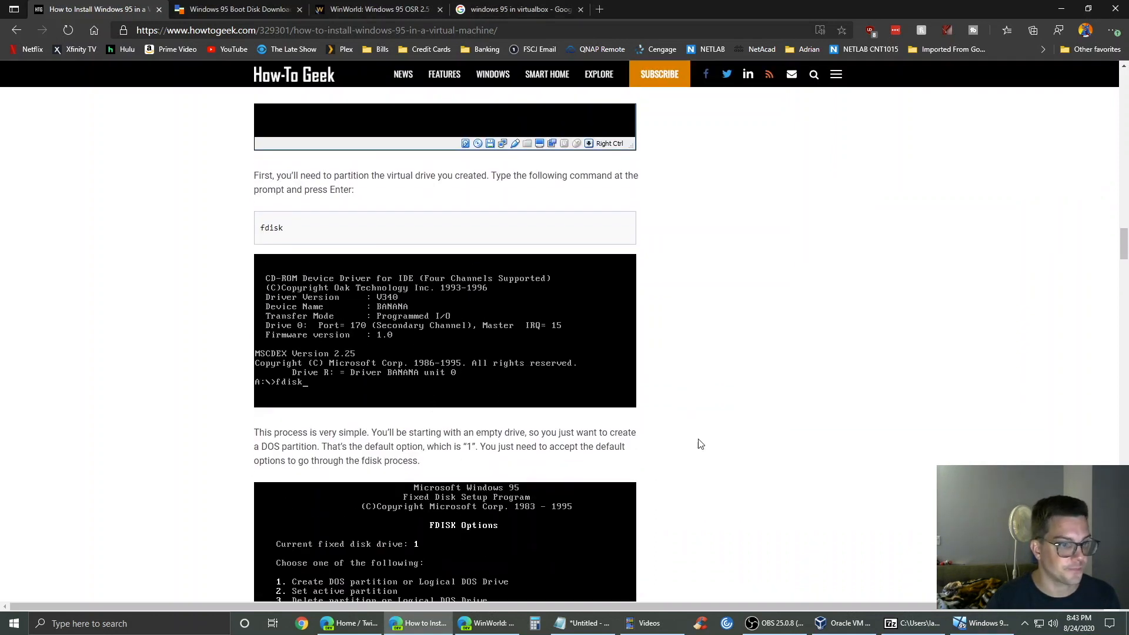
{"action": "key", "text": "alt+Tab"}
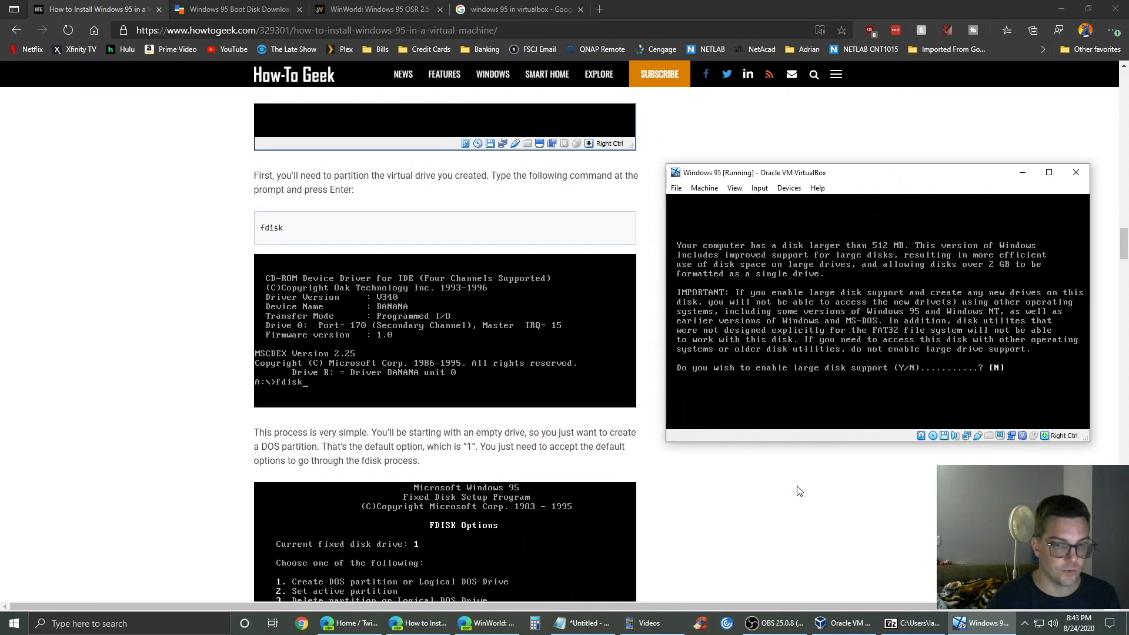
{"action": "key", "text": "Return"}
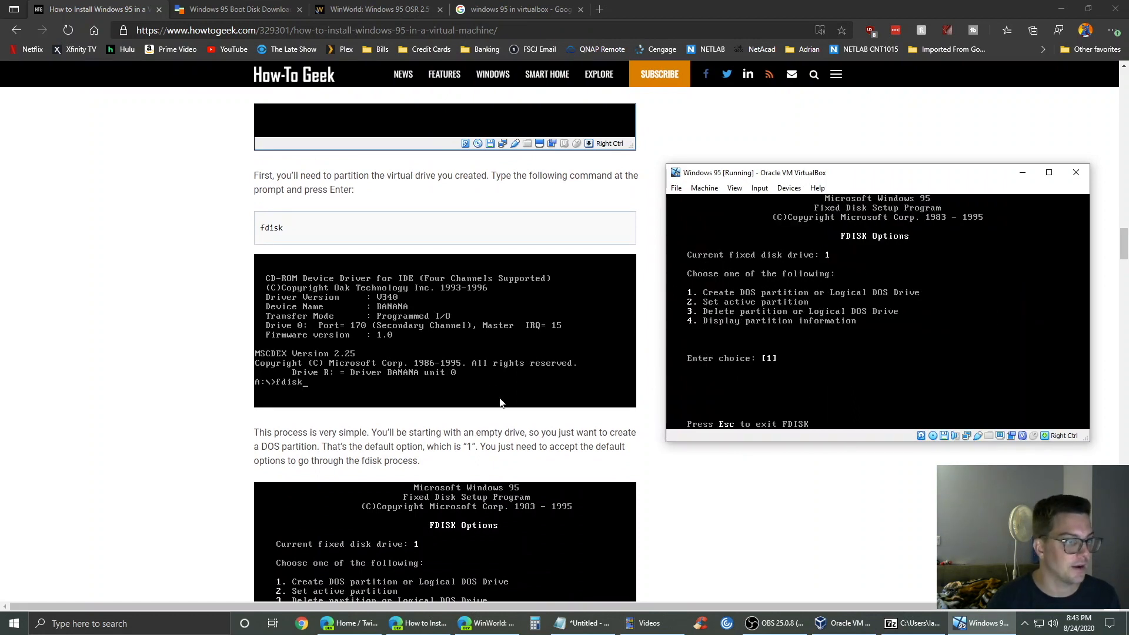
{"action": "key", "text": "Return"}
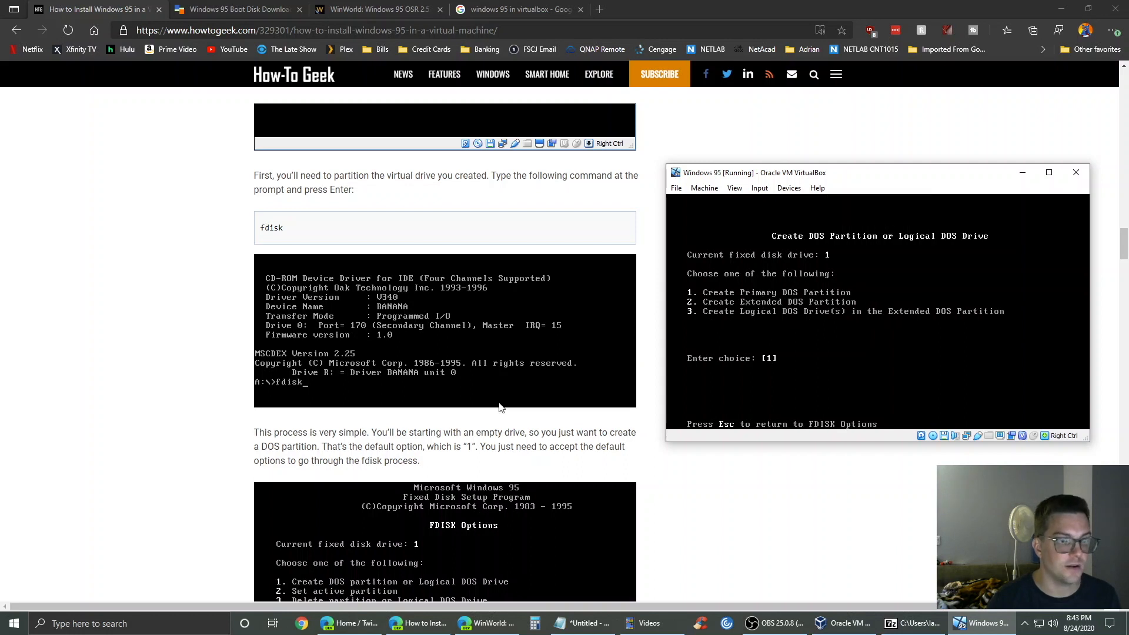
{"action": "key", "text": "Return"}
{"action": "key", "text": "Return"}
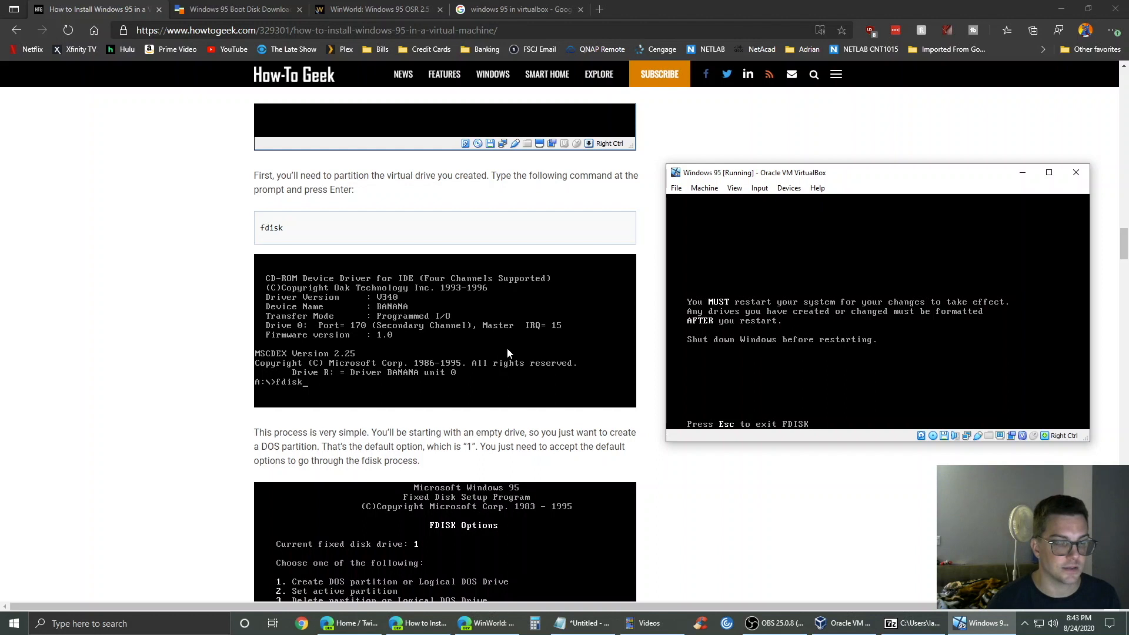
- Restart the Windows 95 virtual machine by sending it a Ctrl-Alt-Del command
{"action": "left_click", "coordinate": [764, 189]}
{"action": "left_click", "coordinate": [874, 203]}
{"action": "left_click", "coordinate": [1004, 174]}
{"action": "left_click", "coordinate": [760, 188]}
{"action": "mouse_move", "coordinate": [775, 206]}
{"action": "left_click", "coordinate": [877, 224]}
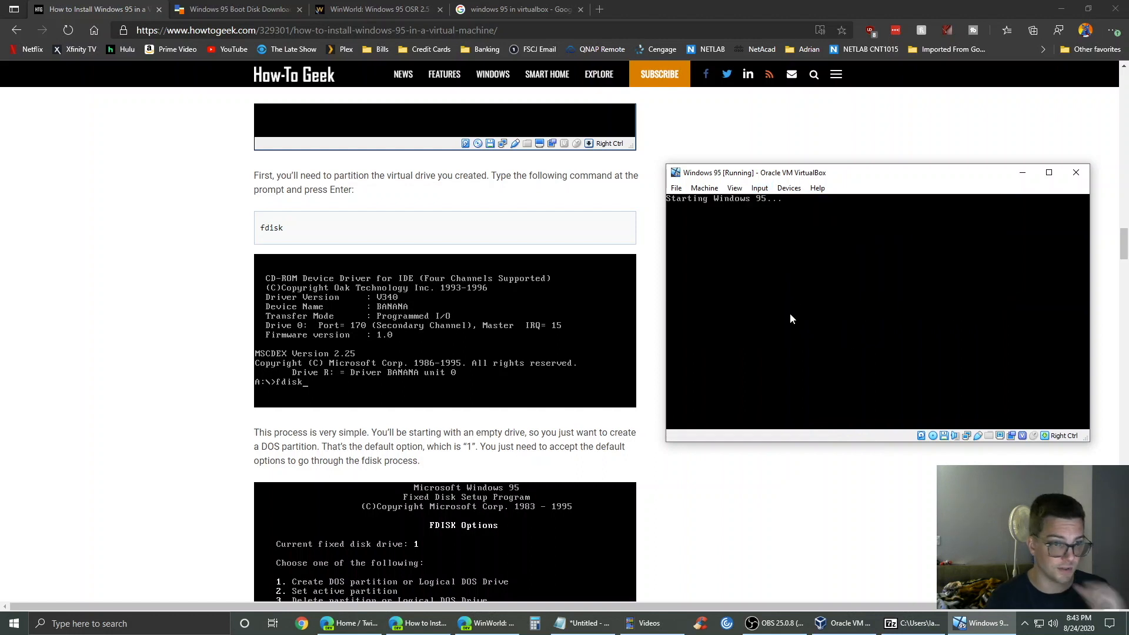
- Consult the guide's formatting section, then run format c: in the virtual machine and agree to proceed with the format
{"action": "left_click", "coordinate": [475, 428]}
{"action": "scroll", "coordinate": [475, 428], "scroll_direction": "down", "scroll_amount": 5}
{"action": "scroll", "coordinate": [737, 378], "scroll_direction": "down", "scroll_amount": 5}
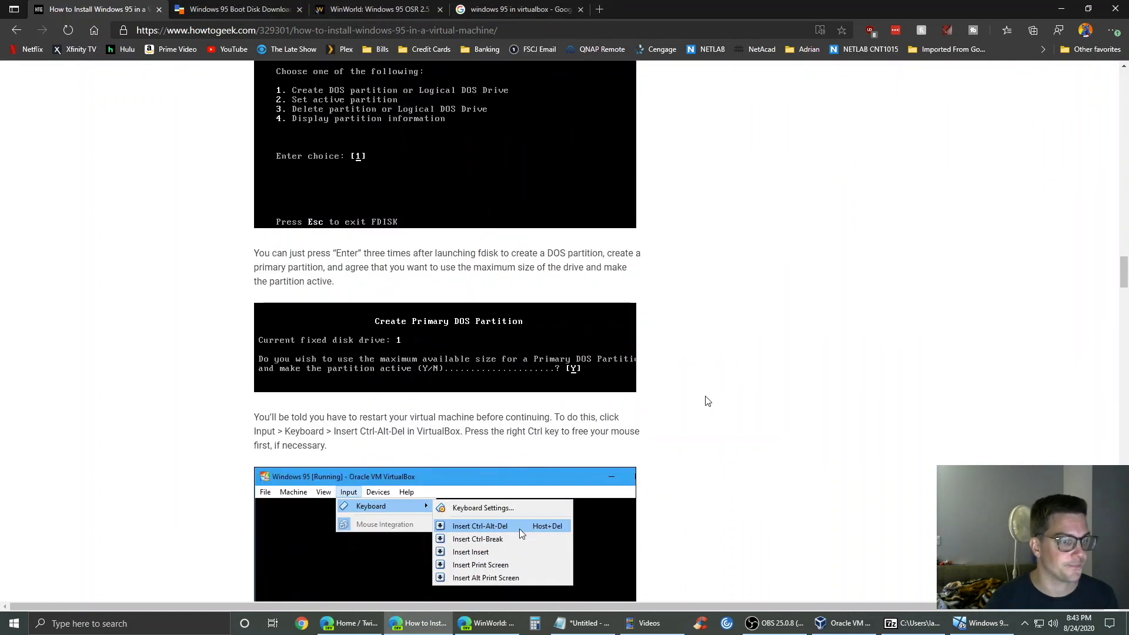
{"action": "scroll", "coordinate": [404, 288], "scroll_direction": "down", "scroll_amount": 6}
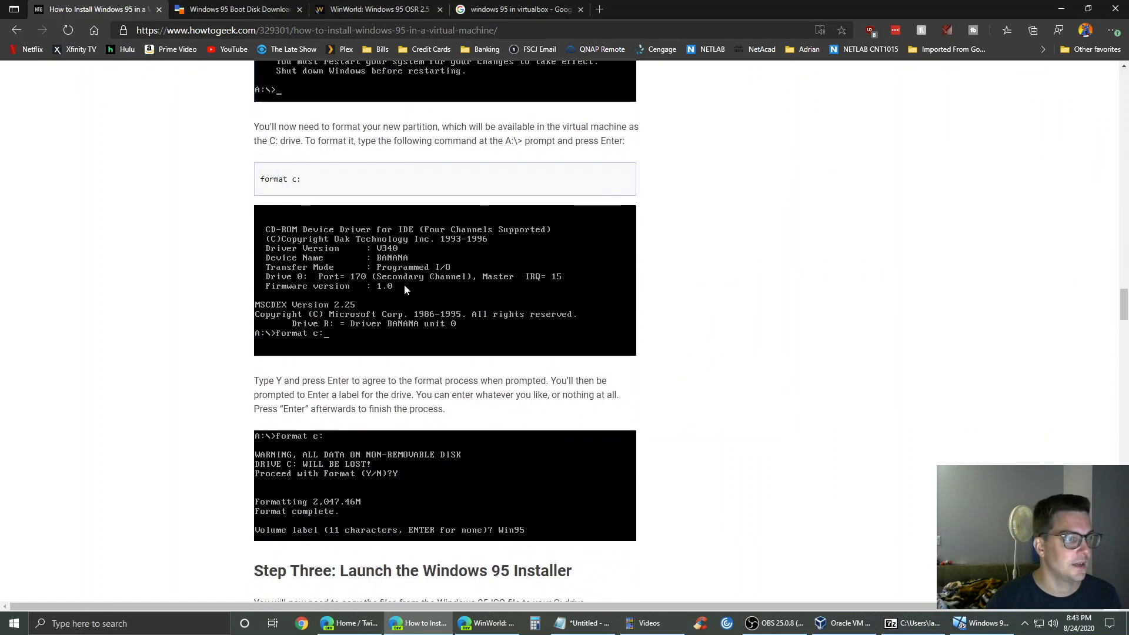
{"action": "key", "text": "alt+Tab"}
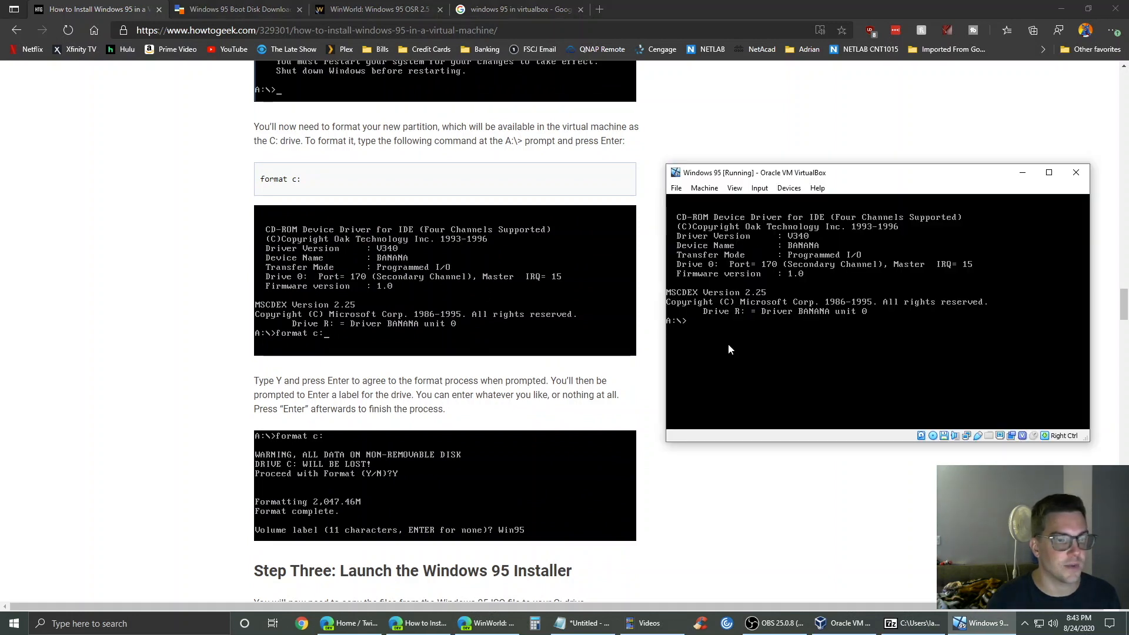
{"action": "type", "text": "format c:"}
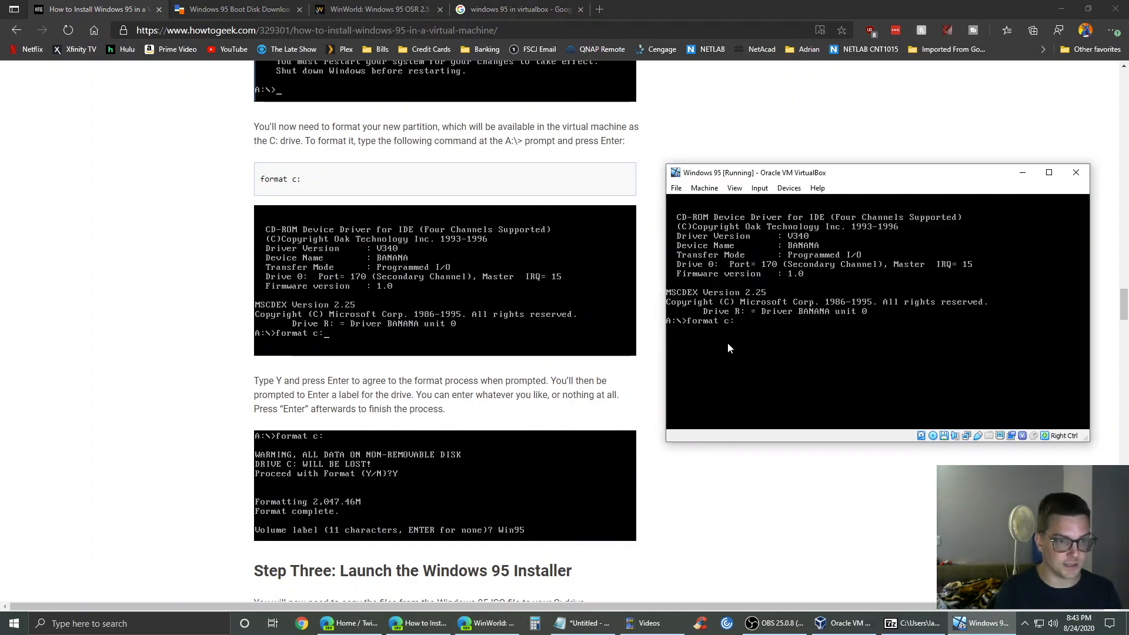
{"action": "key", "text": "Return"}
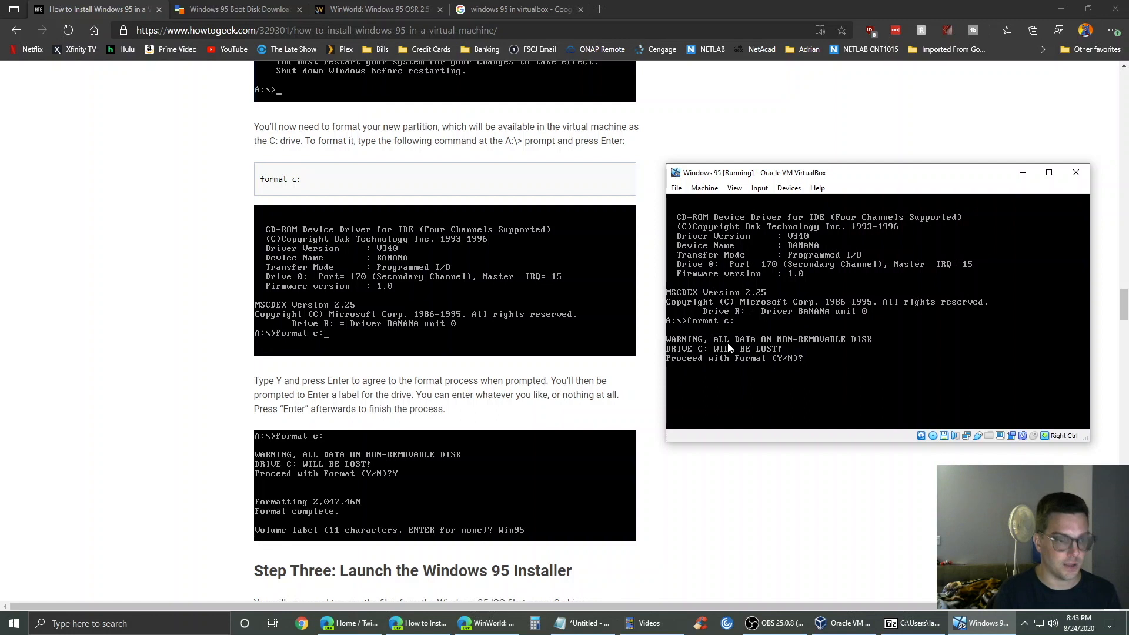
{"action": "type", "text": "Y"}
{"action": "key", "text": "Return"}
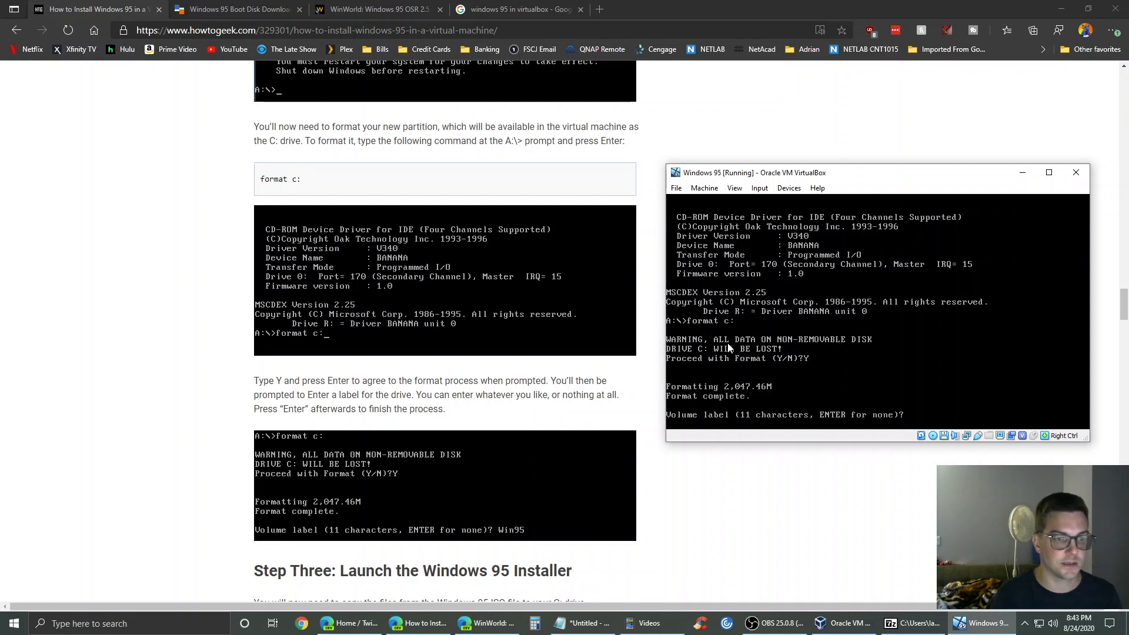
- Label the formatted C: volume Win95
{"action": "type", "text": "Win"}
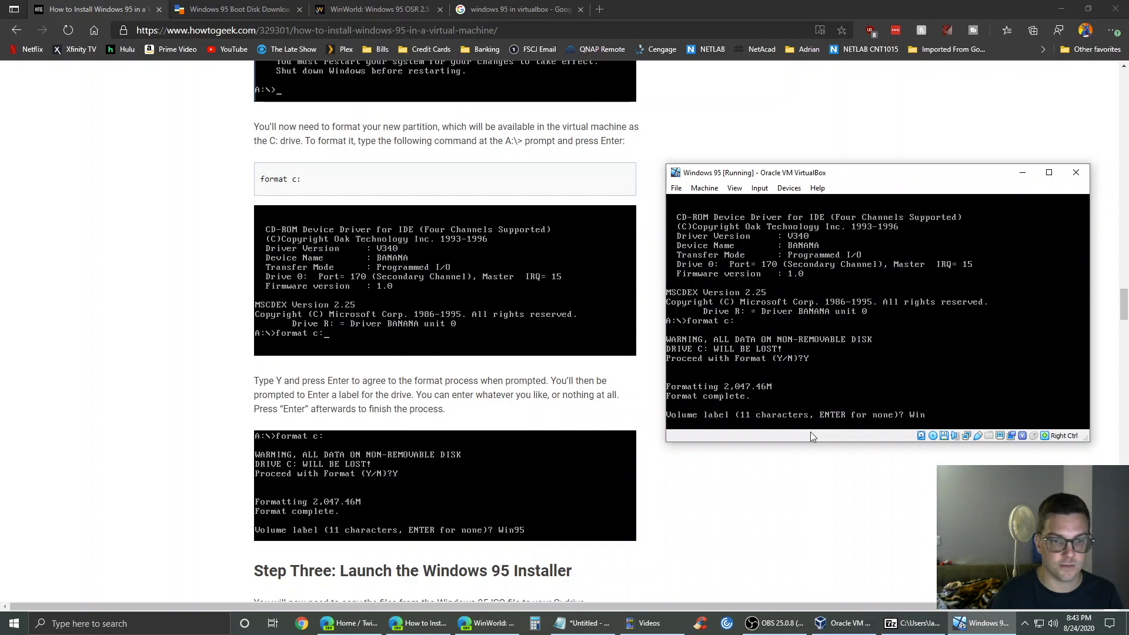
{"action": "type", "text": "95"}
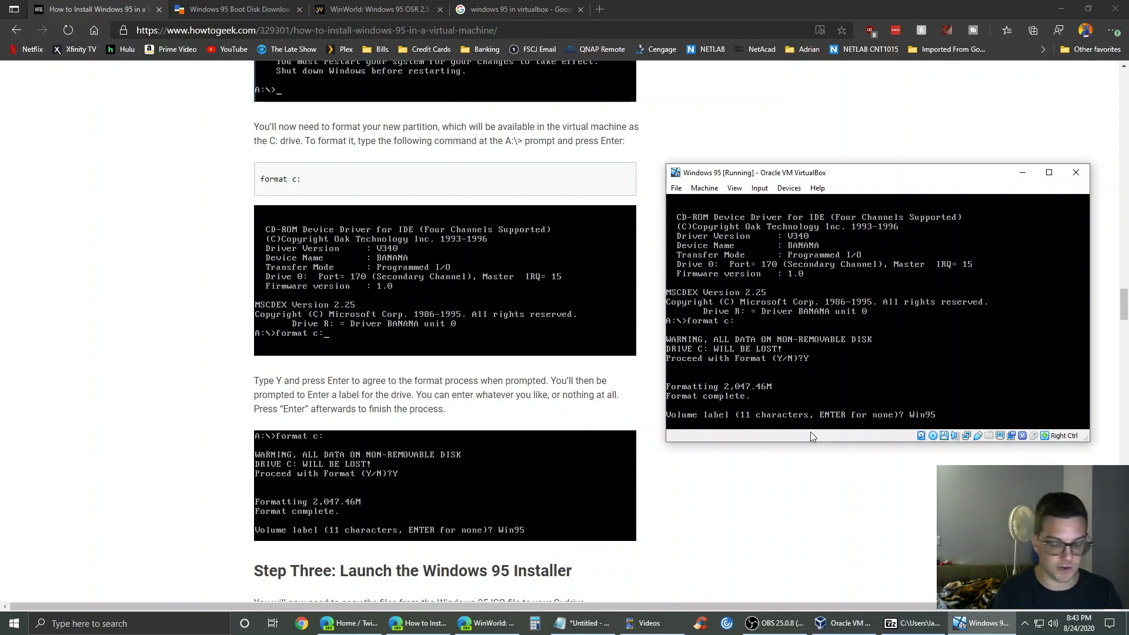
{"action": "key", "text": "Return"}
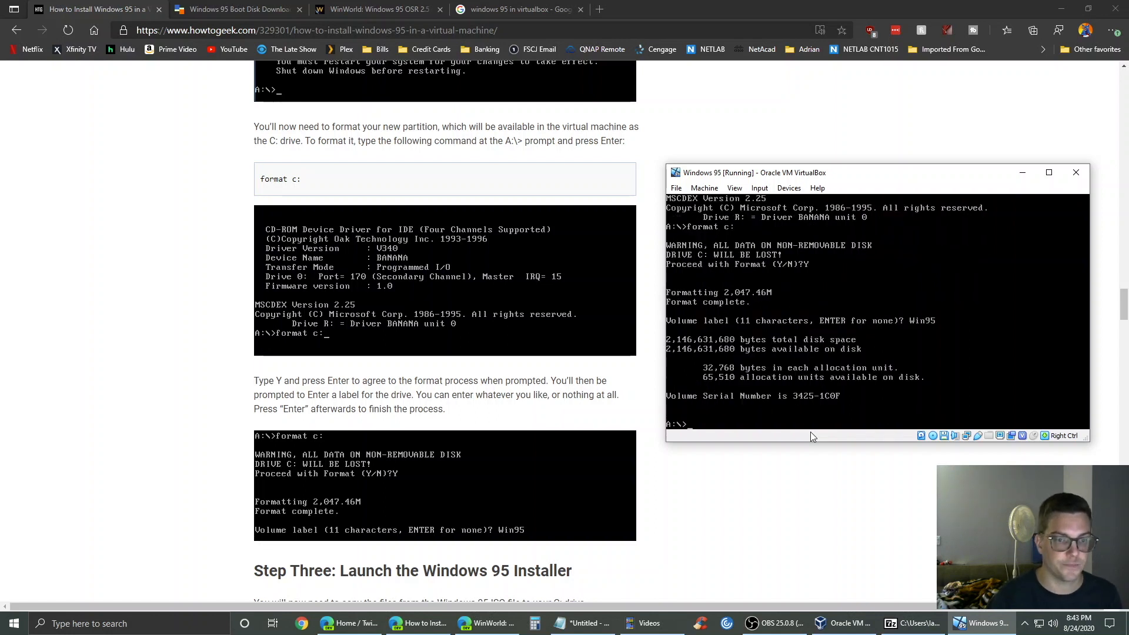
- Read the guide's Step Three section on copying the Windows 95 disc files to the C: drive, then return to the virtual machine
{"action": "left_click", "coordinate": [375, 425]}
{"action": "scroll", "coordinate": [353, 382], "scroll_direction": "down", "scroll_amount": 4}
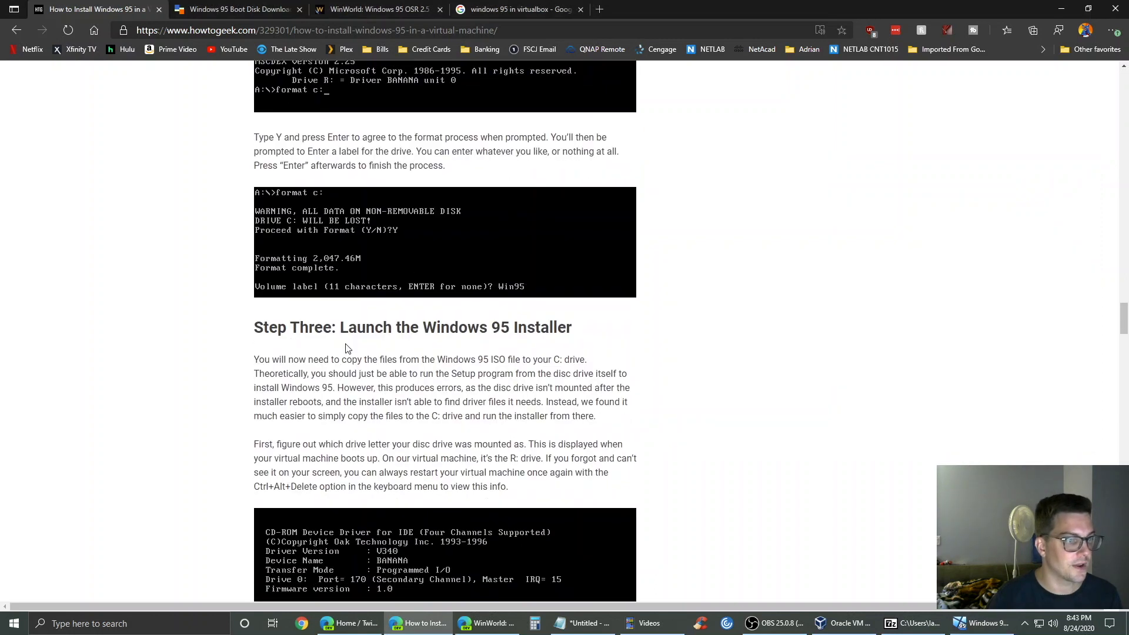
{"action": "scroll", "coordinate": [516, 351], "scroll_direction": "down", "scroll_amount": 4}
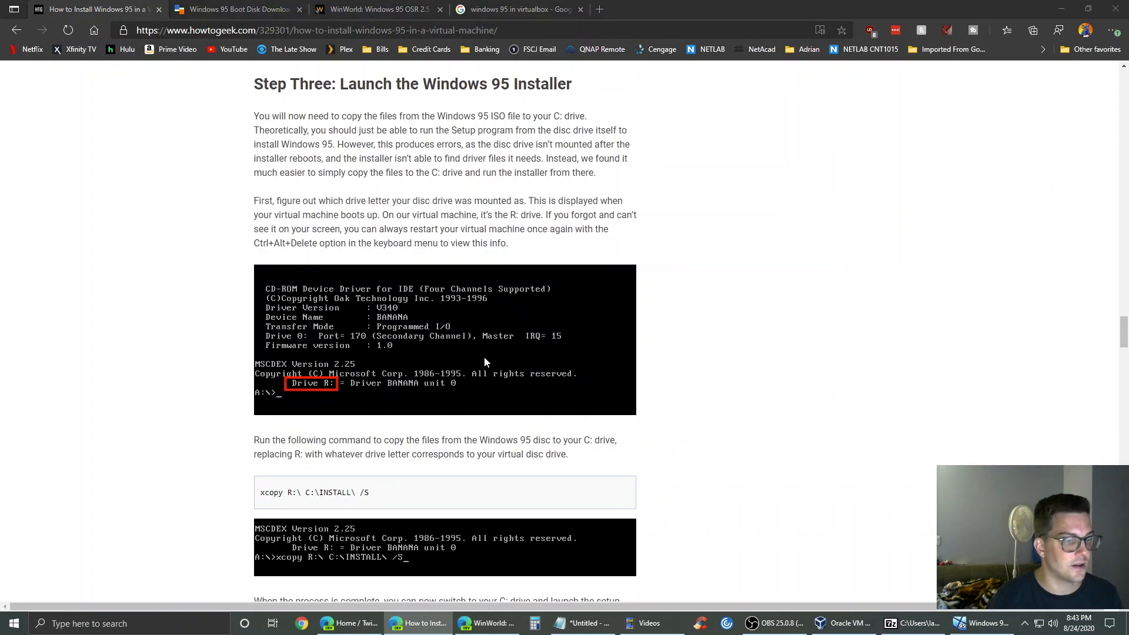
{"action": "key", "text": "alt+Tab"}
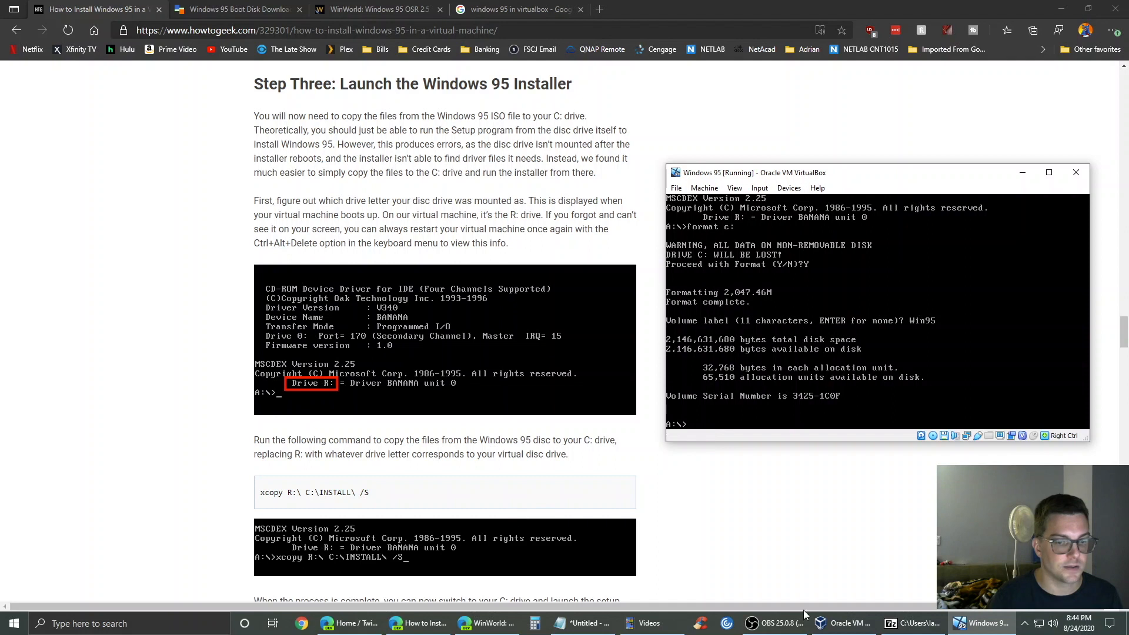
- Inspect the Windows 95 machine's storage settings for the Windows 95.vdi disk and Win95_OSR25.iso, then cancel and minimize VirtualBox Manager
{"action": "left_click", "coordinate": [826, 629]}
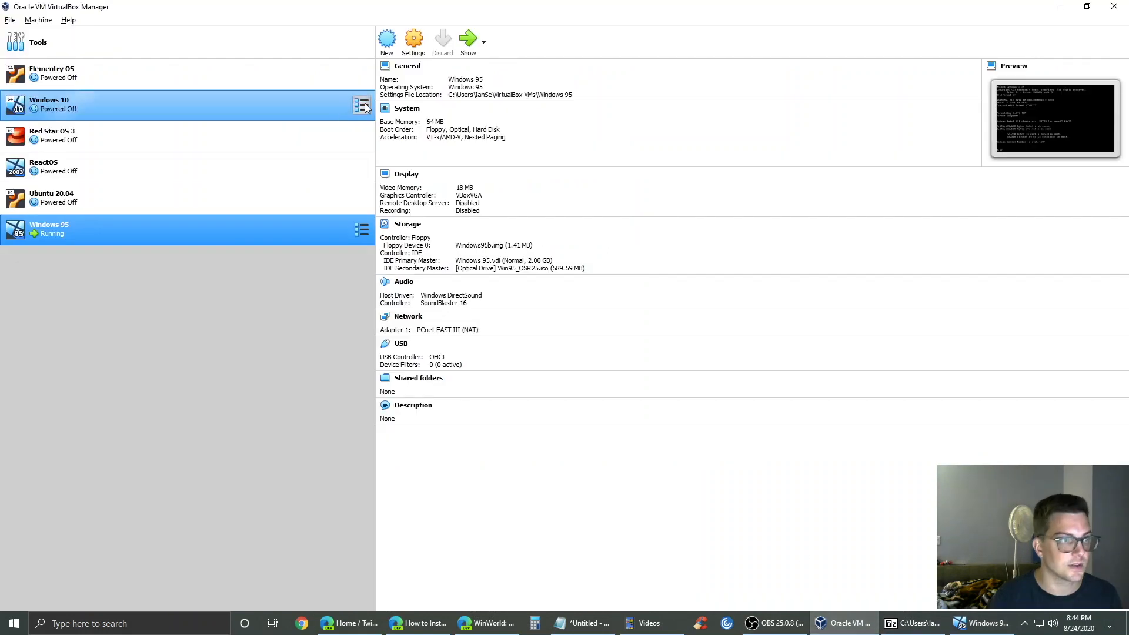
{"action": "left_click", "coordinate": [414, 41]}
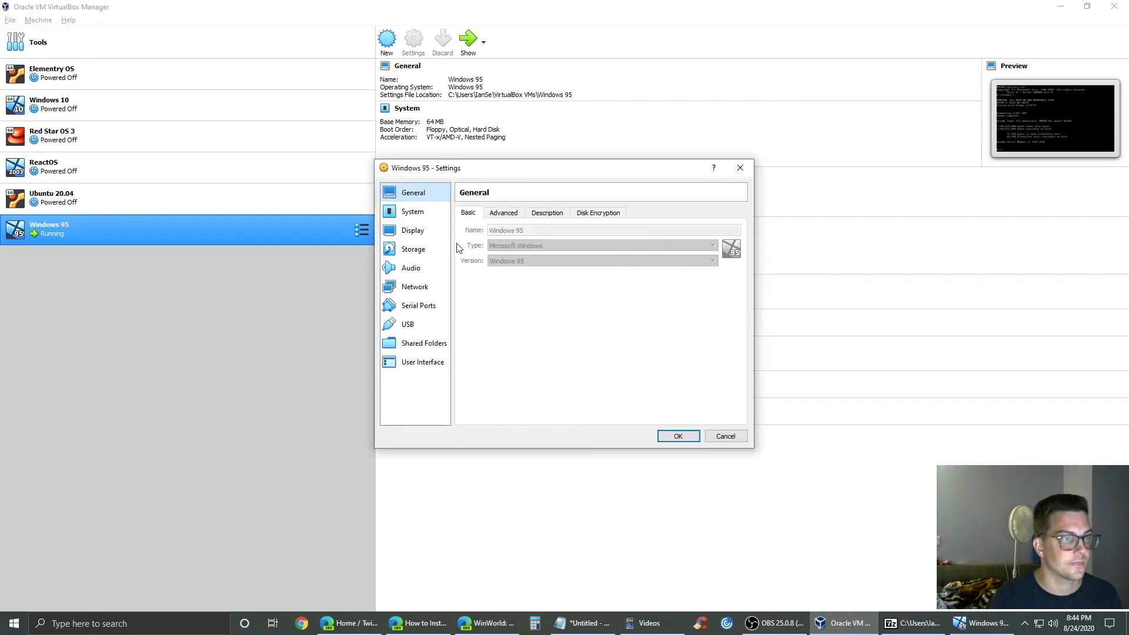
{"action": "left_click", "coordinate": [411, 250]}
{"action": "left_click", "coordinate": [521, 282]}
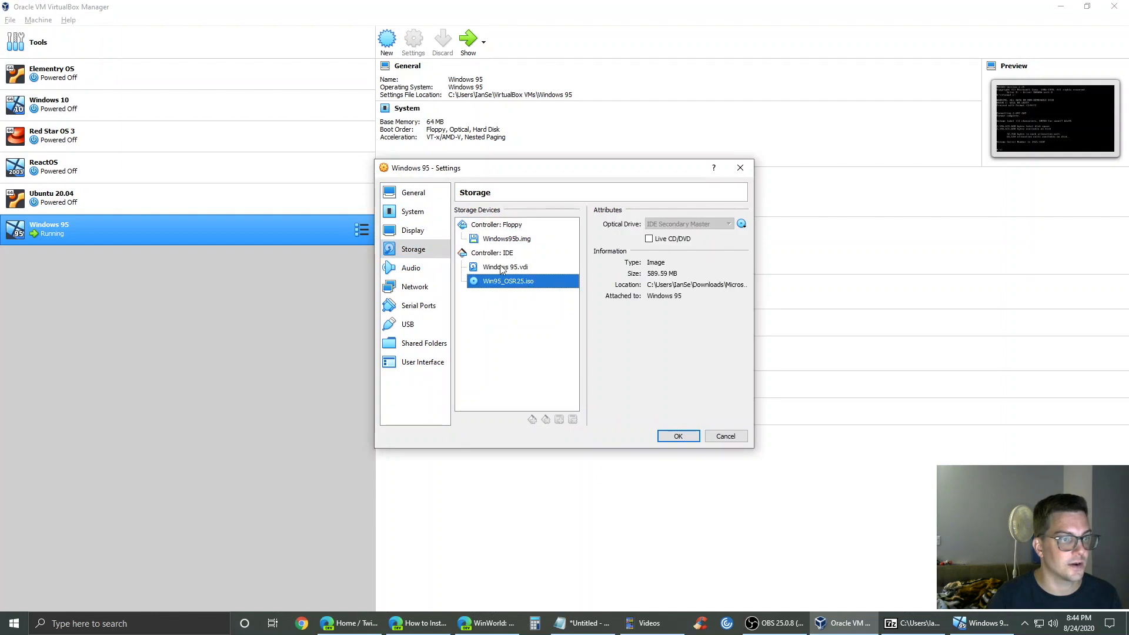
{"action": "left_click", "coordinate": [501, 269]}
{"action": "left_click", "coordinate": [560, 283]}
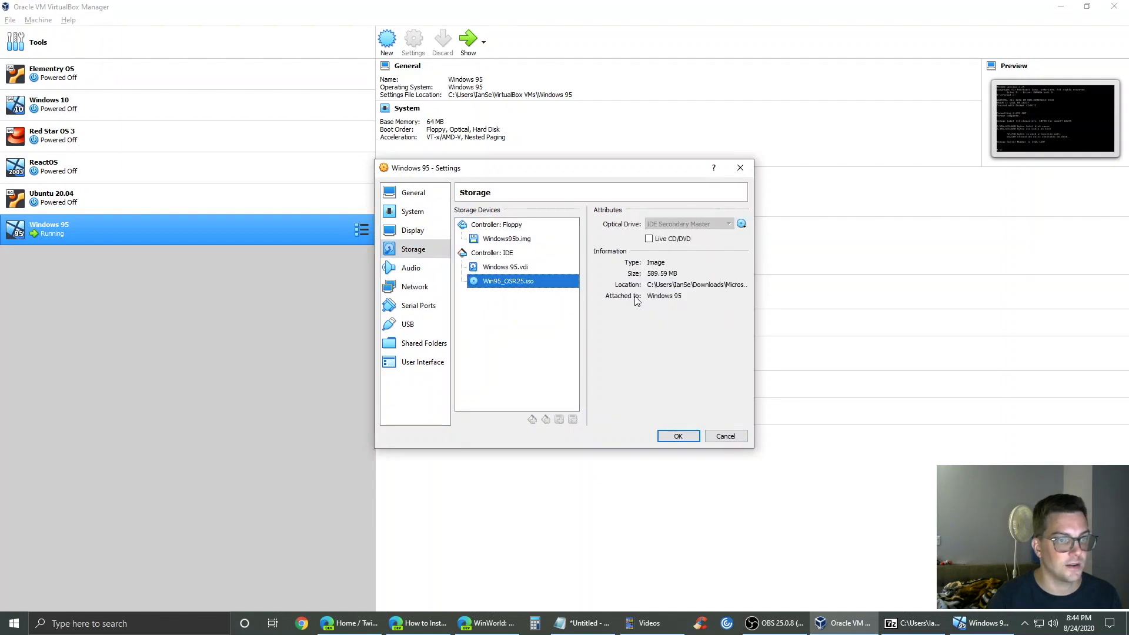
{"action": "left_click", "coordinate": [727, 437]}
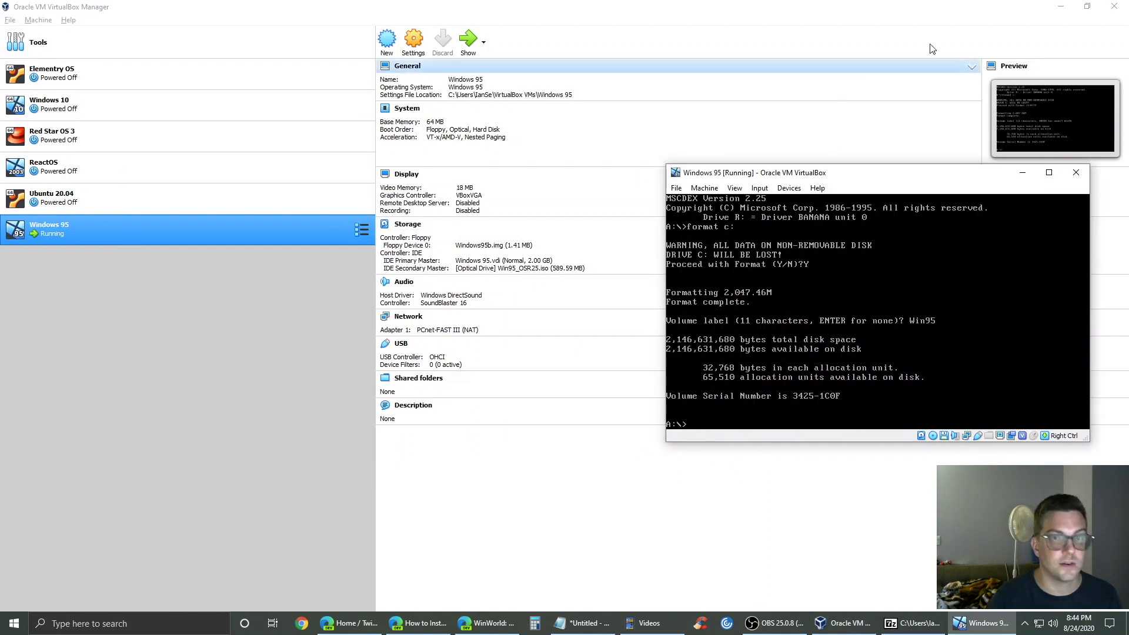
{"action": "left_click", "coordinate": [1061, 7]}
- Copy the installation disc's files to the virtual hard disk with xcopy R:\ C:\INSTALL\ /S
{"action": "left_click", "coordinate": [743, 427]}
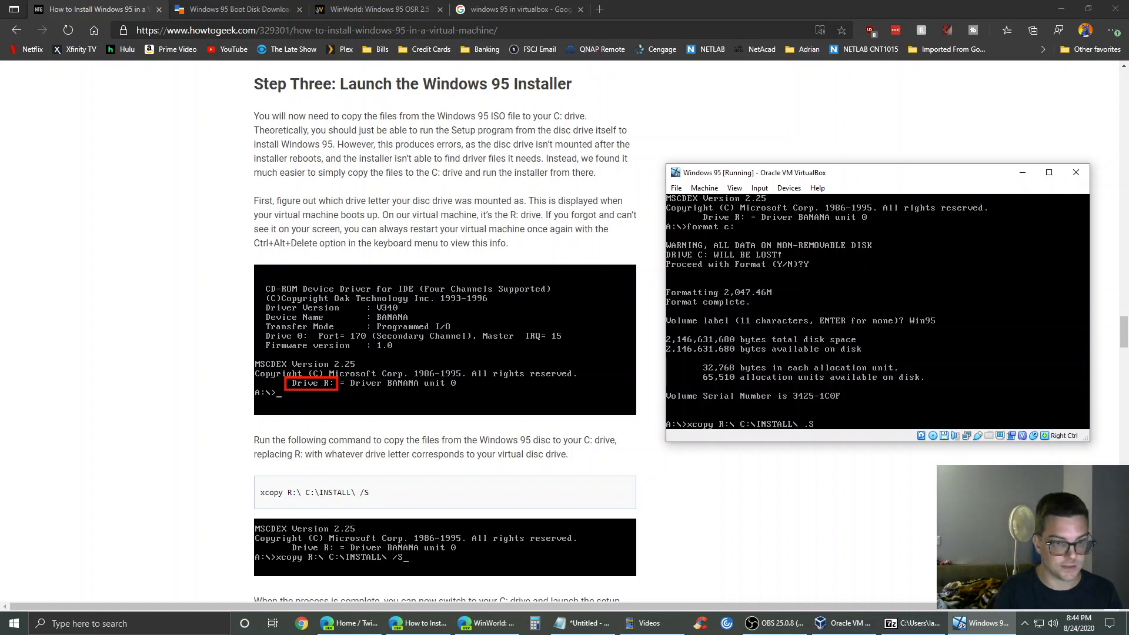
{"action": "type", "text": "S"}
{"action": "key", "text": "Return"}
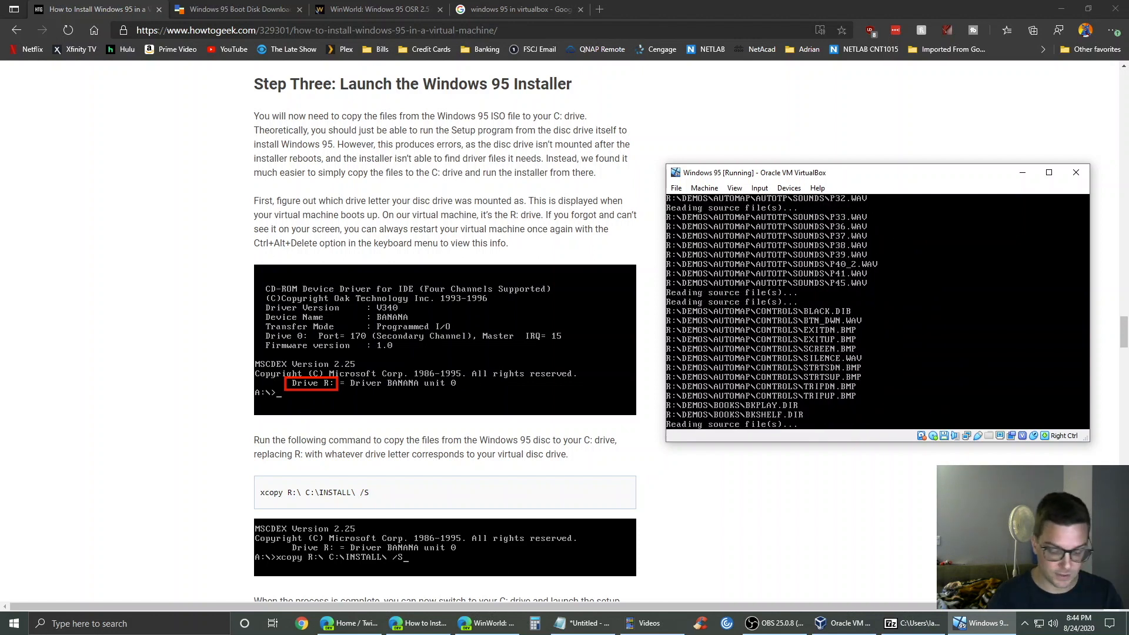
- Check the guide's installer launch commands, then switch the virtual machine's prompt to the C: drive and enter the INSTALL directory
{"action": "scroll", "coordinate": [398, 361], "scroll_direction": "down", "scroll_amount": 5}
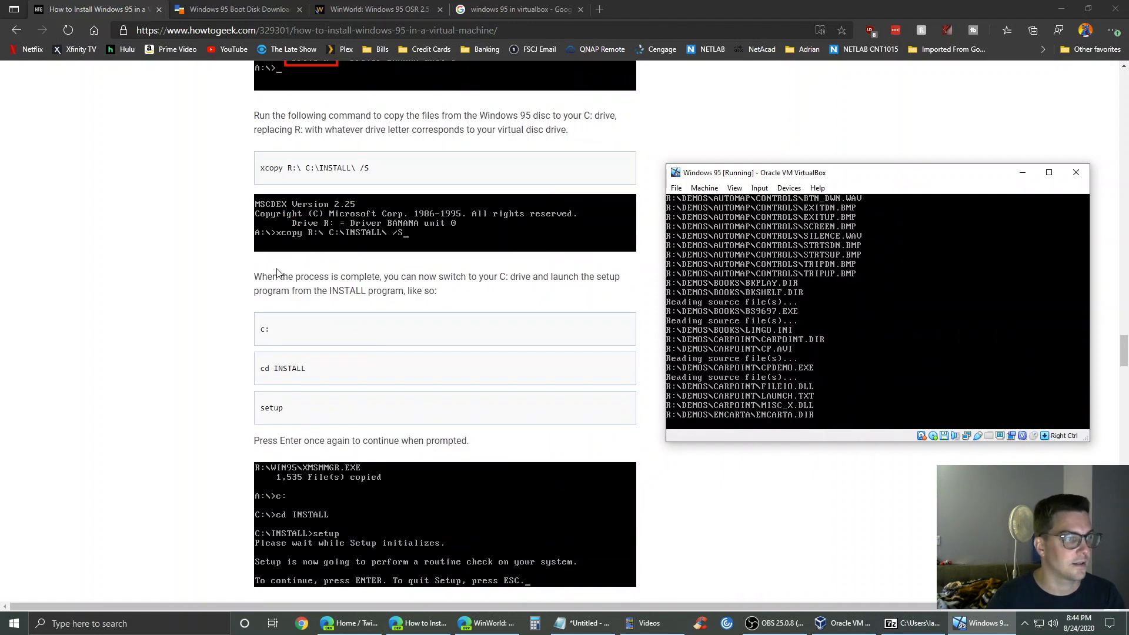
{"action": "scroll", "coordinate": [439, 303], "scroll_direction": "down", "scroll_amount": 1}
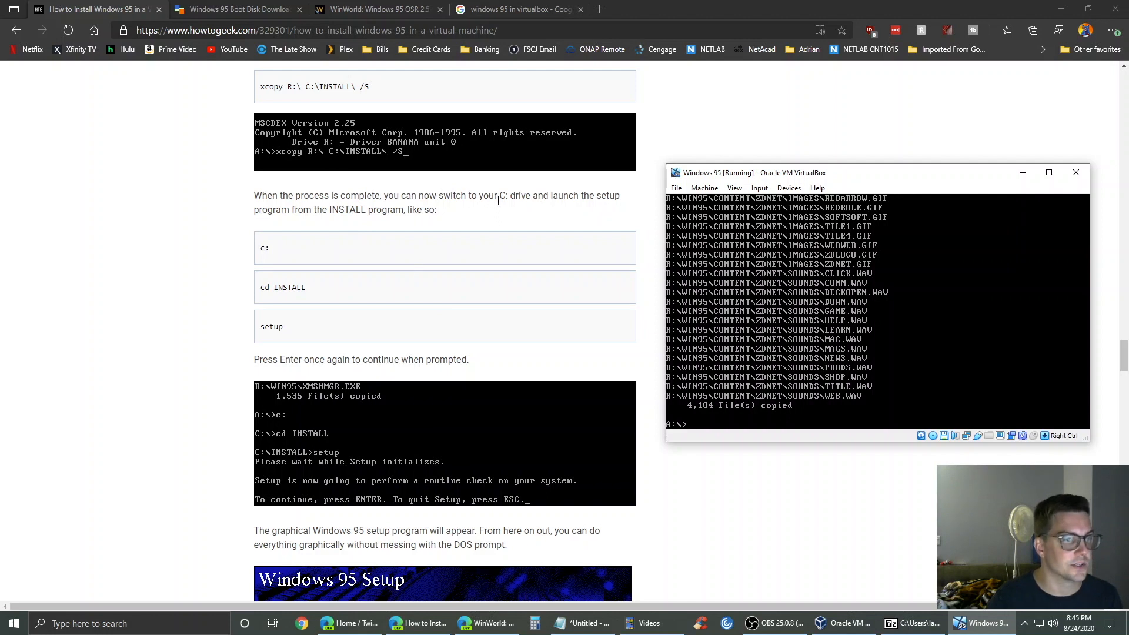
{"action": "left_click", "coordinate": [710, 428]}
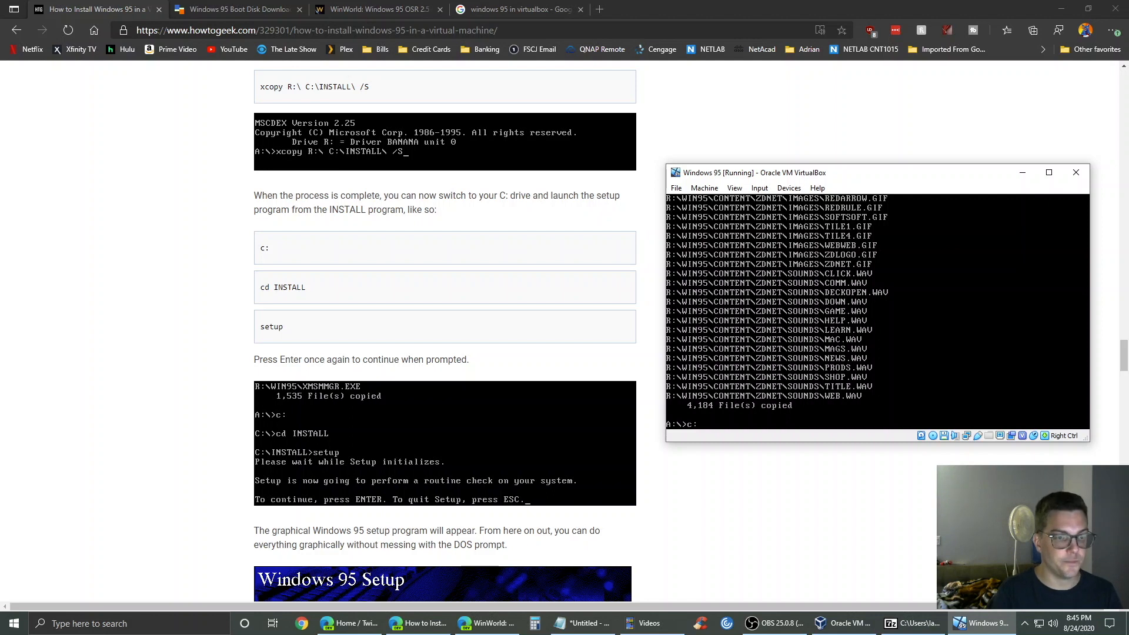
{"action": "type", "text": "c:"}
{"action": "key", "text": "Return"}
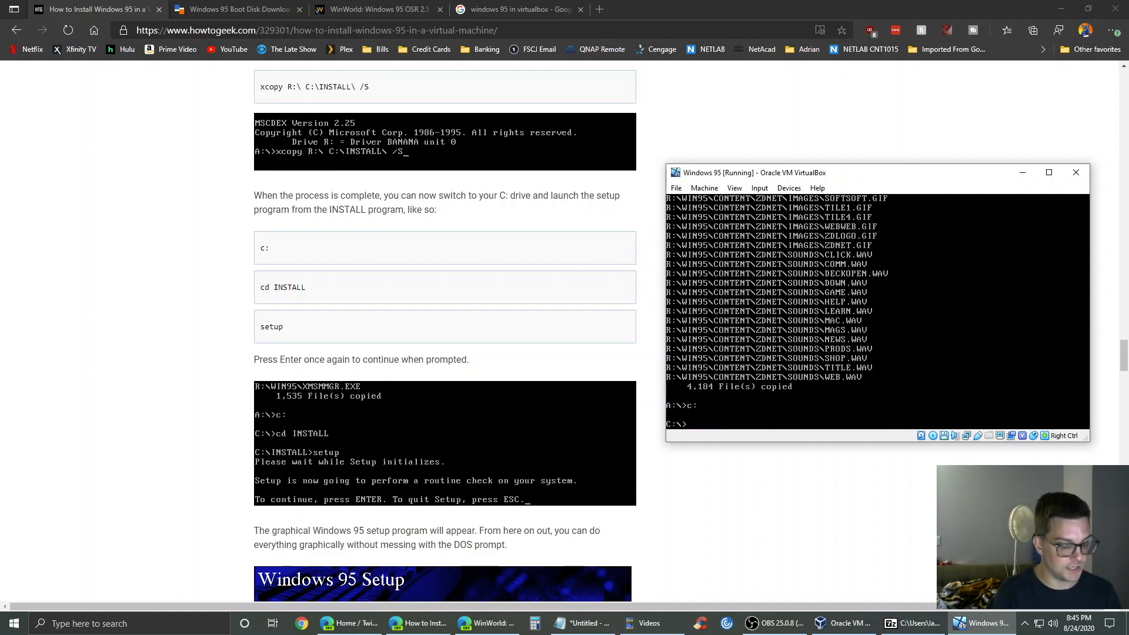
{"action": "type", "text": "cd INSTALL"}
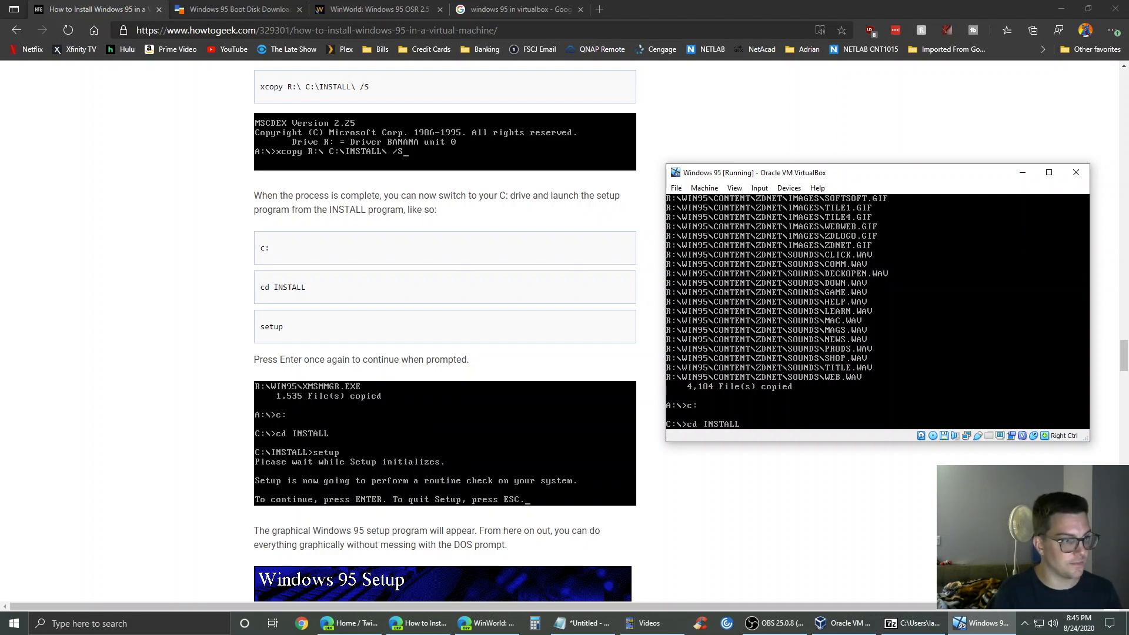
{"action": "key", "text": "Return"}
- Run setup from C:\INSTALL and continue with the routine system check
{"action": "type", "text": "setu"}
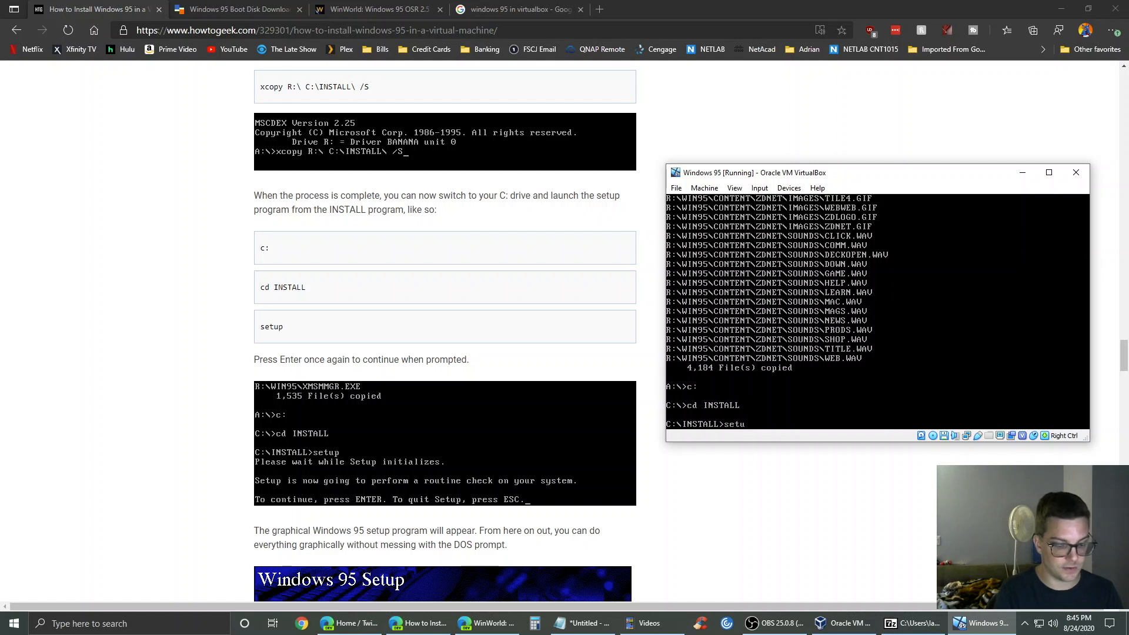
{"action": "type", "text": "p"}
{"action": "key", "text": "Return"}
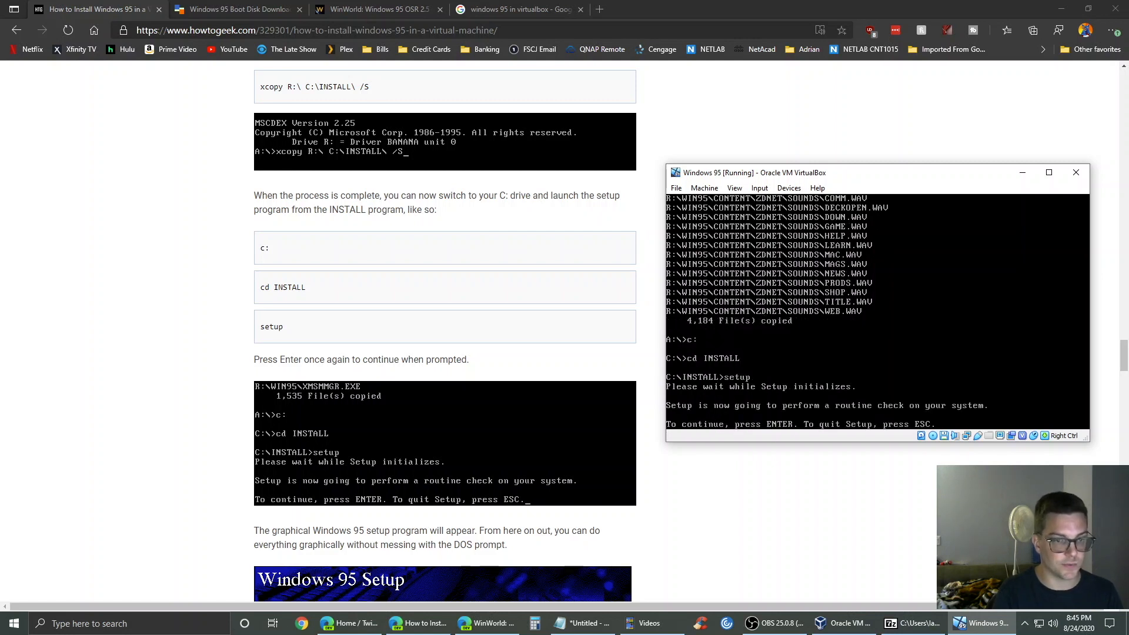
{"action": "key", "text": "Return"}
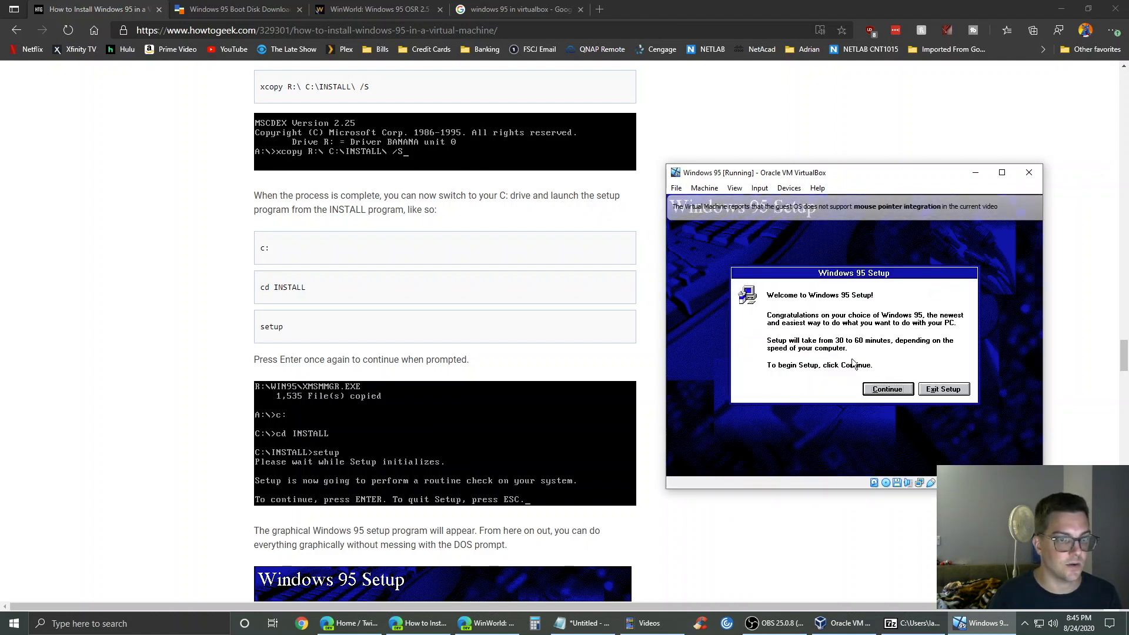
- Begin Windows 95 Setup, accept the license agreement, and proceed with the C:\WINDOWS directory and the Typical setup option
{"action": "left_click", "coordinate": [888, 390]}
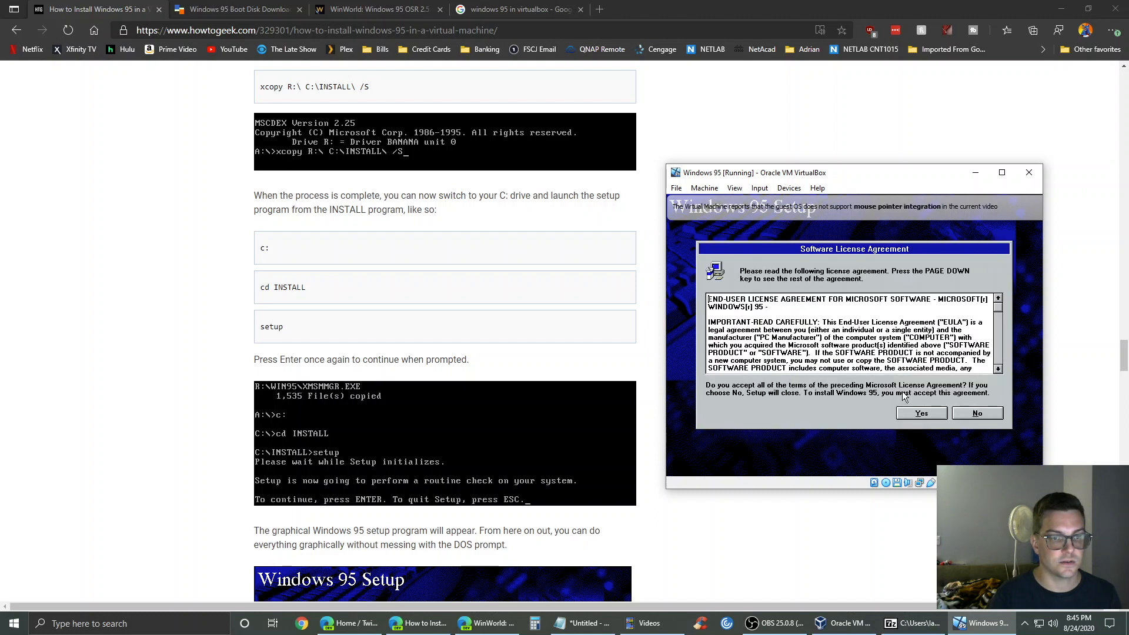
{"action": "left_click", "coordinate": [923, 413]}
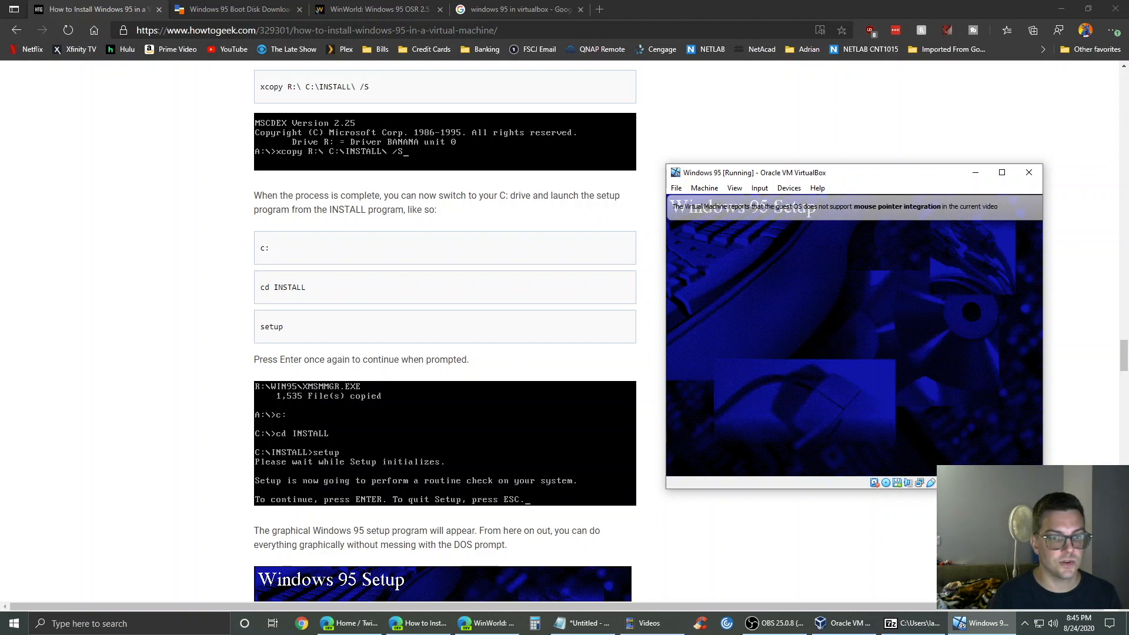
{"action": "left_click", "coordinate": [927, 426]}
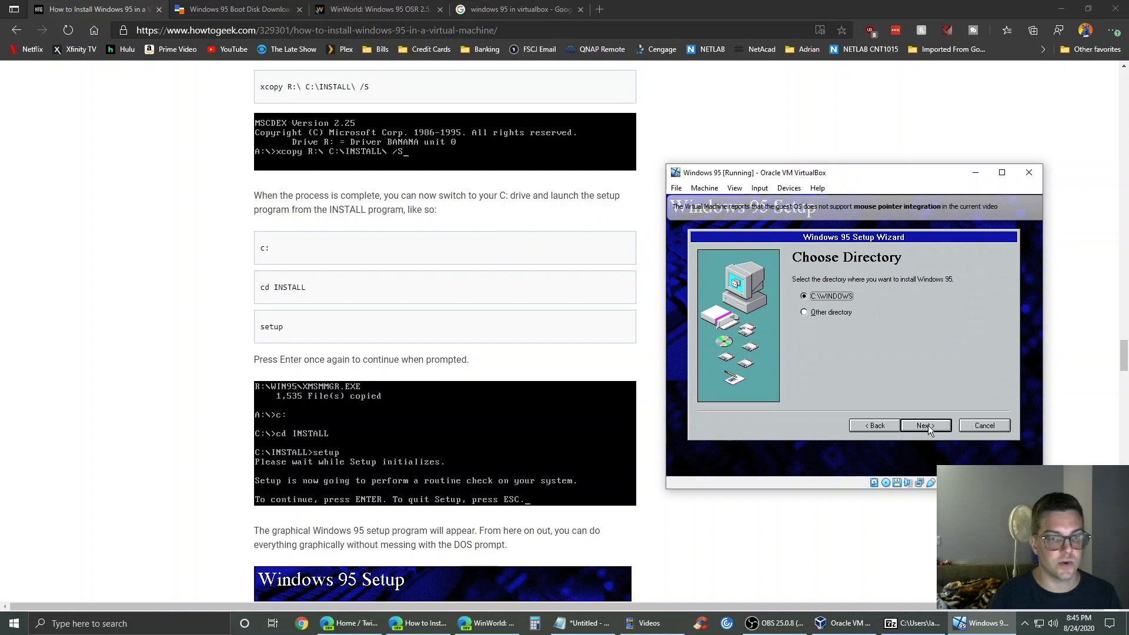
{"action": "left_click", "coordinate": [930, 430]}
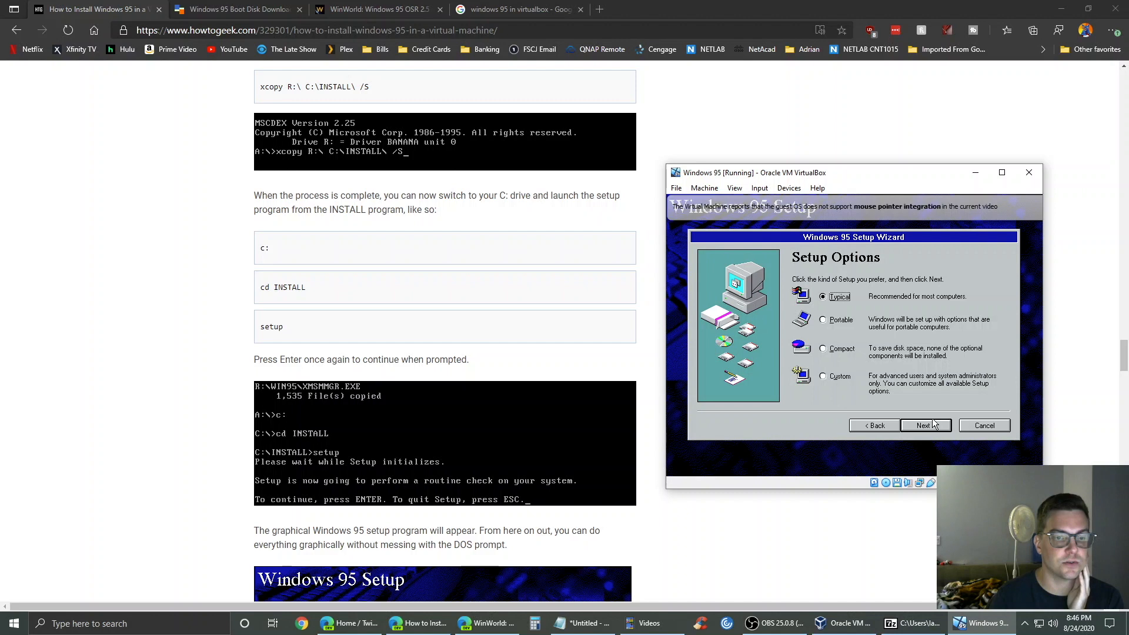
{"action": "left_click", "coordinate": [935, 425]}
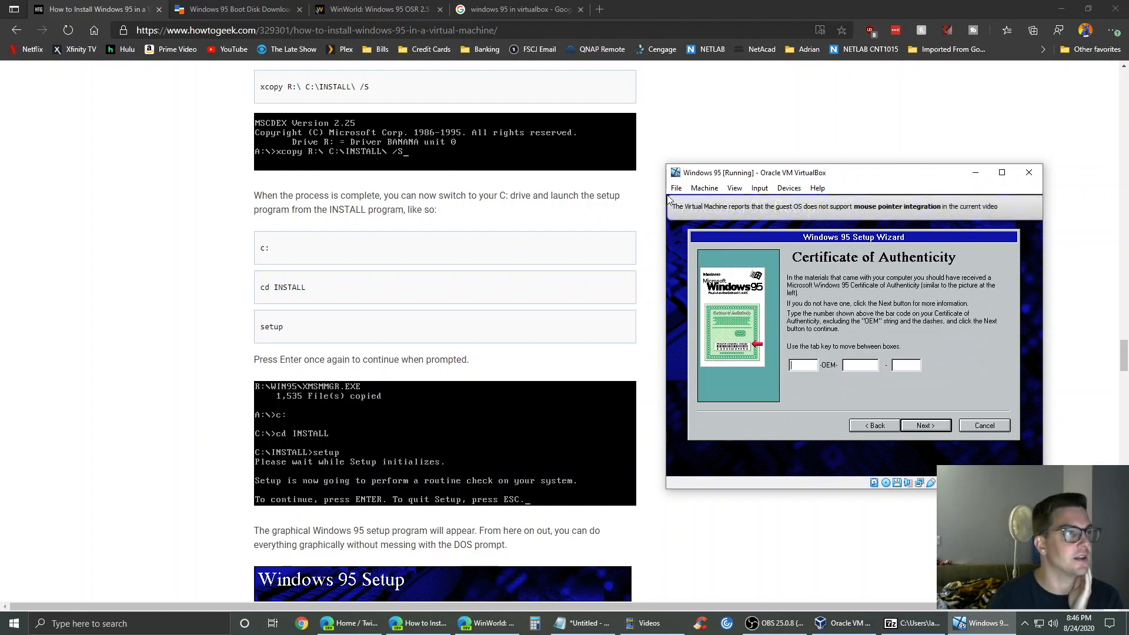
- Find the Windows 95 B,C serial numbers in the serials thread linked from WinWorld's Windows 95 OSR 2.5 page
{"action": "left_click", "coordinate": [238, 3]}
{"action": "left_click", "coordinate": [385, 7]}
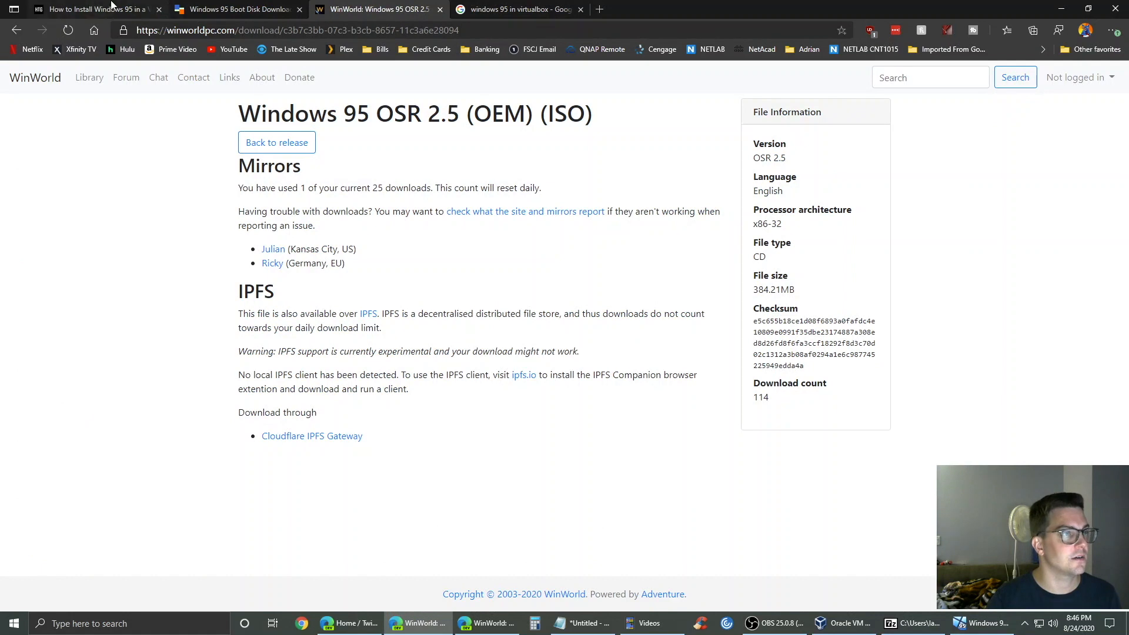
{"action": "left_click", "coordinate": [16, 30]}
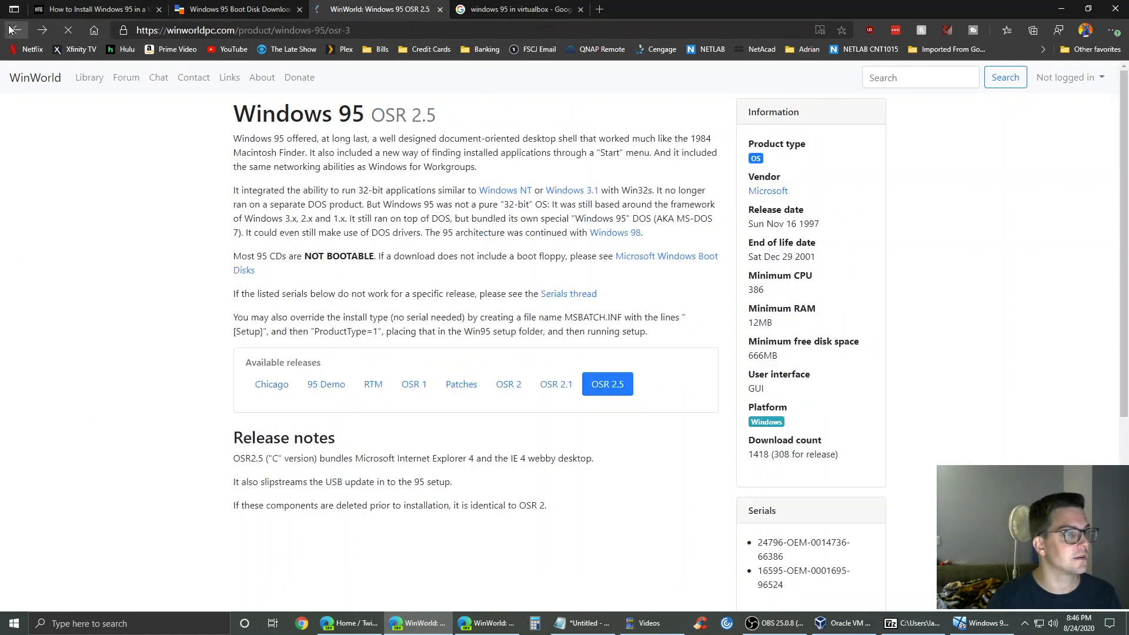
{"action": "scroll", "coordinate": [322, 328], "scroll_direction": "up", "scroll_amount": 5}
{"action": "left_click", "coordinate": [582, 294]}
{"action": "scroll", "coordinate": [623, 347], "scroll_direction": "down", "scroll_amount": 6}
{"action": "scroll", "coordinate": [600, 379], "scroll_direction": "down", "scroll_amount": 6}
{"action": "scroll", "coordinate": [596, 392], "scroll_direction": "up", "scroll_amount": 3}
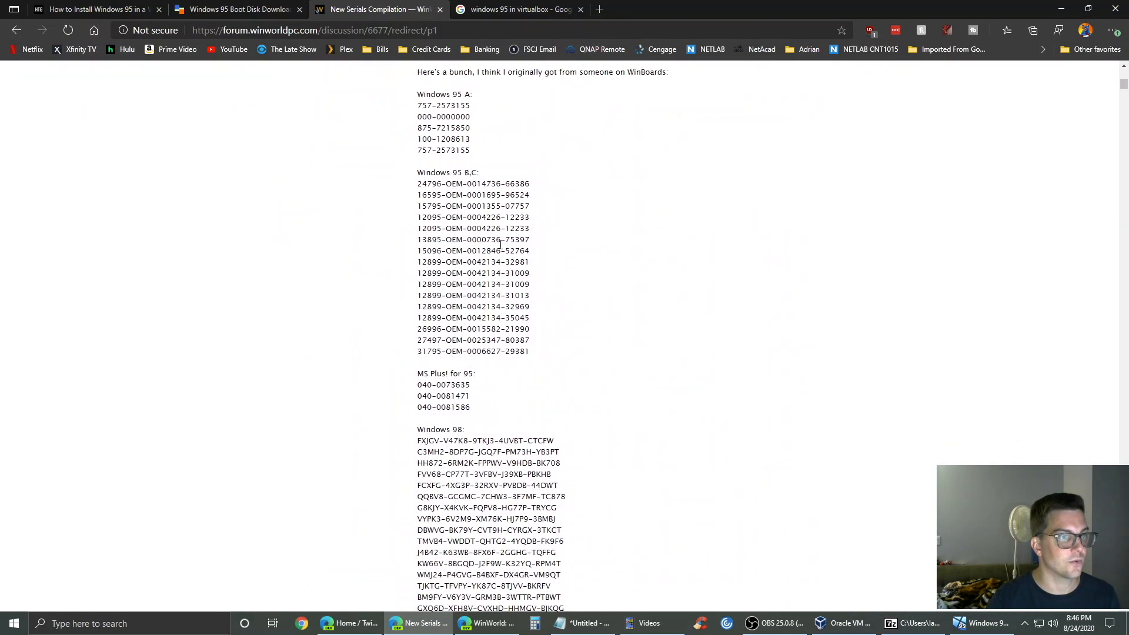
- Return to the virtual machine and enter the first Windows 95 B,C serial number as the Certificate of Authenticity product key, then continue
{"action": "key", "text": "alt+Tab"}
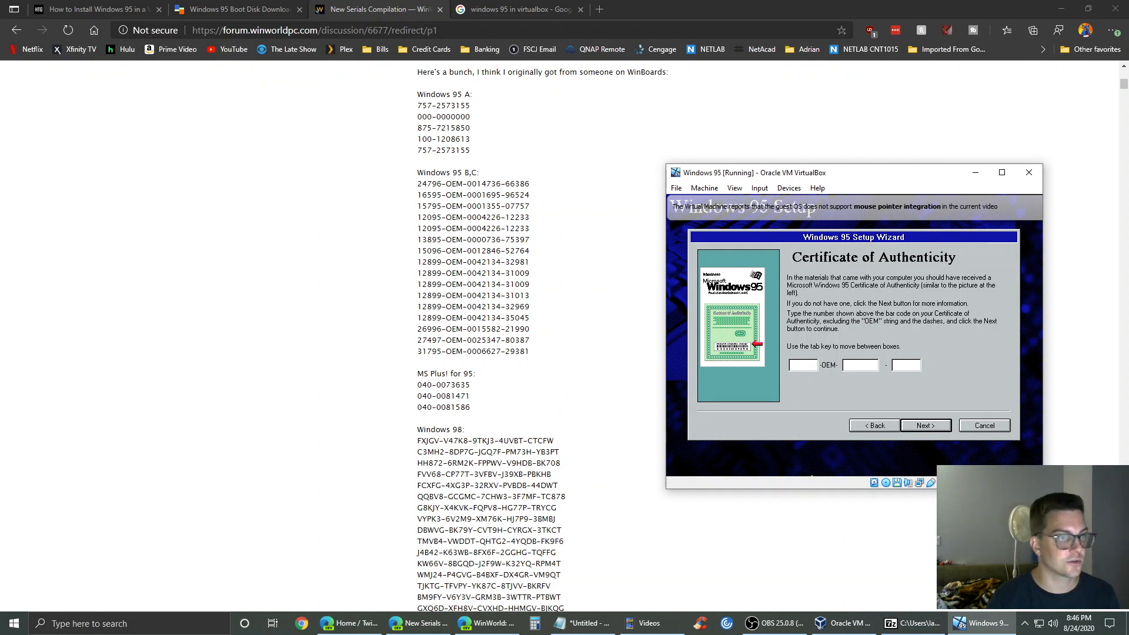
{"action": "type", "text": "24796"}
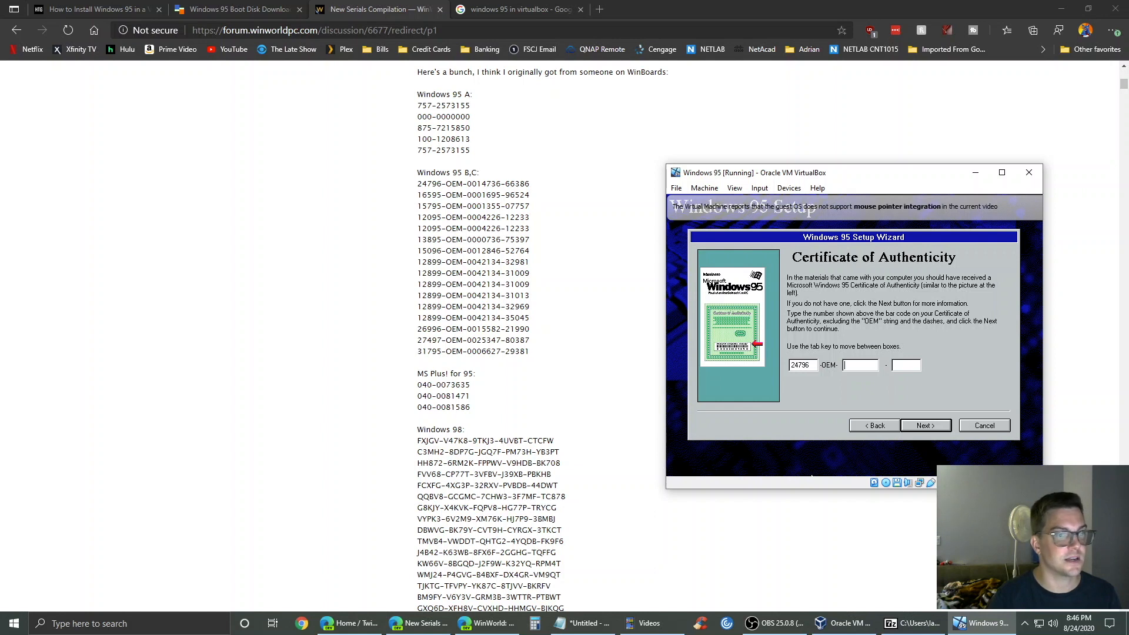
{"action": "type", "text": "-OEM-0014736-"}
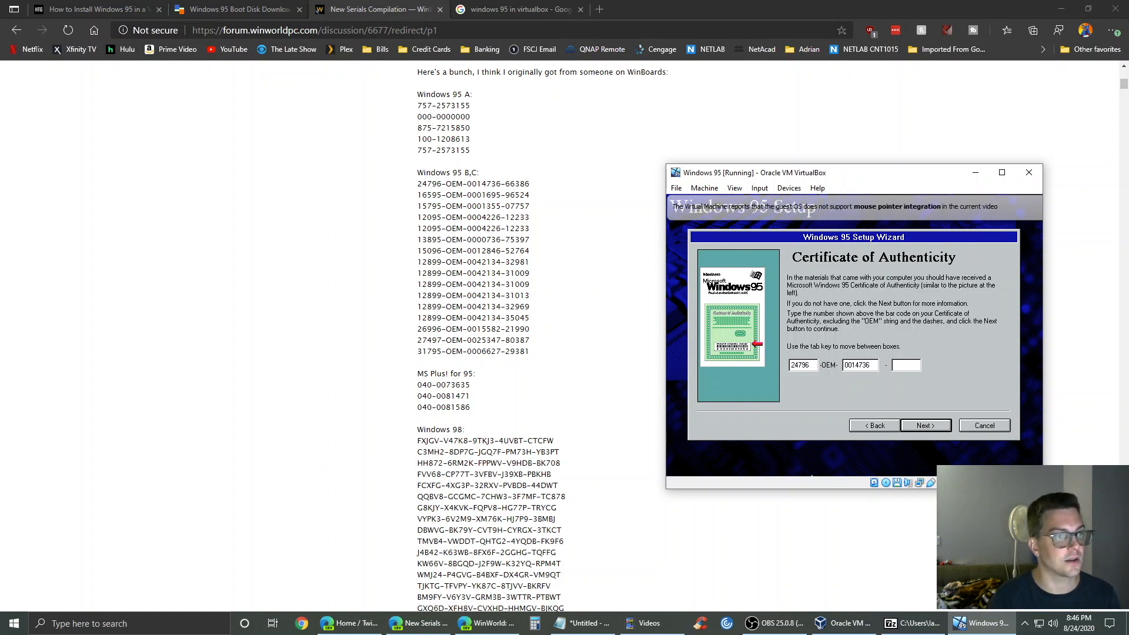
{"action": "type", "text": "66386"}
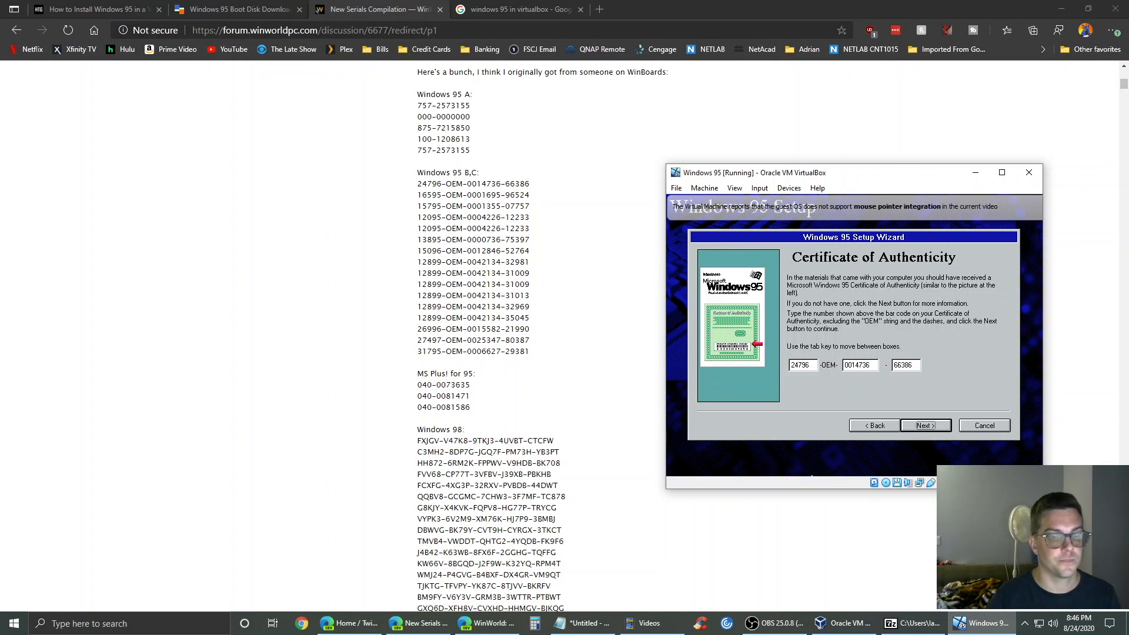
{"action": "left_click", "coordinate": [913, 425]}
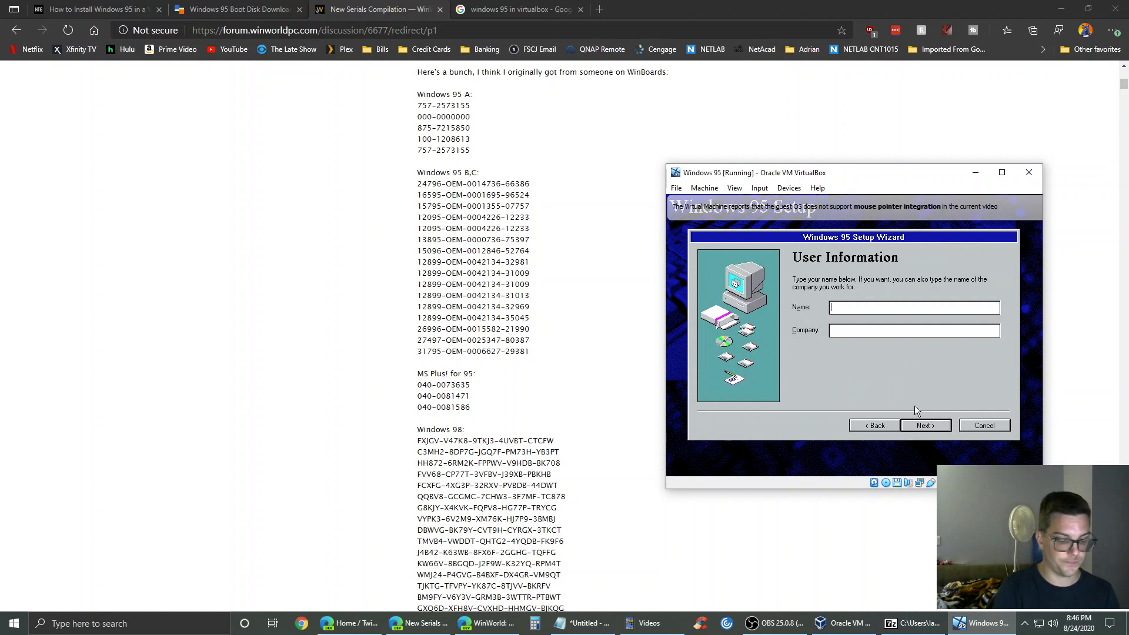
- Fill in the user name with the company left blank, and select Network Adapter and Sound, MIDI, or Video Capture Card for detection
{"action": "type", "text": "Ian's Tech"}
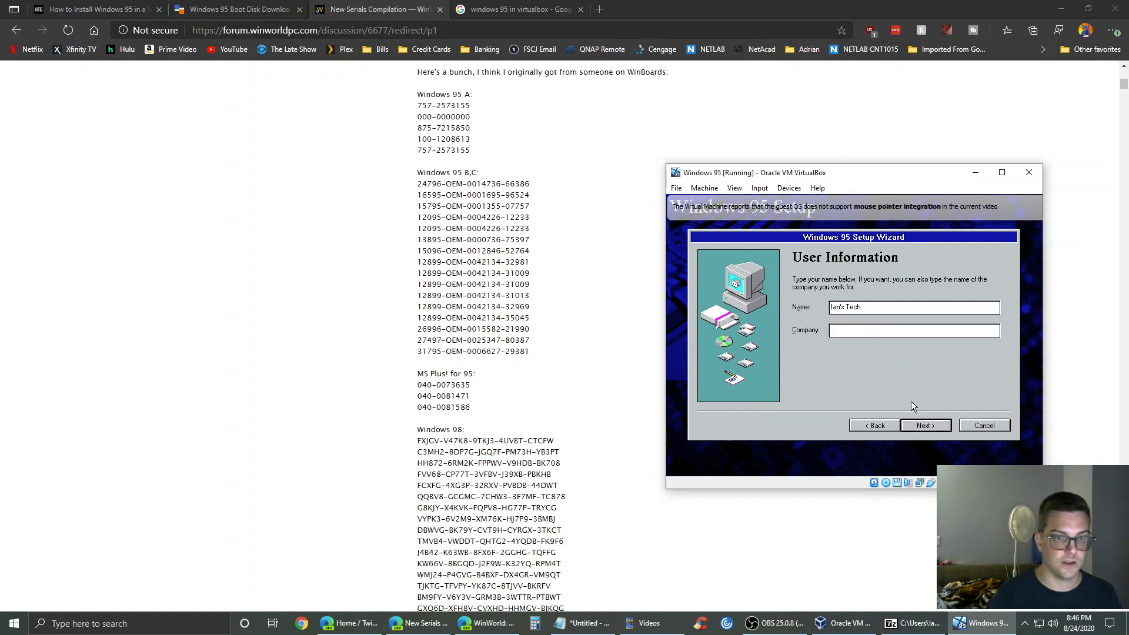
{"action": "left_click", "coordinate": [932, 432]}
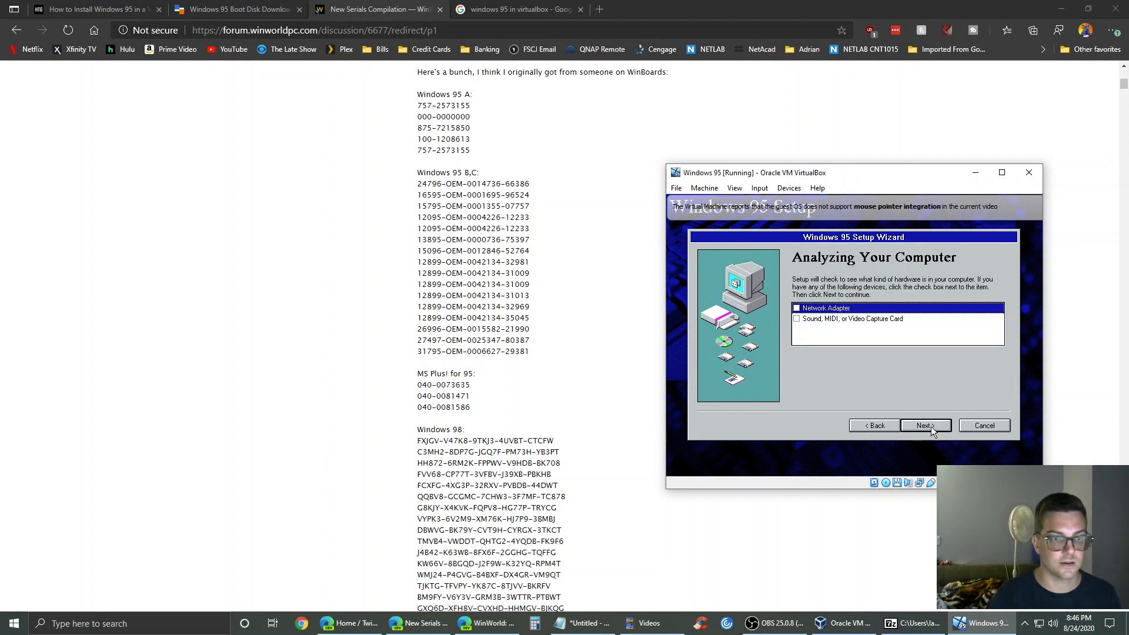
{"action": "left_click", "coordinate": [797, 319]}
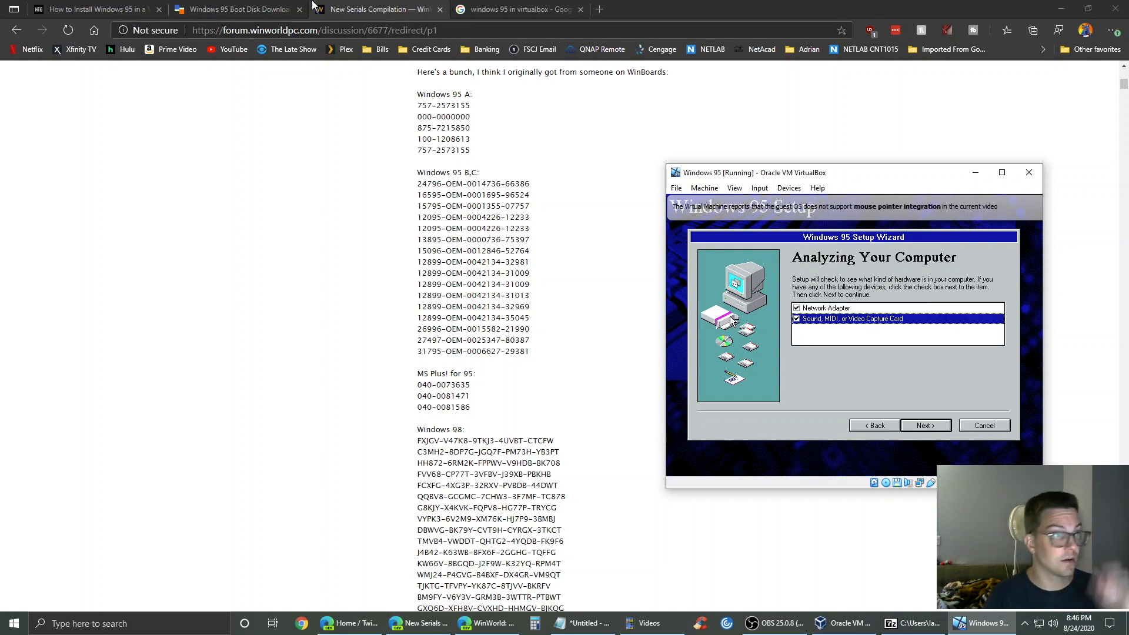
- Check the guide's hardware analysis and Startup Disk advice, then start the hardware detection in Windows 95 Setup
{"action": "left_click", "coordinate": [97, 9]}
{"action": "scroll", "coordinate": [294, 312], "scroll_direction": "down", "scroll_amount": 12}
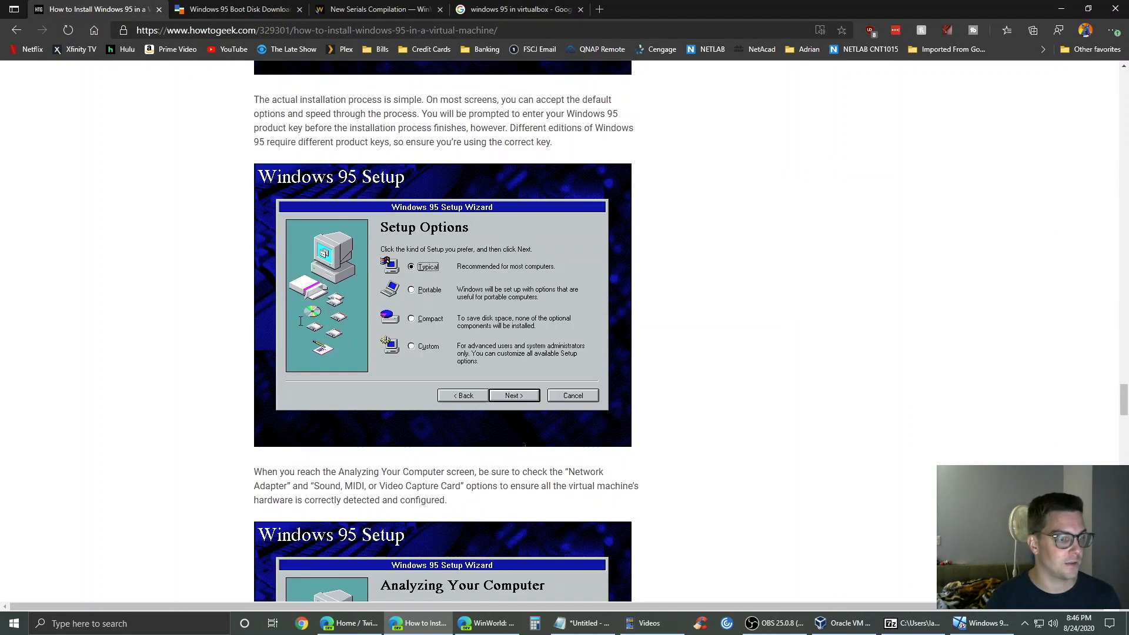
{"action": "scroll", "coordinate": [301, 321], "scroll_direction": "down", "scroll_amount": 9}
{"action": "scroll", "coordinate": [299, 323], "scroll_direction": "up", "scroll_amount": 2}
{"action": "scroll", "coordinate": [298, 327], "scroll_direction": "down", "scroll_amount": 5}
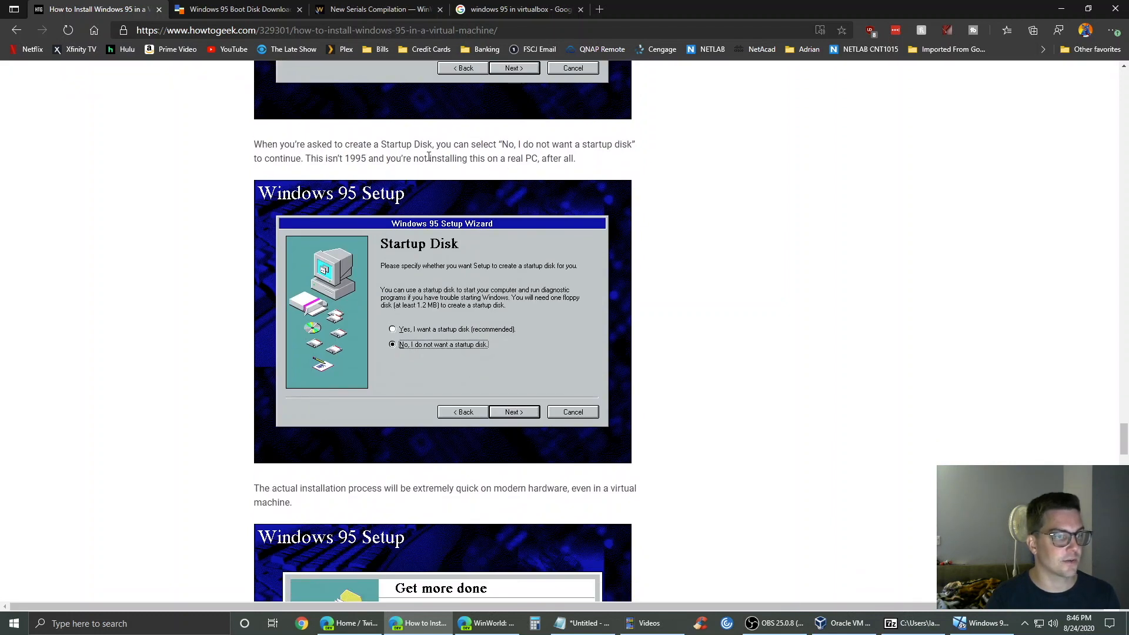
{"action": "key", "text": "alt+Tab"}
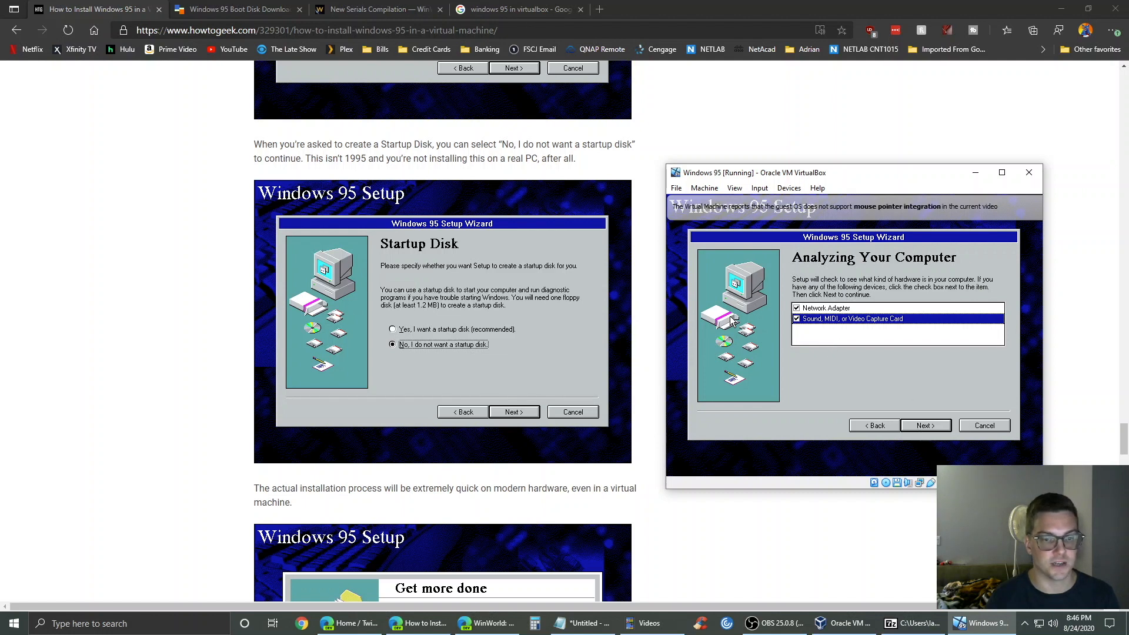
{"action": "left_click", "coordinate": [921, 425]}
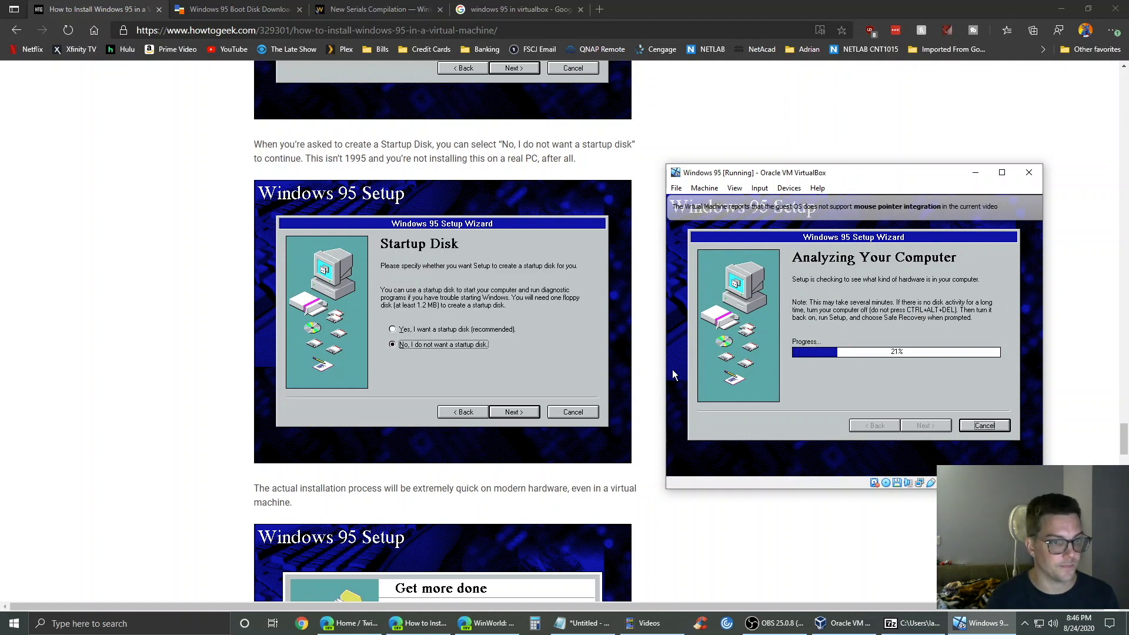
- Keep the most common Windows components, decline the startup disk, and start copying the Windows 95 files
{"action": "scroll", "coordinate": [674, 376], "scroll_direction": "down", "scroll_amount": 7}
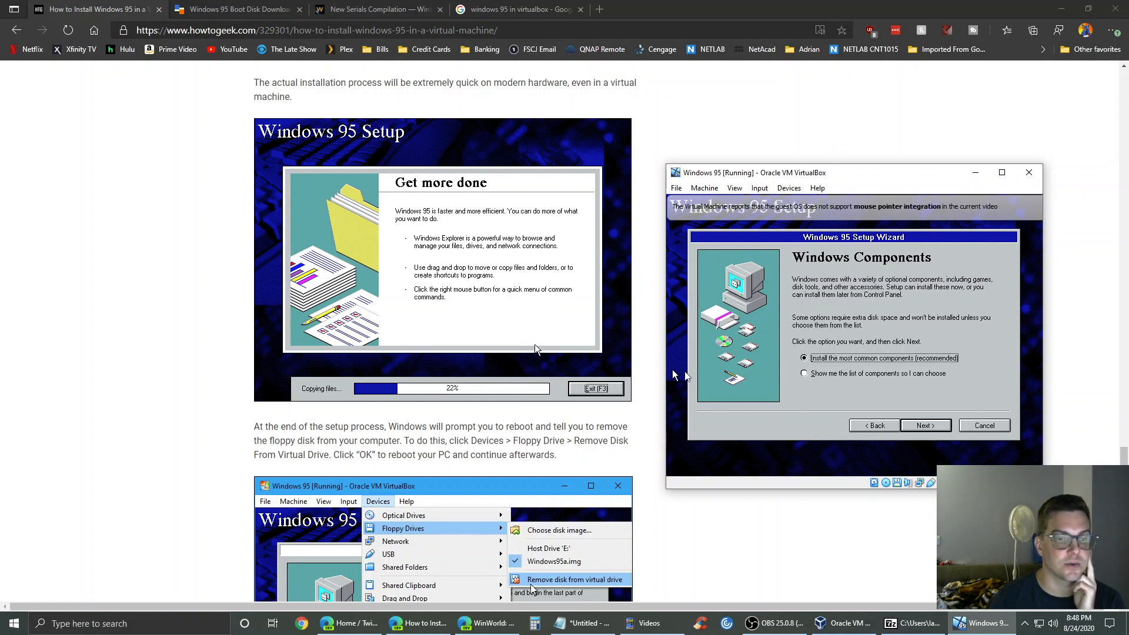
{"action": "scroll", "coordinate": [674, 375], "scroll_direction": "down", "scroll_amount": 4}
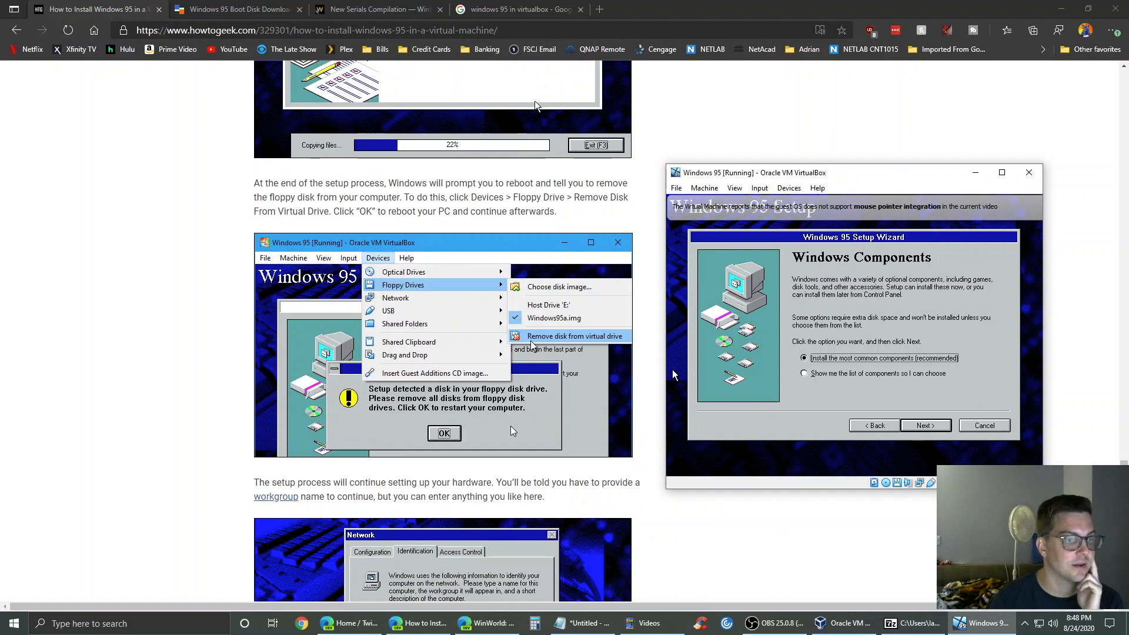
{"action": "scroll", "coordinate": [675, 374], "scroll_direction": "up", "scroll_amount": 3}
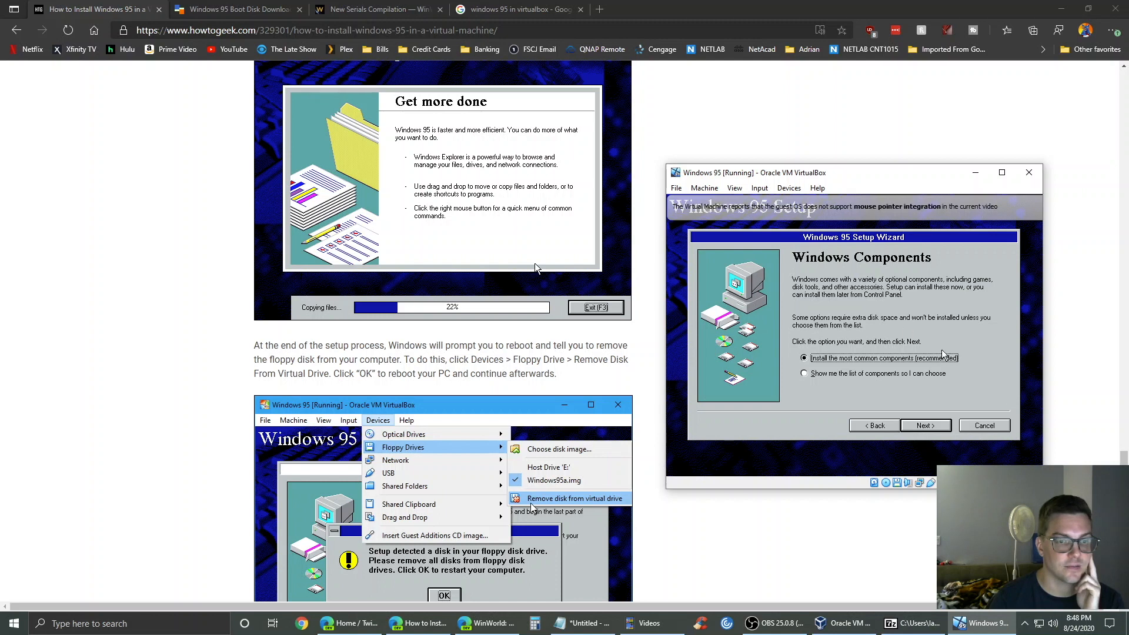
{"action": "left_click", "coordinate": [921, 428]}
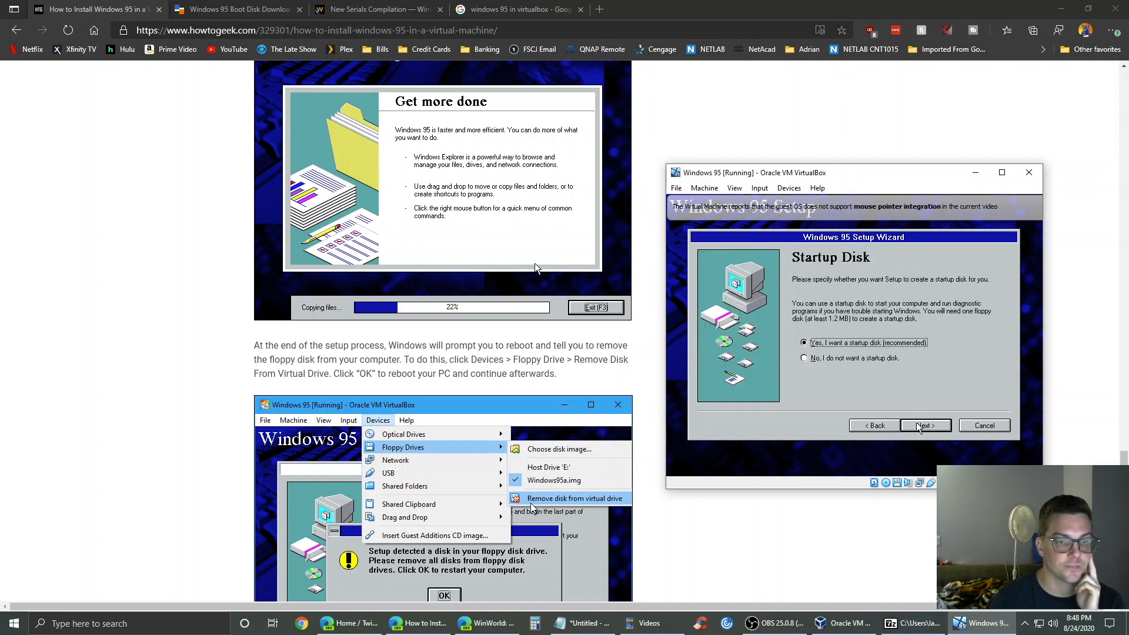
{"action": "left_click", "coordinate": [838, 359]}
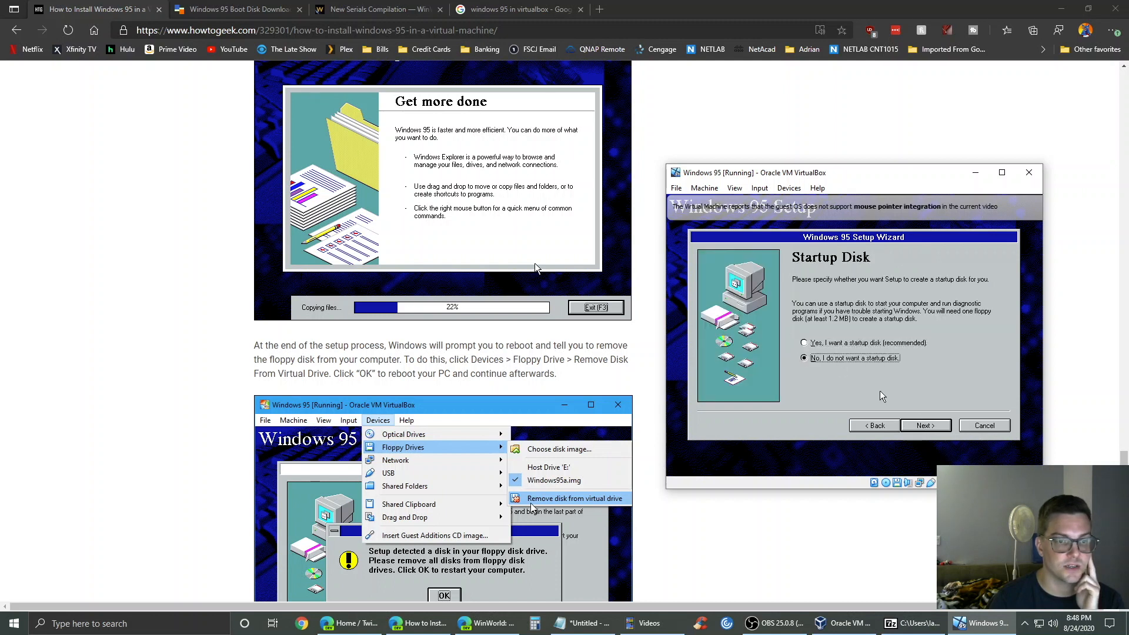
{"action": "left_click", "coordinate": [926, 425]}
{"action": "left_click", "coordinate": [934, 426]}
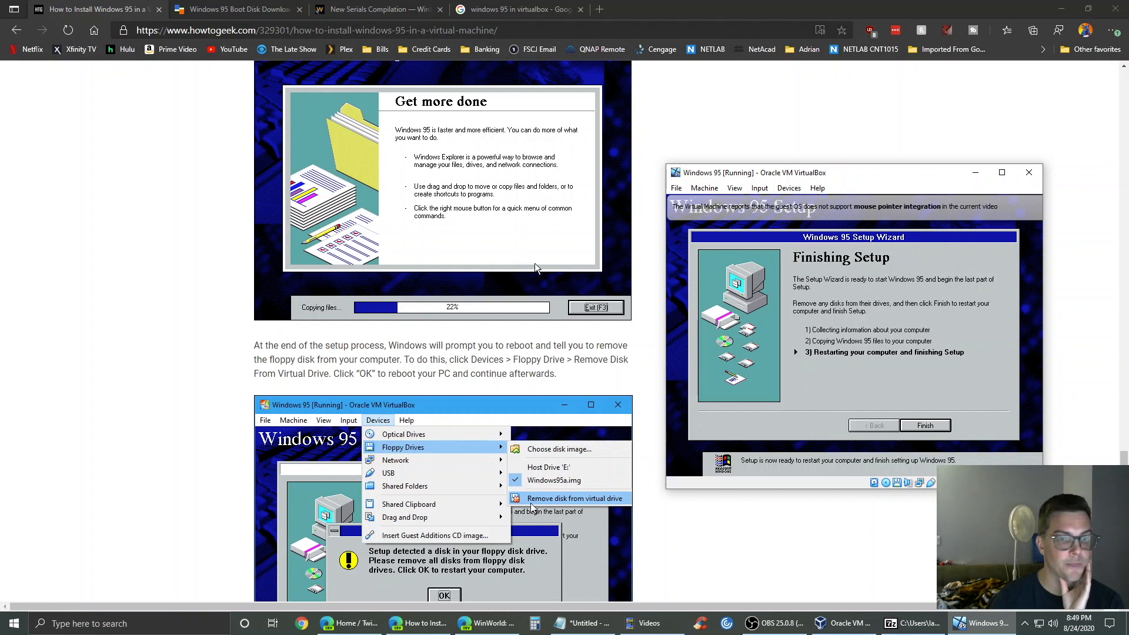
- Finish the Setup Wizard, remove the Windows95b.img floppy from the virtual drive, and restart the virtual machine
{"action": "left_click", "coordinate": [924, 424]}
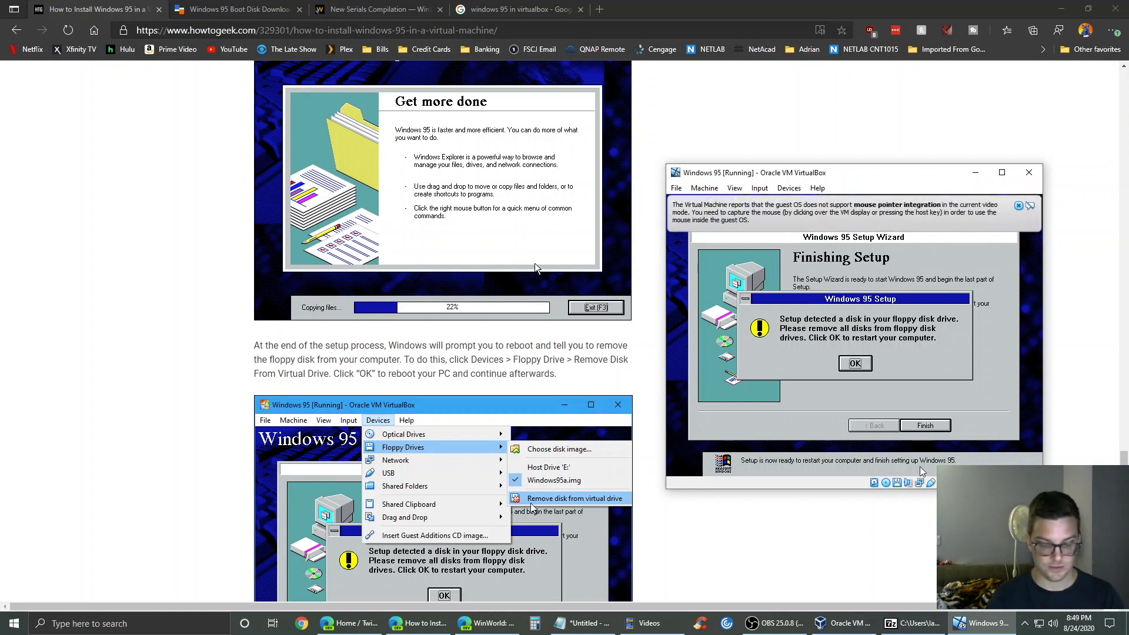
{"action": "left_click", "coordinate": [1019, 206]}
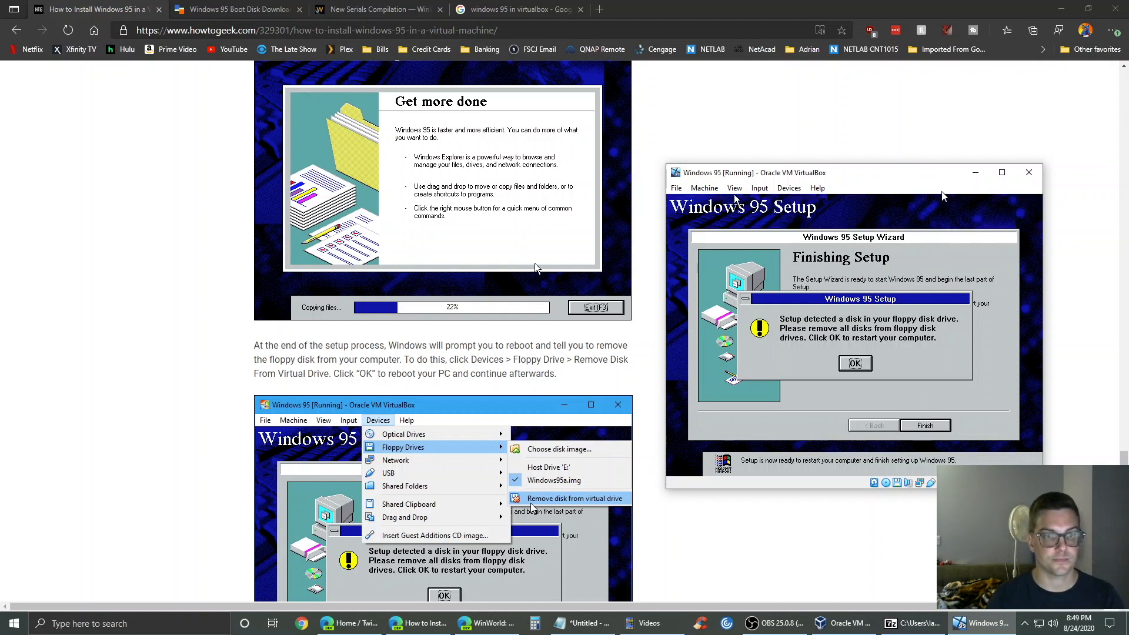
{"action": "left_click", "coordinate": [791, 189]}
{"action": "mouse_move", "coordinate": [813, 217]}
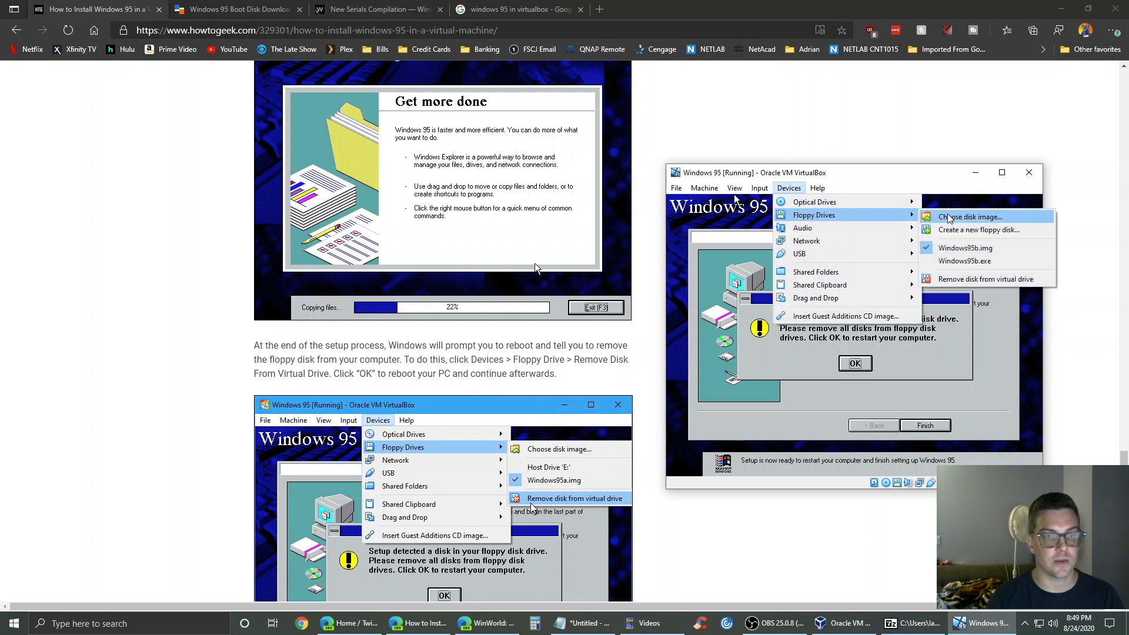
{"action": "left_click", "coordinate": [950, 247]}
{"action": "left_click", "coordinate": [855, 363]}
{"action": "left_click", "coordinate": [854, 363]}
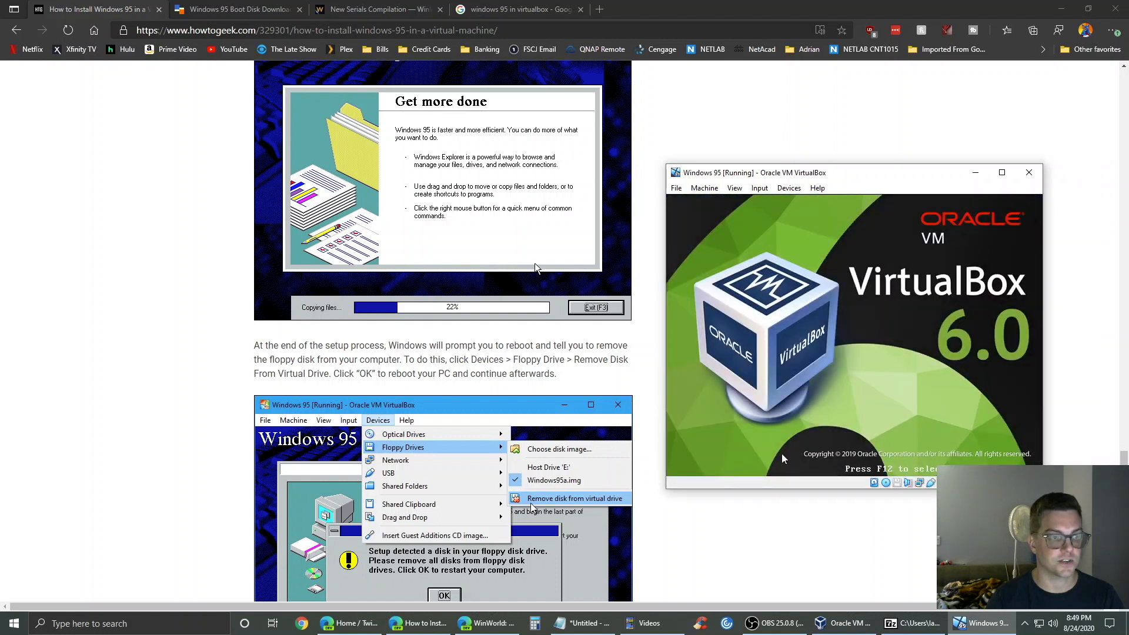
{"action": "scroll", "coordinate": [534, 262], "scroll_direction": "down", "scroll_amount": 7}
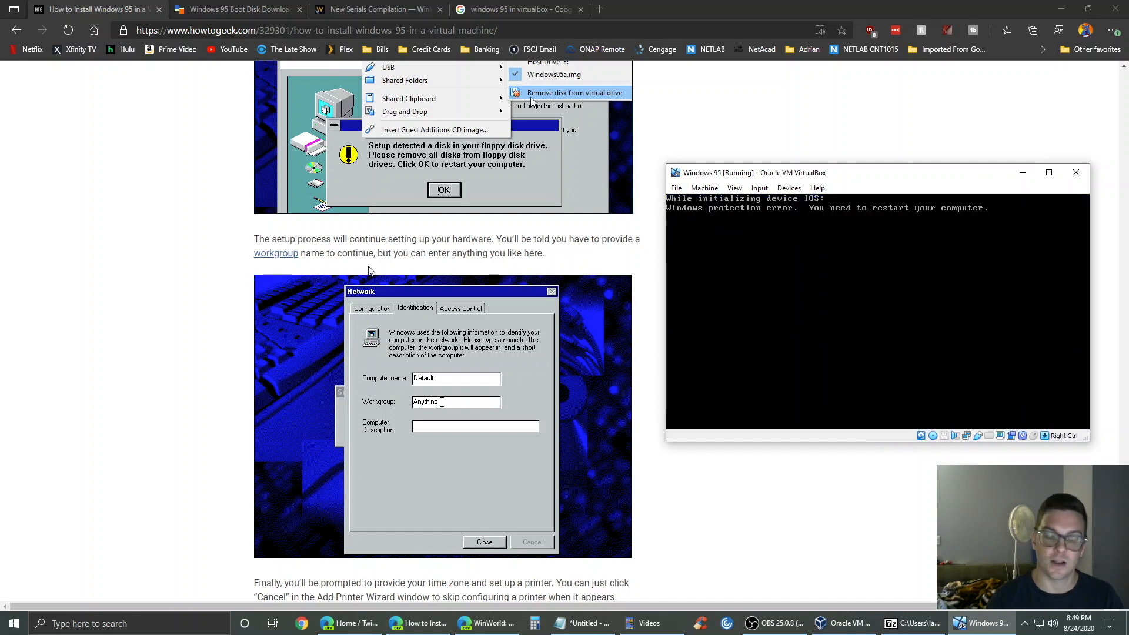
{"action": "left_click_drag", "start_coordinate": [762, 175], "coordinate": [688, 169]}
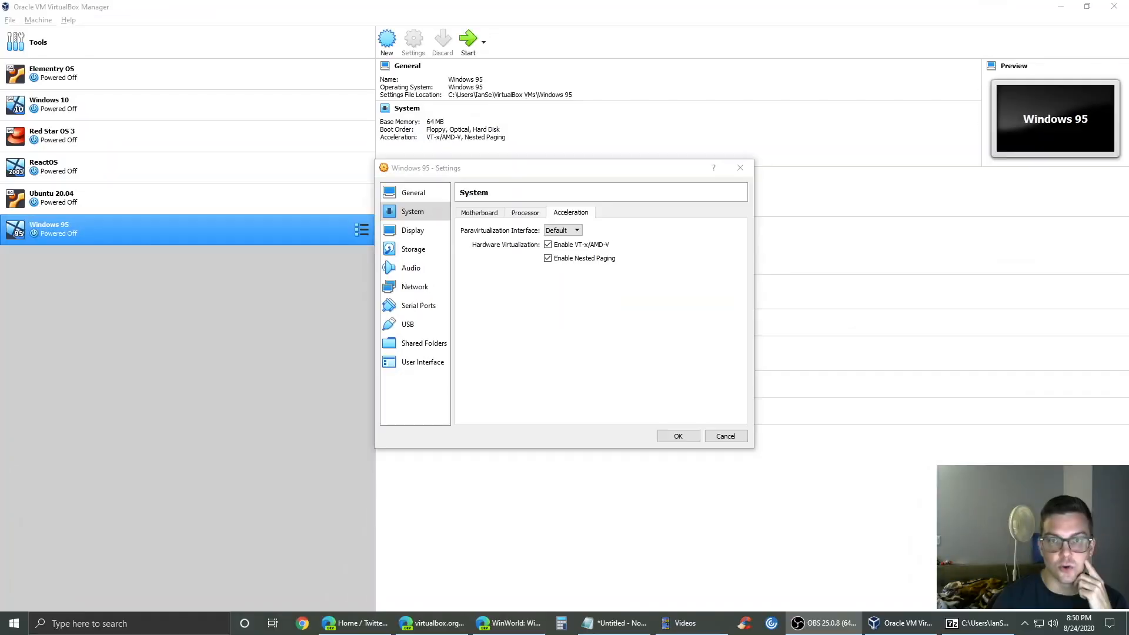
- Try to disable VT-x/AMD-V in the Windows 95 machine's acceleration settings, and start the machine again
{"action": "left_click", "coordinate": [548, 246]}
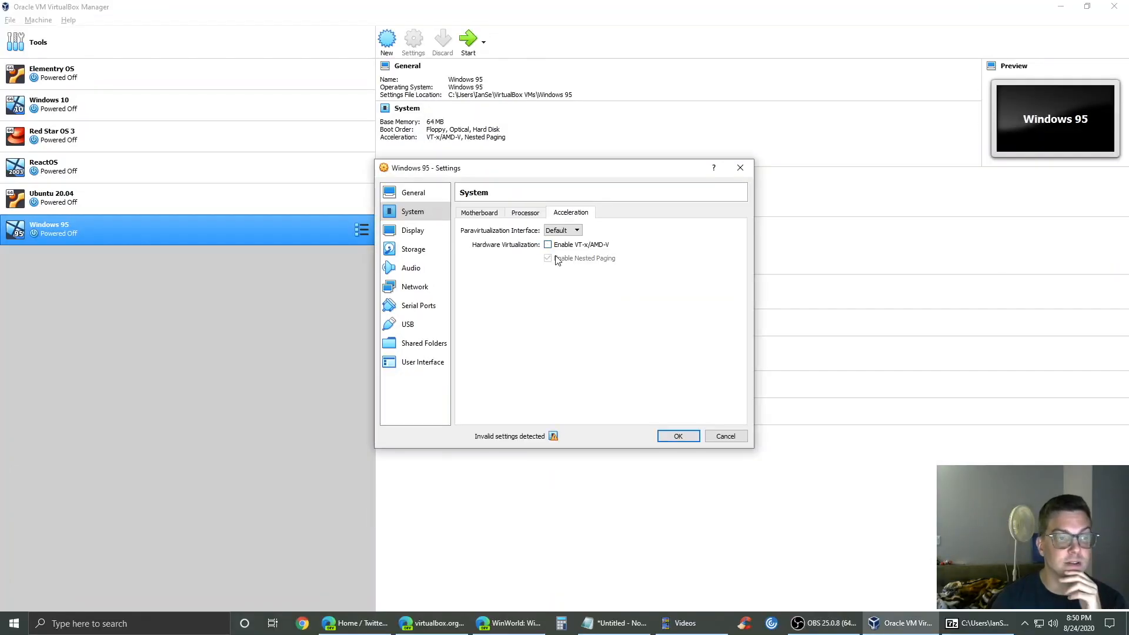
{"action": "left_click", "coordinate": [678, 435]}
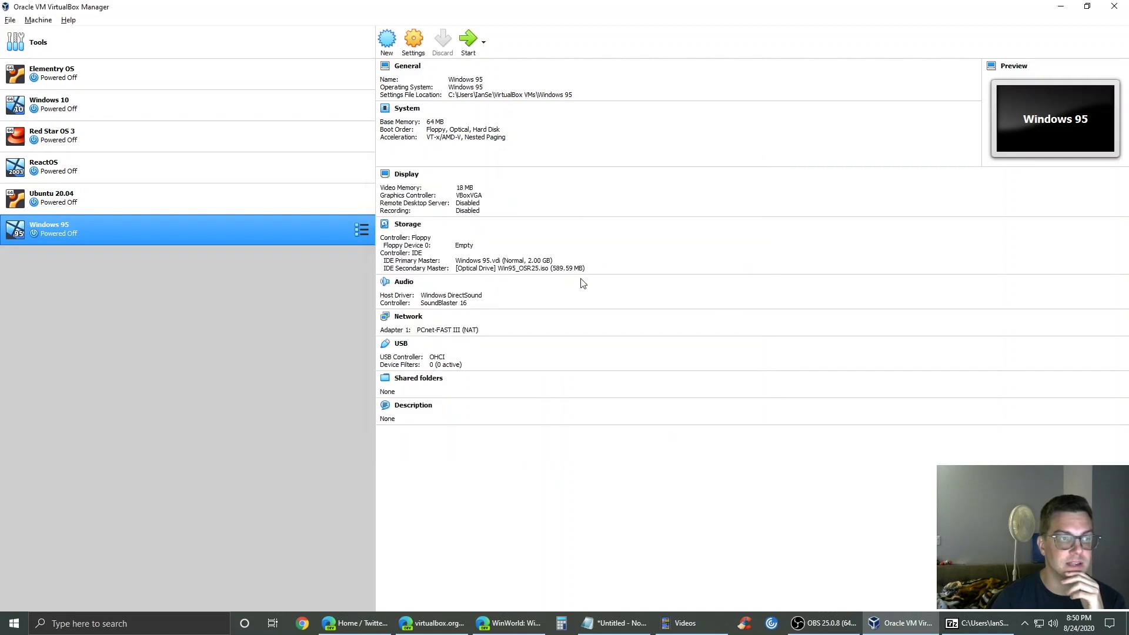
{"action": "left_click", "coordinate": [469, 39]}
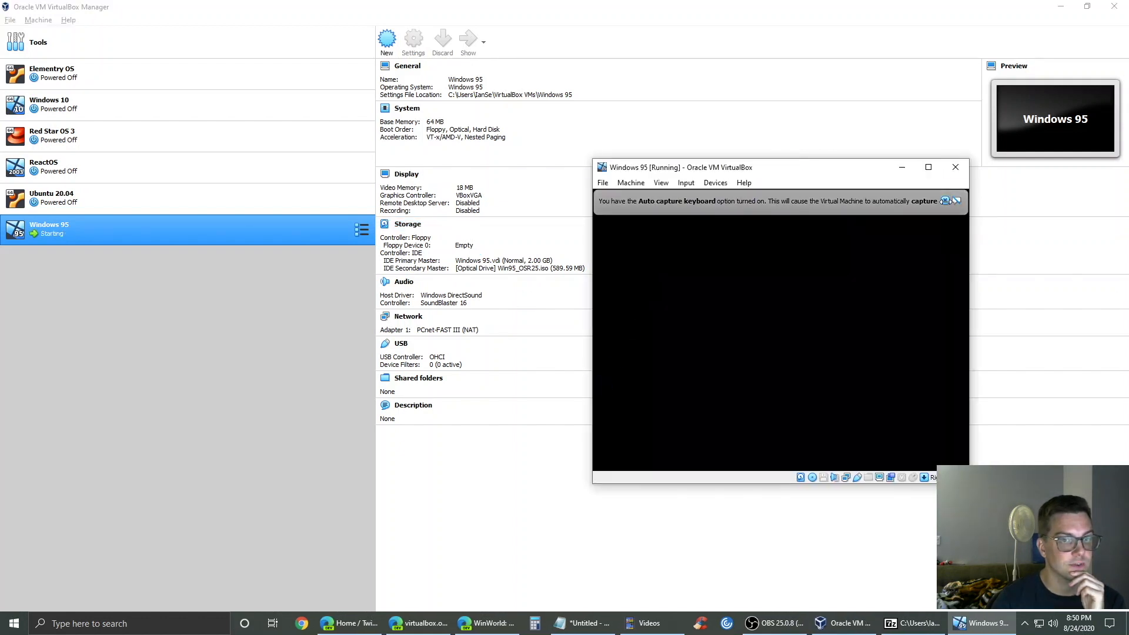
{"action": "left_click", "coordinate": [946, 201]}
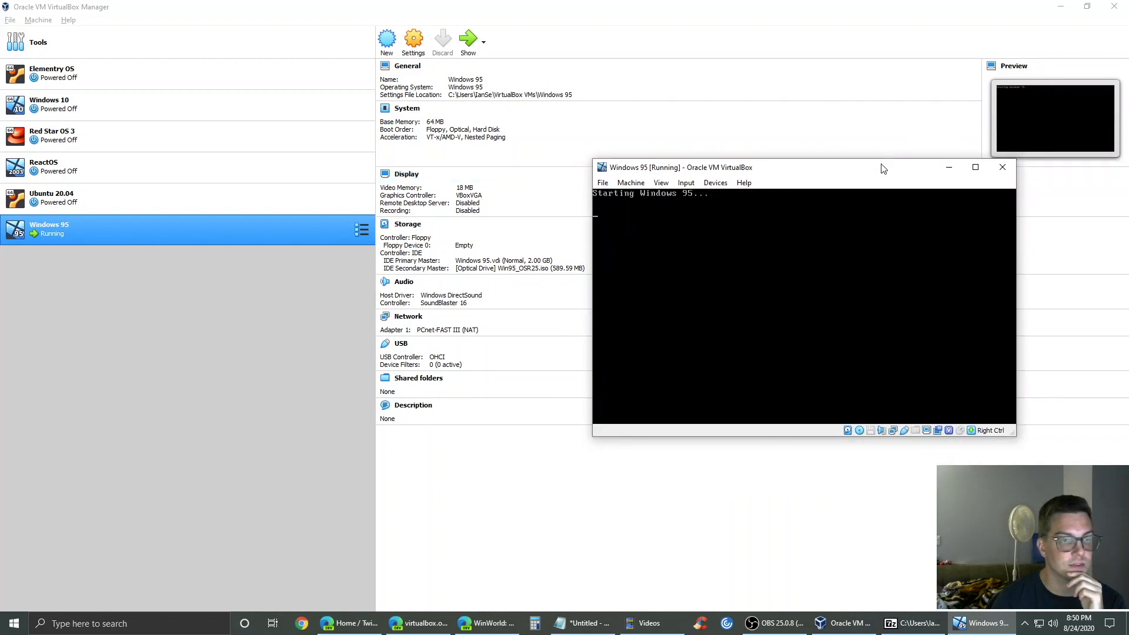
{"action": "key", "text": "Up"}
{"action": "key", "text": "Up"}
{"action": "key", "text": "Return"}
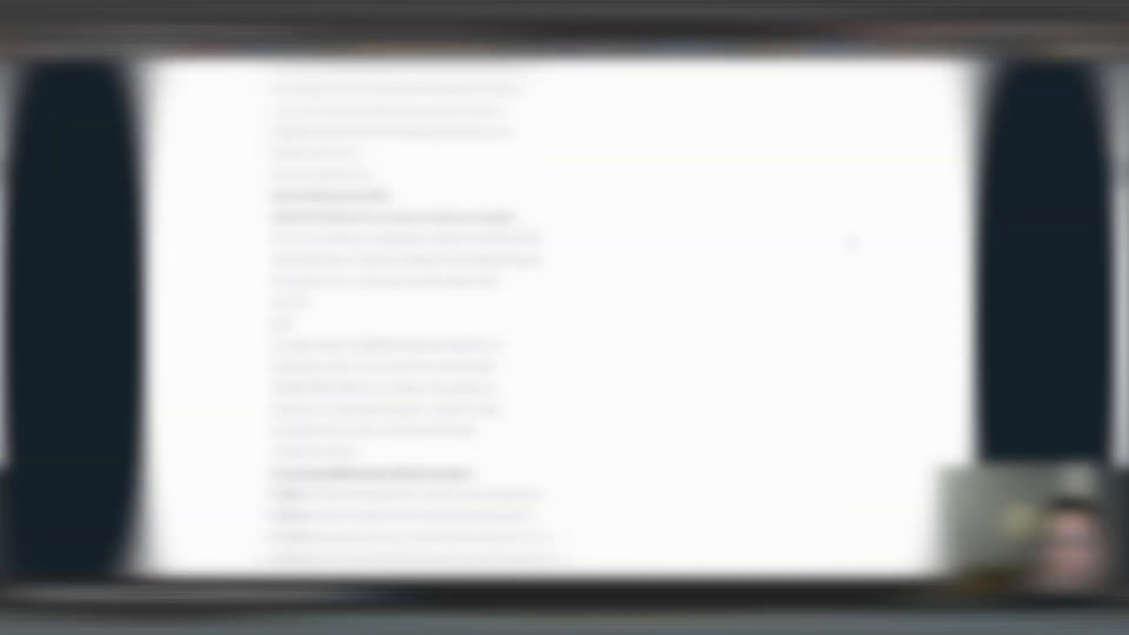
- Read the MSFN thread on the Windows 95 2.1GHz CPU limit fix for its package contents, the protection errors covered and the issues fixed
{"action": "scroll", "coordinate": [624, 412], "scroll_direction": "up", "scroll_amount": 20}
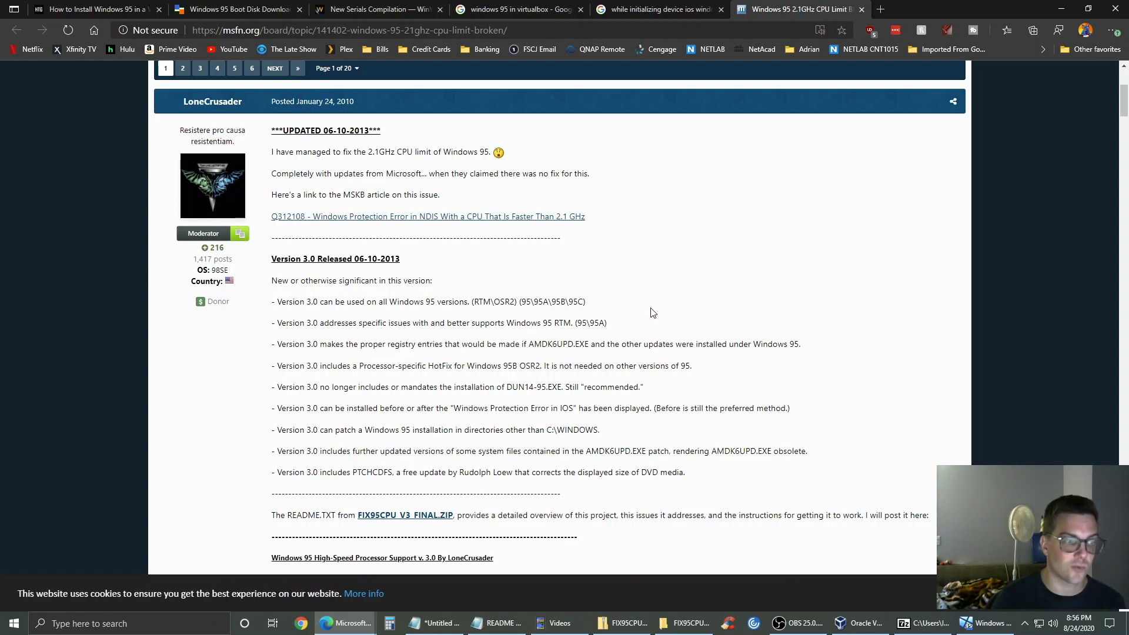
{"action": "scroll", "coordinate": [644, 353], "scroll_direction": "up", "scroll_amount": 4}
{"action": "scroll", "coordinate": [635, 376], "scroll_direction": "down", "scroll_amount": 2}
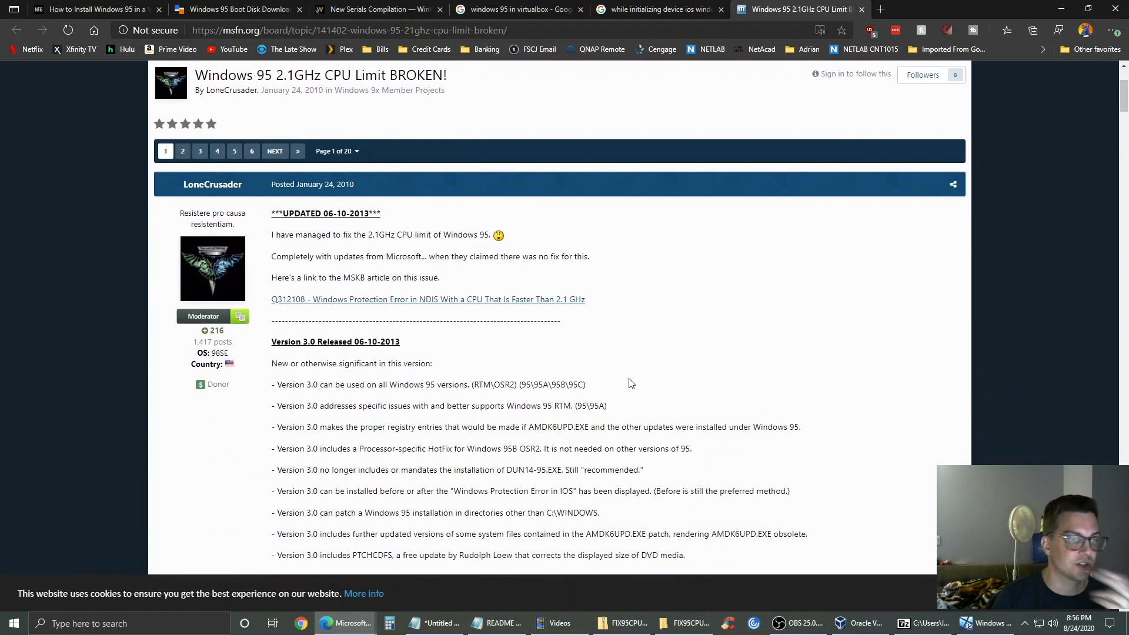
{"action": "scroll", "coordinate": [631, 384], "scroll_direction": "down", "scroll_amount": 8}
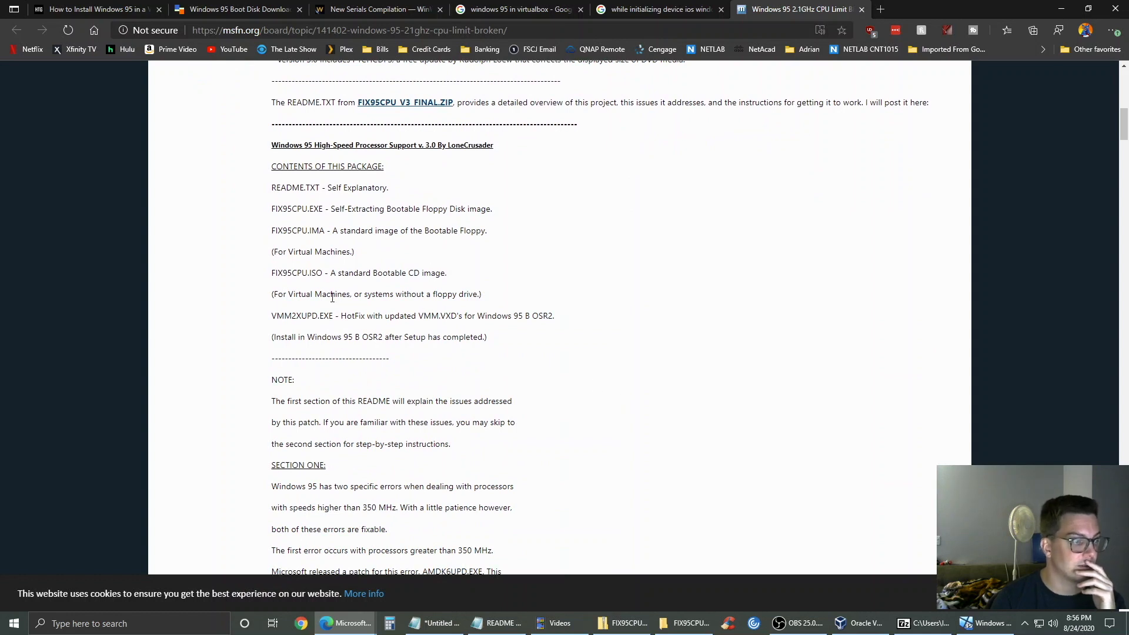
{"action": "scroll", "coordinate": [518, 347], "scroll_direction": "down", "scroll_amount": 5}
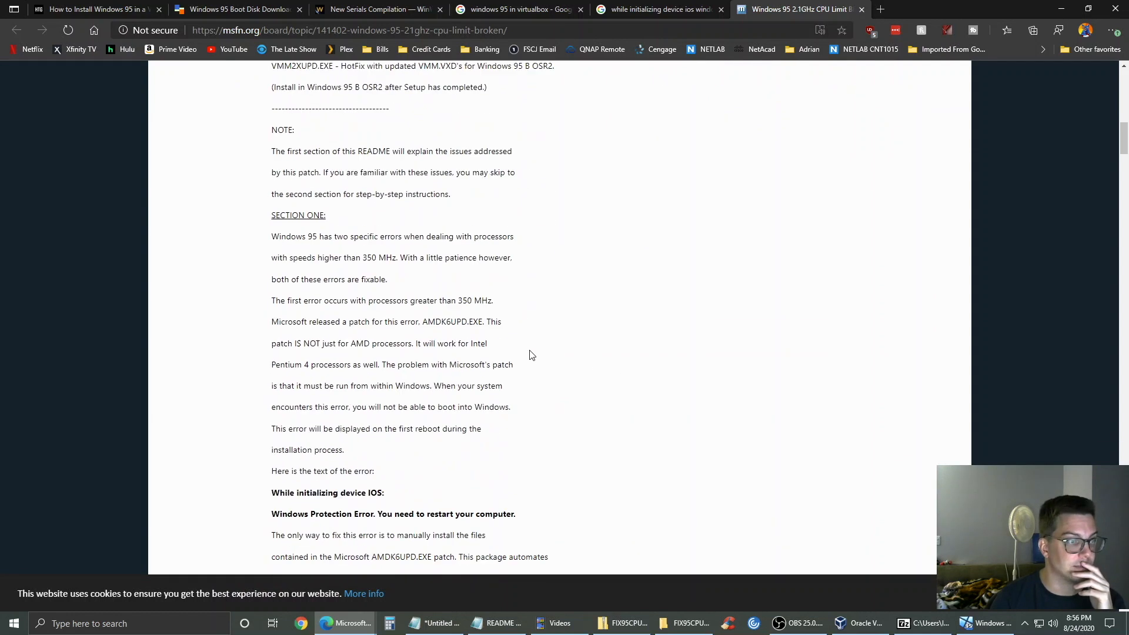
{"action": "scroll", "coordinate": [642, 375], "scroll_direction": "down", "scroll_amount": 4}
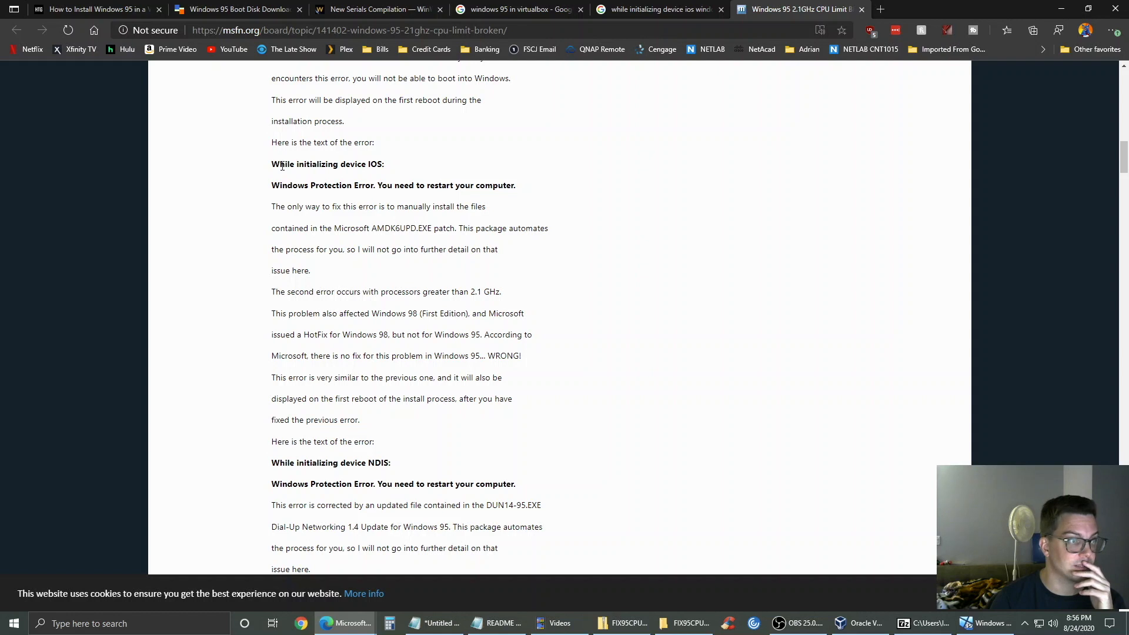
{"action": "scroll", "coordinate": [680, 415], "scroll_direction": "down", "scroll_amount": 3}
{"action": "scroll", "coordinate": [679, 418], "scroll_direction": "down", "scroll_amount": 6}
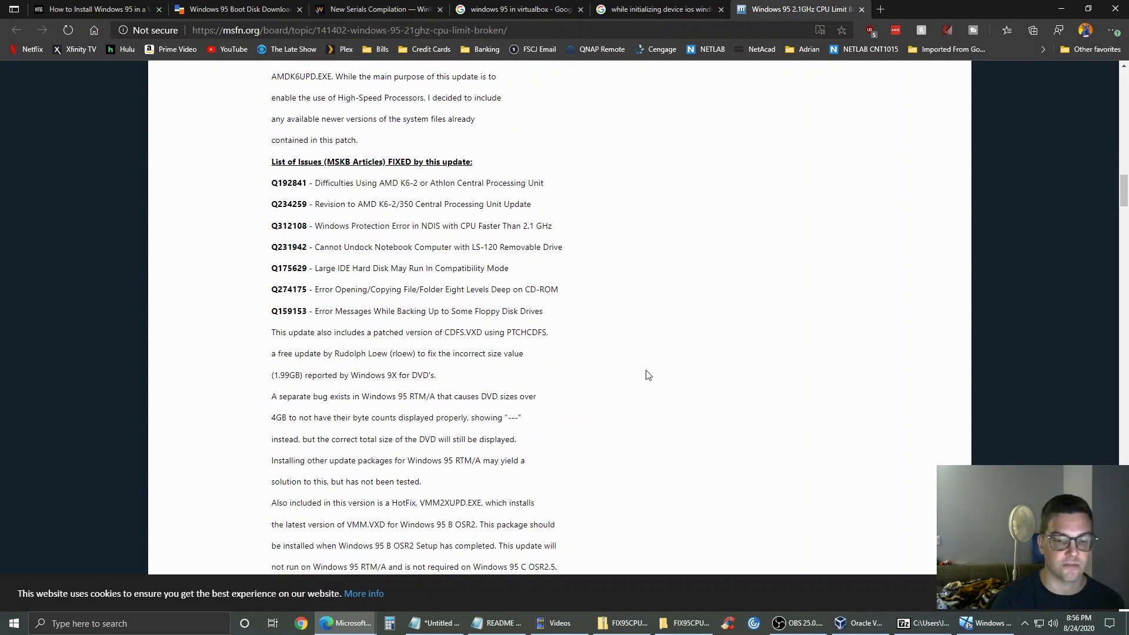
- Switch back to the Windows 95 virtual machine and install the FIX95CPU High-Speed Processor Support patch
{"action": "left_click", "coordinate": [994, 622]}
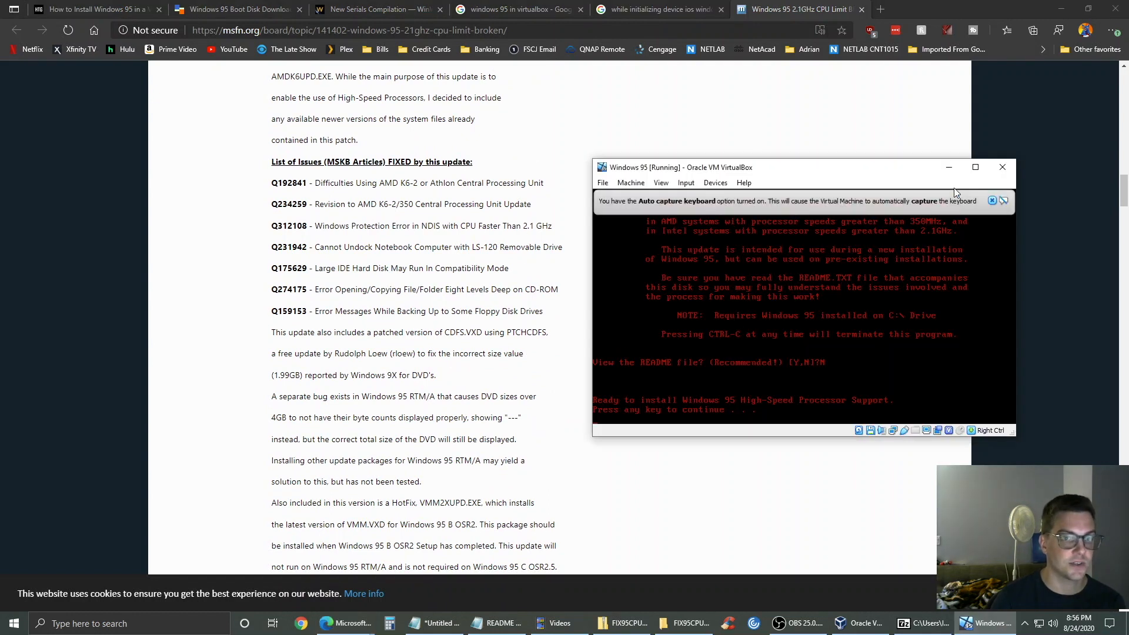
{"action": "left_click", "coordinate": [992, 201]}
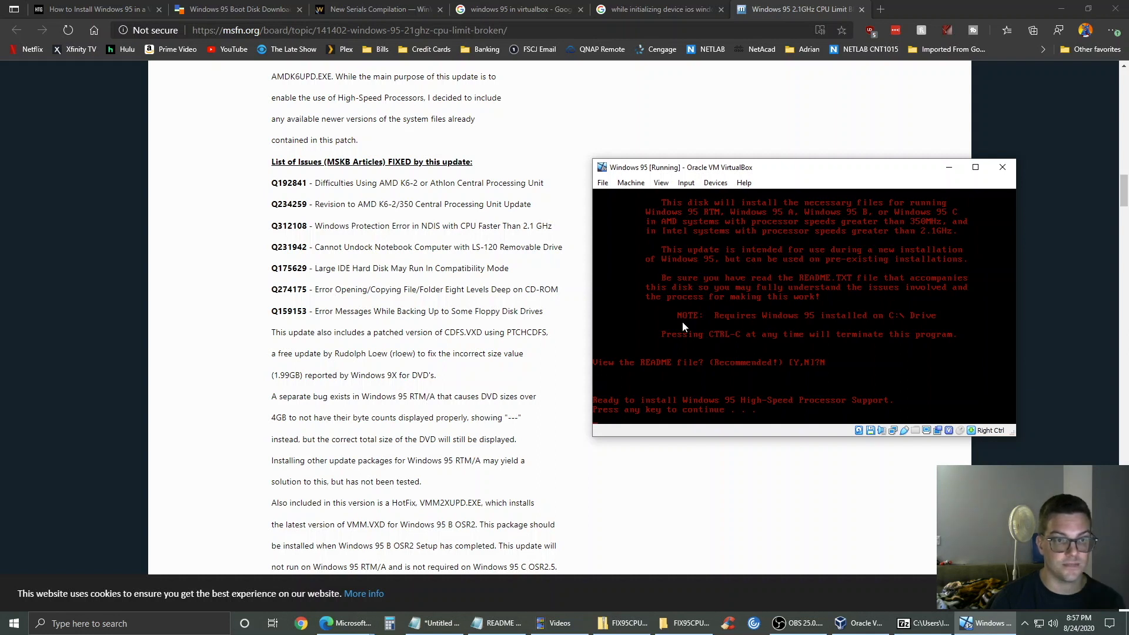
{"action": "left_click", "coordinate": [771, 414]}
{"action": "key", "text": "Return"}
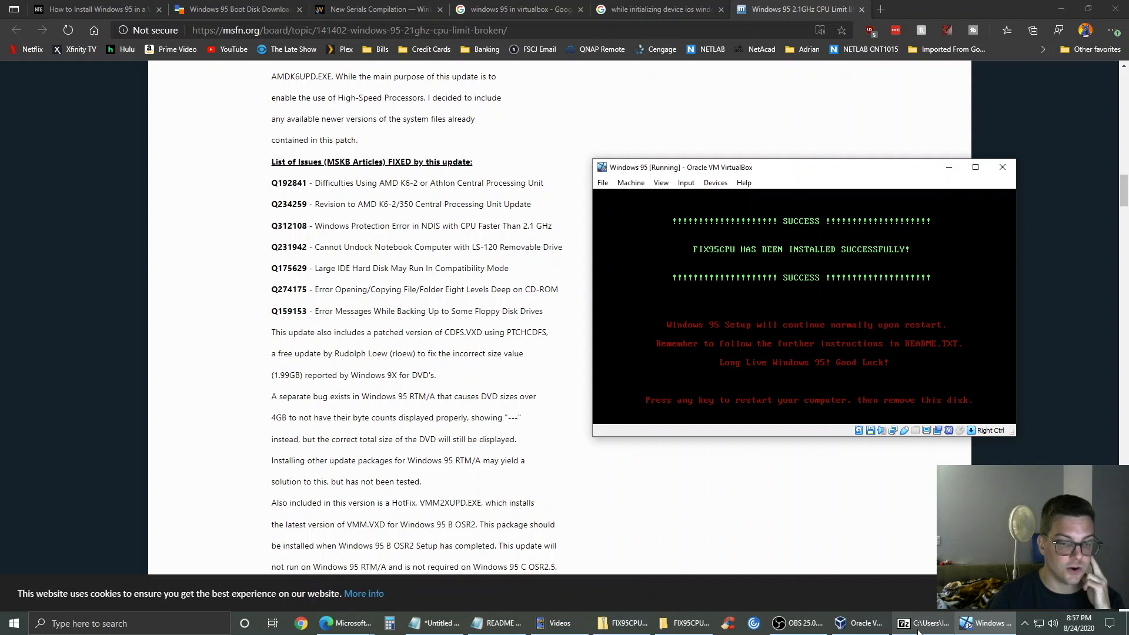
- Check the README's instructions for finishing the patch, and restart the Windows 95 virtual machine
{"action": "mouse_move", "coordinate": [916, 628]}
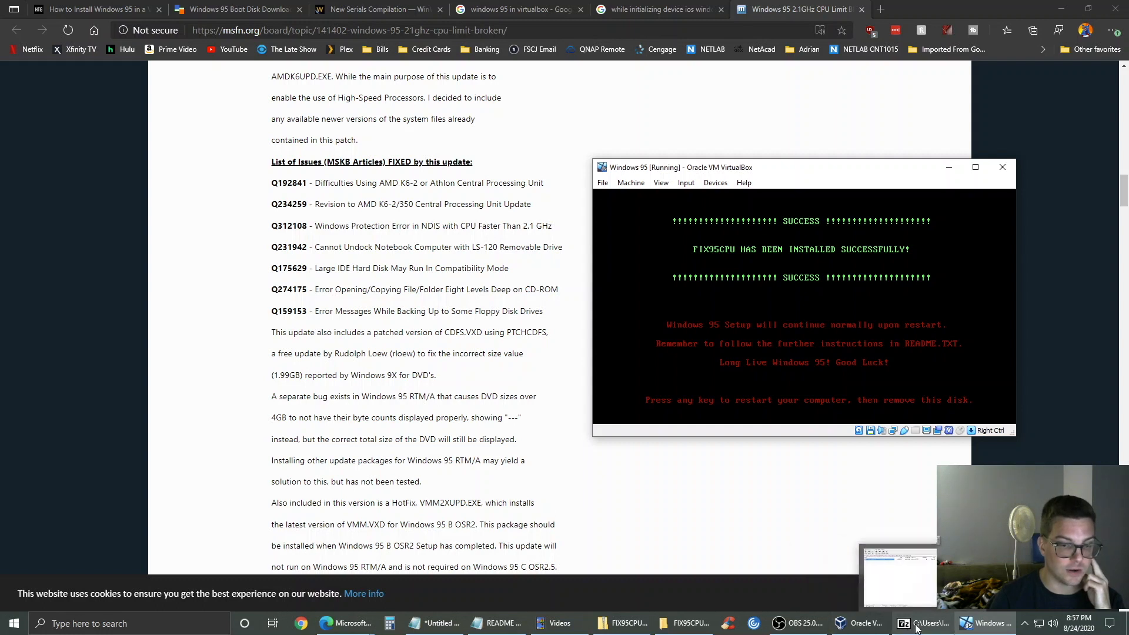
{"action": "left_click", "coordinate": [516, 625]}
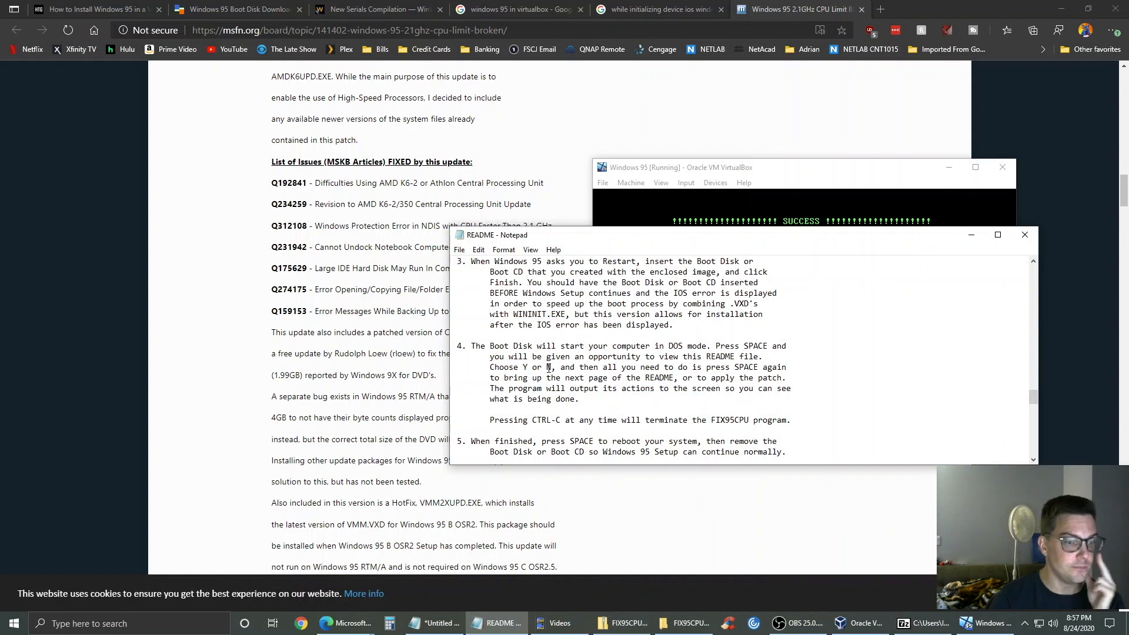
{"action": "scroll", "coordinate": [549, 367], "scroll_direction": "down", "scroll_amount": 2}
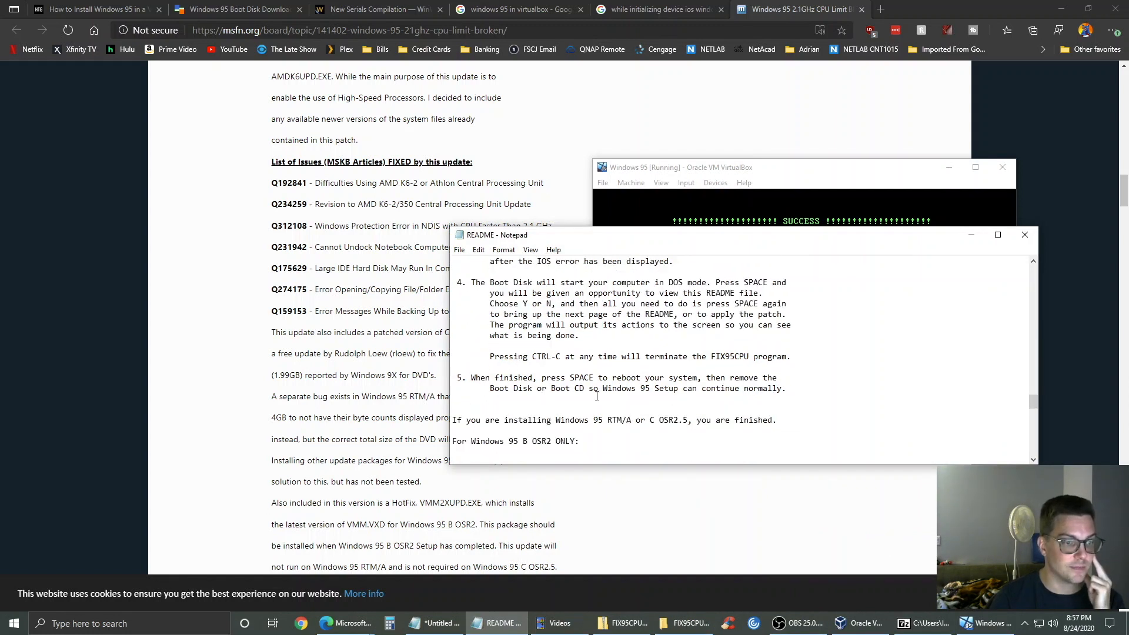
{"action": "left_click", "coordinate": [867, 175]}
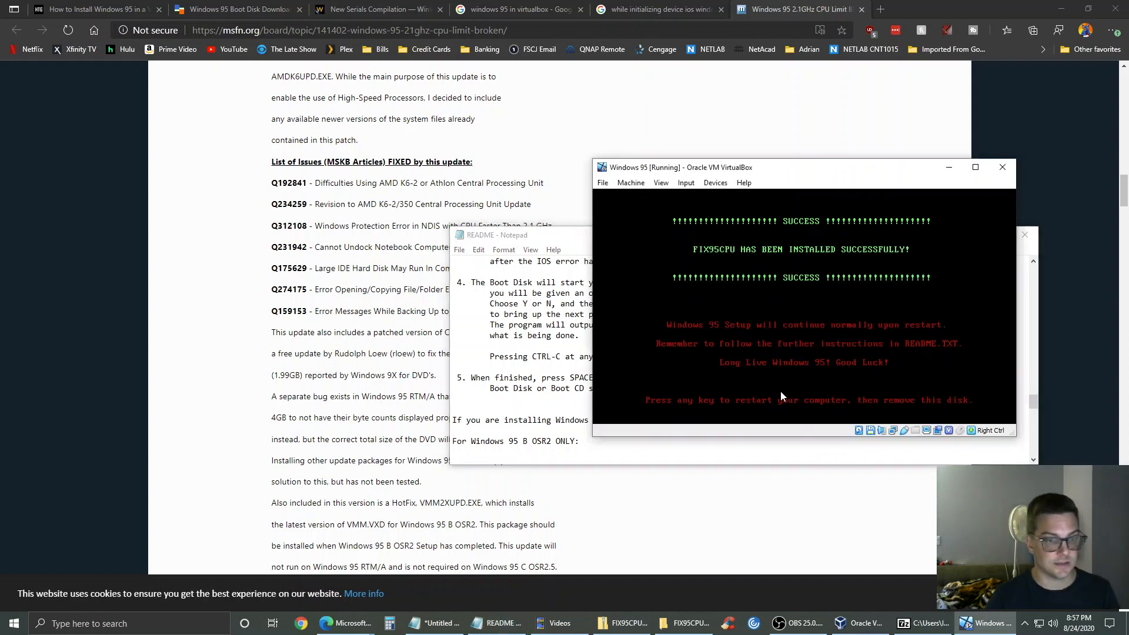
{"action": "key", "text": "space"}
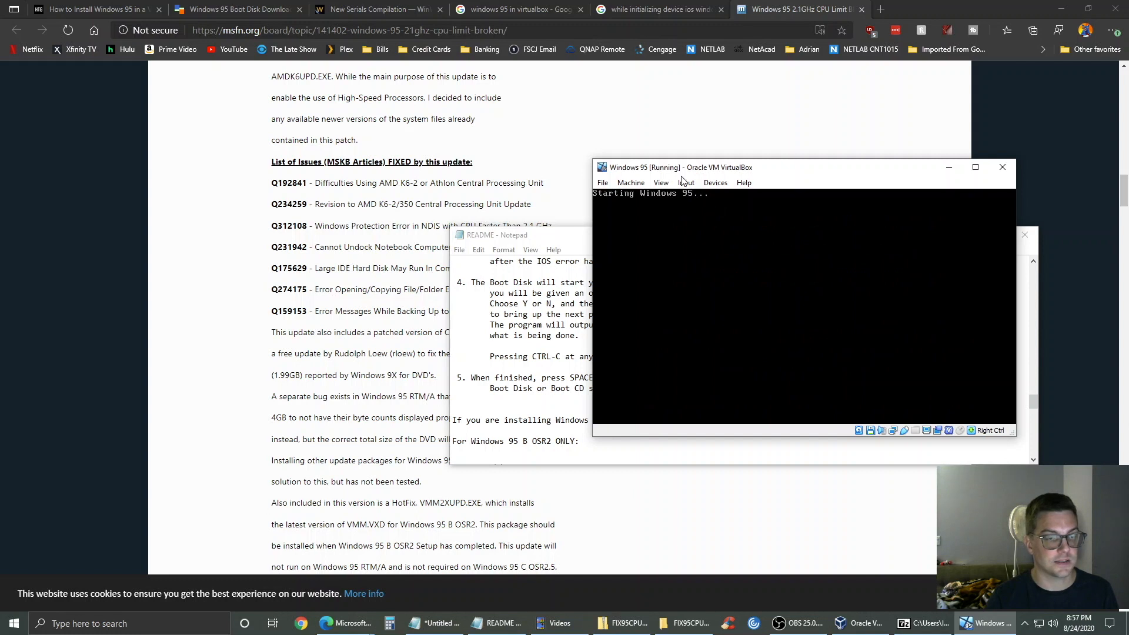
- Remove the FIX95CPU.IMA floppy from the virtual drive and reboot the virtual machine
{"action": "left_click", "coordinate": [682, 184]}
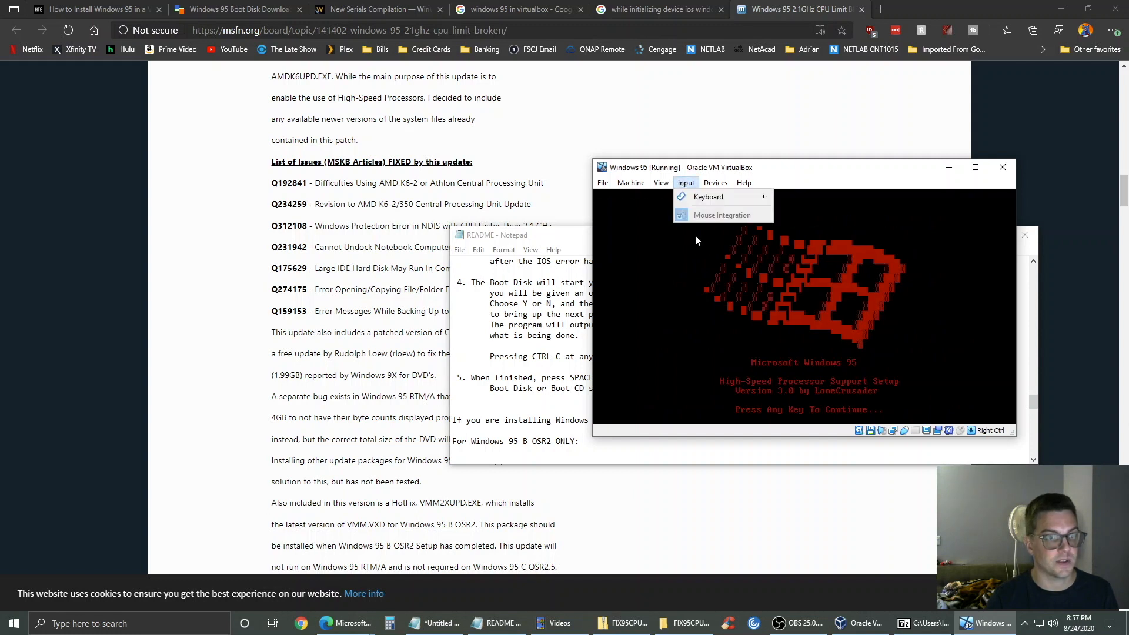
{"action": "mouse_move", "coordinate": [713, 184]}
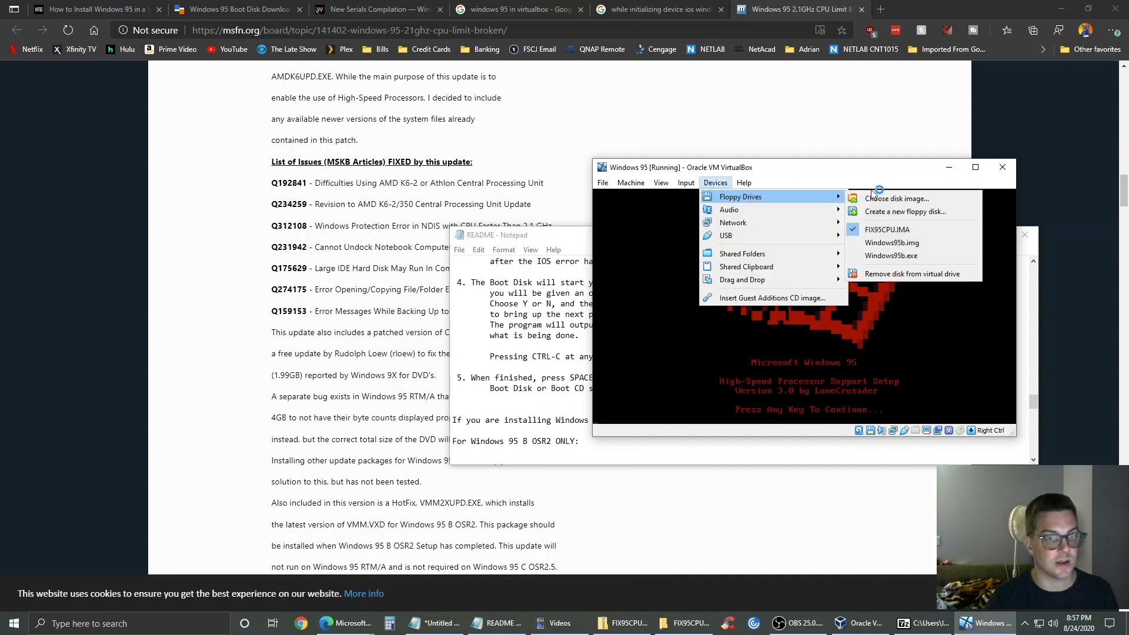
{"action": "left_click", "coordinate": [898, 231]}
{"action": "key", "text": "space"}
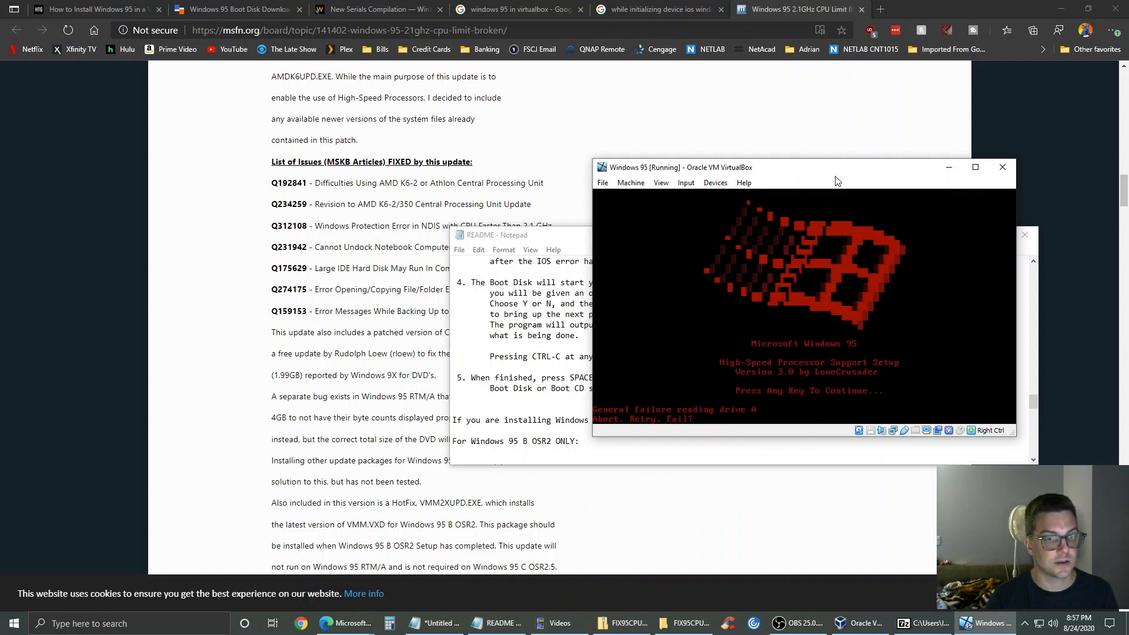
{"action": "left_click", "coordinate": [662, 183]}
{"action": "mouse_move", "coordinate": [686, 184]}
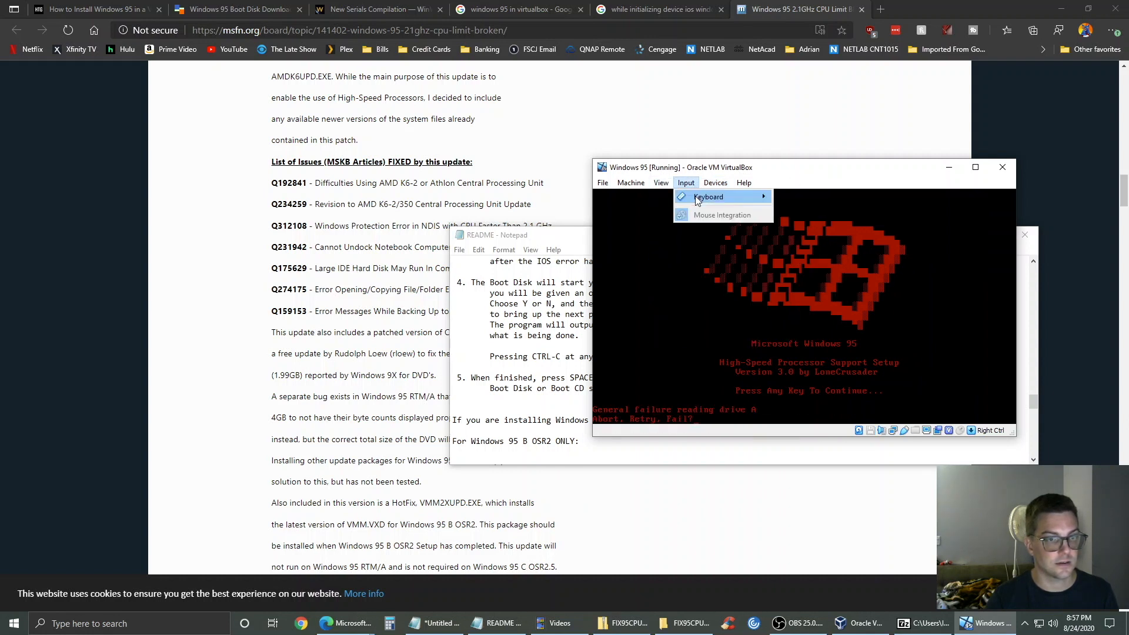
{"action": "left_click", "coordinate": [799, 215]}
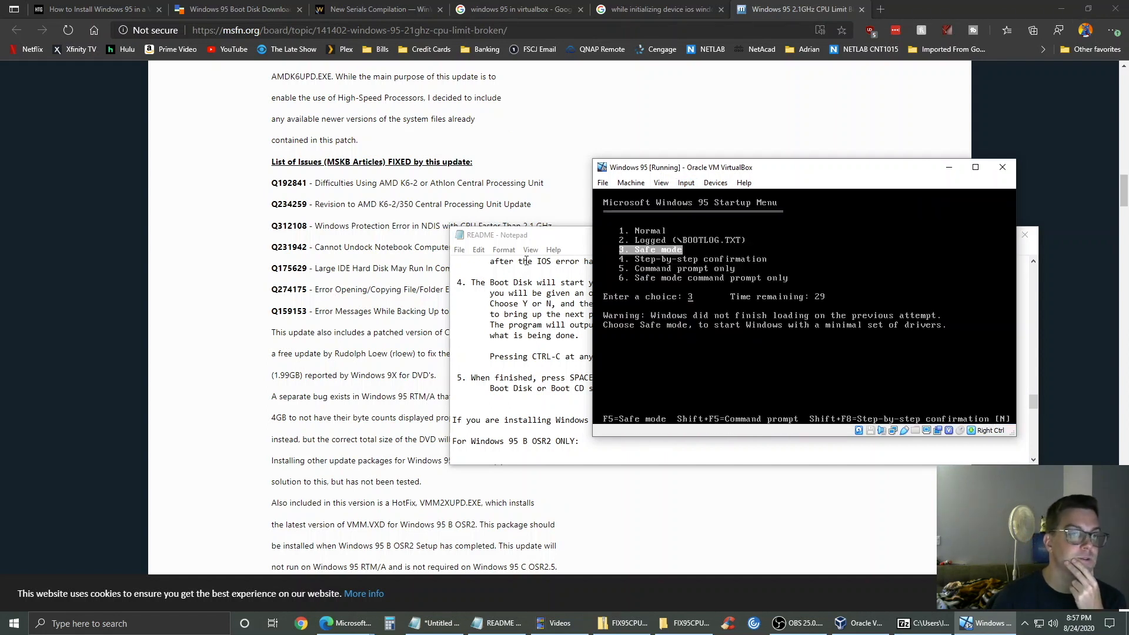
- Start Windows 95 in Normal mode and dismiss the mouse pointer integration notice
{"action": "key", "text": "Up"}
{"action": "key", "text": "Up"}
{"action": "key", "text": "Return"}
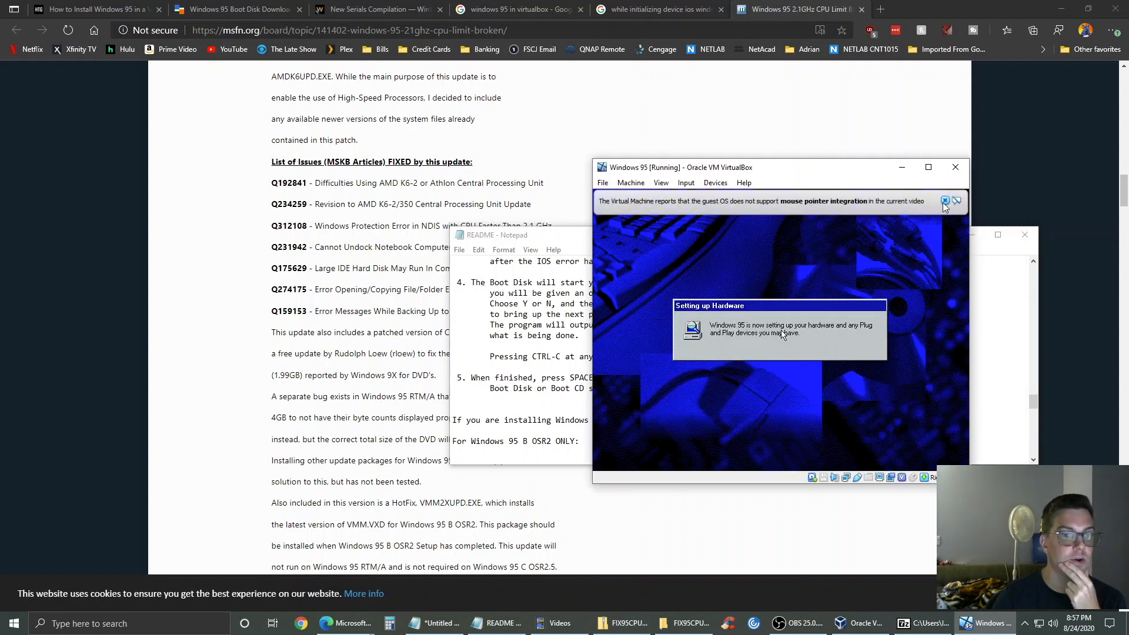
{"action": "left_click", "coordinate": [945, 202]}
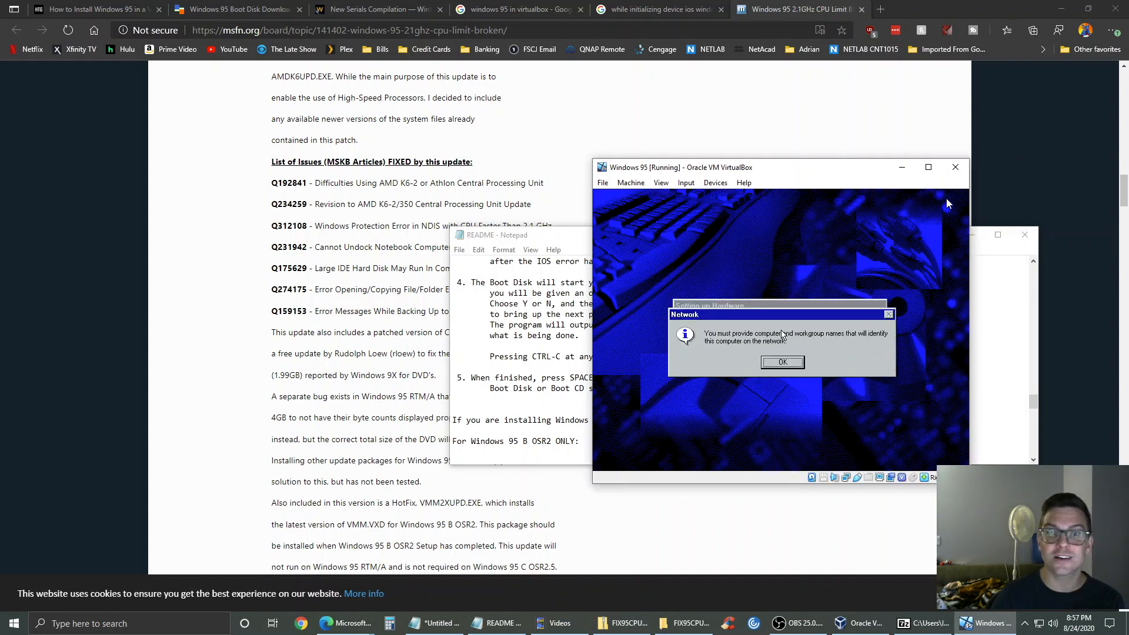
- Bring up the How-To Geek guide's network naming section beside the virtual machine, and acknowledge the network names prompt
{"action": "left_click", "coordinate": [978, 233]}
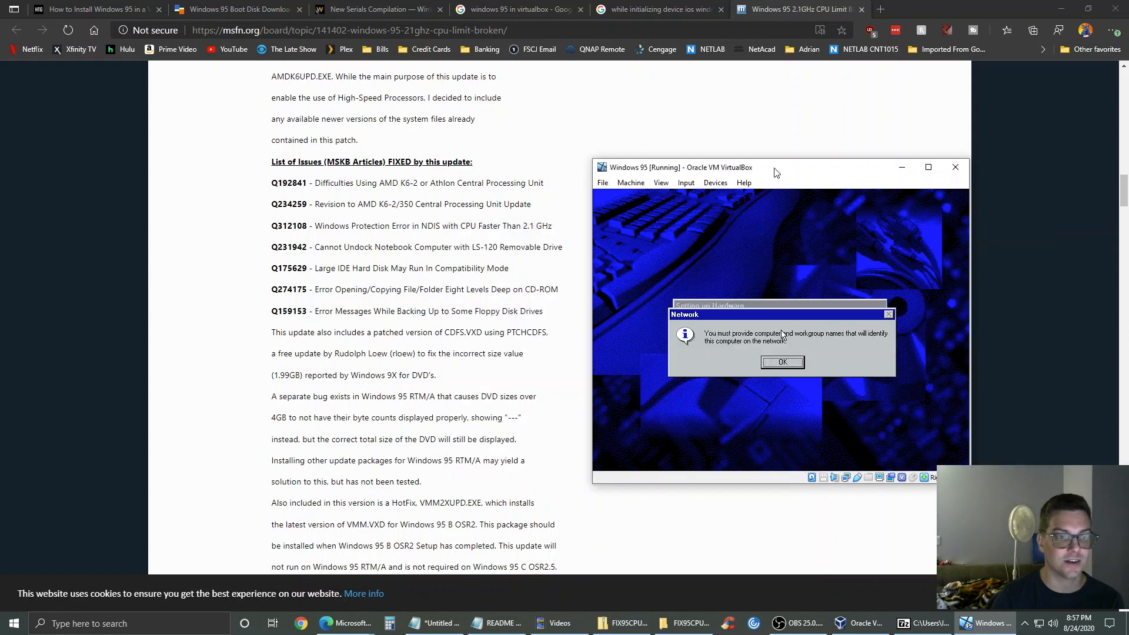
{"action": "left_click", "coordinate": [94, 9]}
{"action": "left_click", "coordinate": [979, 624]}
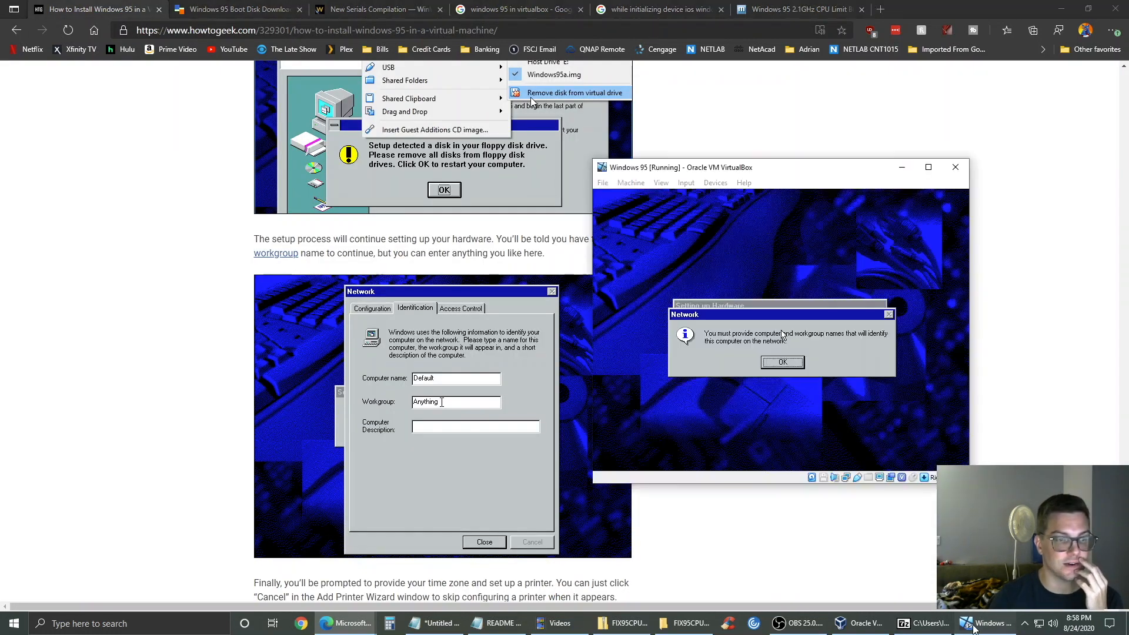
{"action": "left_click_drag", "start_coordinate": [734, 173], "coordinate": [701, 150]}
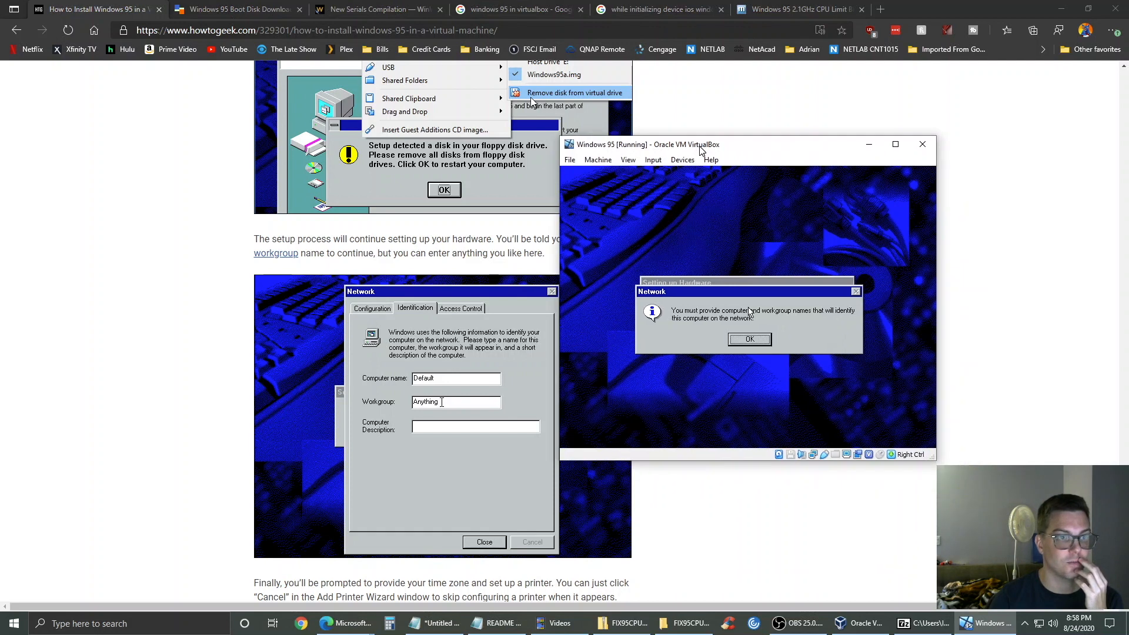
{"action": "left_click", "coordinate": [759, 344]}
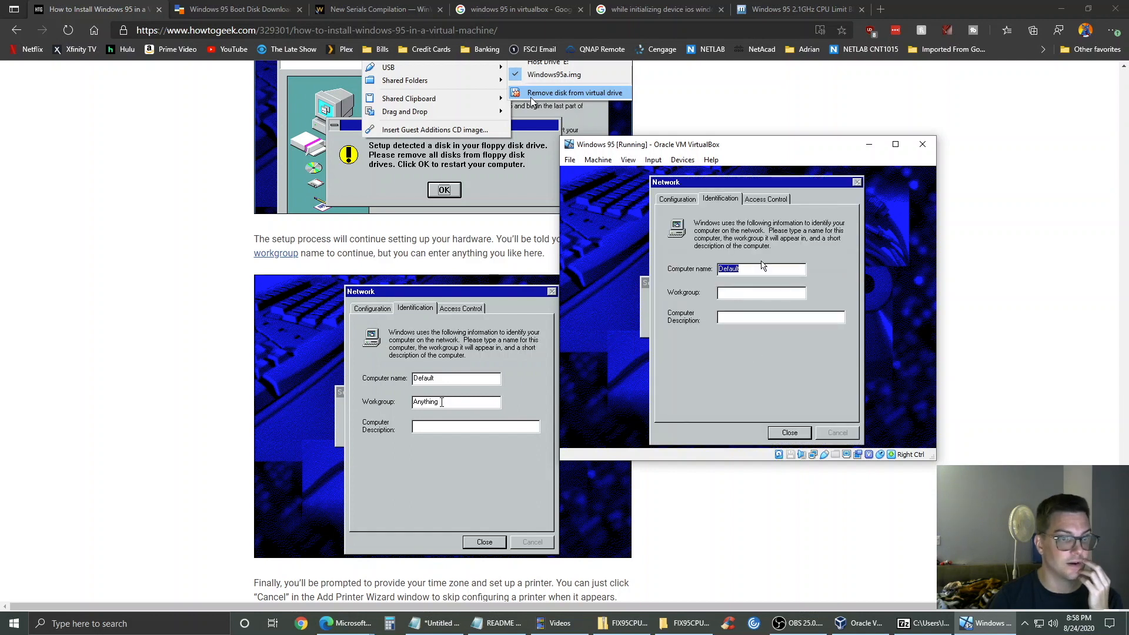
- Set the computer name to Win95 VM and the workgroup to Anything, and accept the network identification
{"action": "left_click", "coordinate": [741, 269]}
{"action": "double_click", "coordinate": [740, 269]}
{"action": "type", "text": "Win"}
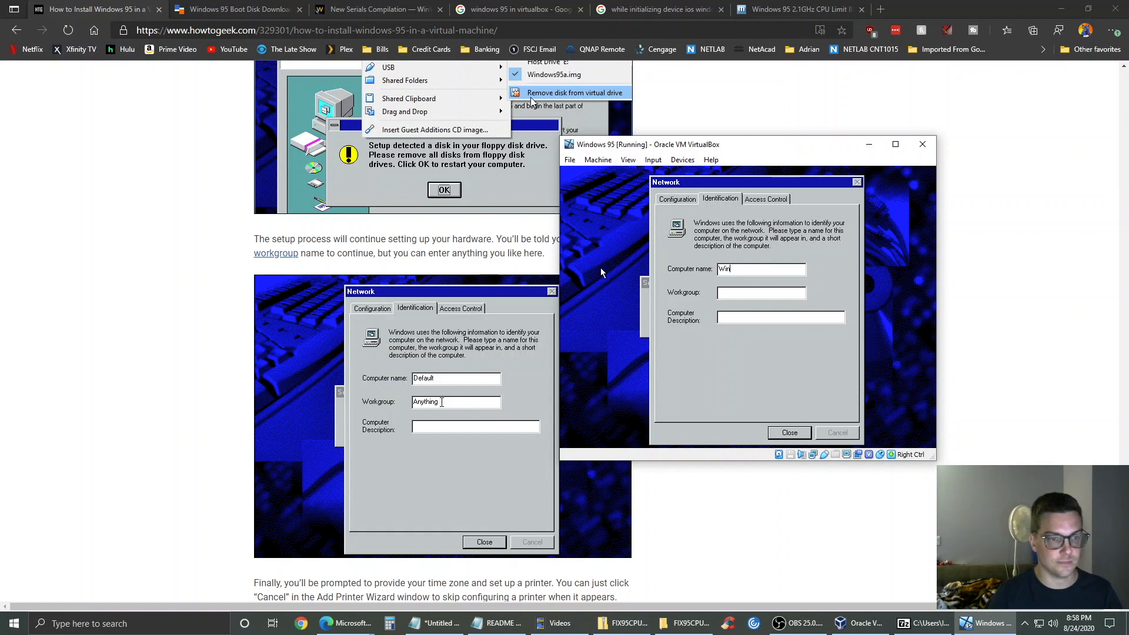
{"action": "type", "text": "95"}
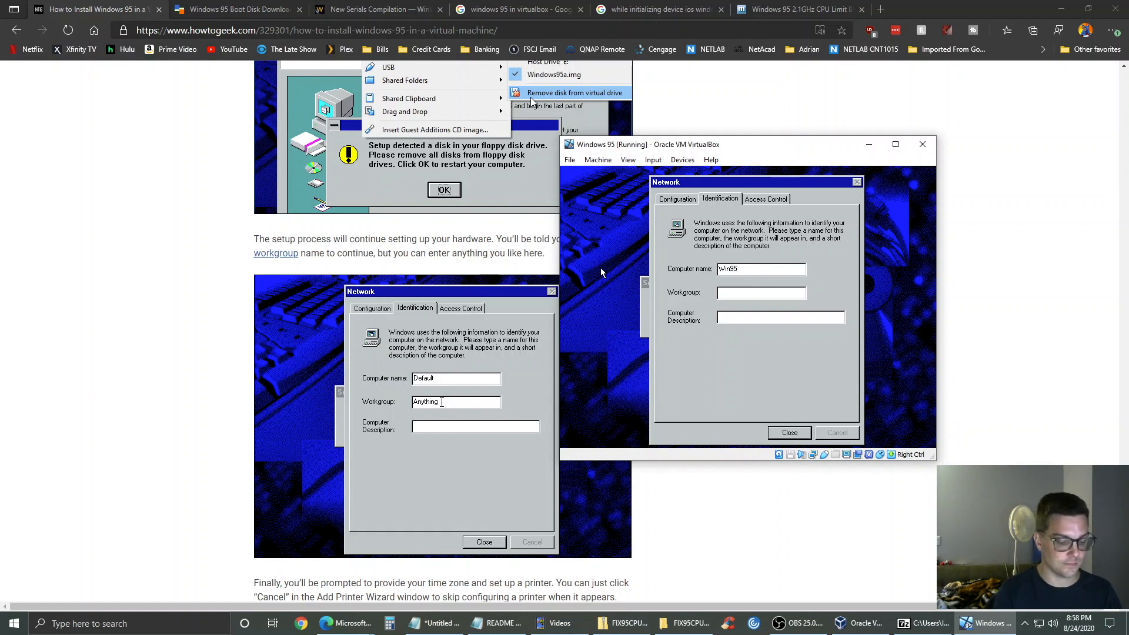
{"action": "type", "text": " VM"}
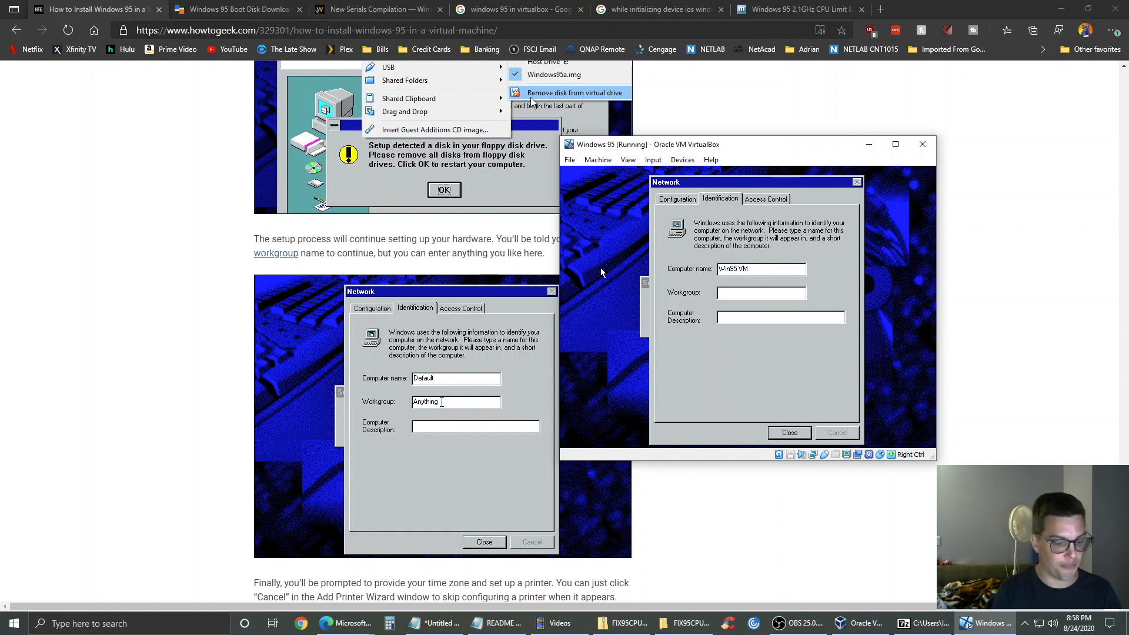
{"action": "key", "text": "Tab"}
{"action": "type", "text": "Anything"}
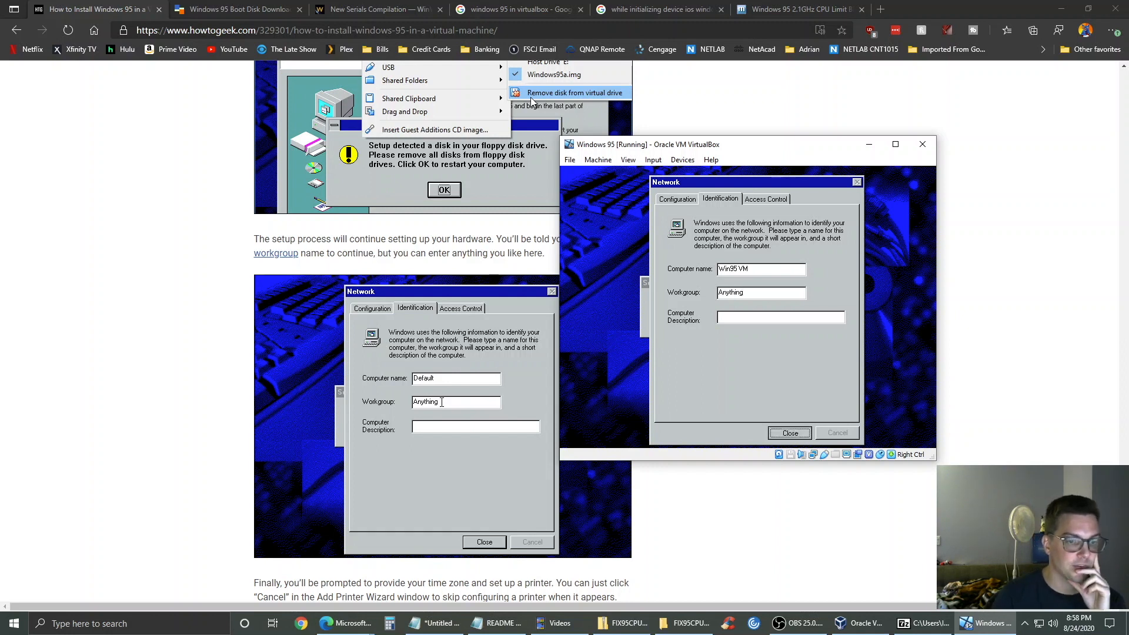
{"action": "left_click", "coordinate": [803, 433]}
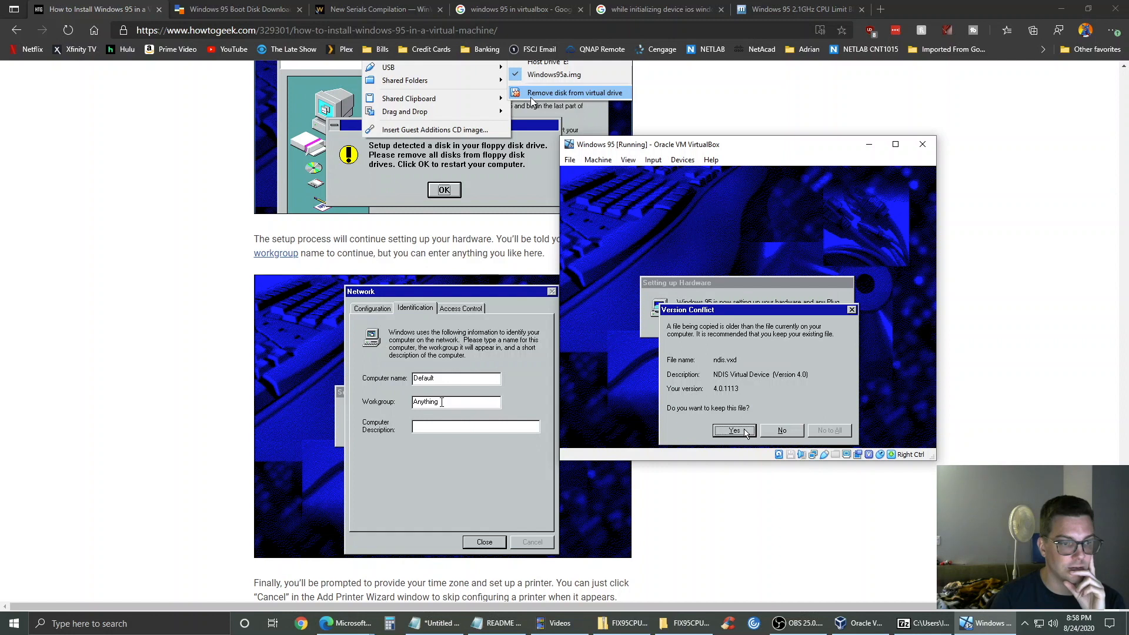
- Keep the existing ndis.vxd file and set the time zone to (GMT-05:00) Eastern Time (US & Canada)
{"action": "left_click", "coordinate": [734, 431]}
{"action": "scroll", "coordinate": [1000, 265], "scroll_direction": "down", "scroll_amount": 8}
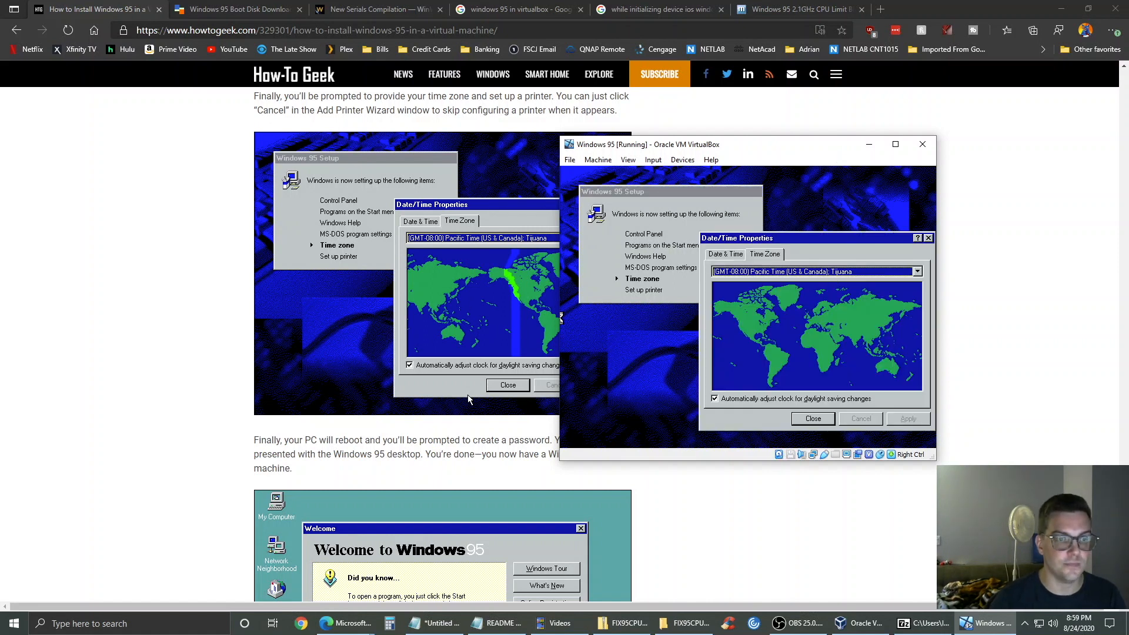
{"action": "left_click", "coordinate": [915, 272]}
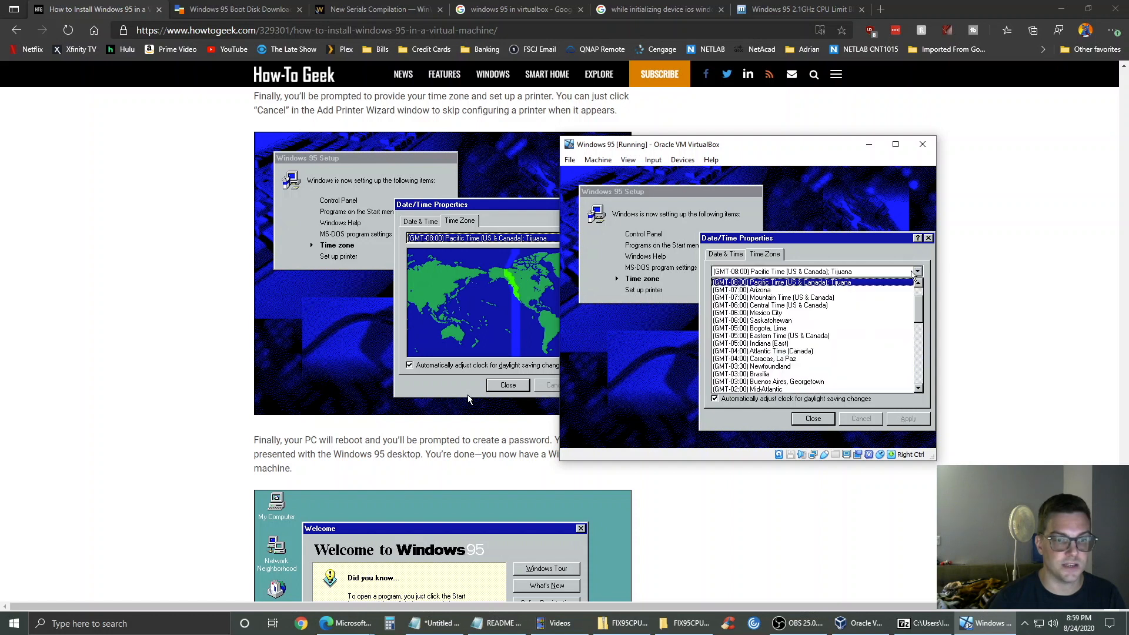
{"action": "left_click", "coordinate": [781, 336]}
{"action": "left_click", "coordinate": [814, 418]}
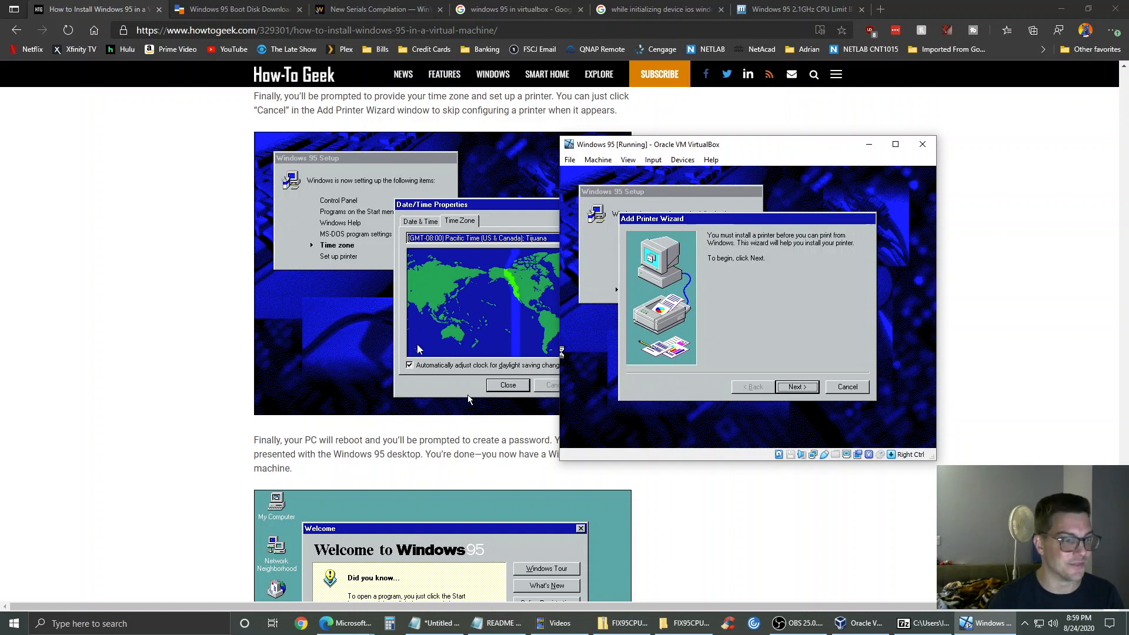
- Cancel the Add Printer Wizard without installing a printer, and restart the computer to complete Setup
{"action": "scroll", "coordinate": [562, 352], "scroll_direction": "down", "scroll_amount": 5}
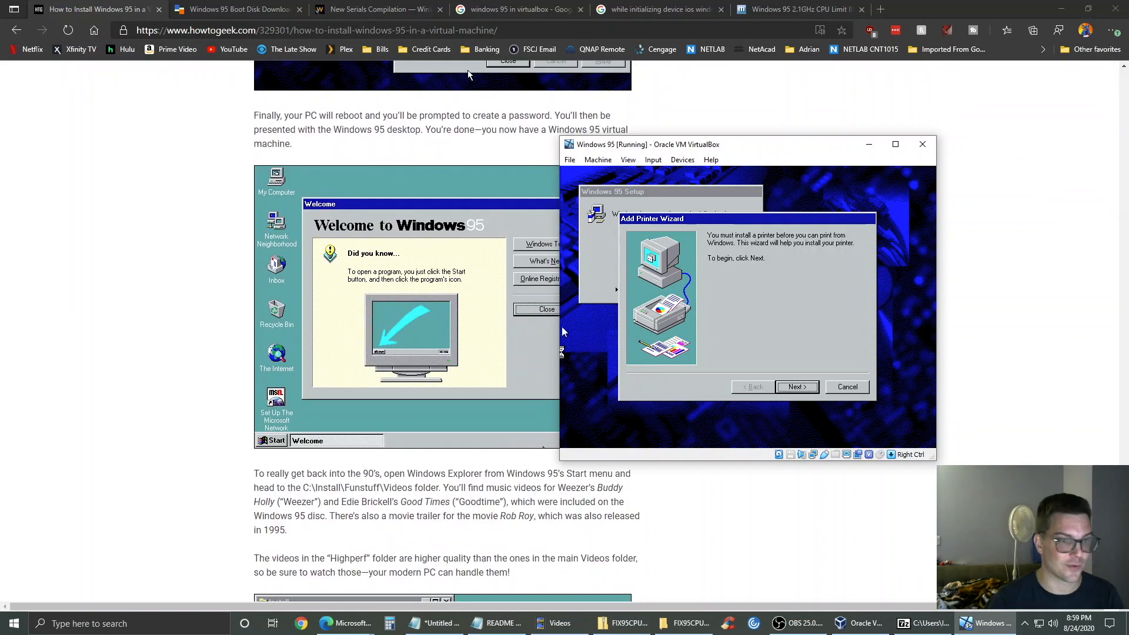
{"action": "left_click", "coordinate": [815, 386]}
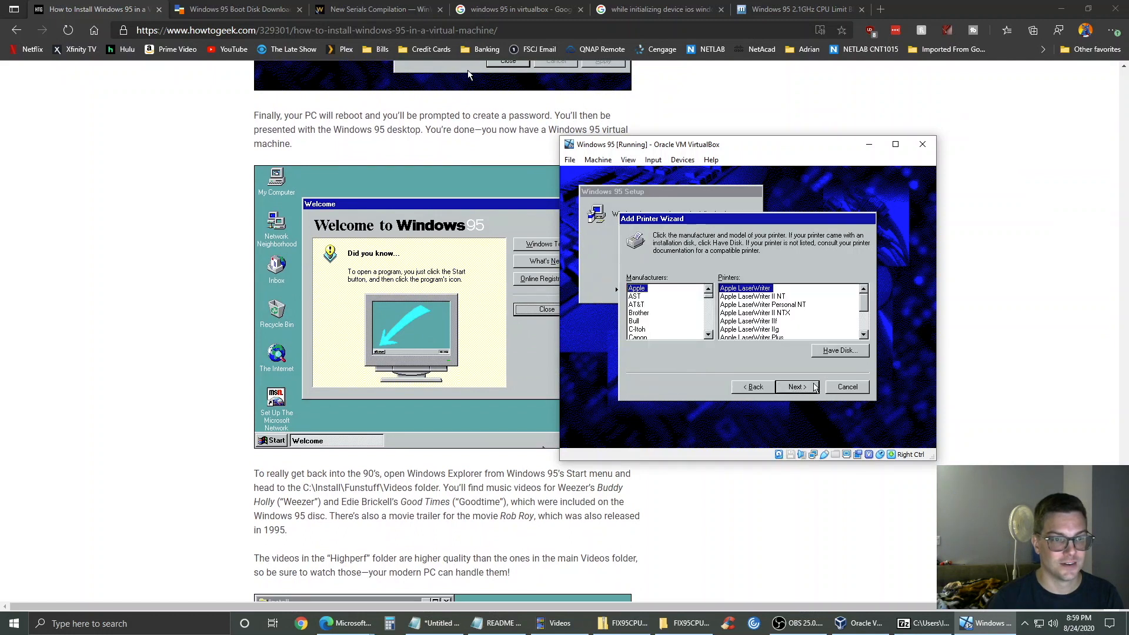
{"action": "left_click", "coordinate": [748, 387]}
{"action": "left_click", "coordinate": [864, 388]}
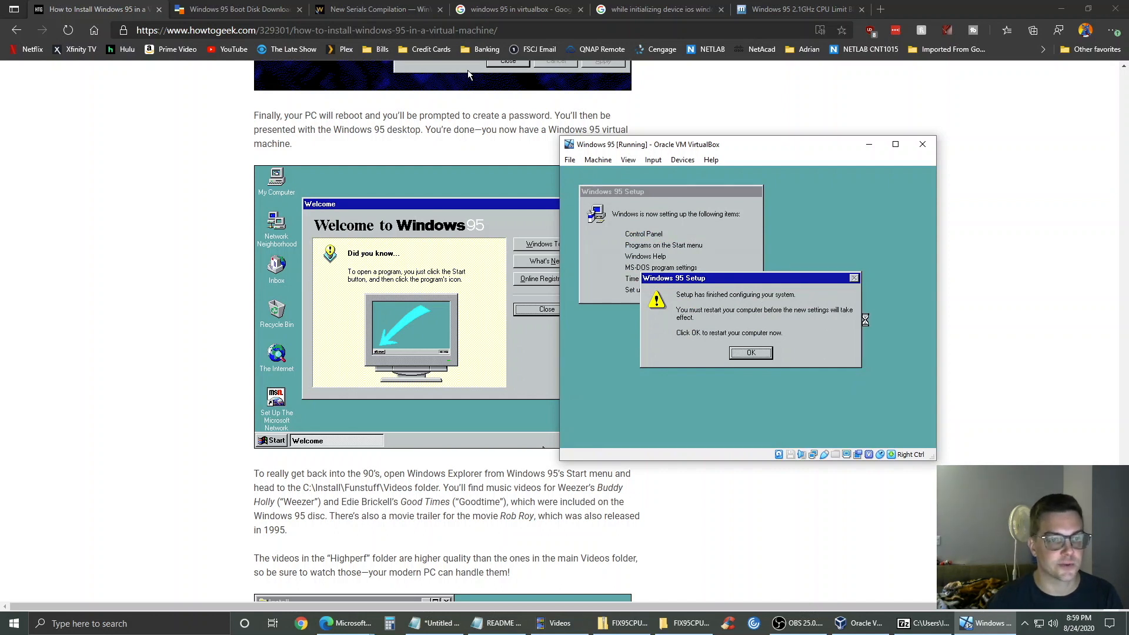
{"action": "left_click", "coordinate": [752, 353]}
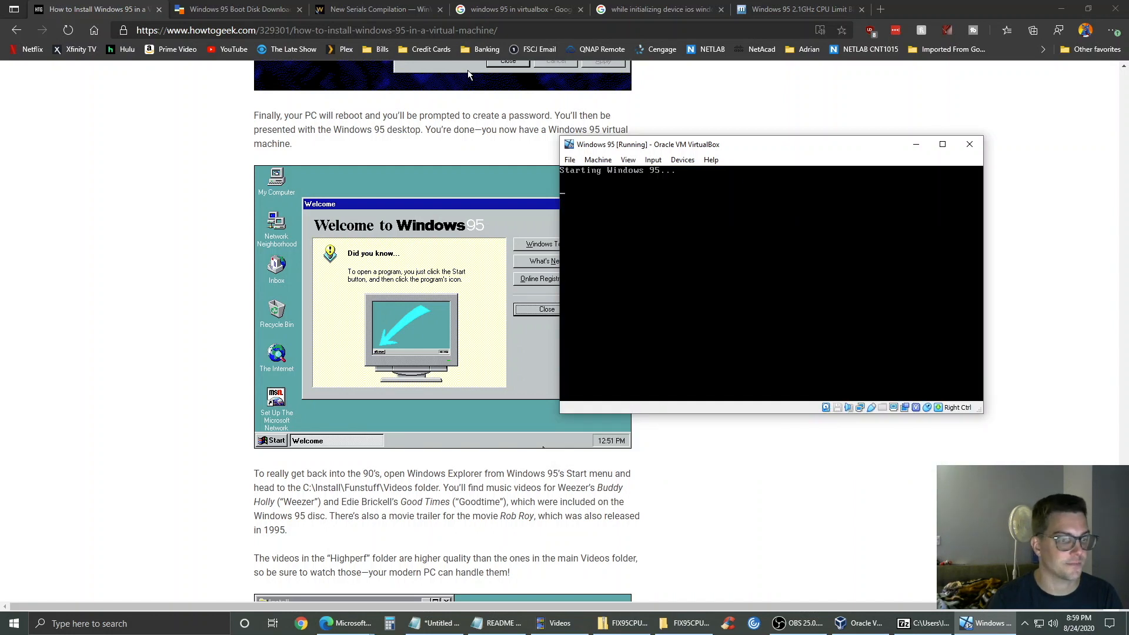
- Log on to Microsoft Networking with the user name and a blank password, accept the blank Windows password, and continue Windows 95 Setup
{"action": "scroll", "coordinate": [201, 361], "scroll_direction": "down", "scroll_amount": 5}
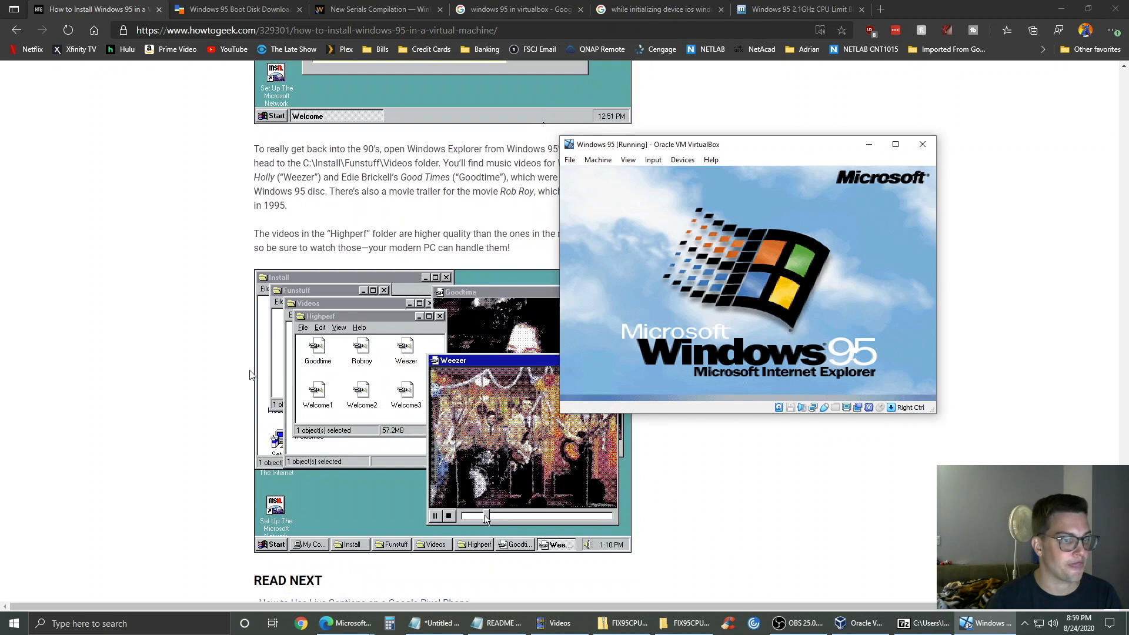
{"action": "scroll", "coordinate": [250, 403], "scroll_direction": "down", "scroll_amount": 4}
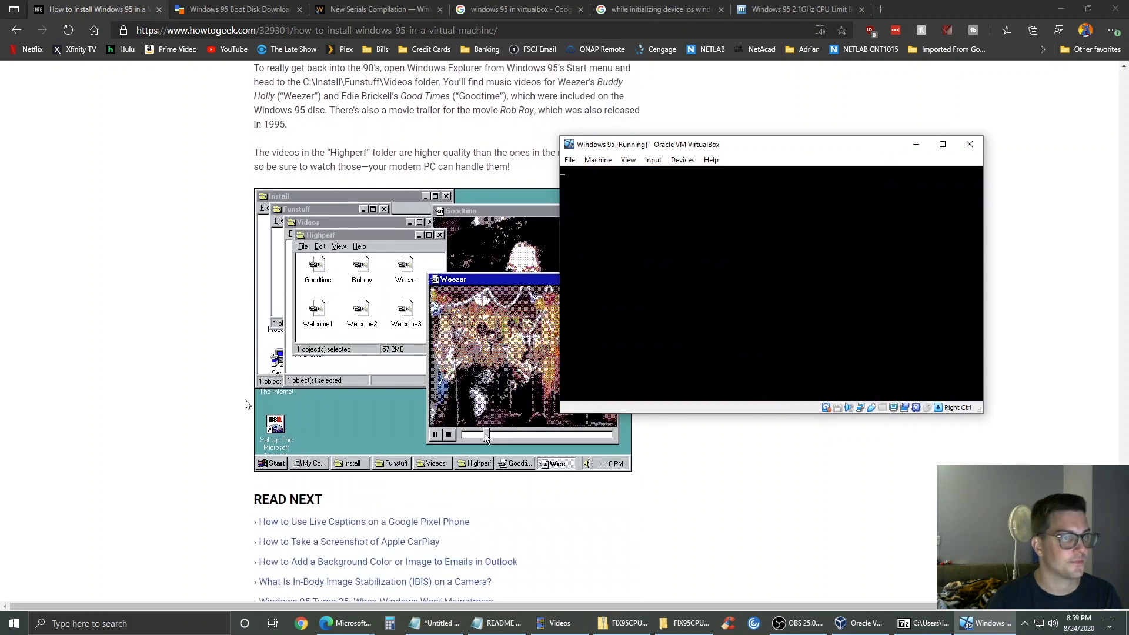
{"action": "scroll", "coordinate": [249, 408], "scroll_direction": "up", "scroll_amount": 4}
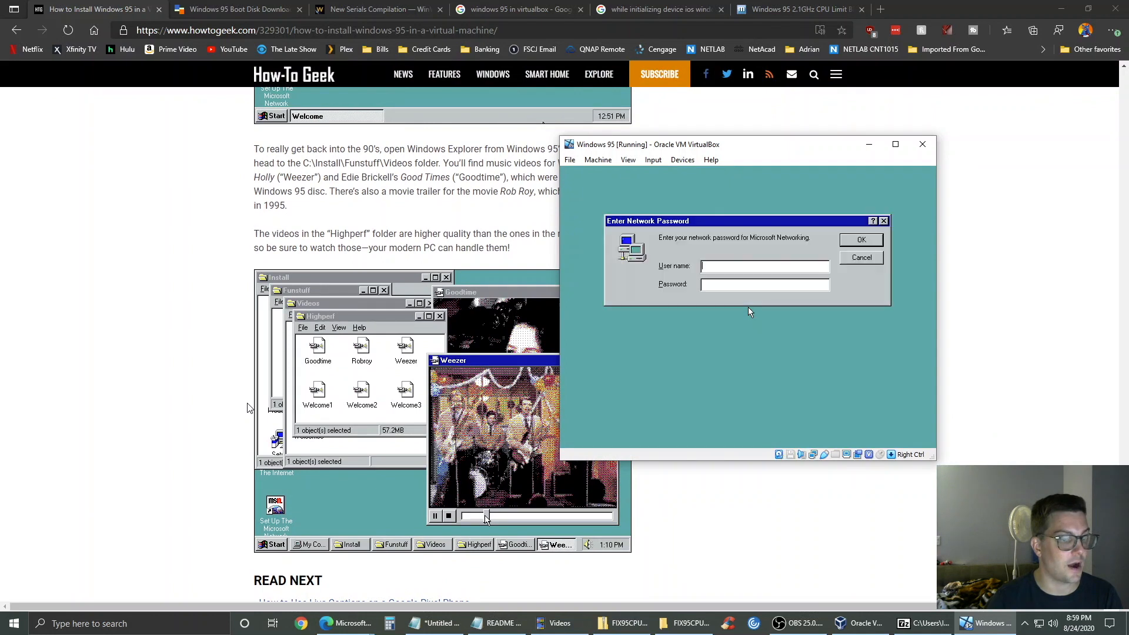
{"action": "left_click", "coordinate": [704, 246]}
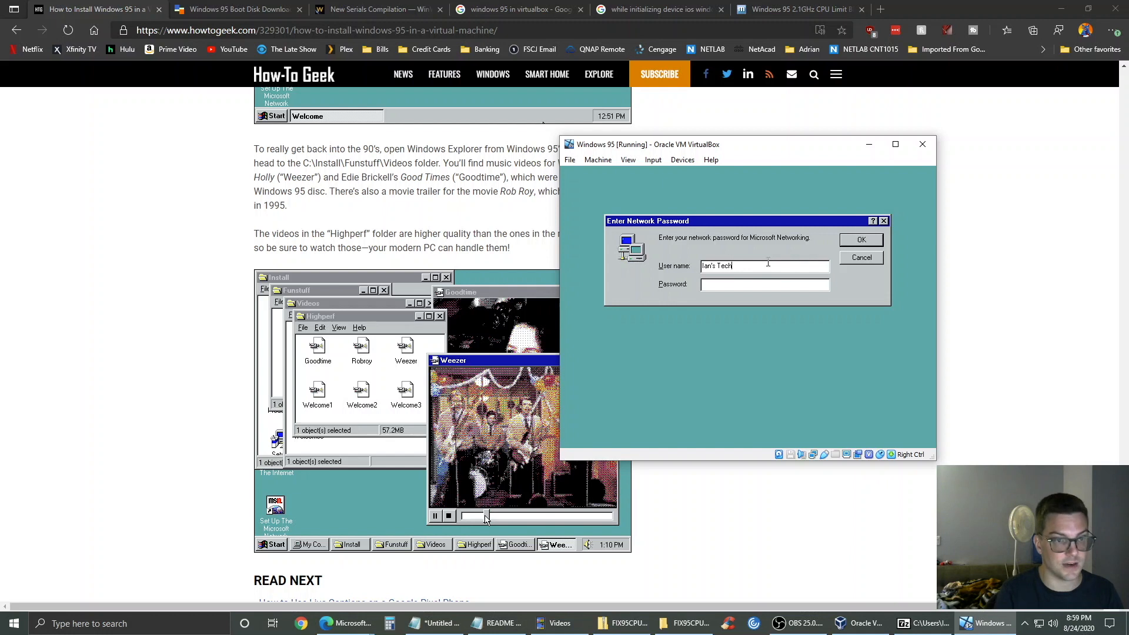
{"action": "key", "text": "Return"}
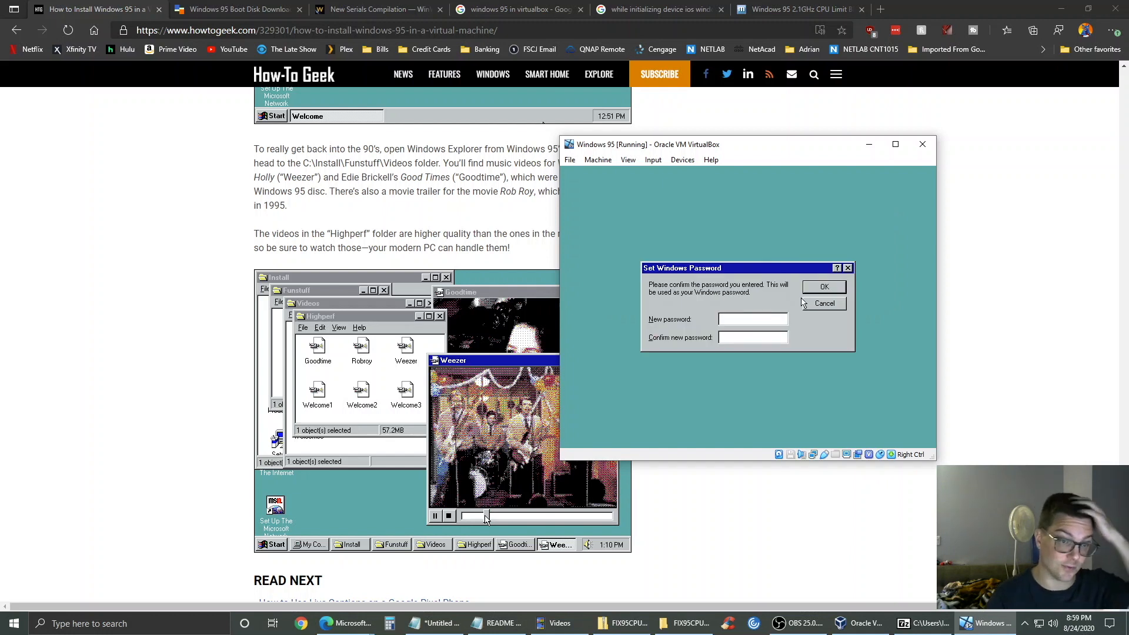
{"action": "left_click", "coordinate": [828, 291]}
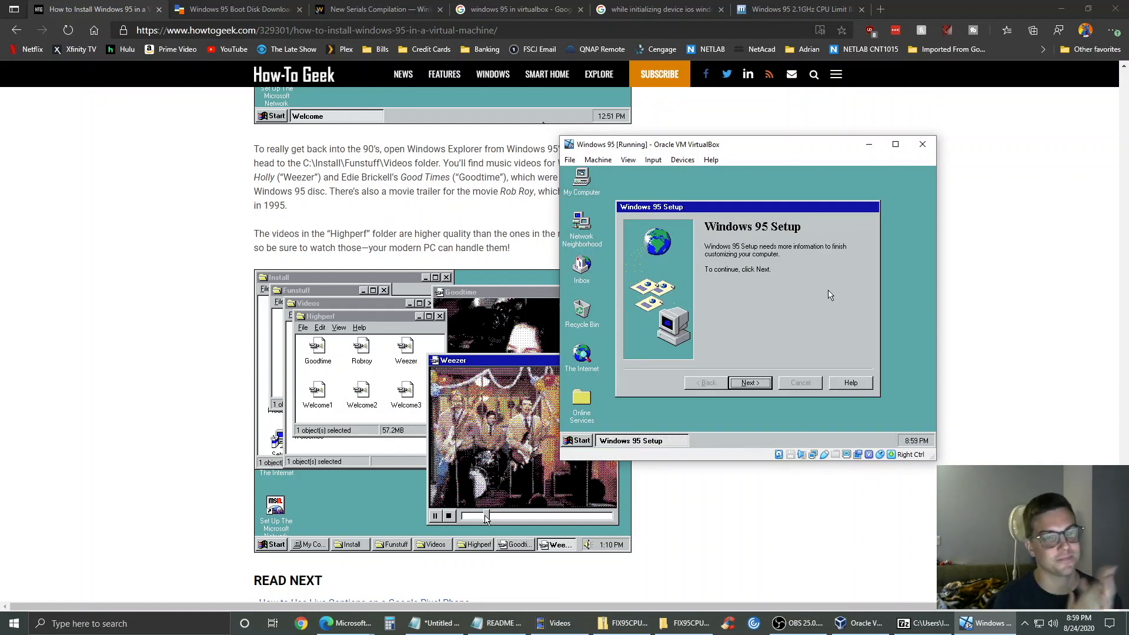
{"action": "left_click", "coordinate": [757, 386]}
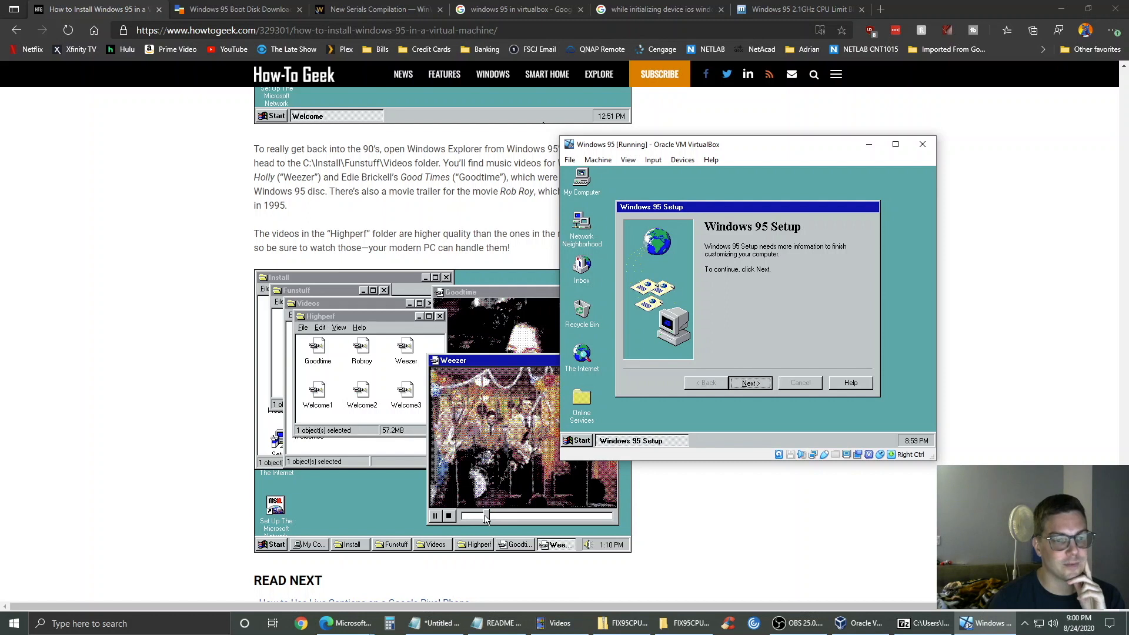
{"action": "left_click", "coordinate": [751, 383]}
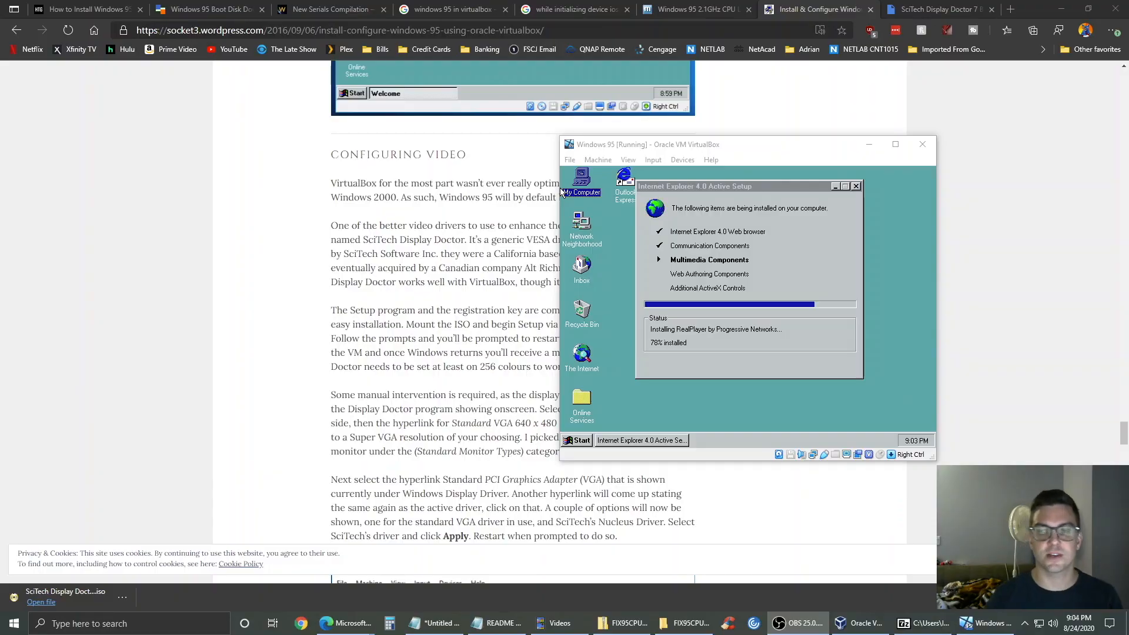
- Open My Computer in the virtual machine and check the Win95 (C:), D: and E: drives
{"action": "left_click", "coordinate": [562, 187]}
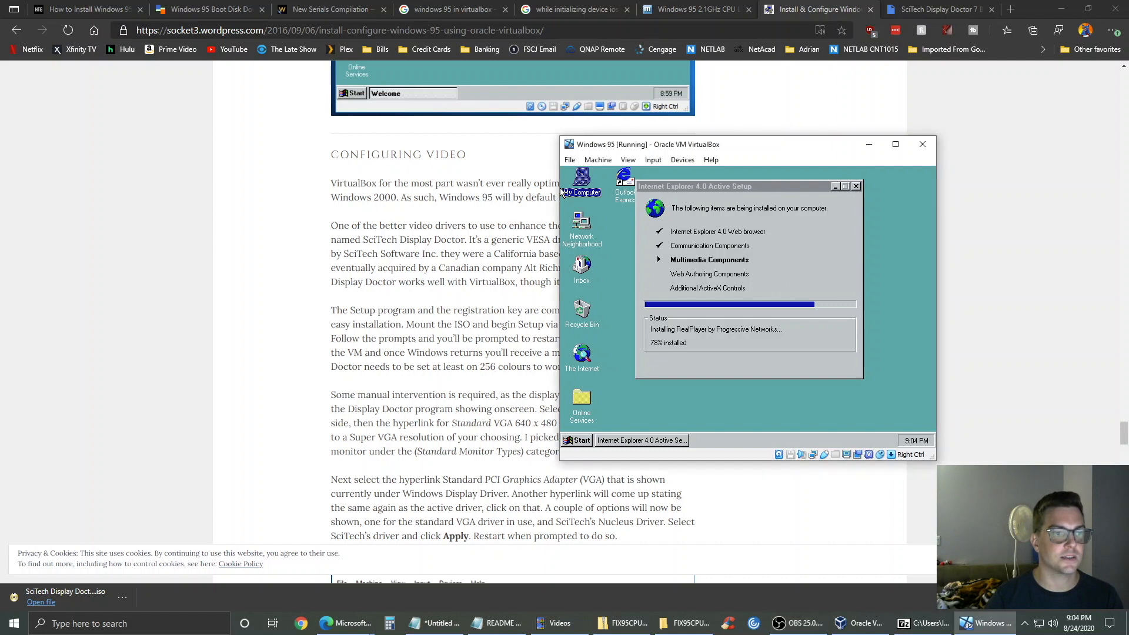
{"action": "double_click", "coordinate": [597, 193]}
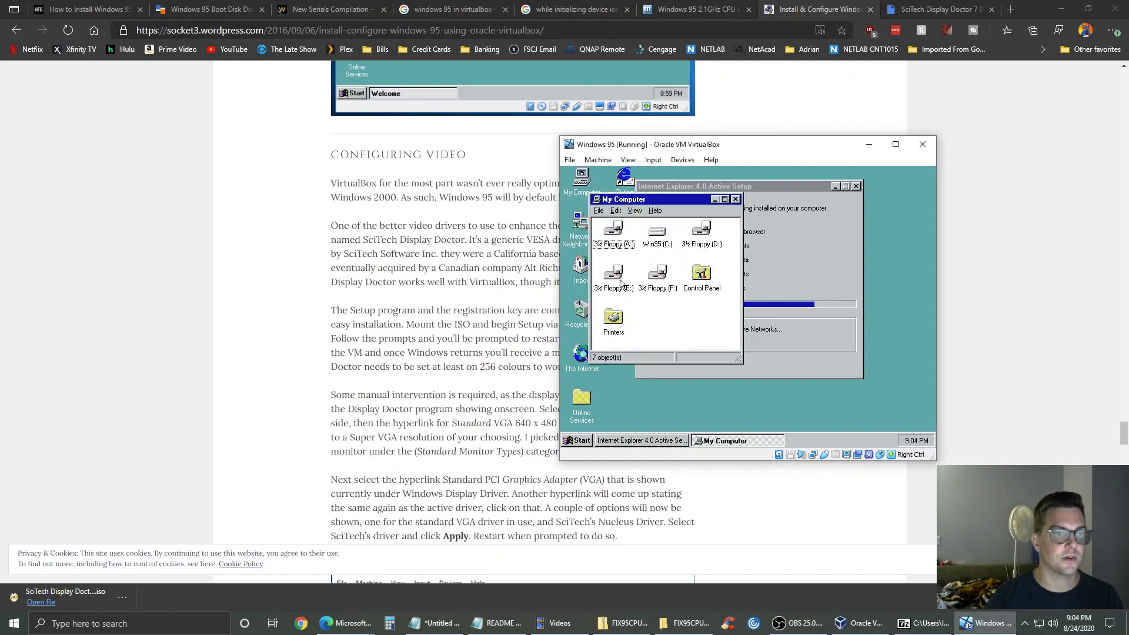
{"action": "left_click", "coordinate": [665, 236]}
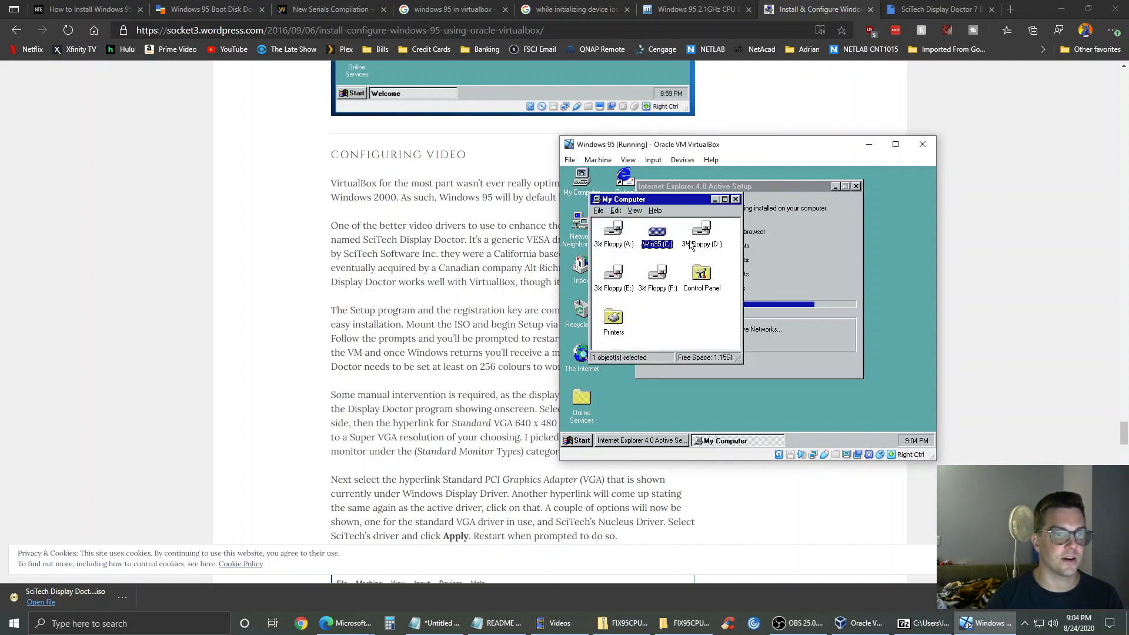
{"action": "left_click", "coordinate": [694, 241]}
{"action": "left_click", "coordinate": [614, 283]}
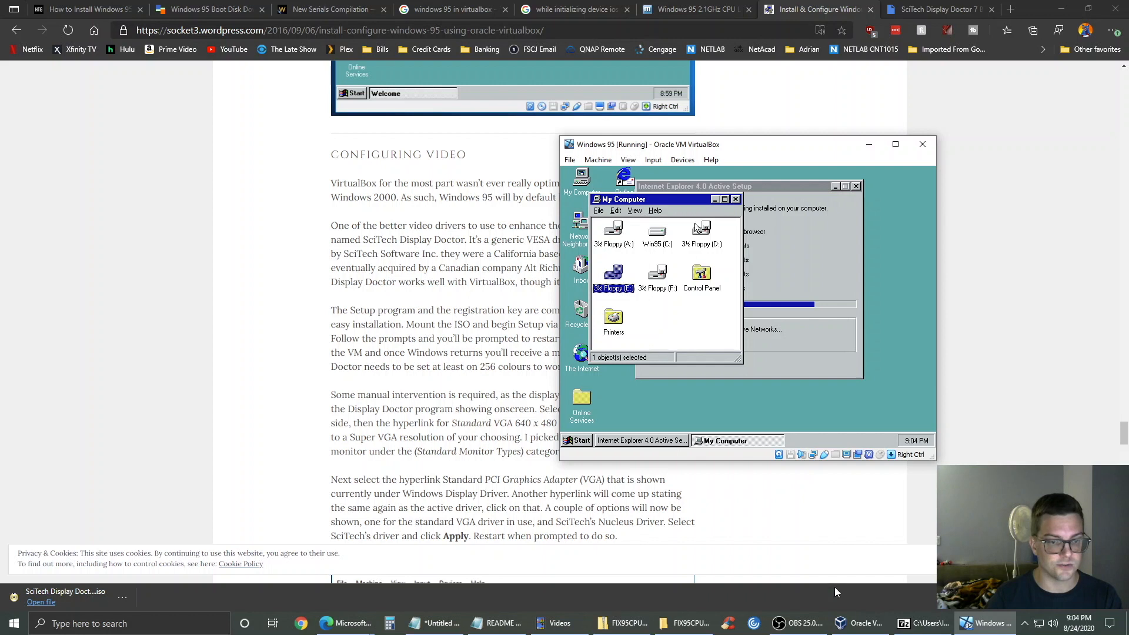
- Inspect the Windows 95 virtual machine's storage settings in VirtualBox Manager, and leave them without making changes
{"action": "left_click", "coordinate": [860, 623]}
{"action": "left_click", "coordinate": [414, 40]}
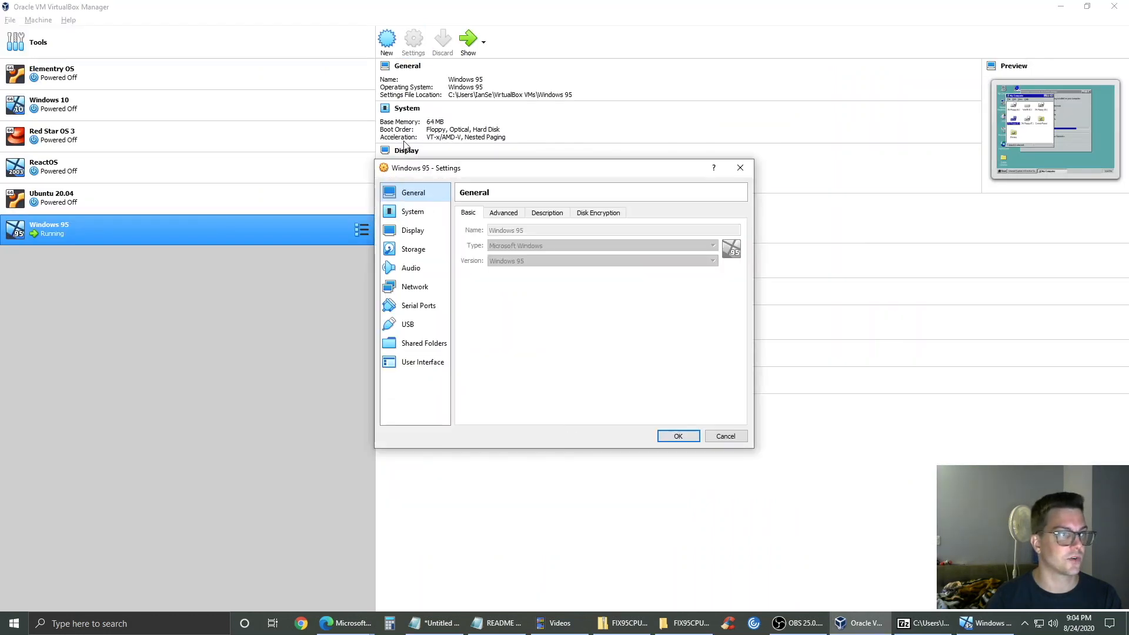
{"action": "left_click", "coordinate": [407, 252]}
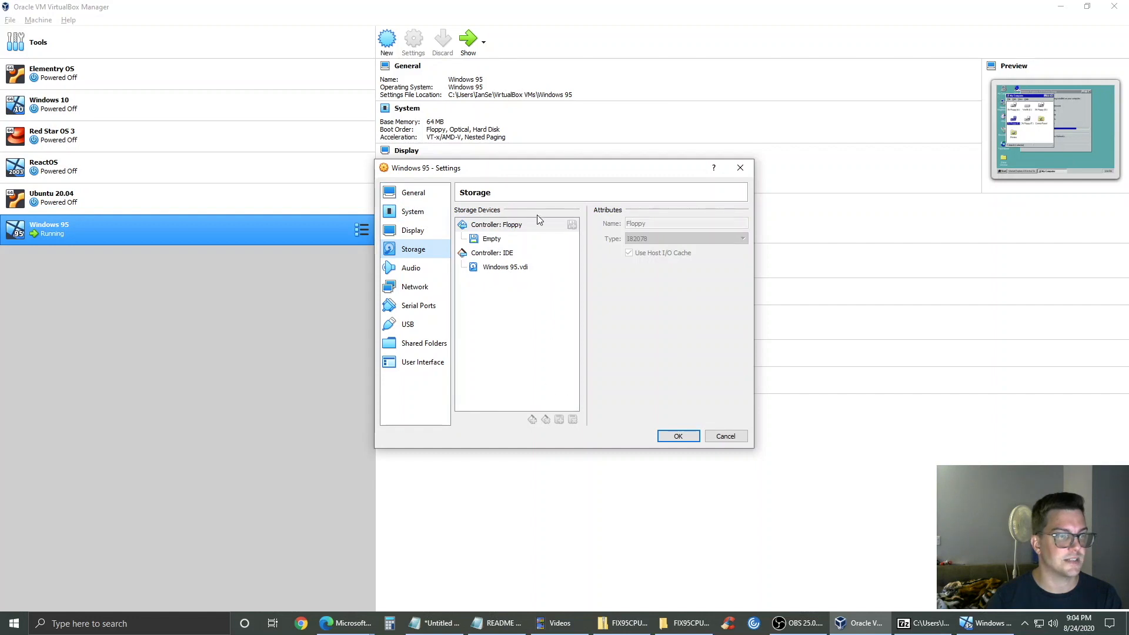
{"action": "left_click", "coordinate": [741, 168]}
{"action": "left_click", "coordinate": [1060, 6]}
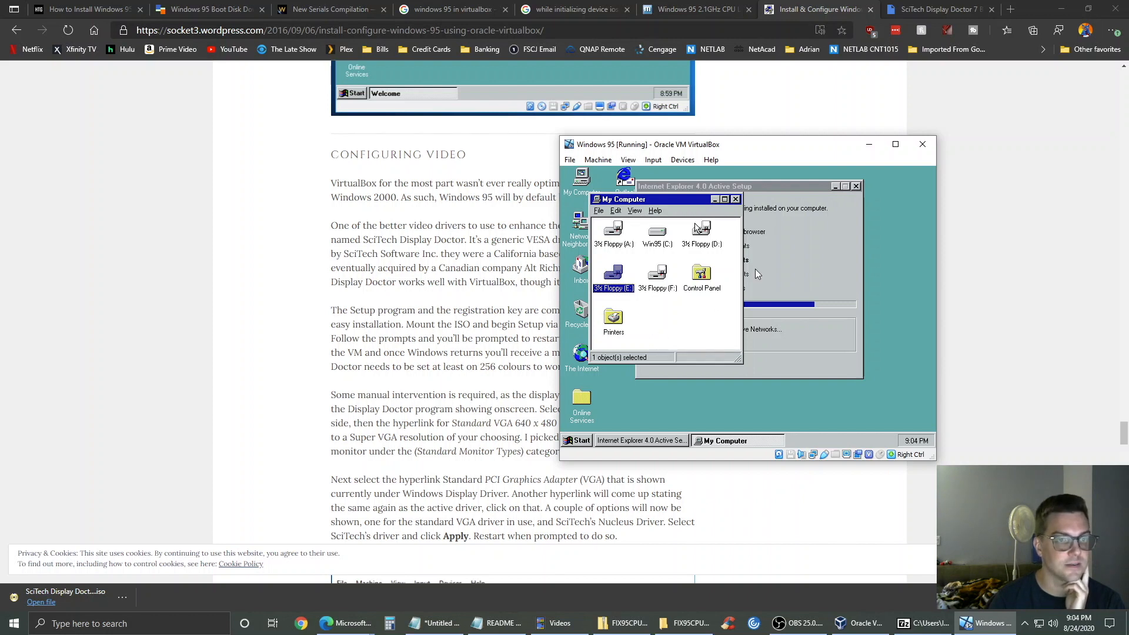
- Try to close My Computer, and bring the virtual machine with Internet Explorer 4.0 Active Setup in front of the forum page
{"action": "left_click", "coordinate": [741, 204]}
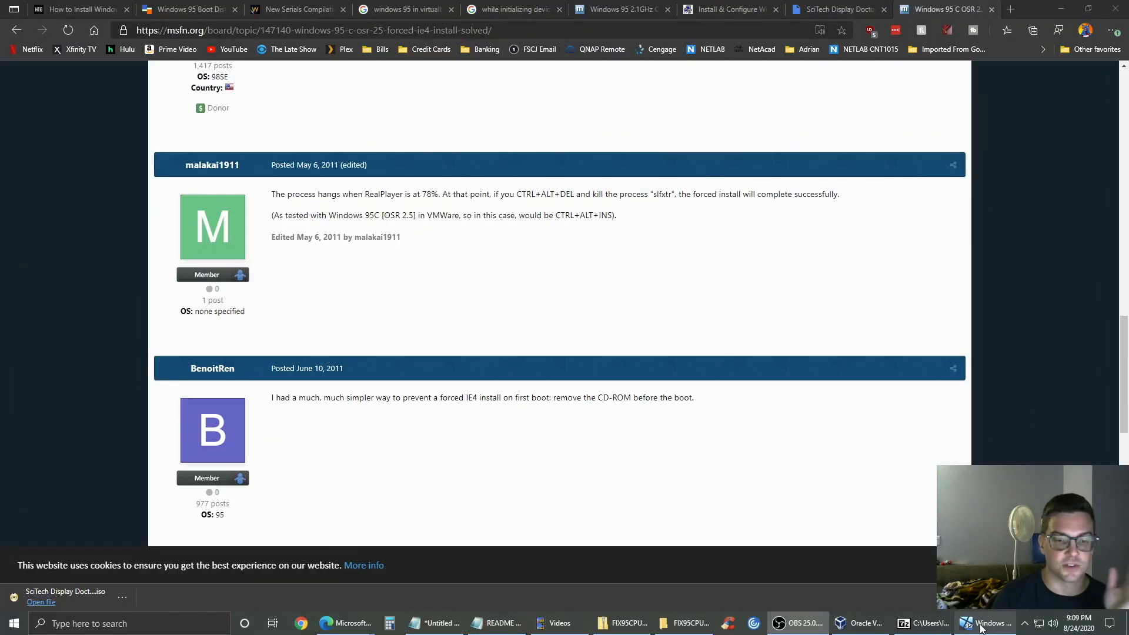
{"action": "left_click", "coordinate": [981, 629]}
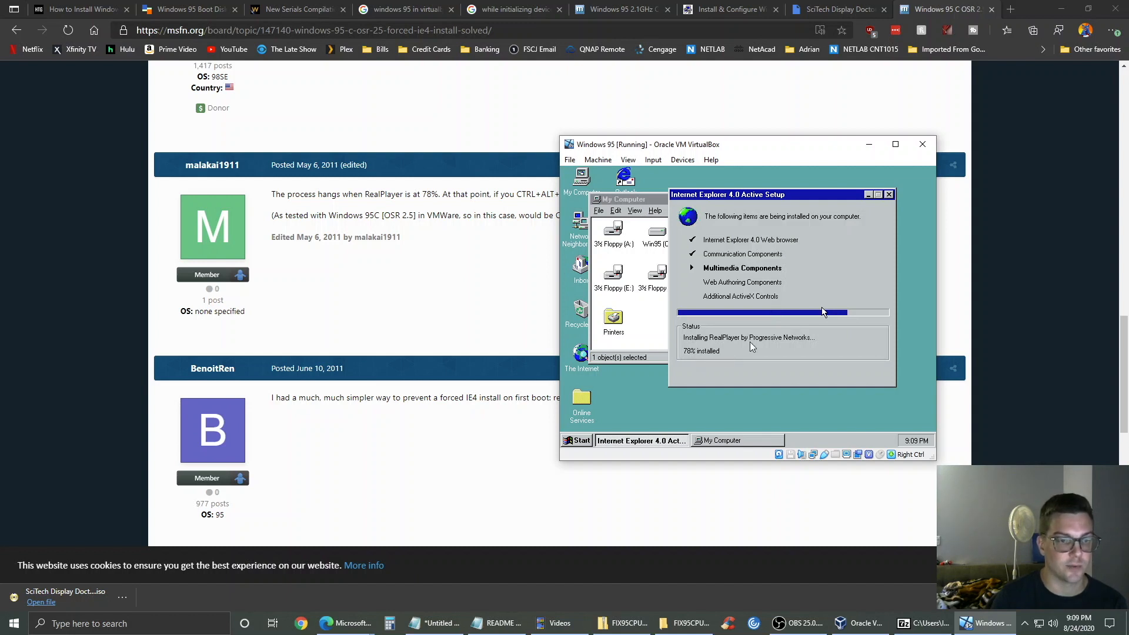
- End the hung Slfxtr task in the Windows 95 virtual machine so the Internet Explorer 4.0 setup can continue
{"action": "left_click", "coordinate": [499, 294]}
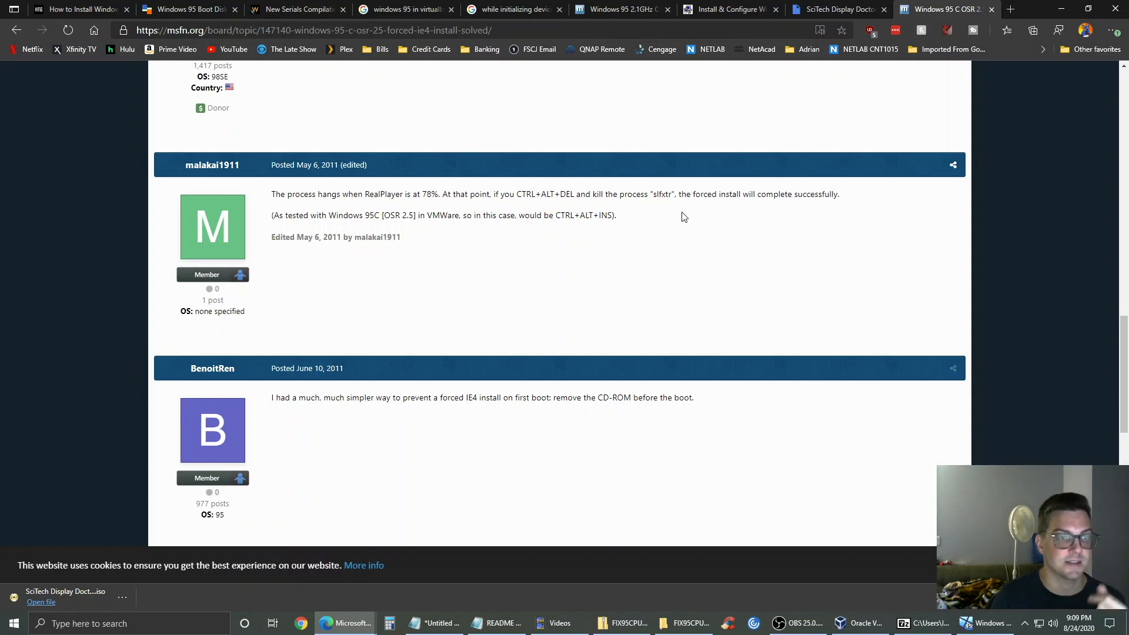
{"action": "left_click", "coordinate": [986, 623]}
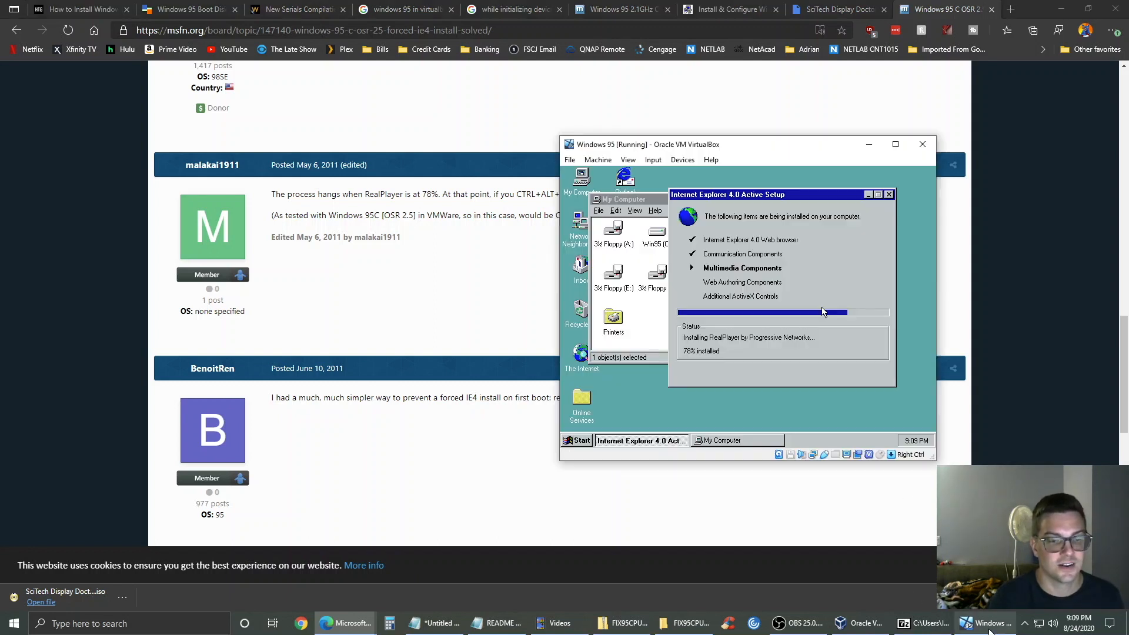
{"action": "left_click", "coordinate": [653, 160]}
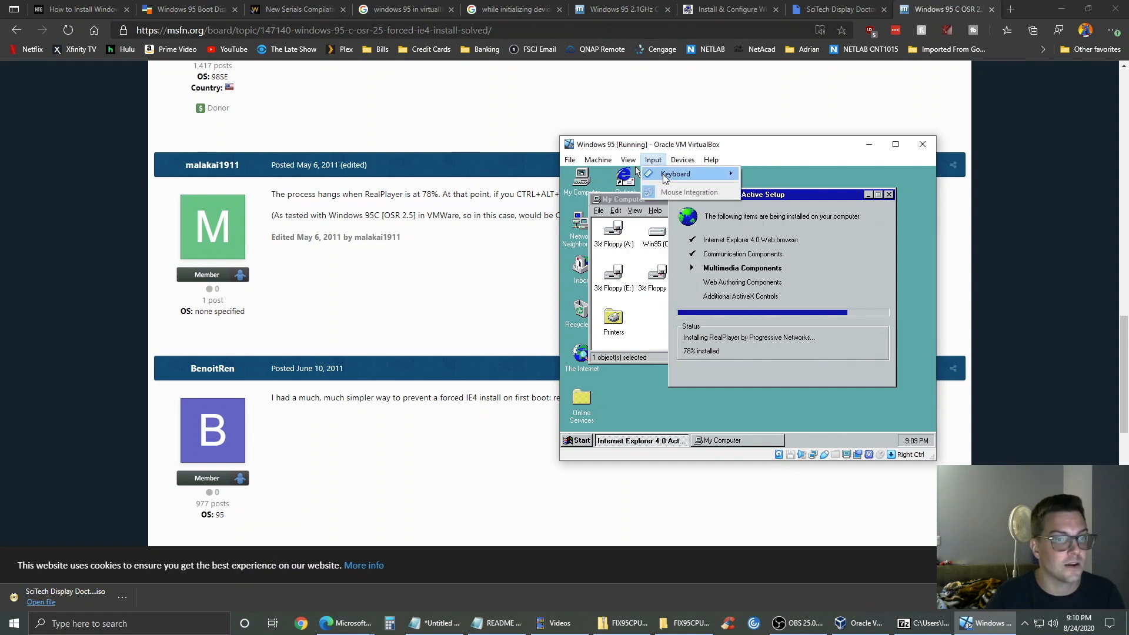
{"action": "mouse_move", "coordinate": [683, 174]}
{"action": "left_click", "coordinate": [759, 196]}
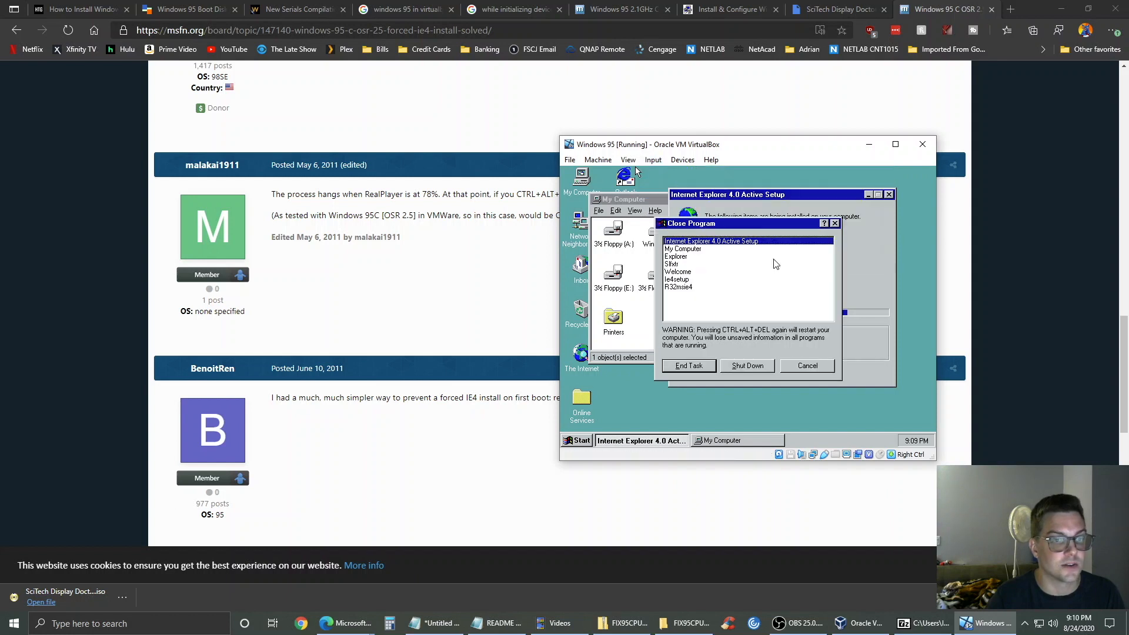
{"action": "left_click", "coordinate": [680, 264]}
{"action": "left_click", "coordinate": [690, 365]}
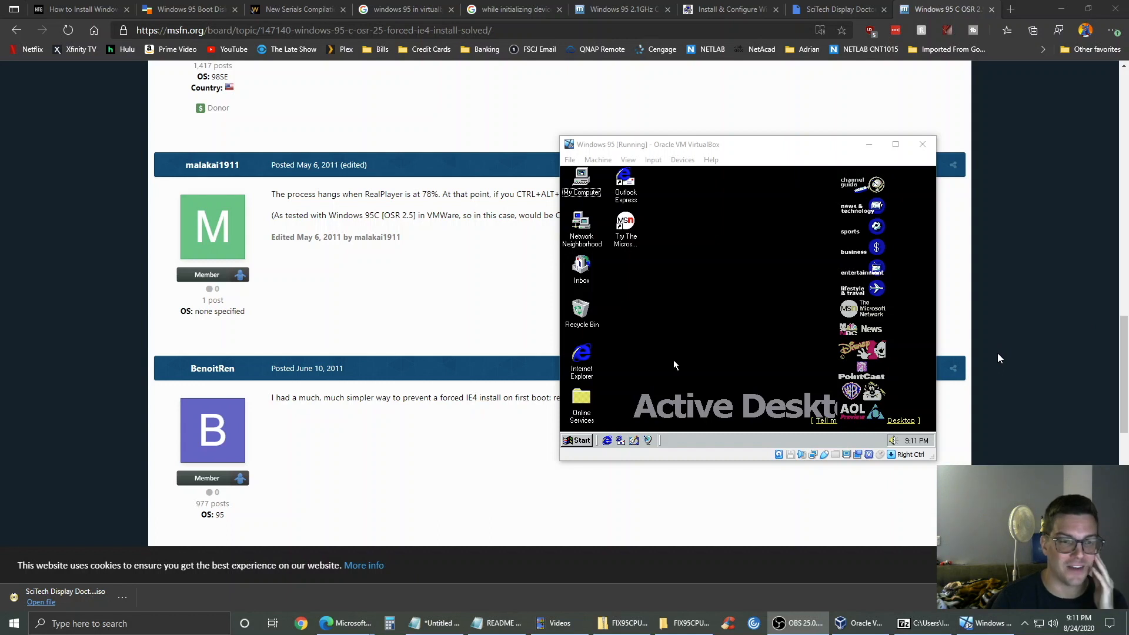
- Shut down the Windows 95 guest from its desktop
{"action": "left_click", "coordinate": [676, 300]}
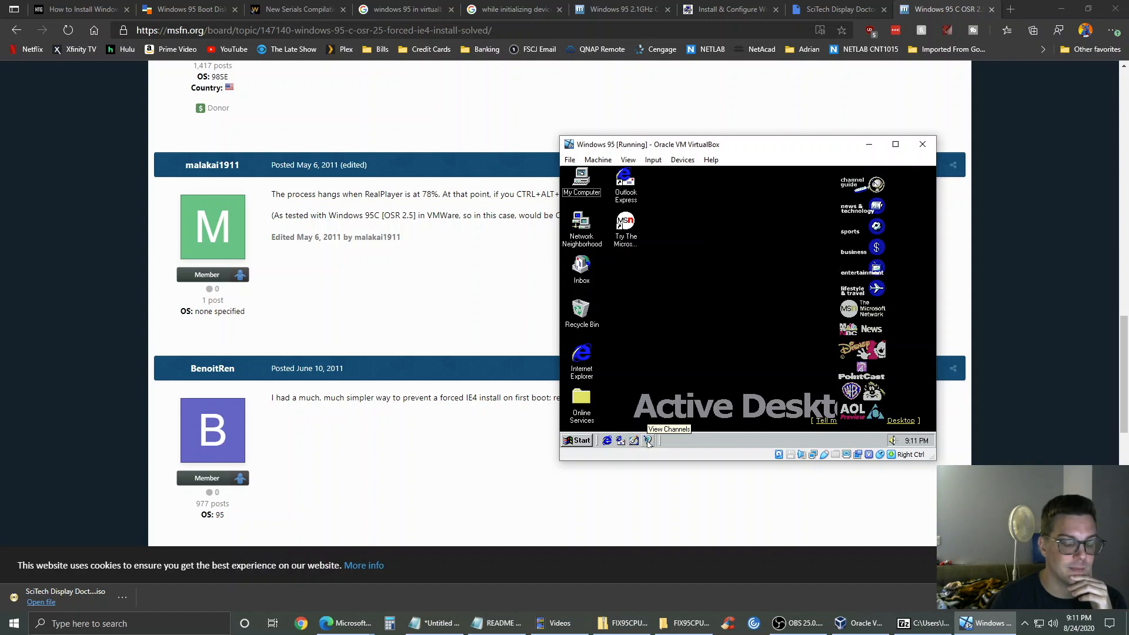
{"action": "left_click", "coordinate": [589, 442]}
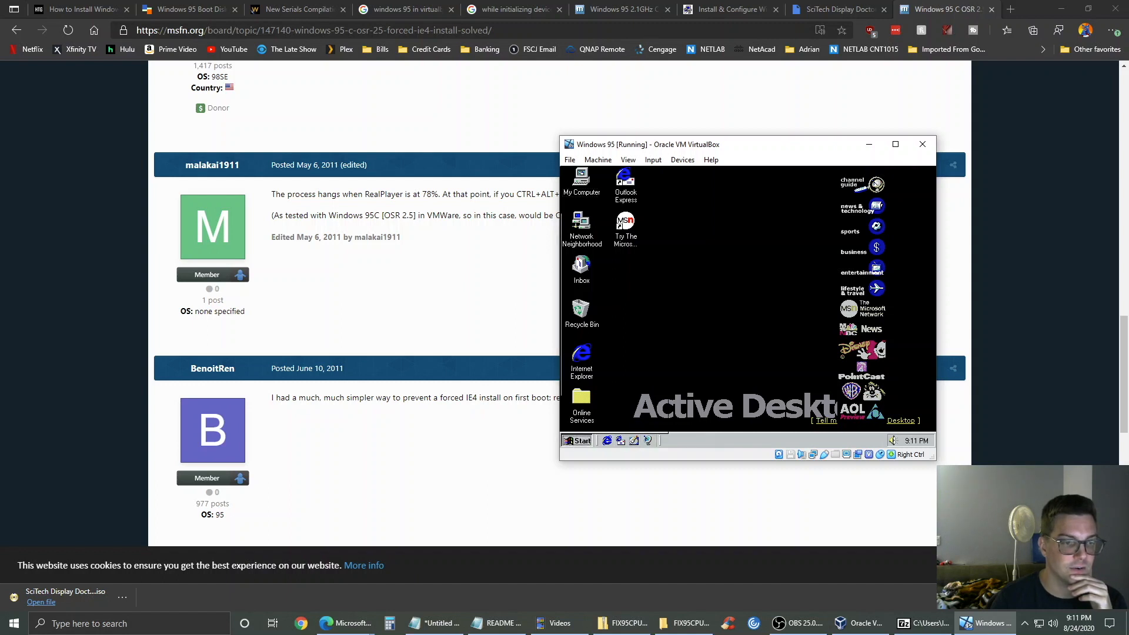
{"action": "left_click", "coordinate": [590, 442]}
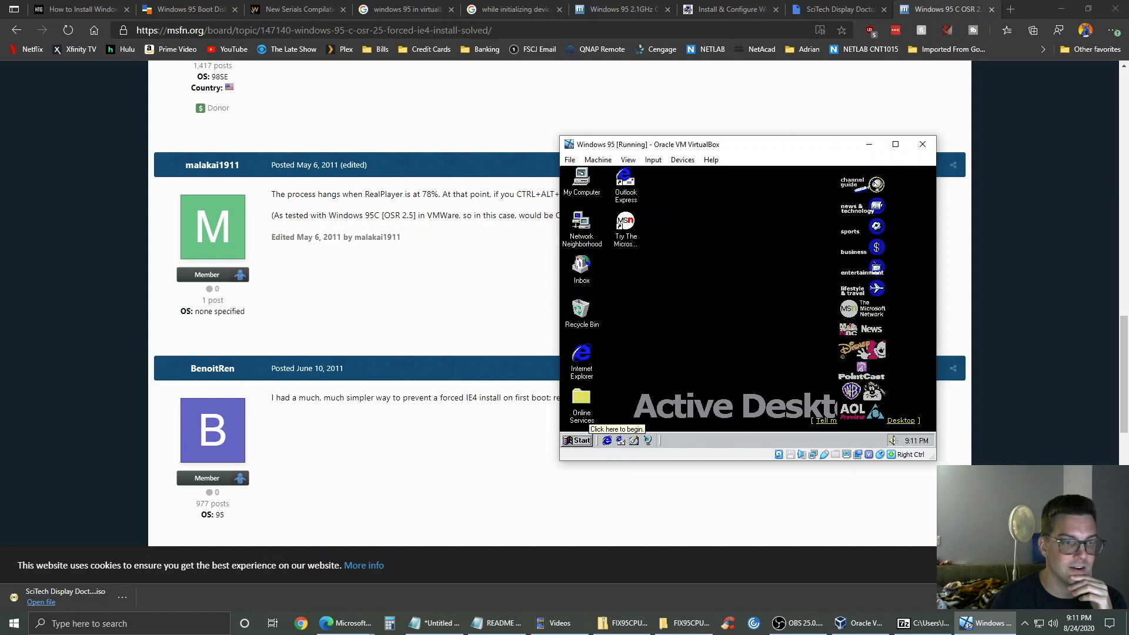
{"action": "left_click", "coordinate": [590, 440]}
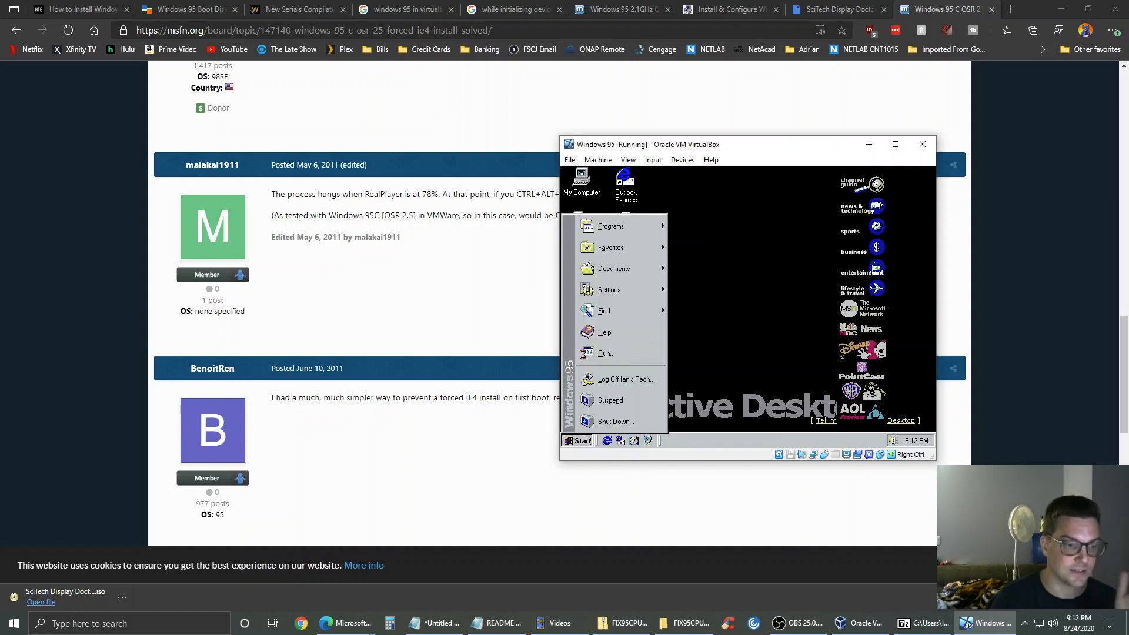
{"action": "left_click", "coordinate": [615, 421]}
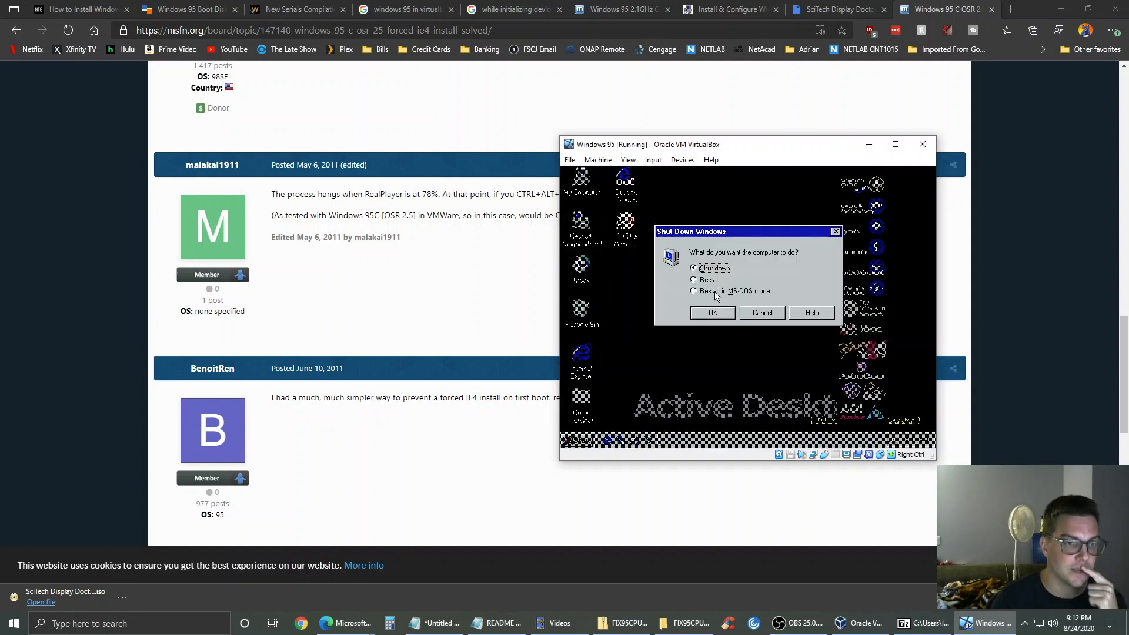
{"action": "left_click", "coordinate": [728, 310]}
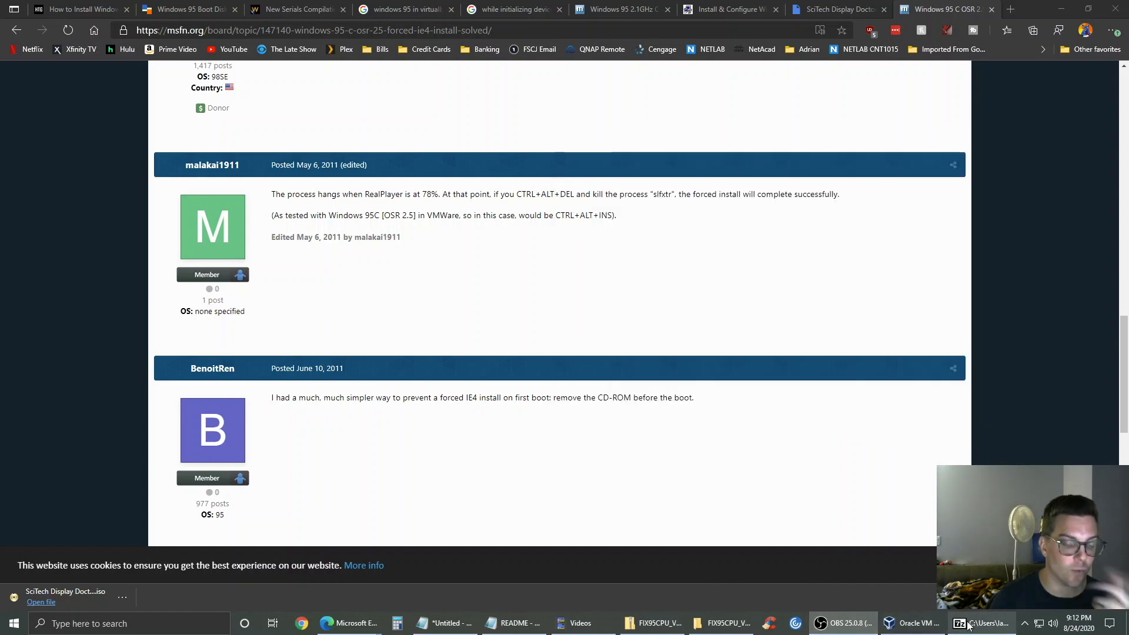
- In VirtualBox Manager, add an optical drive to the IDE controller in the Windows 95 machine's storage settings
{"action": "left_click", "coordinate": [915, 623]}
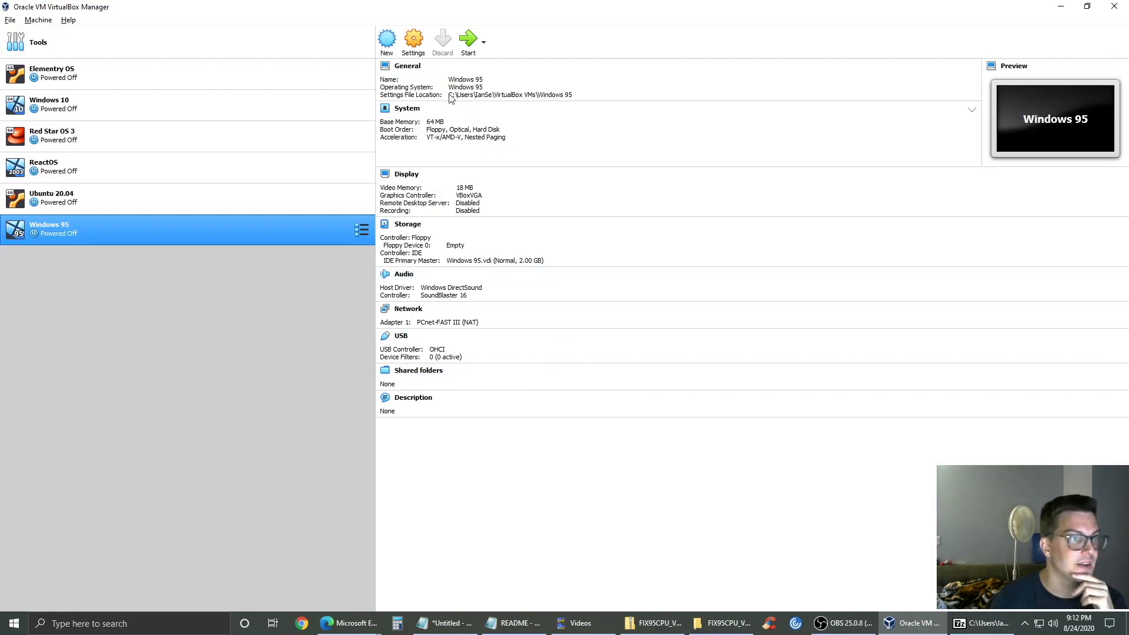
{"action": "left_click", "coordinate": [414, 38]}
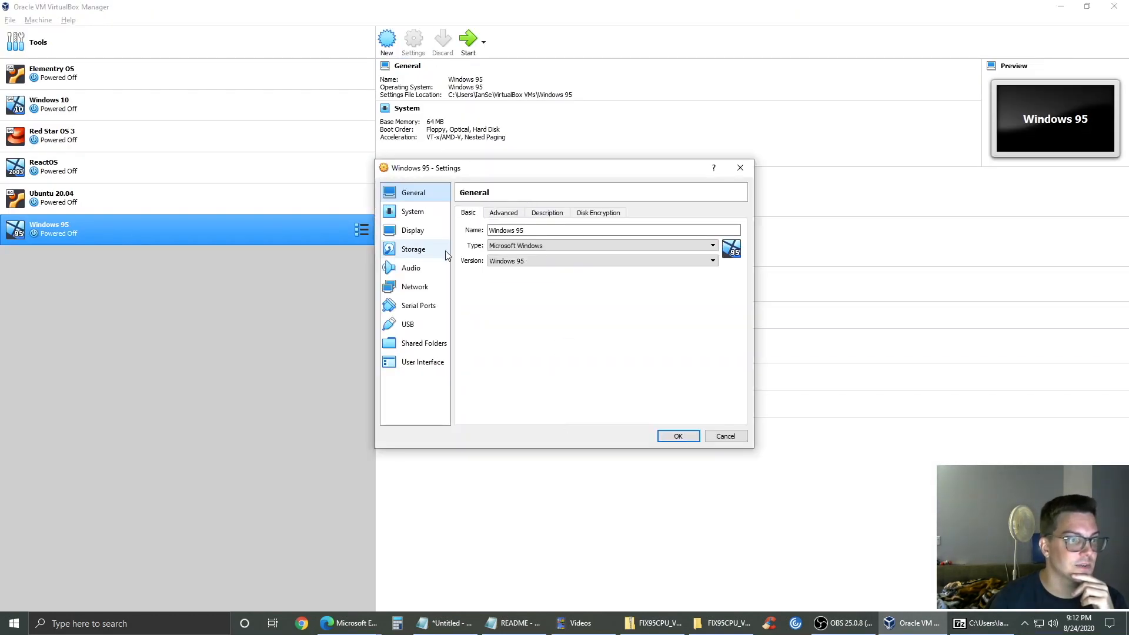
{"action": "left_click", "coordinate": [421, 250]}
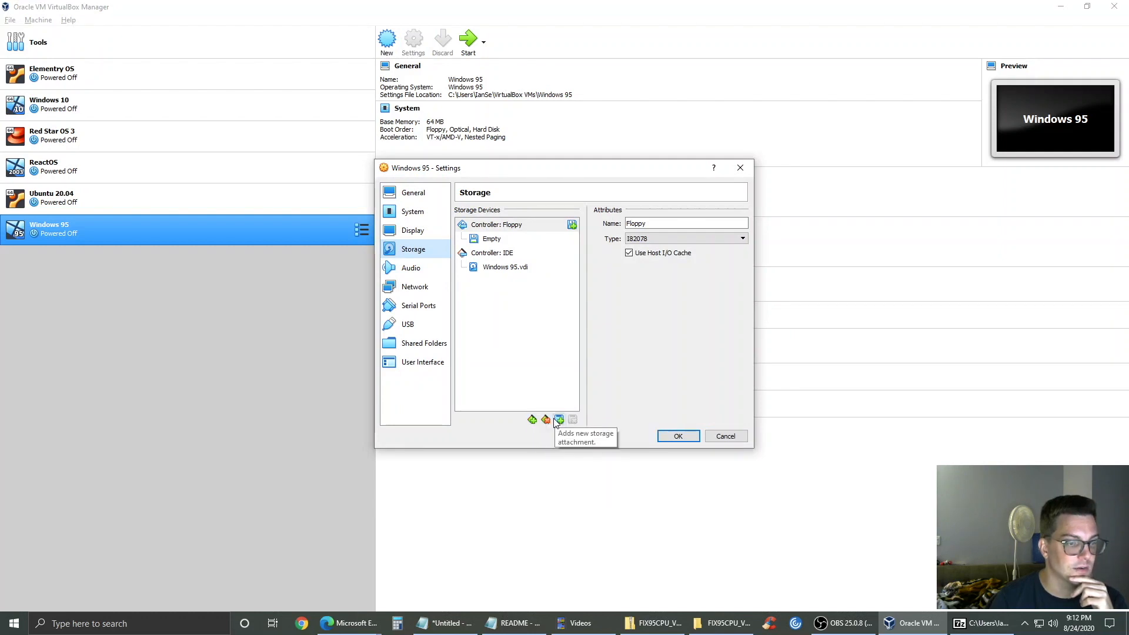
{"action": "left_click", "coordinate": [533, 420]}
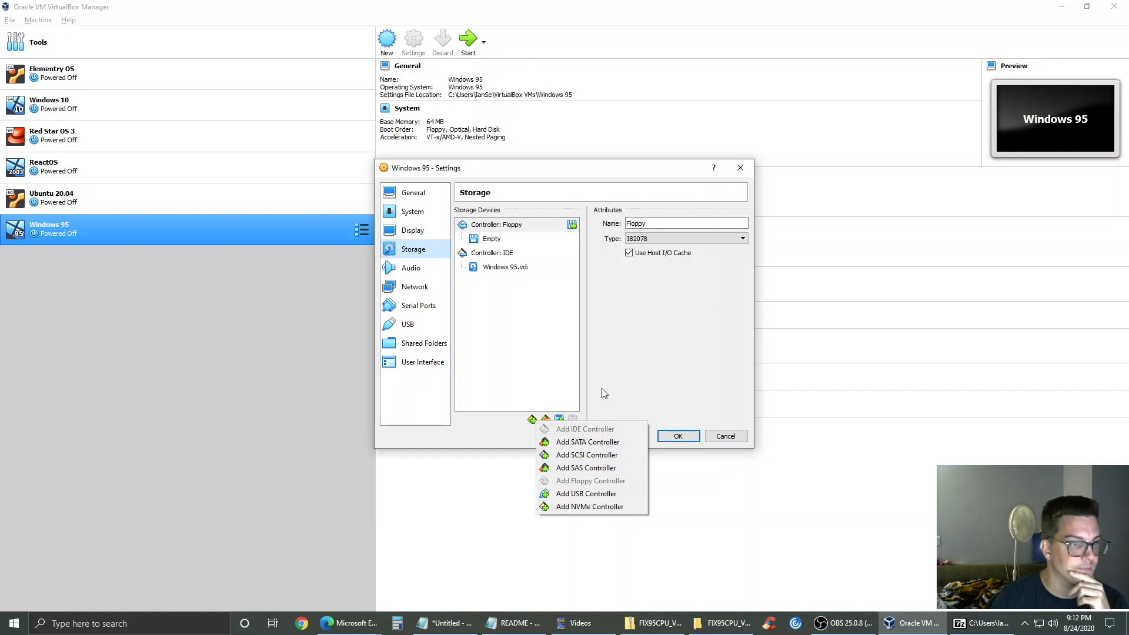
{"action": "left_click", "coordinate": [519, 256]}
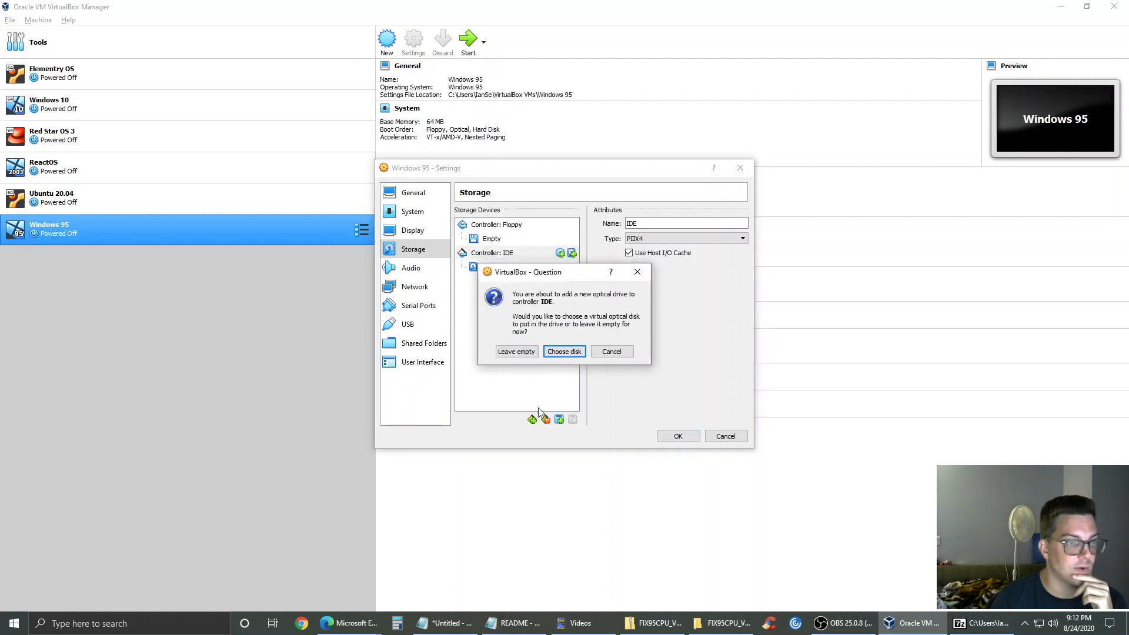
- Choose the SciTech Display Doctor 7 Beta image from the Downloads folder as the disk for the optical drive
{"action": "left_click", "coordinate": [564, 351]}
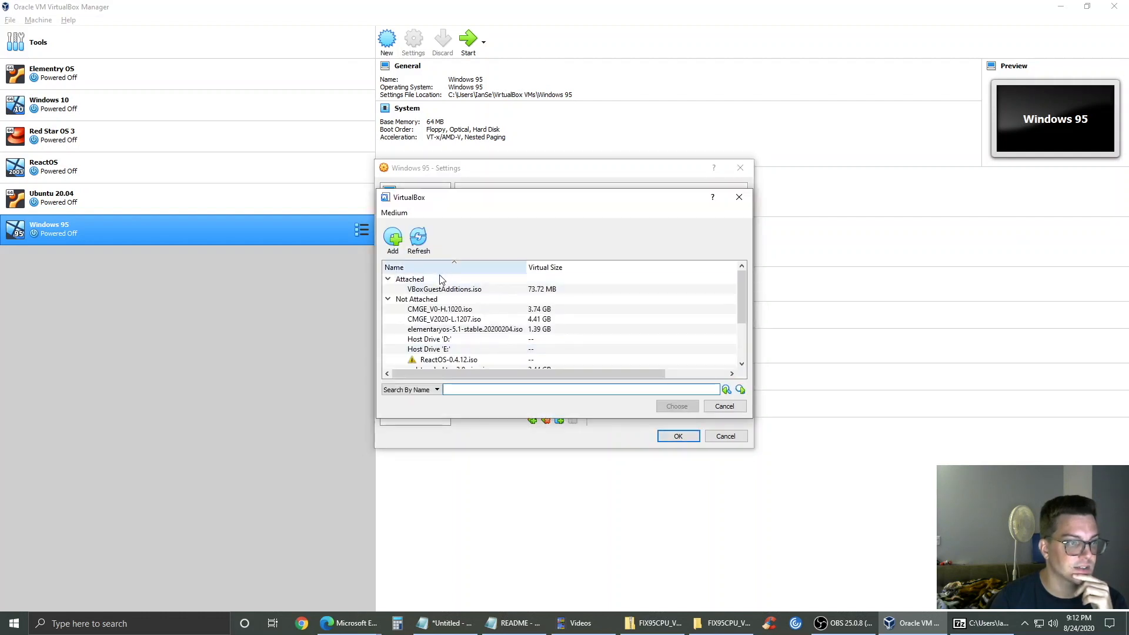
{"action": "left_click", "coordinate": [392, 236]}
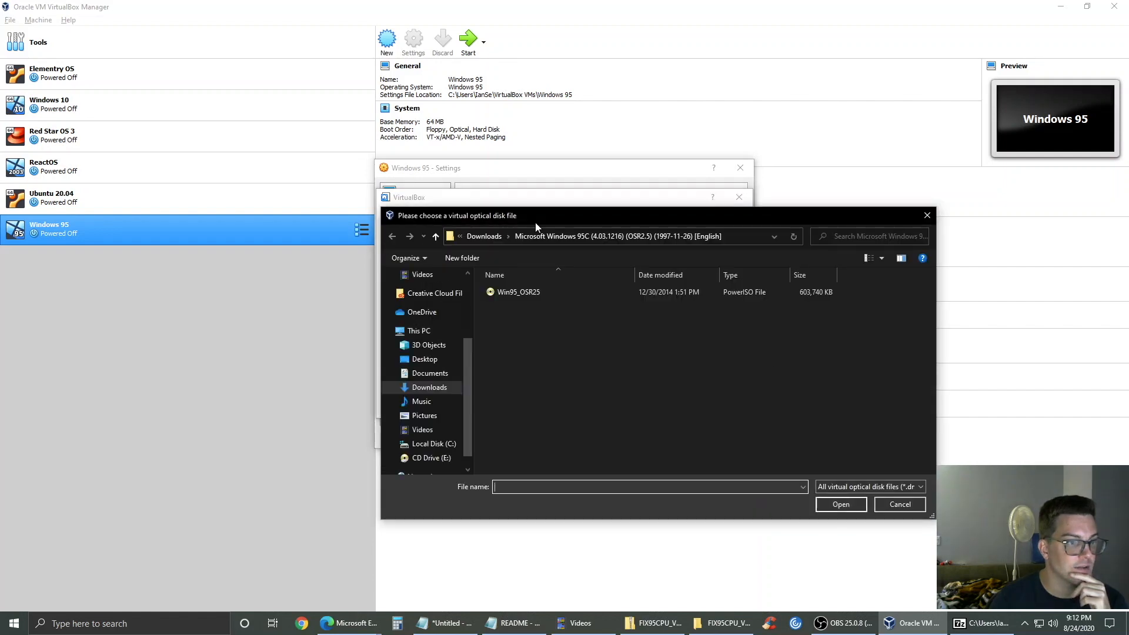
{"action": "left_click", "coordinate": [485, 236]}
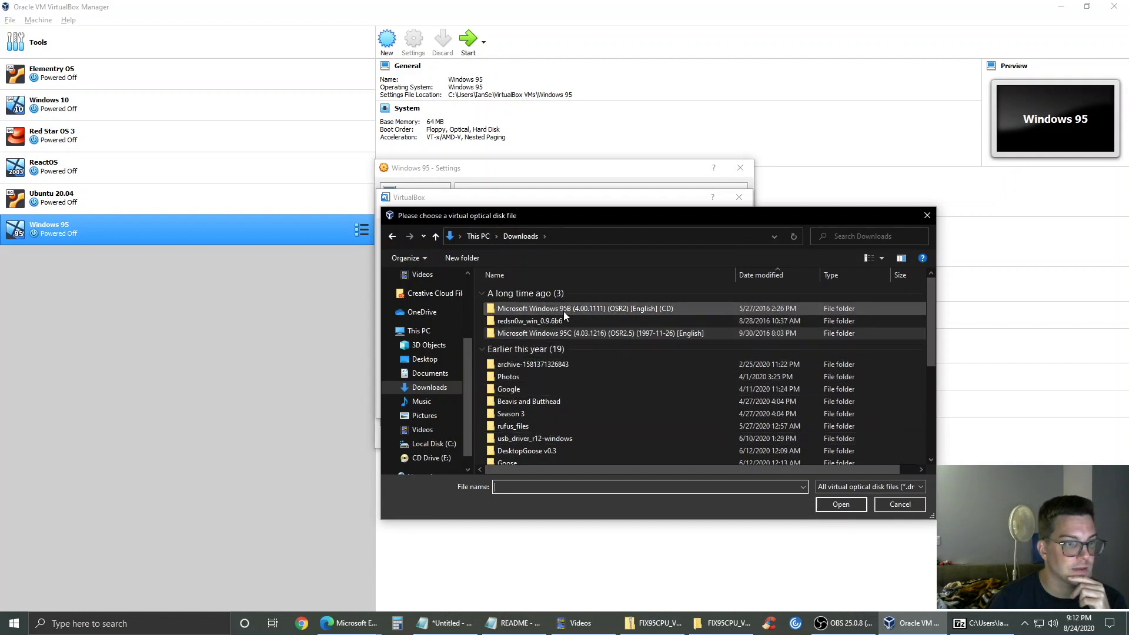
{"action": "left_click_drag", "start_coordinate": [930, 308], "coordinate": [944, 412]}
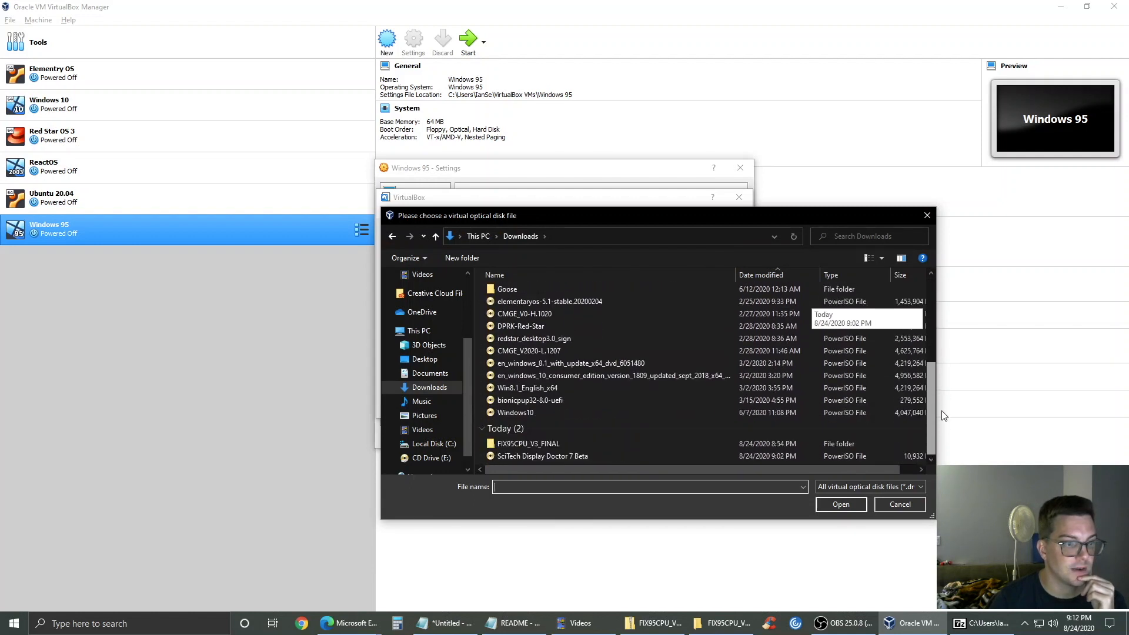
{"action": "left_click", "coordinate": [564, 455]}
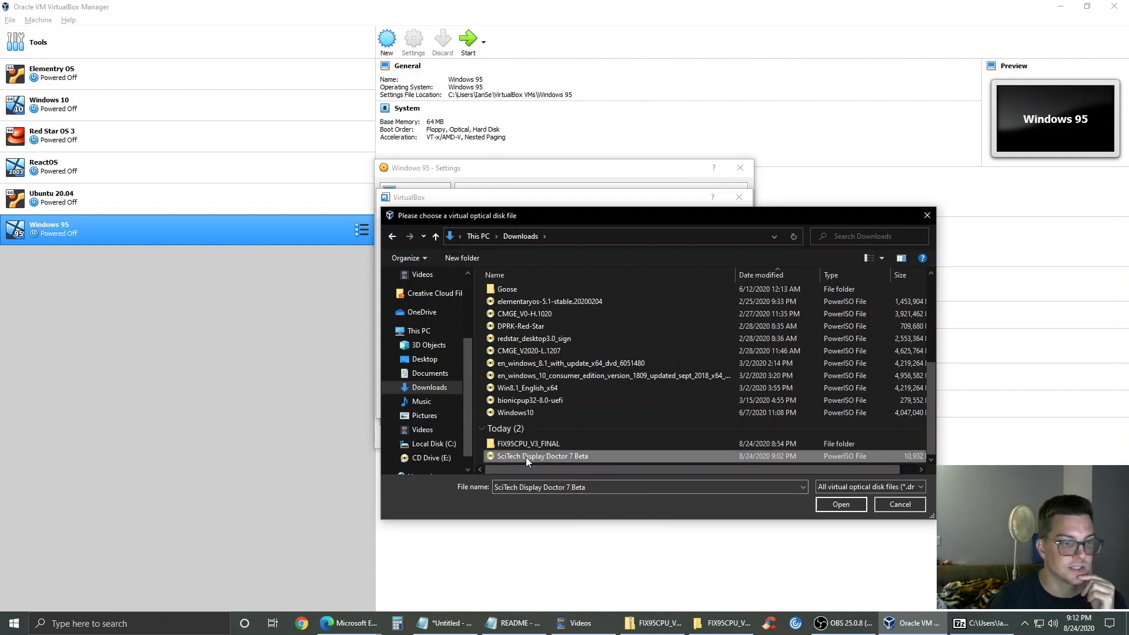
{"action": "left_click", "coordinate": [842, 504]}
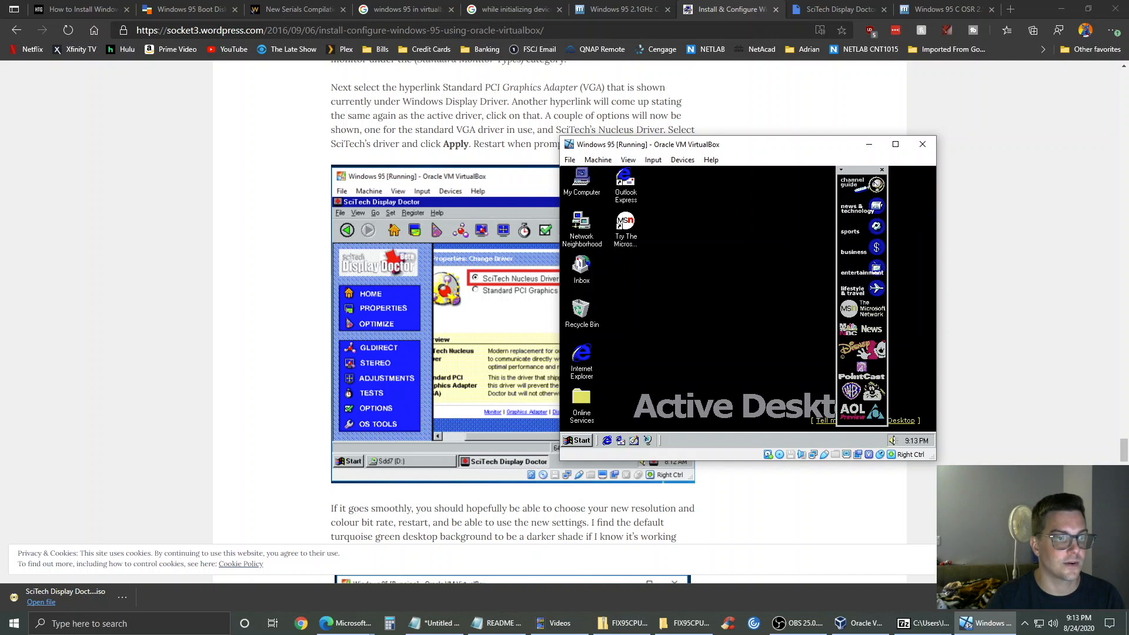
- Open the Sdd7 (G:) disc through My Computer in the guest and launch the SciTech Display Doctor setup
{"action": "double_click", "coordinate": [685, 200]}
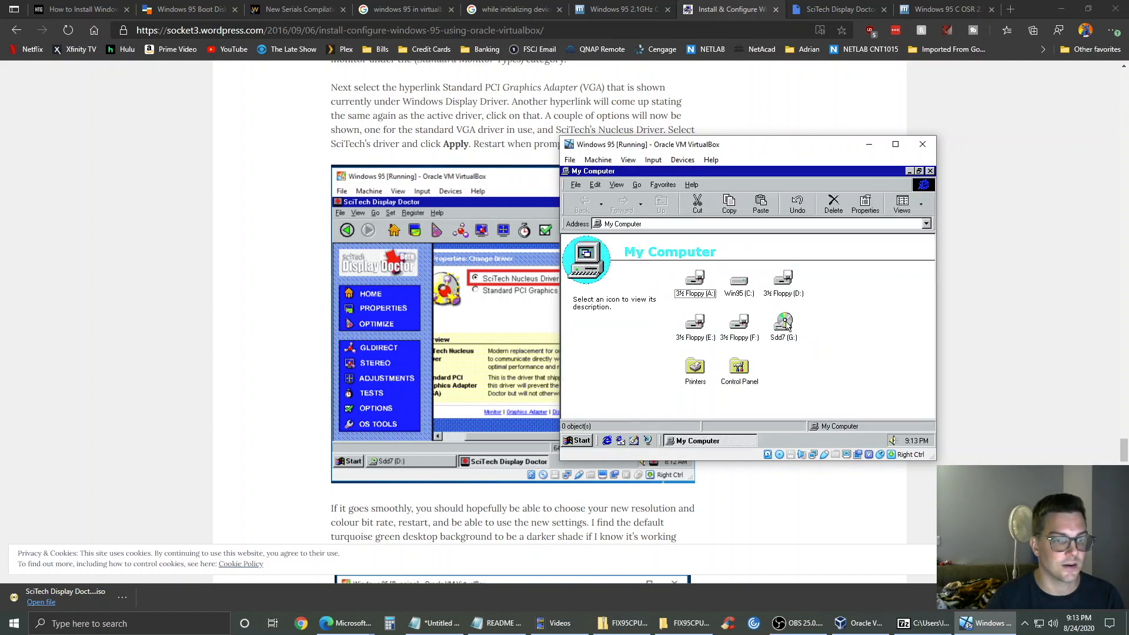
{"action": "double_click", "coordinate": [786, 322]}
{"action": "double_click", "coordinate": [692, 286]}
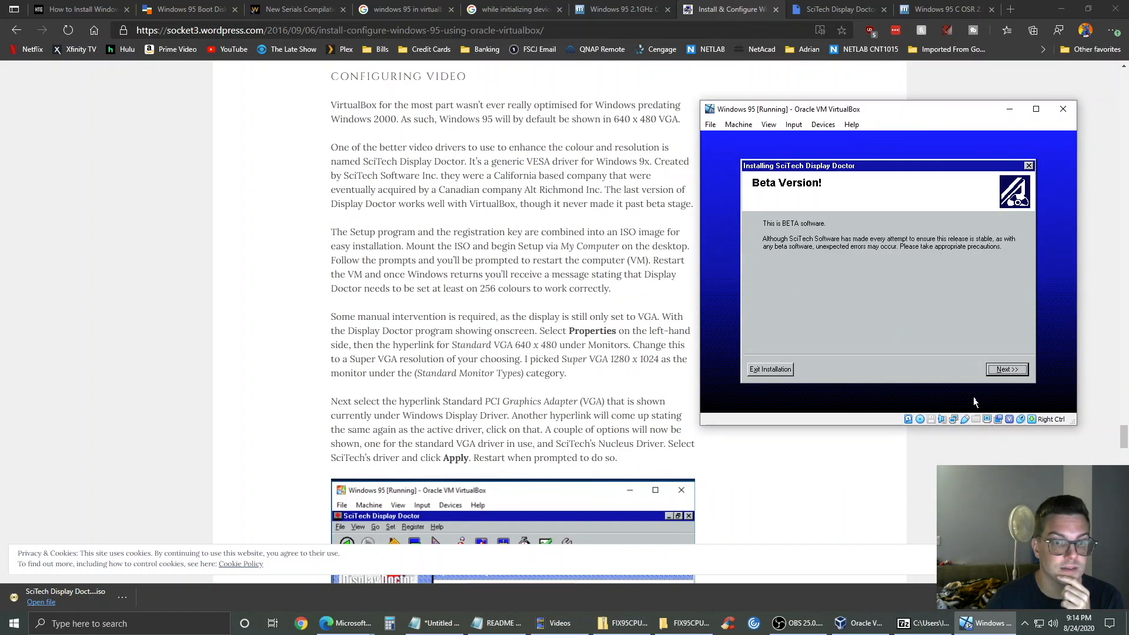
- Go through the setup wizard, agree to the software license terms and start installing SciTech Display Doctor
{"action": "left_click", "coordinate": [989, 371]}
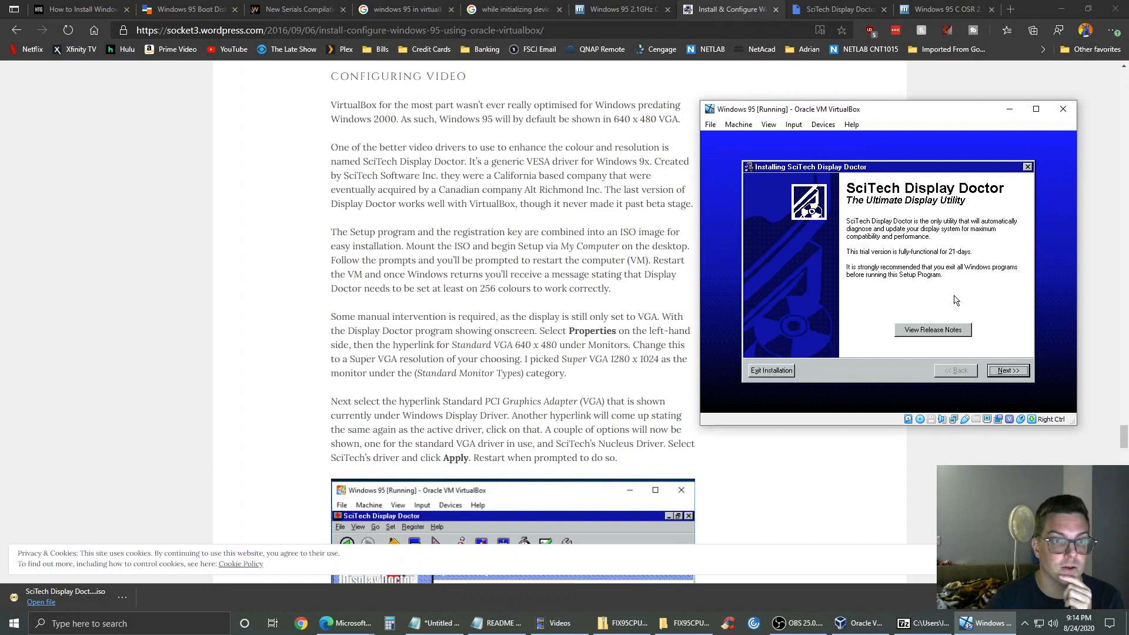
{"action": "left_click", "coordinate": [1001, 370]}
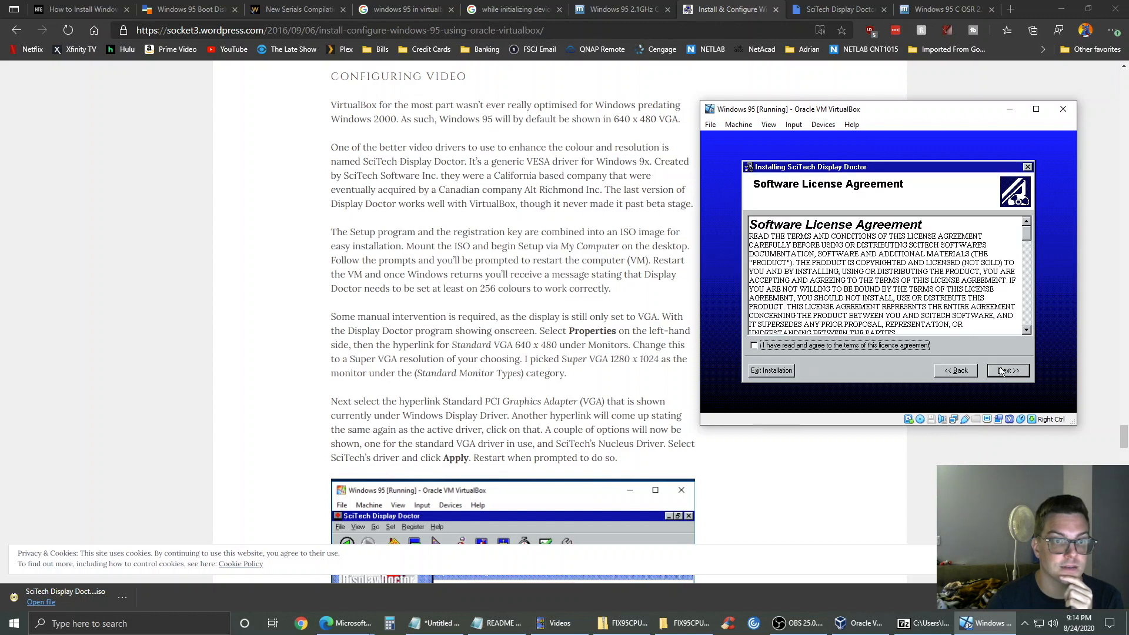
{"action": "left_click", "coordinate": [814, 346]}
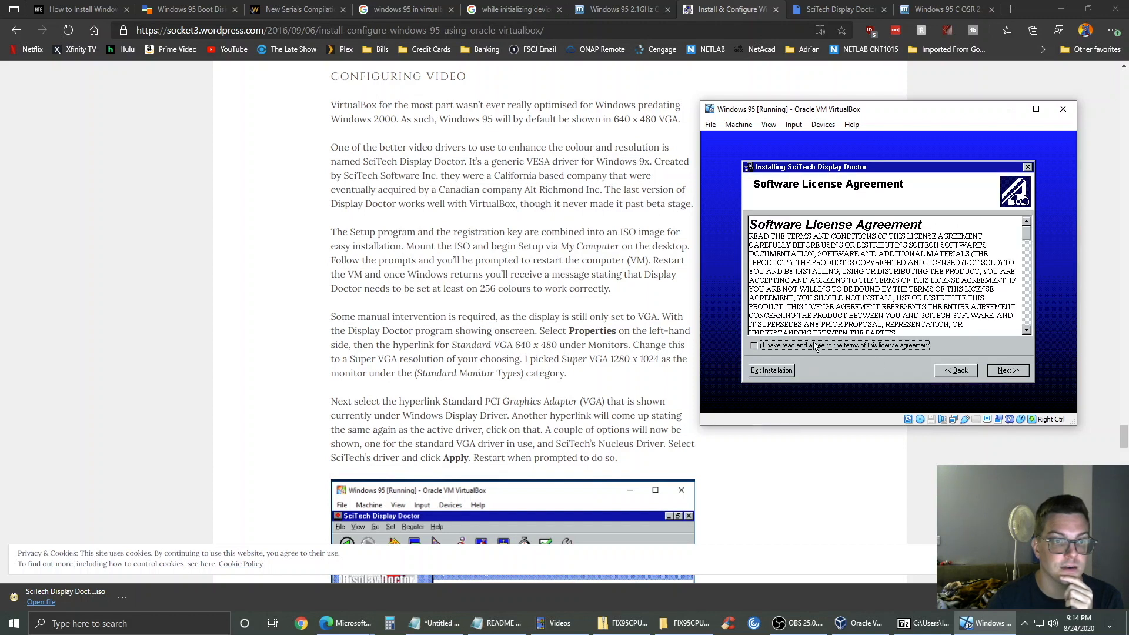
{"action": "left_click", "coordinate": [1000, 373]}
{"action": "left_click", "coordinate": [1000, 373]}
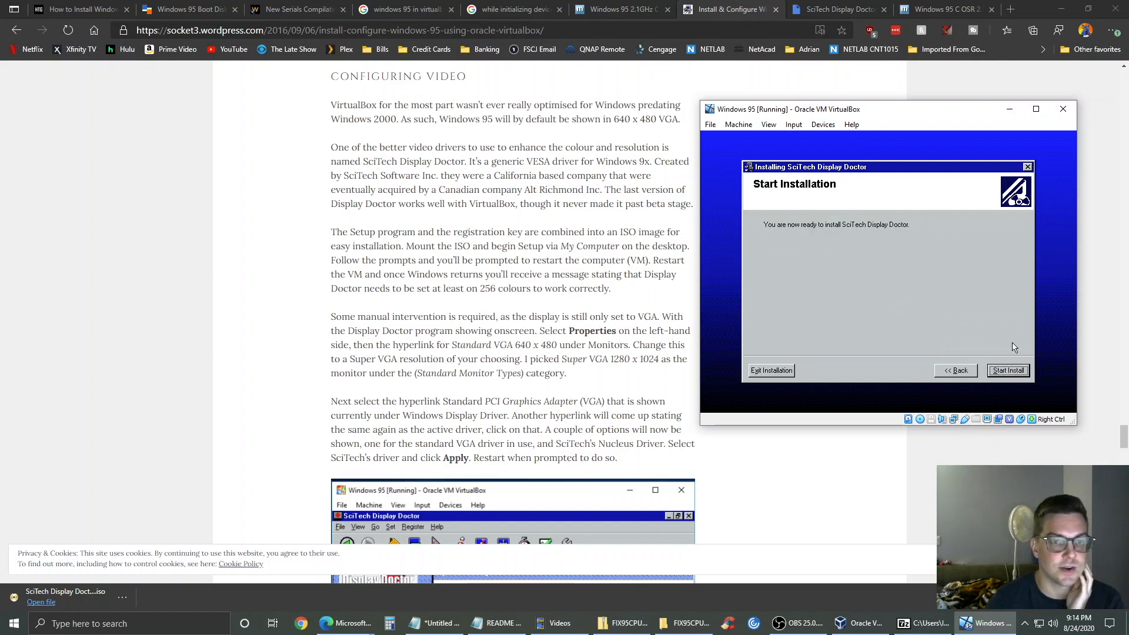
{"action": "left_click", "coordinate": [1024, 375]}
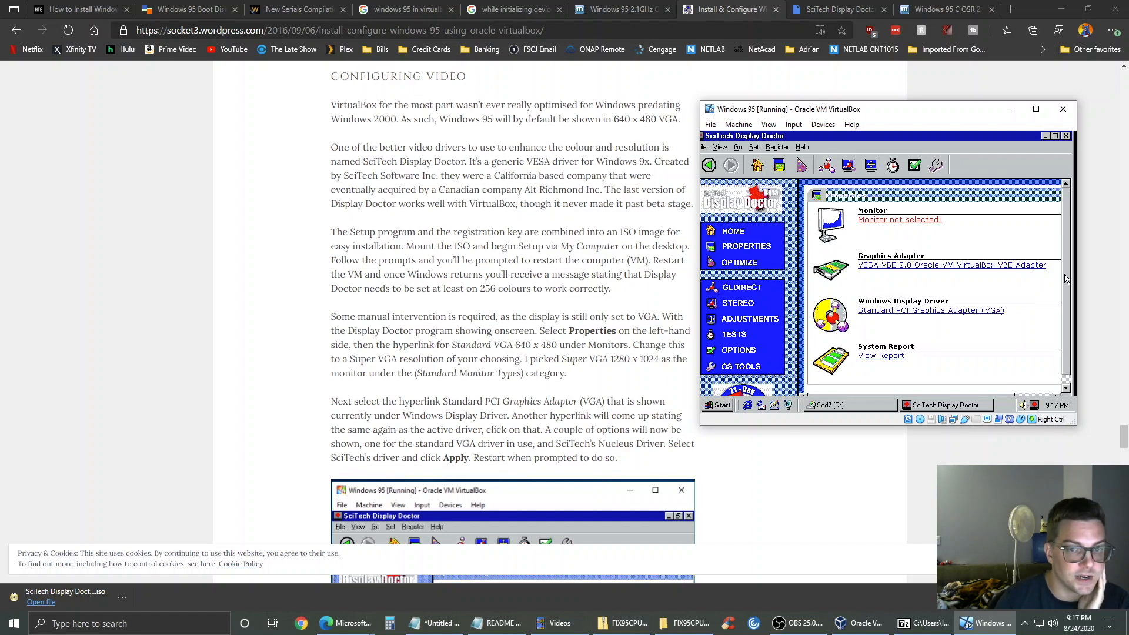
- Set the Display Doctor monitor to the Super VGA 1600x1200 model under (Standard monitor types)
{"action": "scroll", "coordinate": [1070, 309], "scroll_direction": "down", "scroll_amount": 1}
{"action": "scroll", "coordinate": [1066, 298], "scroll_direction": "up", "scroll_amount": 1}
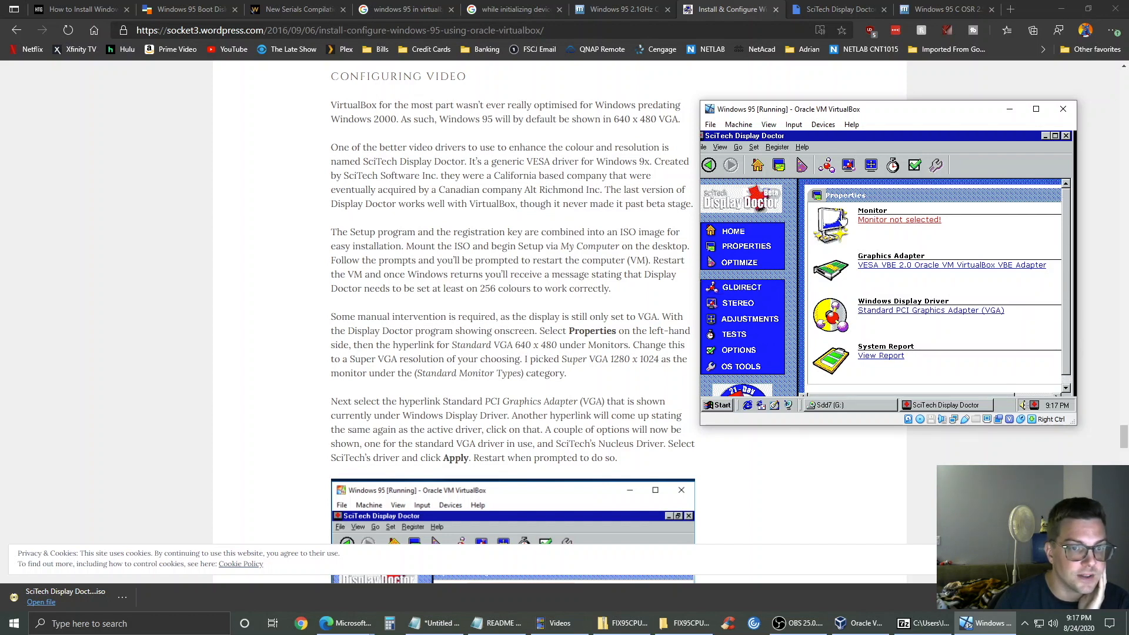
{"action": "left_click", "coordinate": [884, 220]}
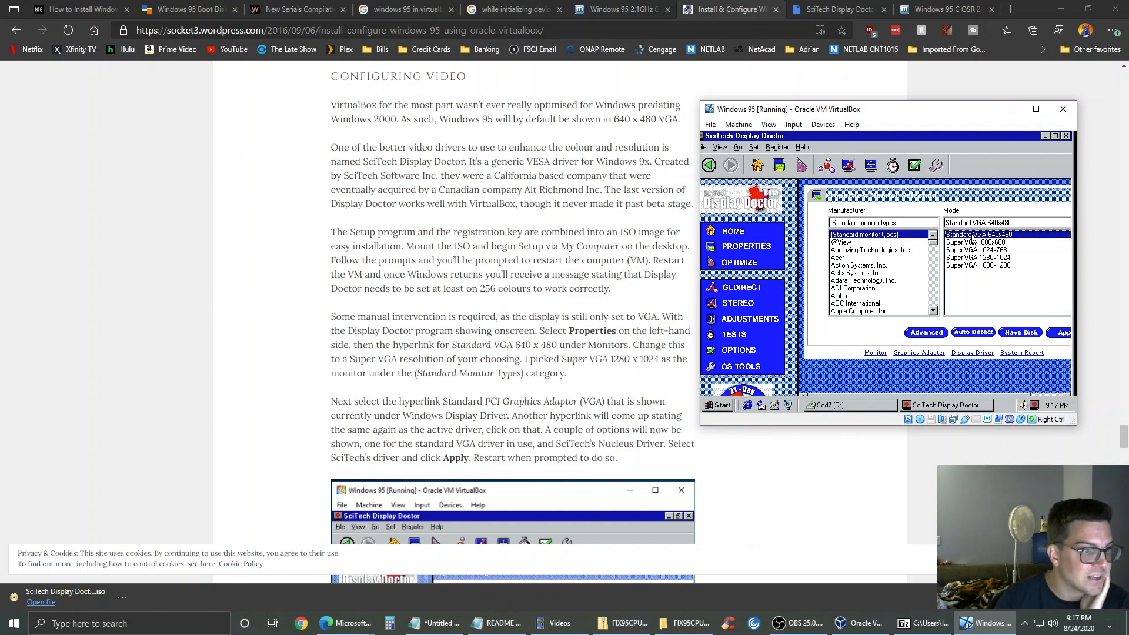
{"action": "left_click", "coordinate": [980, 265]}
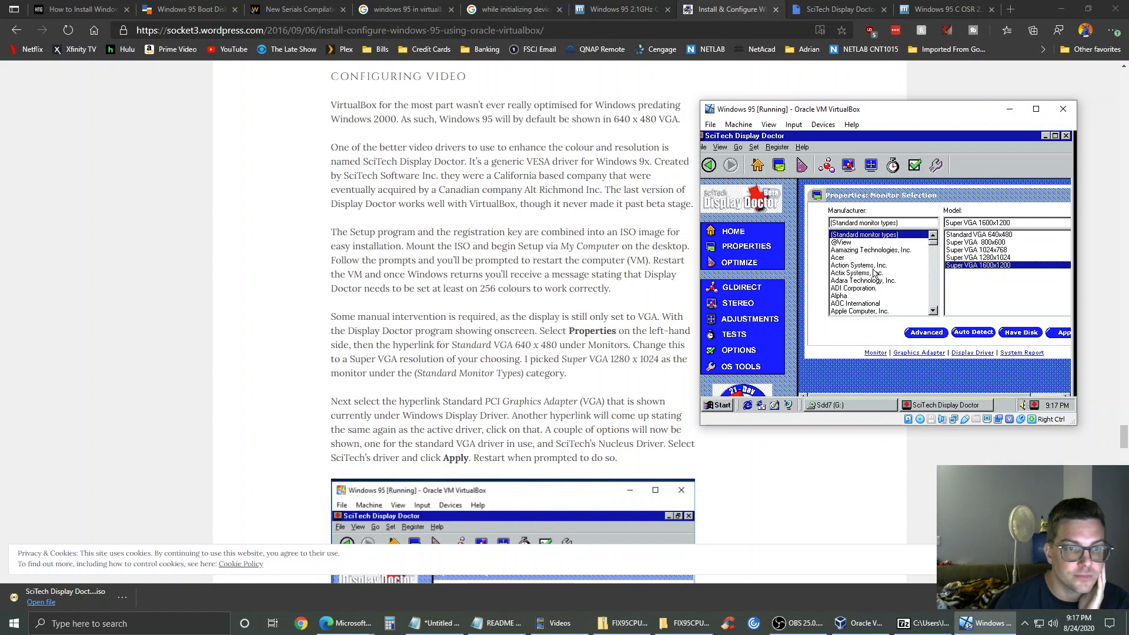
{"action": "scroll", "coordinate": [443, 307], "scroll_direction": "down", "scroll_amount": 1}
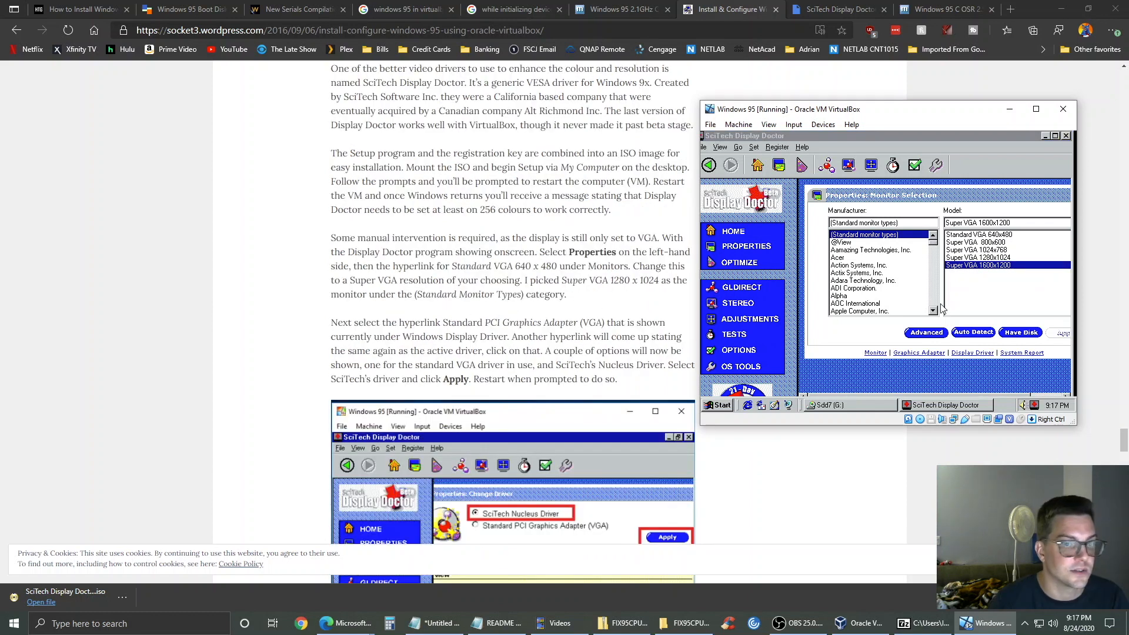
{"action": "left_click", "coordinate": [995, 259]}
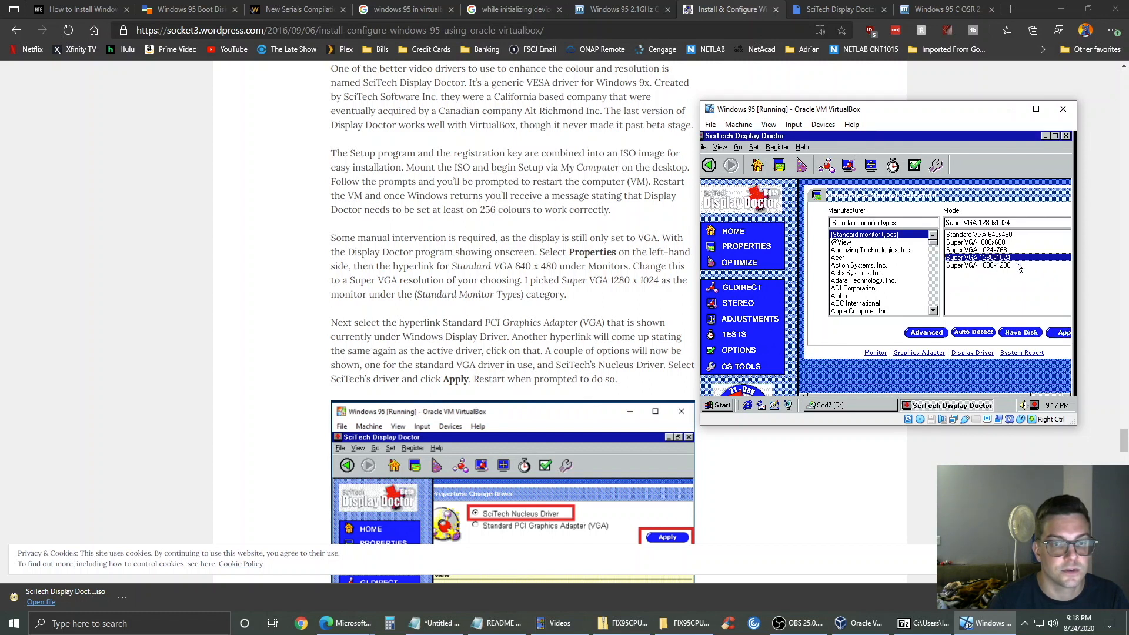
{"action": "left_click", "coordinate": [1018, 265]}
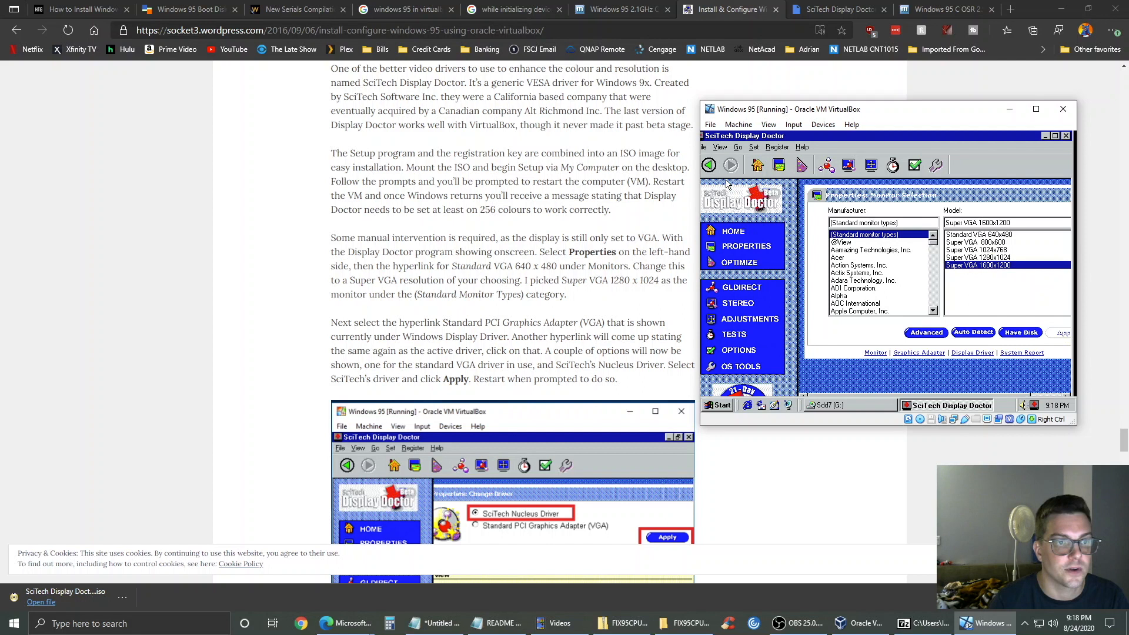
- Open the driver choices for the Windows display driver in Display Doctor's properties and try to apply the SciTech Nucleus Driver
{"action": "left_click", "coordinate": [732, 246]}
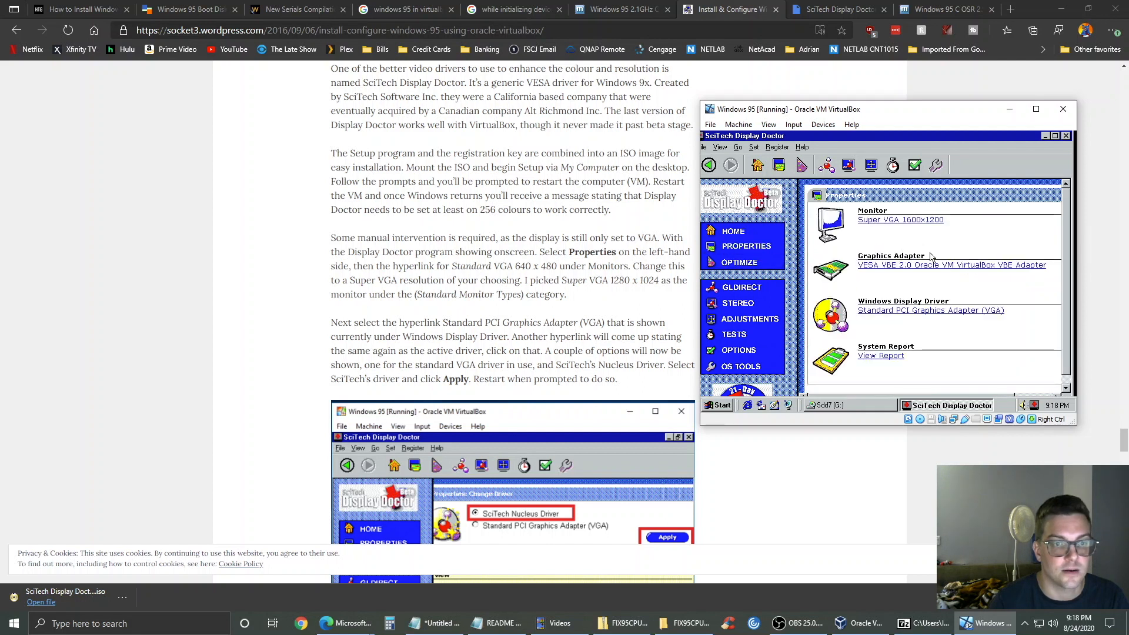
{"action": "left_click", "coordinate": [966, 315]}
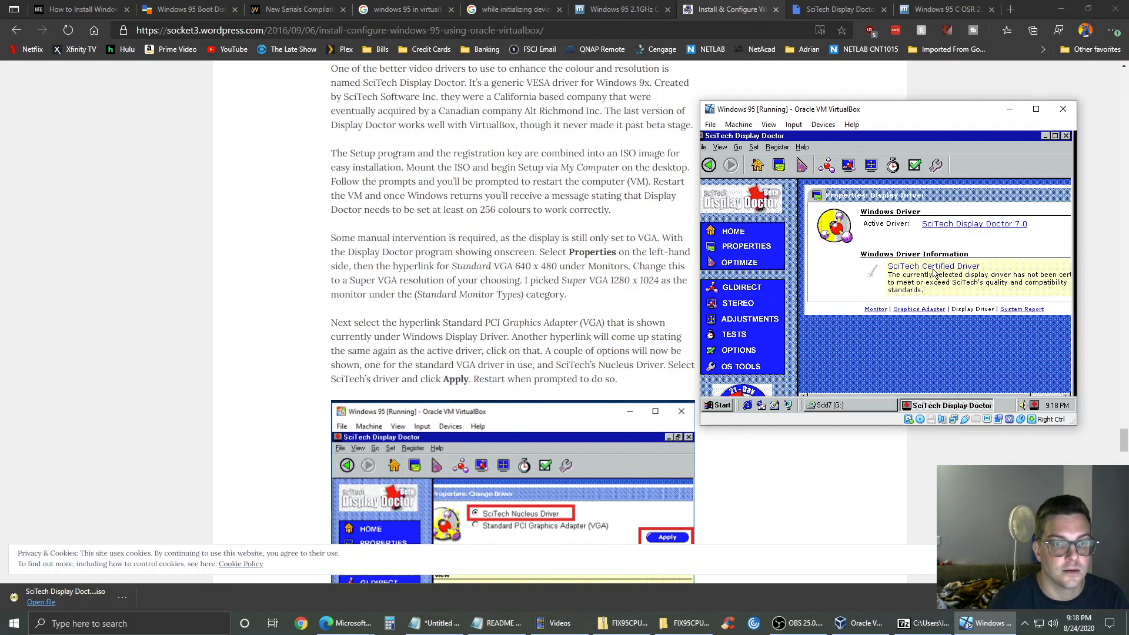
{"action": "left_click", "coordinate": [939, 226]}
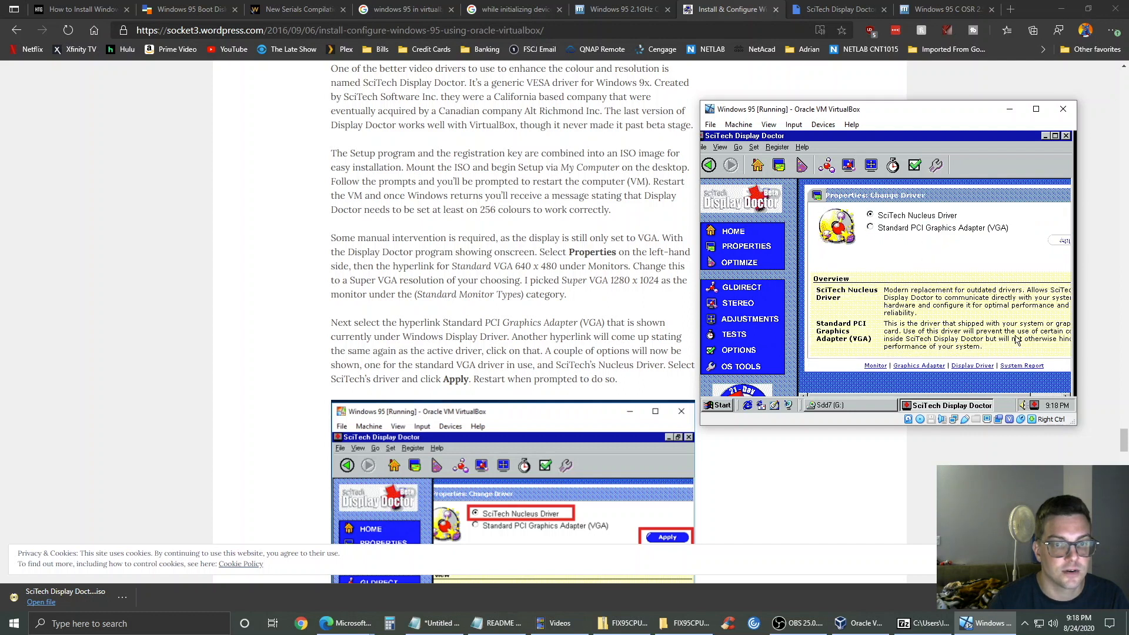
{"action": "left_click", "coordinate": [1055, 247]}
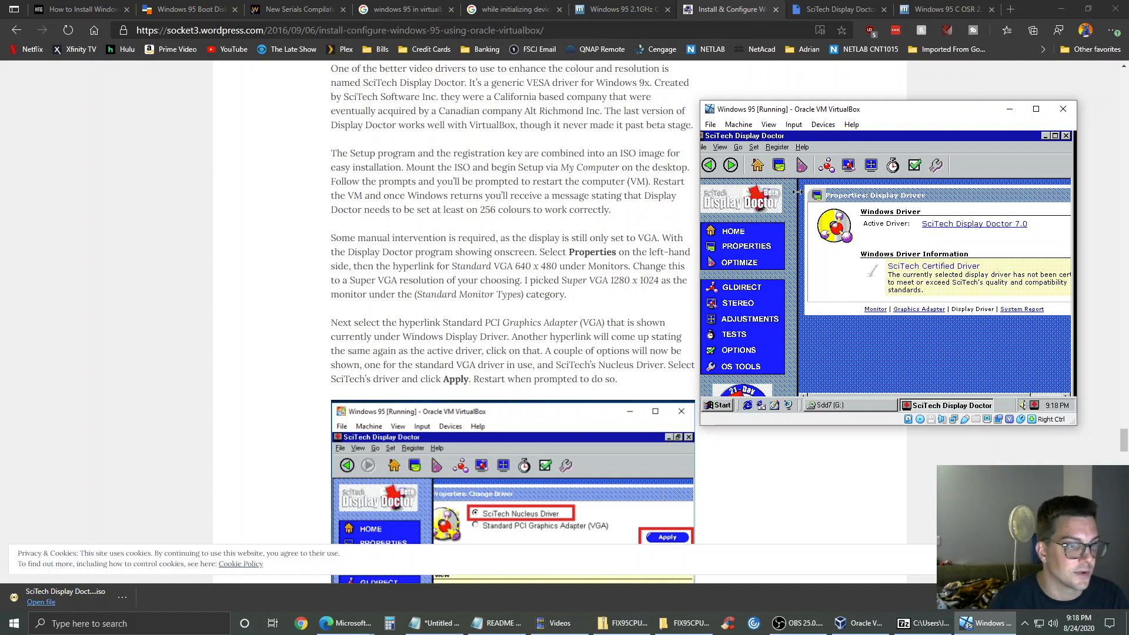
- Review the card information of the VESA VBE 2.0 graphics adapter and return to the driver choices
{"action": "left_click", "coordinate": [742, 247]}
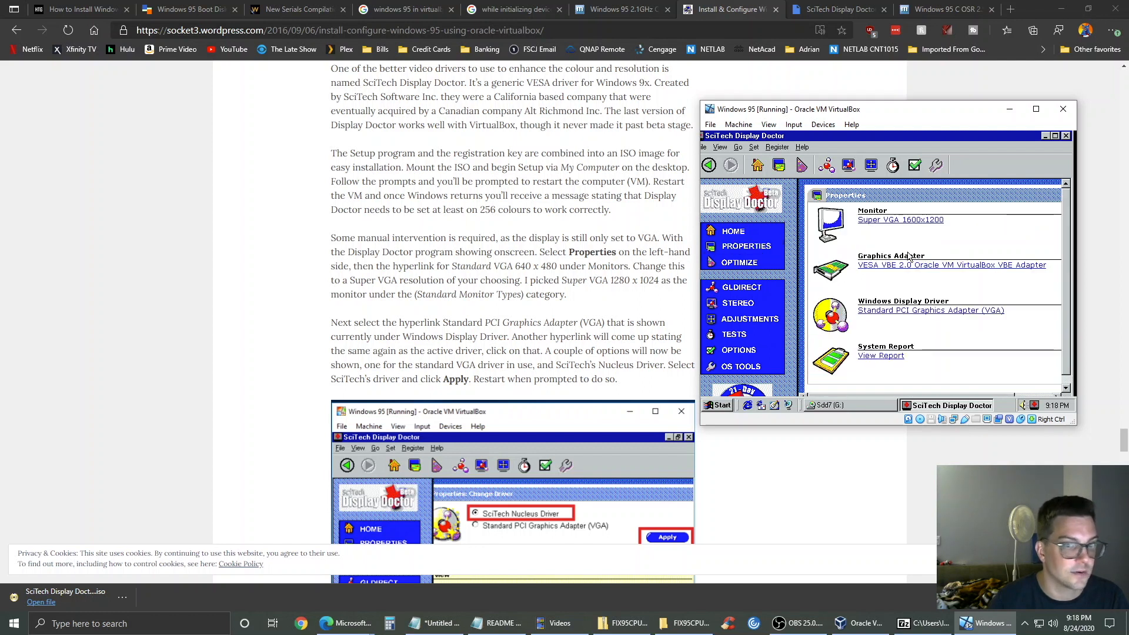
{"action": "left_click", "coordinate": [913, 266]}
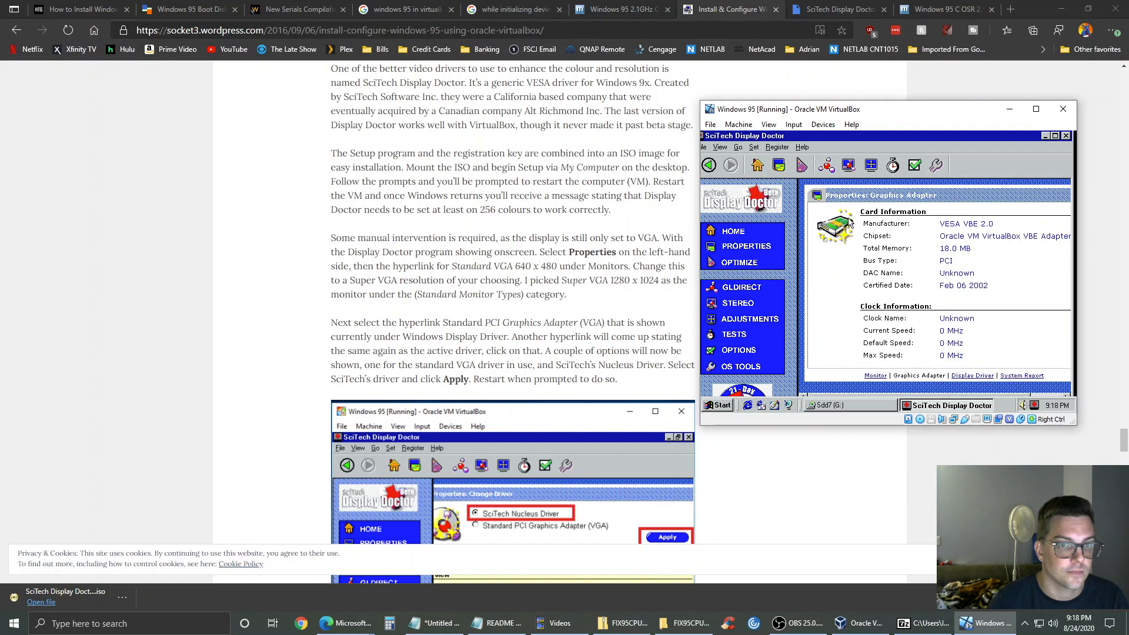
{"action": "left_click", "coordinate": [709, 165]}
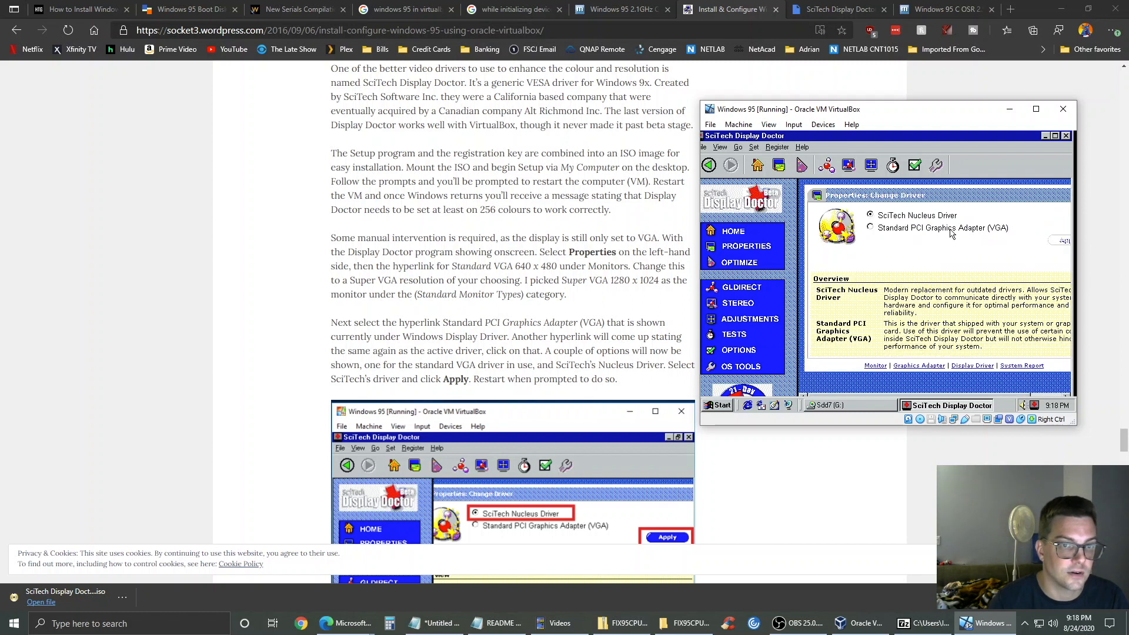
- Select and apply the SciTech Nucleus Driver as the display driver and restart the guest
{"action": "left_click", "coordinate": [871, 216]}
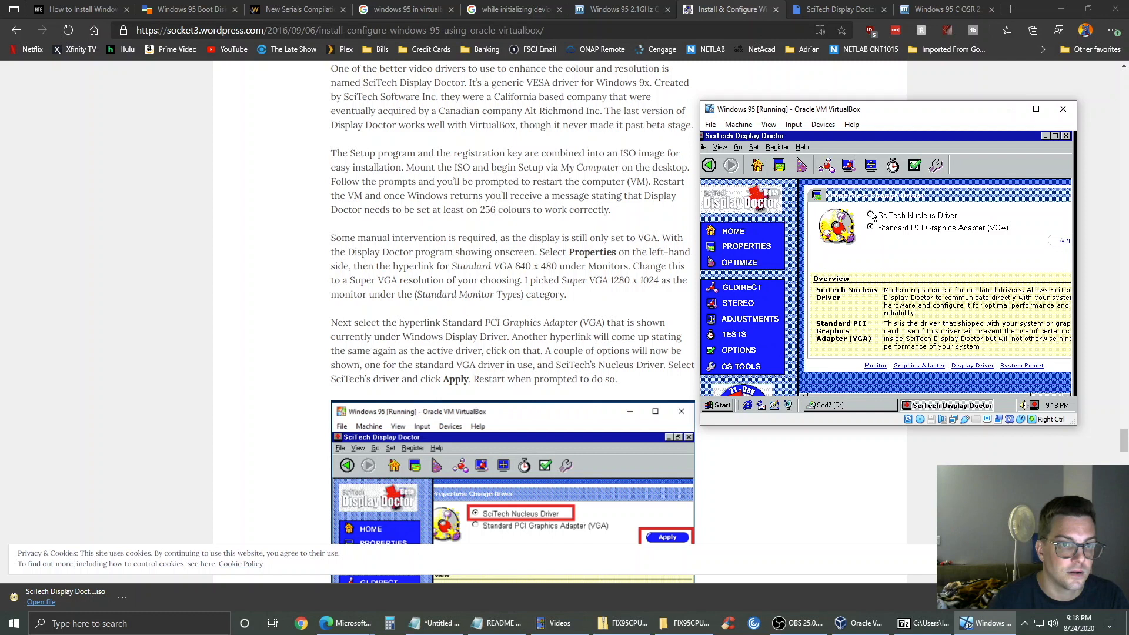
{"action": "left_click", "coordinate": [1066, 239]}
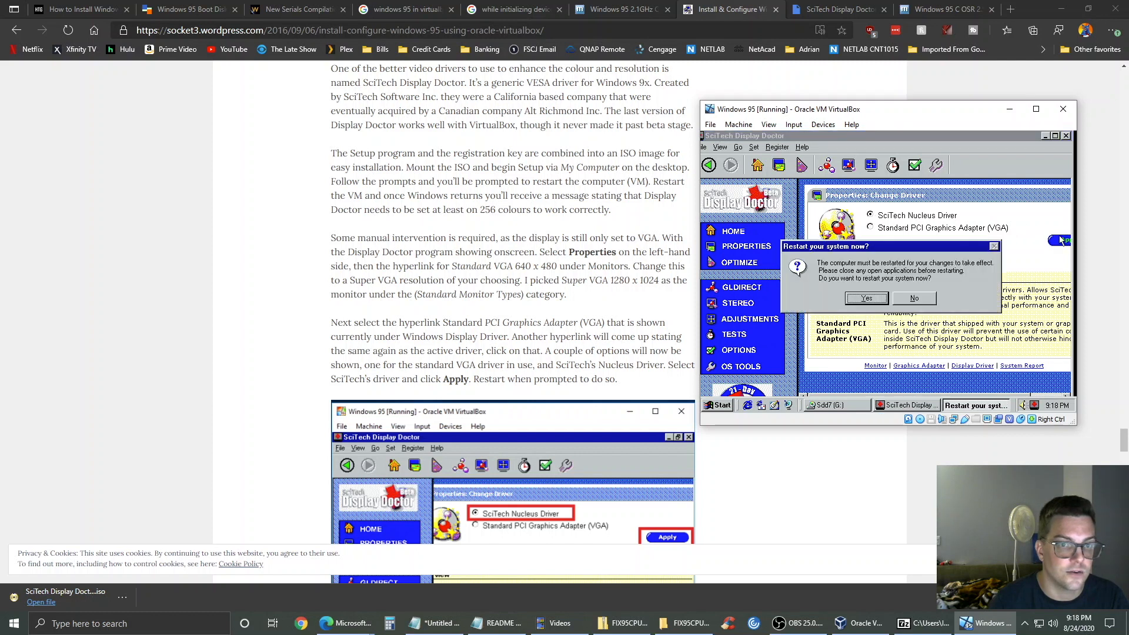
{"action": "left_click", "coordinate": [857, 295]}
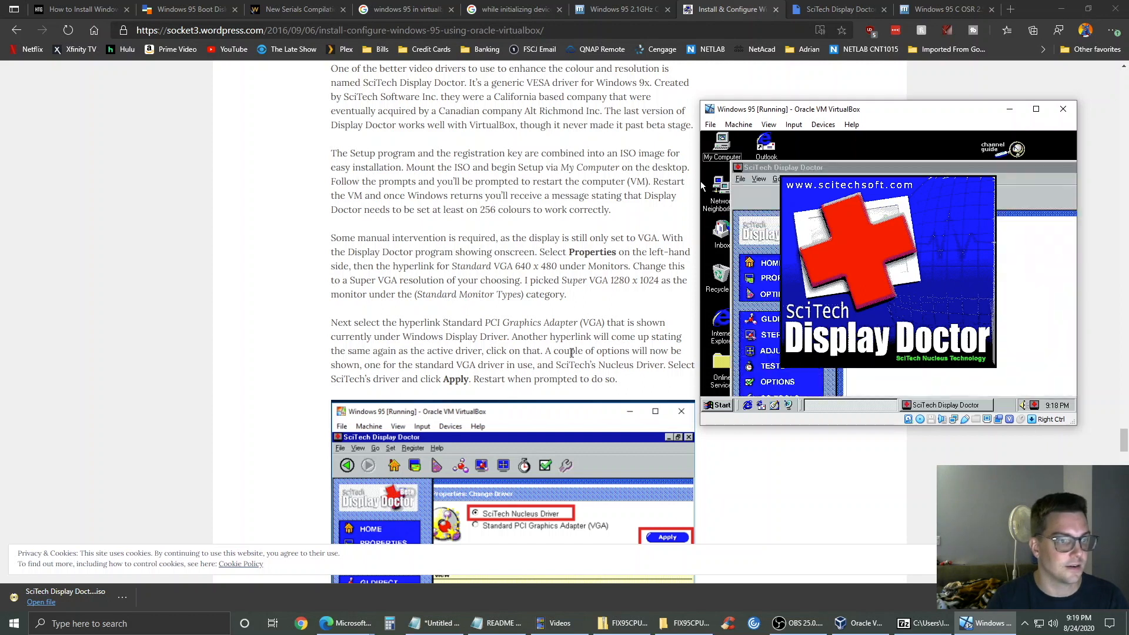
- Find the guide's section on resolution and colour settings, and minimize the SciTech Display Doctor window in the guest
{"action": "scroll", "coordinate": [568, 367], "scroll_direction": "down", "scroll_amount": 6}
{"action": "scroll", "coordinate": [566, 380], "scroll_direction": "down", "scroll_amount": 4}
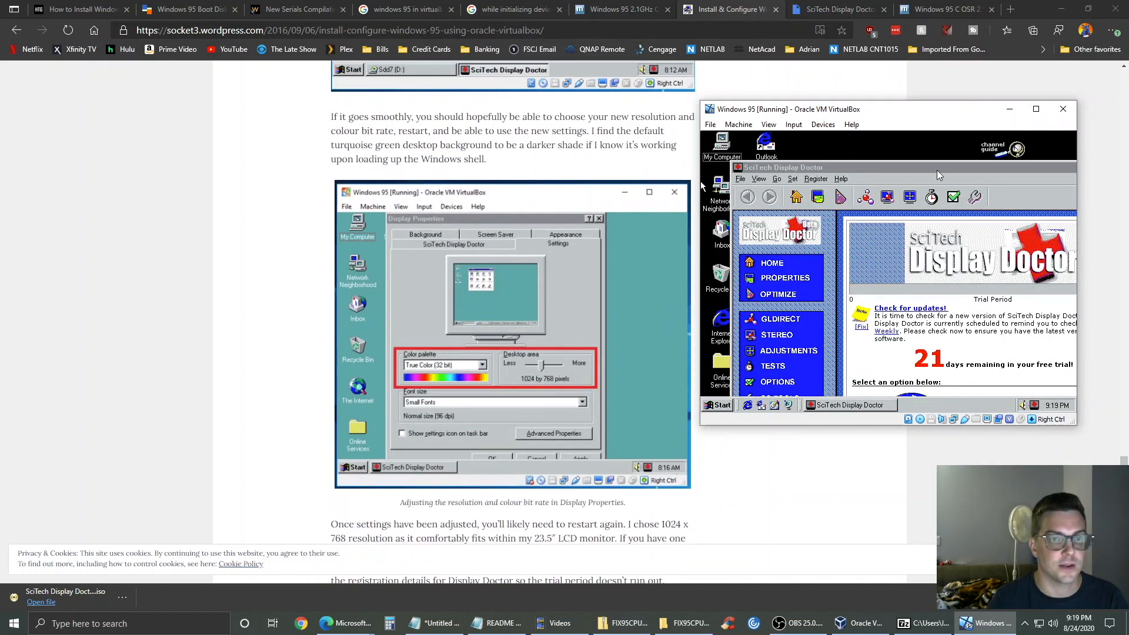
{"action": "left_click_drag", "start_coordinate": [946, 169], "coordinate": [810, 188]}
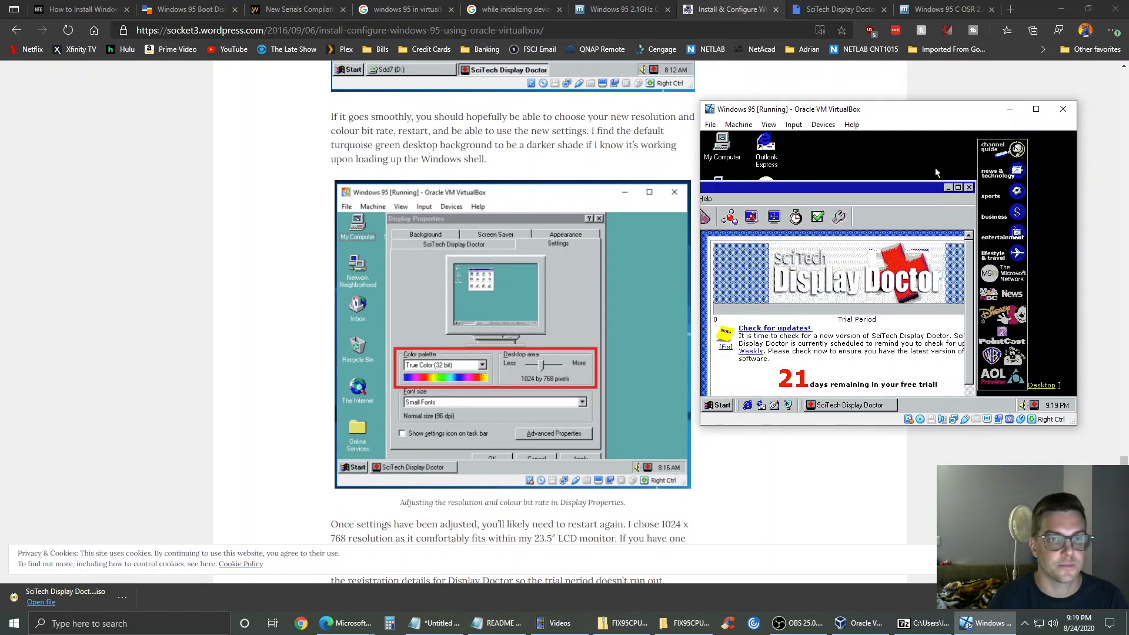
{"action": "left_click", "coordinate": [949, 189]}
- Open the guest's display properties and set the color palette to True Color (32 bit)
{"action": "right_click", "coordinate": [890, 175]}
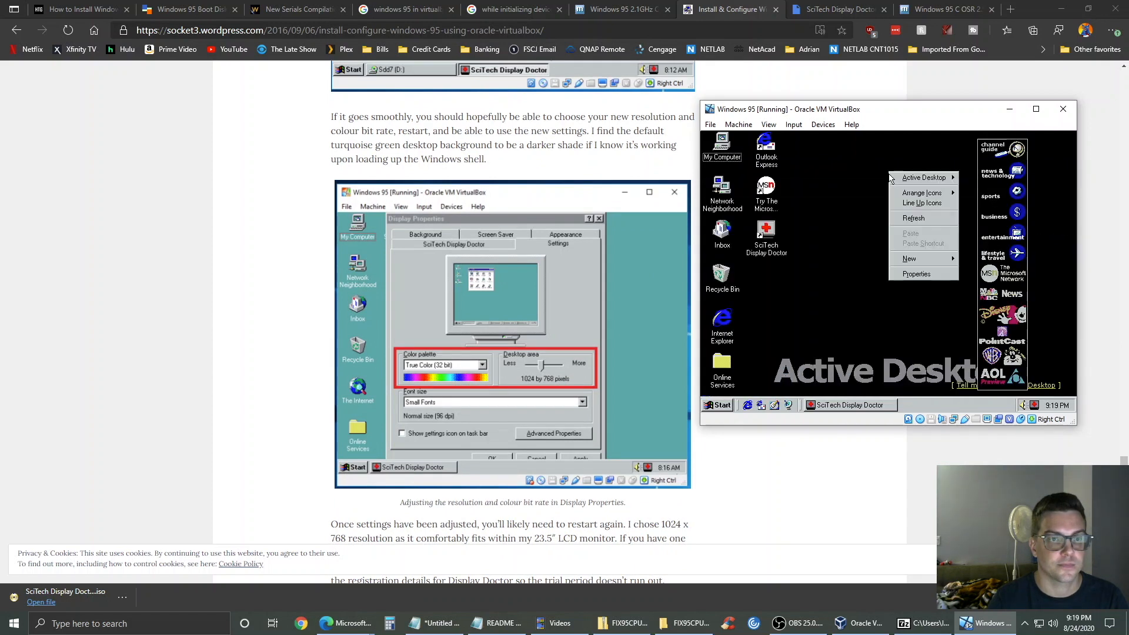
{"action": "left_click", "coordinate": [913, 274]}
{"action": "left_click", "coordinate": [940, 155]}
{"action": "left_click", "coordinate": [813, 299]}
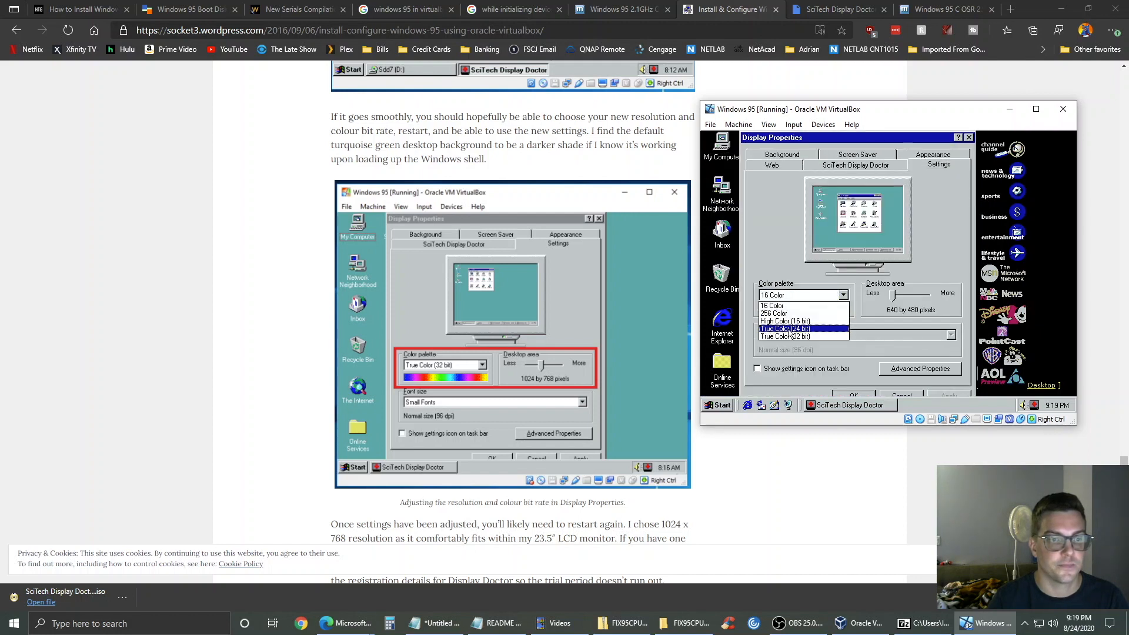
{"action": "left_click", "coordinate": [793, 343]}
- Set the desktop area to 1280 by 1024 pixels, apply the change and restart the guest
{"action": "left_click", "coordinate": [918, 297]}
{"action": "left_click", "coordinate": [918, 298]}
{"action": "left_click", "coordinate": [918, 297]}
{"action": "left_click", "coordinate": [919, 297]}
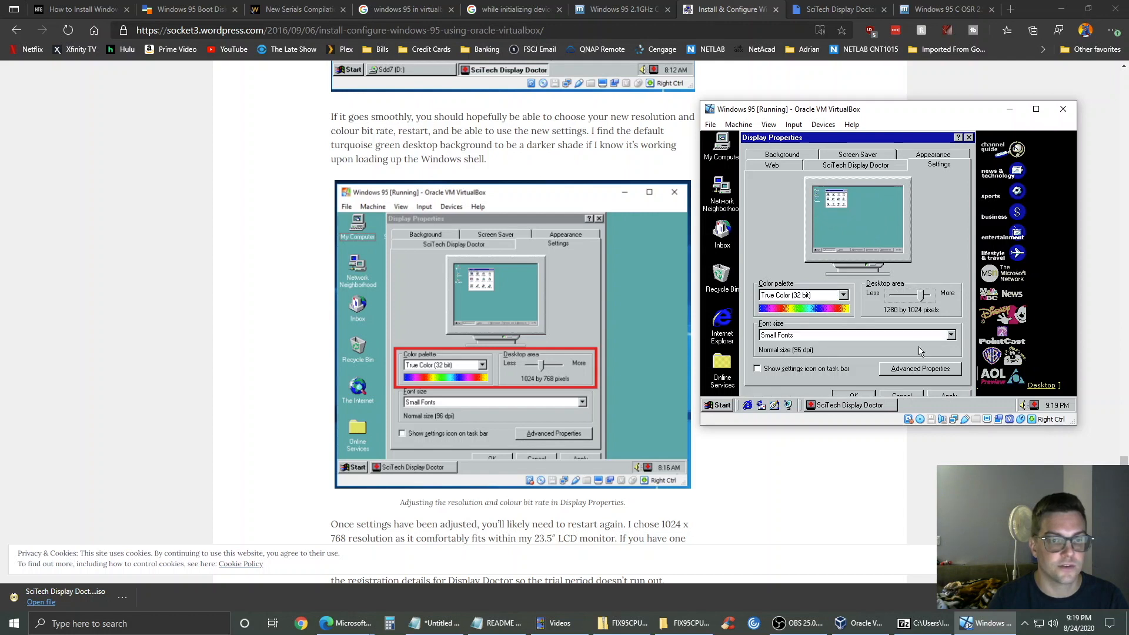
{"action": "left_click", "coordinate": [949, 396]}
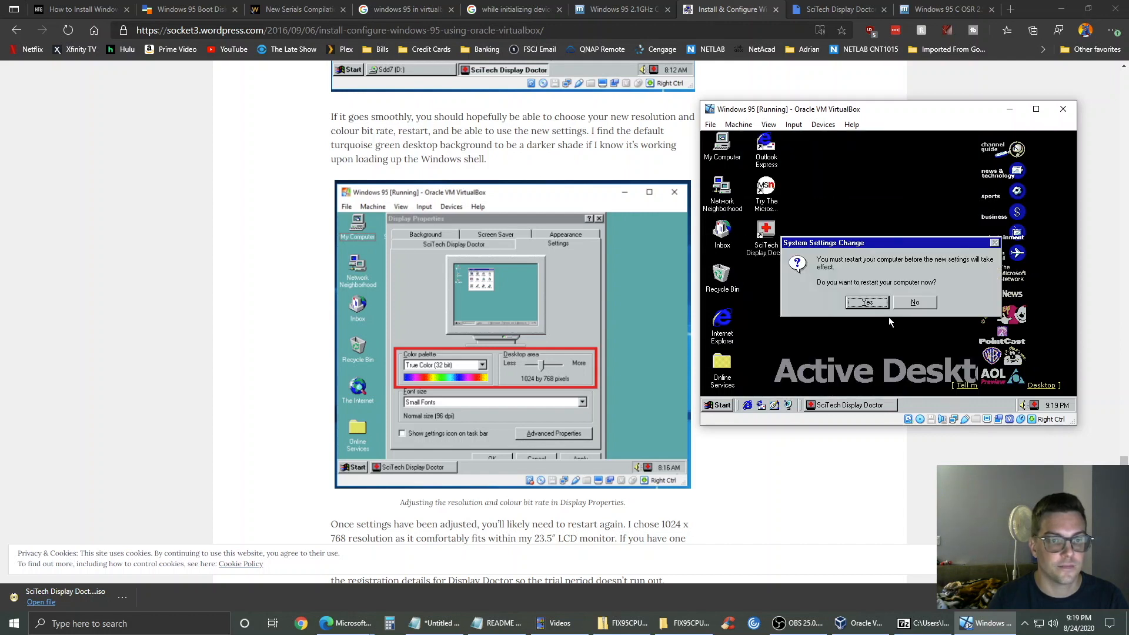
{"action": "left_click", "coordinate": [870, 308]}
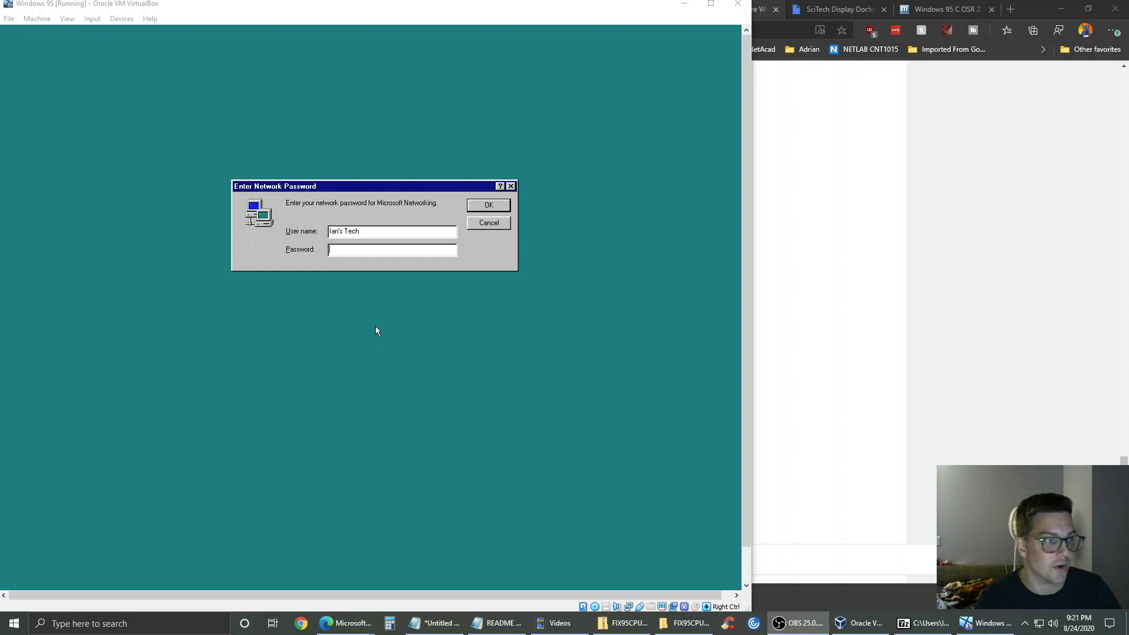
- Log in to Microsoft Networking without entering a password and close SciTech Display Doctor
{"action": "left_click_drag", "start_coordinate": [469, 6], "coordinate": [591, 18]}
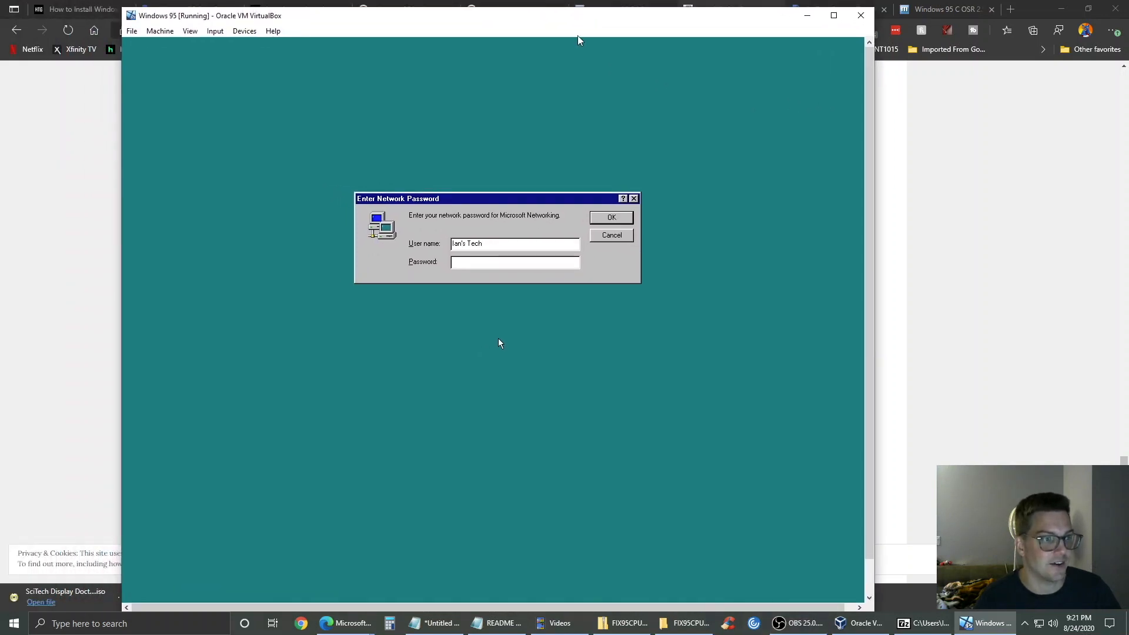
{"action": "left_click", "coordinate": [615, 220]}
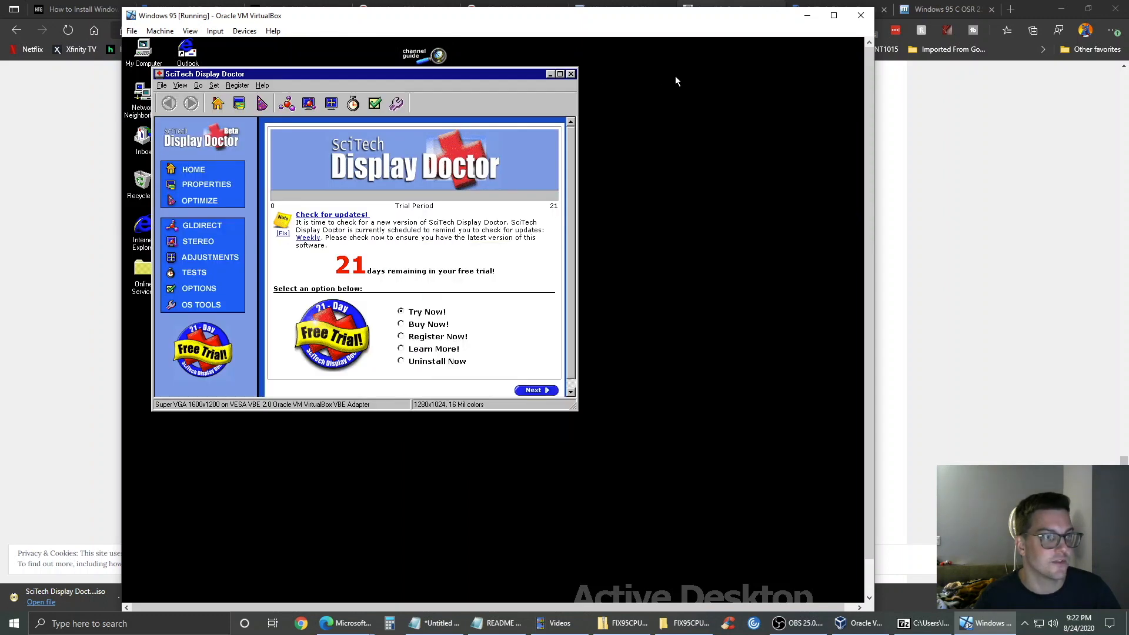
{"action": "left_click", "coordinate": [570, 74]}
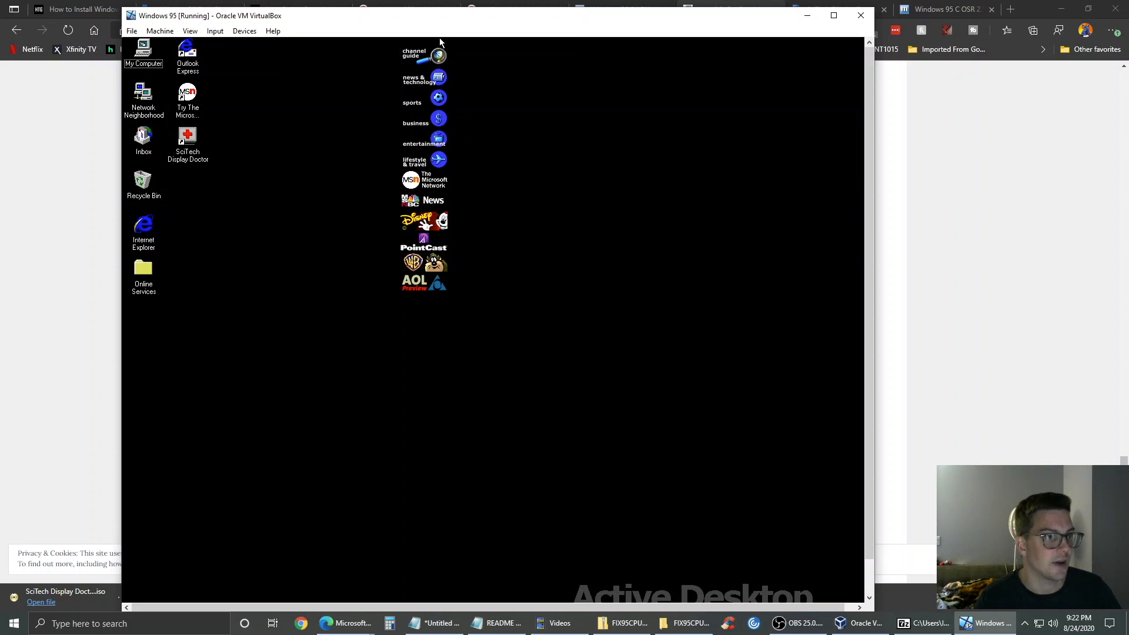
- Move the channel guide out of the channel bar to the upper-right area of the guest's desktop
{"action": "left_click_drag", "start_coordinate": [436, 50], "coordinate": [534, 93]}
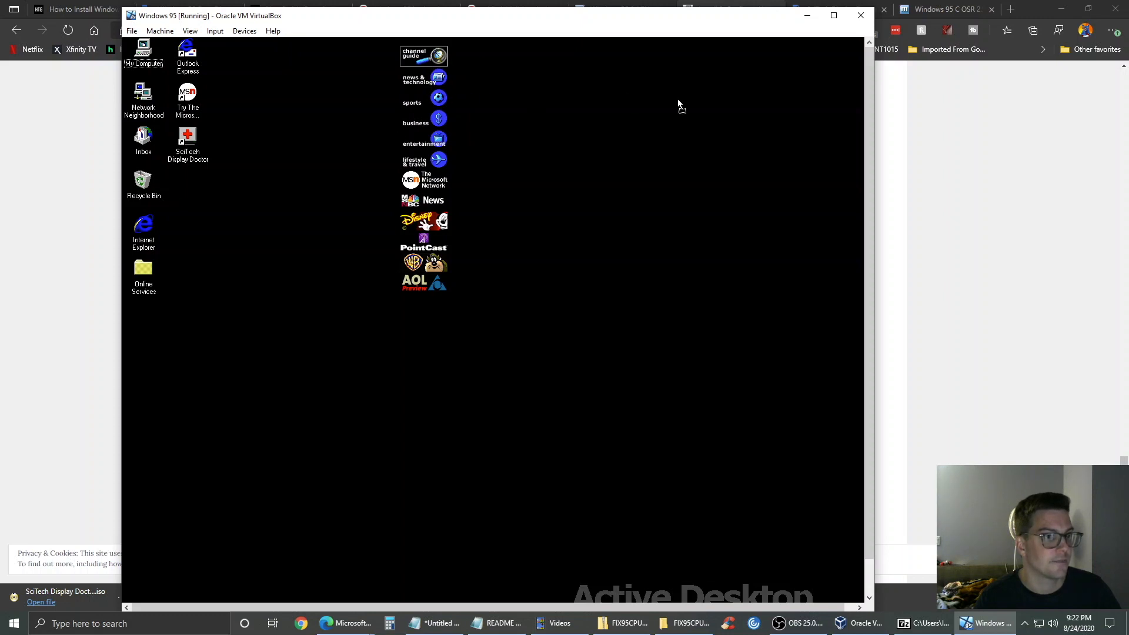
{"action": "left_click_drag", "start_coordinate": [842, 97], "coordinate": [842, 98]}
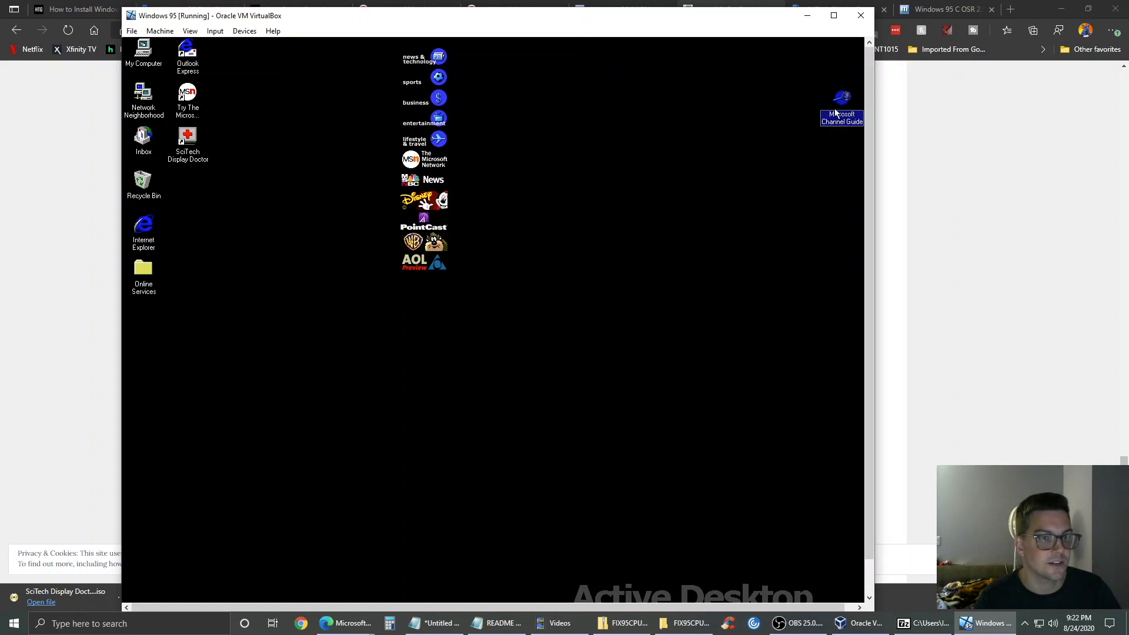
{"action": "left_click_drag", "start_coordinate": [838, 84], "coordinate": [836, 76]}
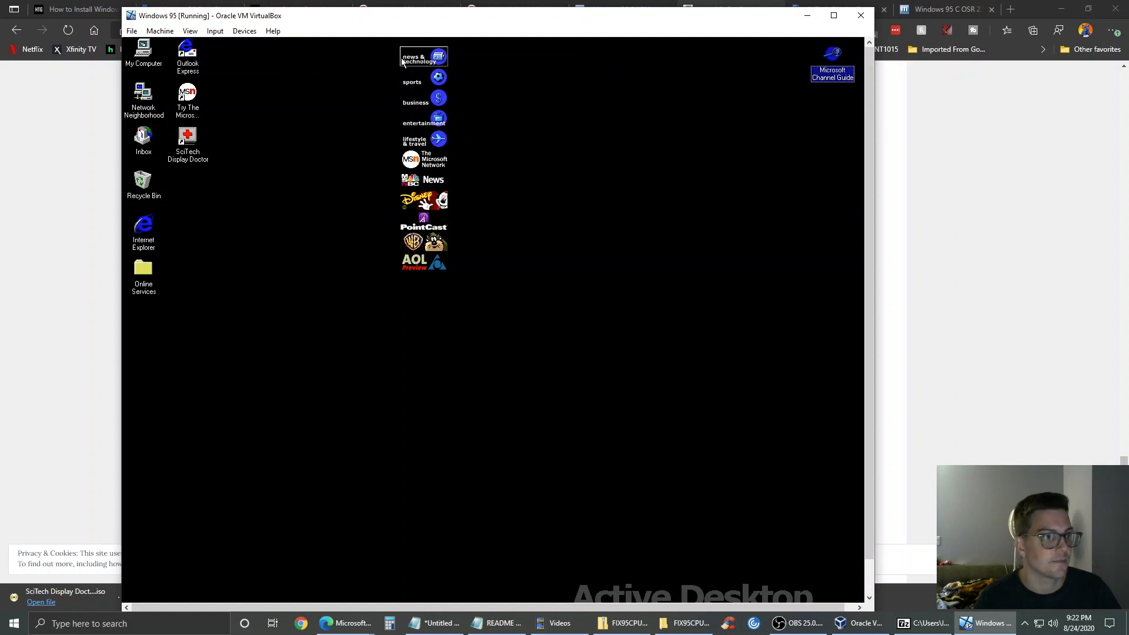
- Move the news & technology channel onto the desktop below the channel guide icon, and try to move the channel bar itself
{"action": "left_click_drag", "start_coordinate": [831, 99], "coordinate": [818, 100]}
{"action": "left_click_drag", "start_coordinate": [766, 61], "coordinate": [856, 120]}
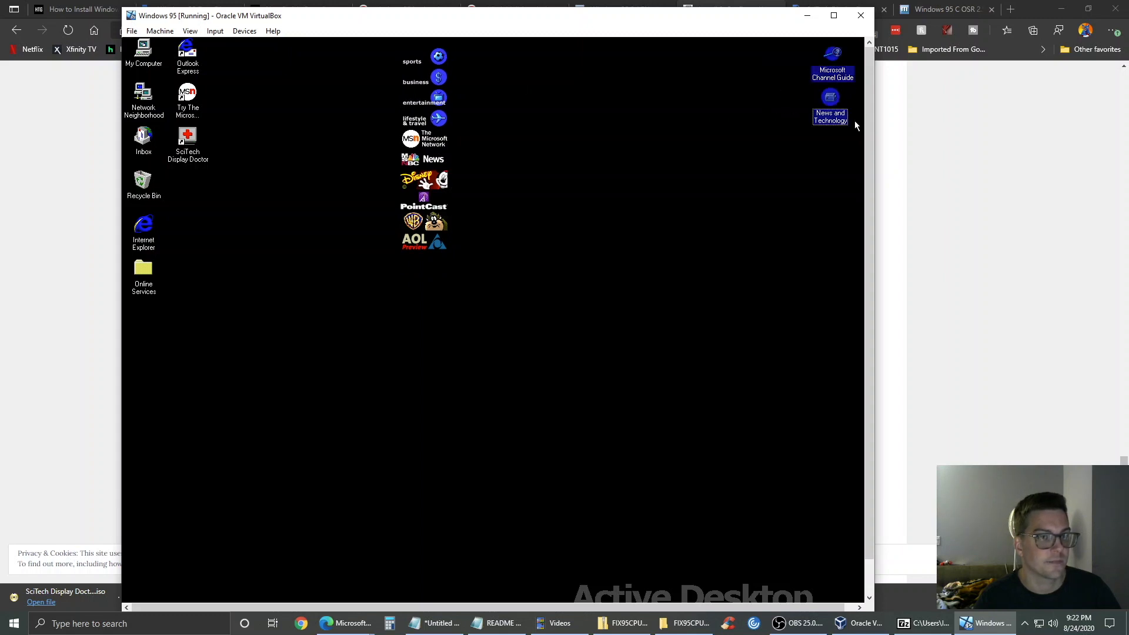
{"action": "left_click", "coordinate": [825, 101]}
{"action": "left_click", "coordinate": [612, 104]}
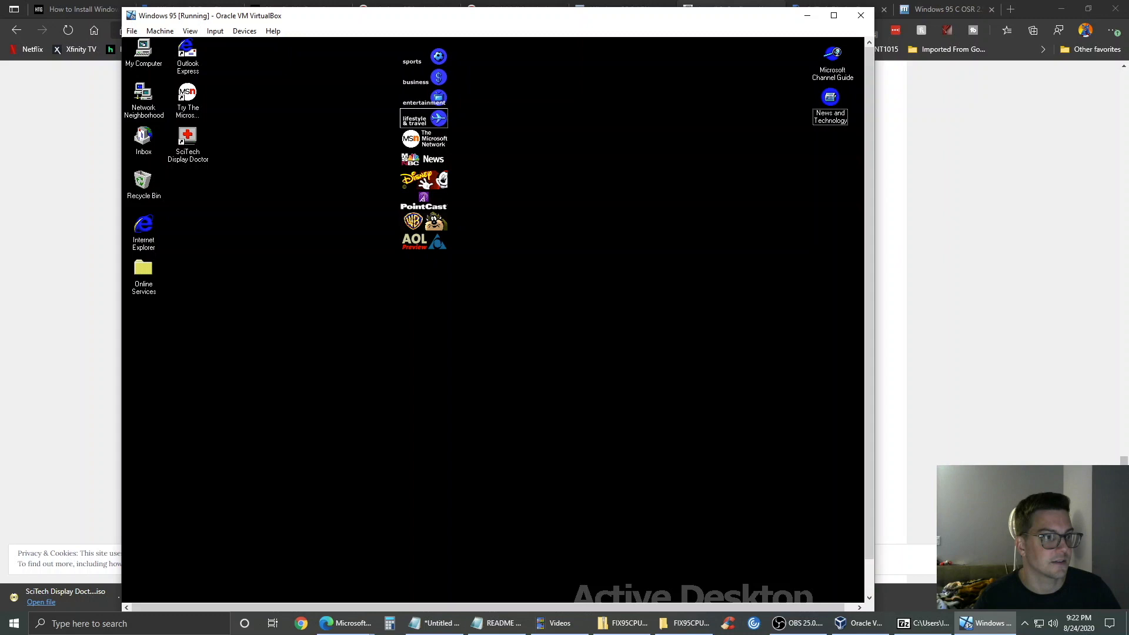
{"action": "left_click_drag", "start_coordinate": [427, 37], "coordinate": [377, 176]}
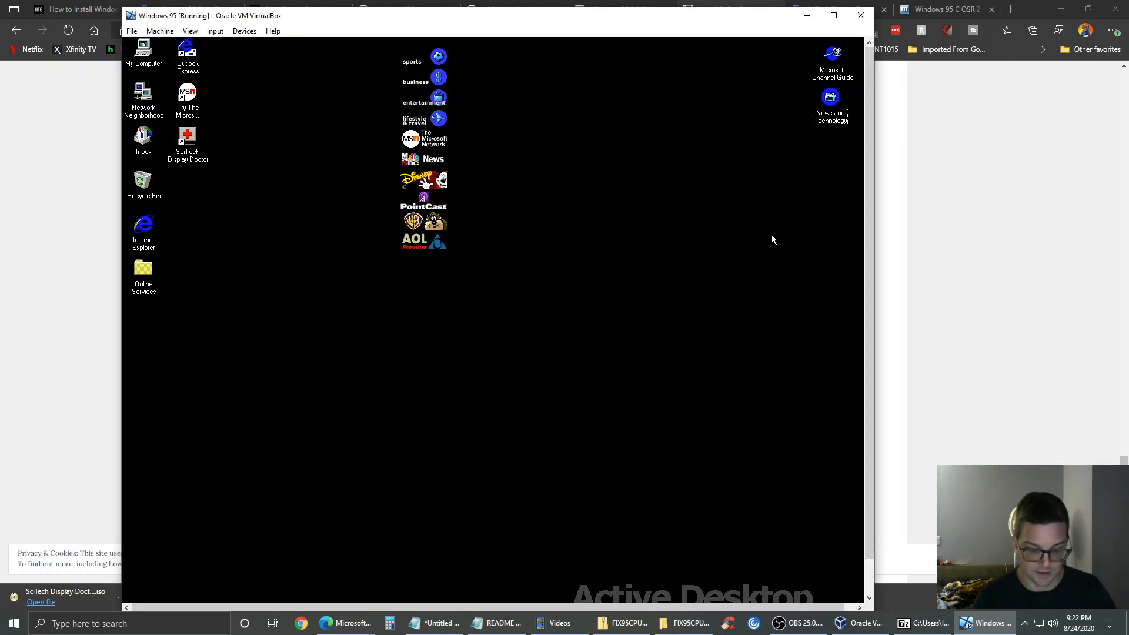
- Maximize the virtual machine window, then apply and keep a desktop area of 1600 by 1200 pixels in the guest
{"action": "left_click", "coordinate": [834, 15]}
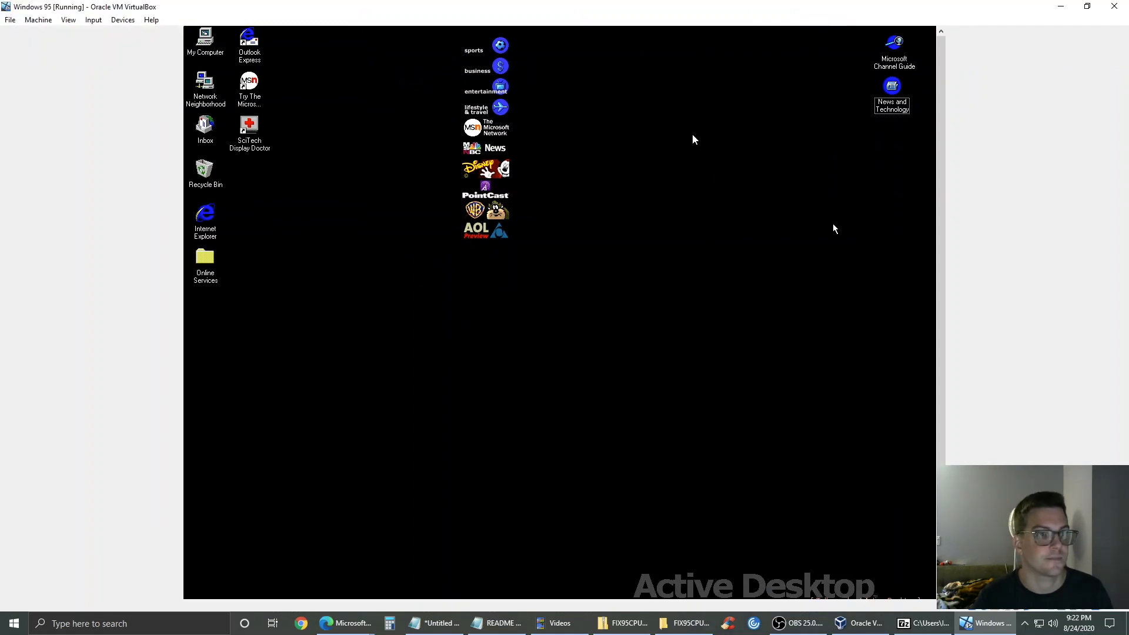
{"action": "right_click", "coordinate": [670, 218]}
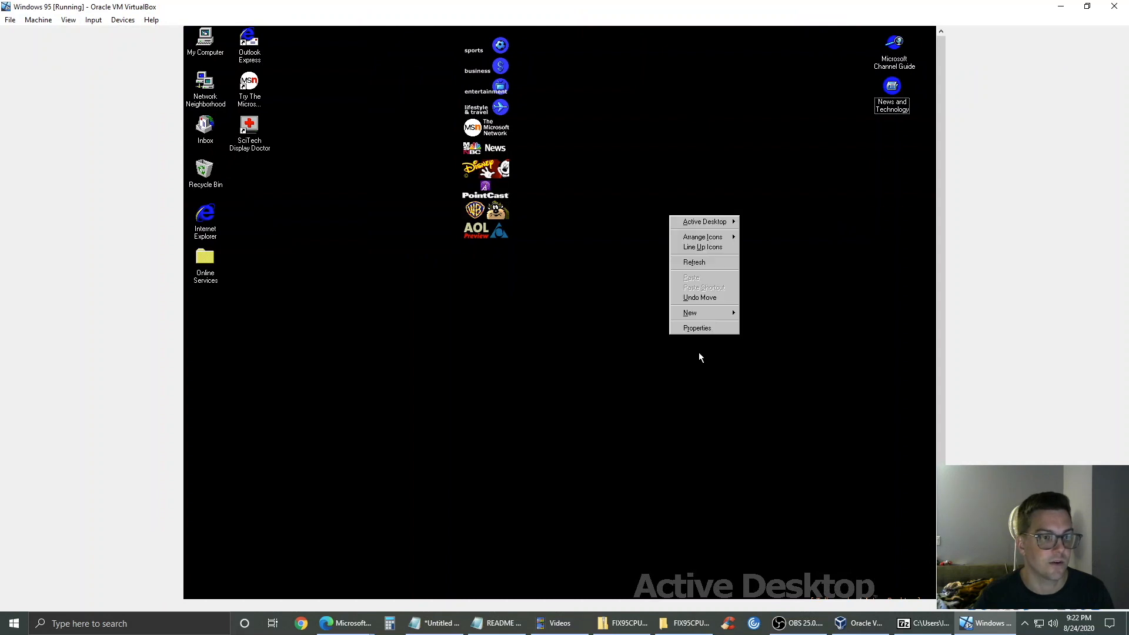
{"action": "left_click", "coordinate": [705, 331]}
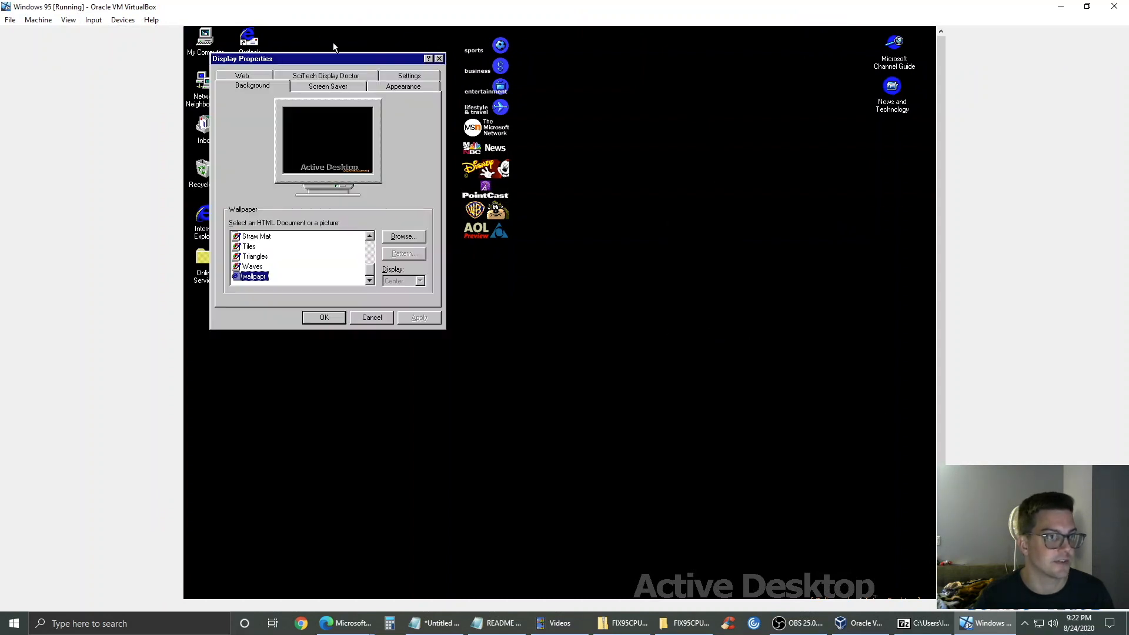
{"action": "left_click", "coordinate": [409, 77]}
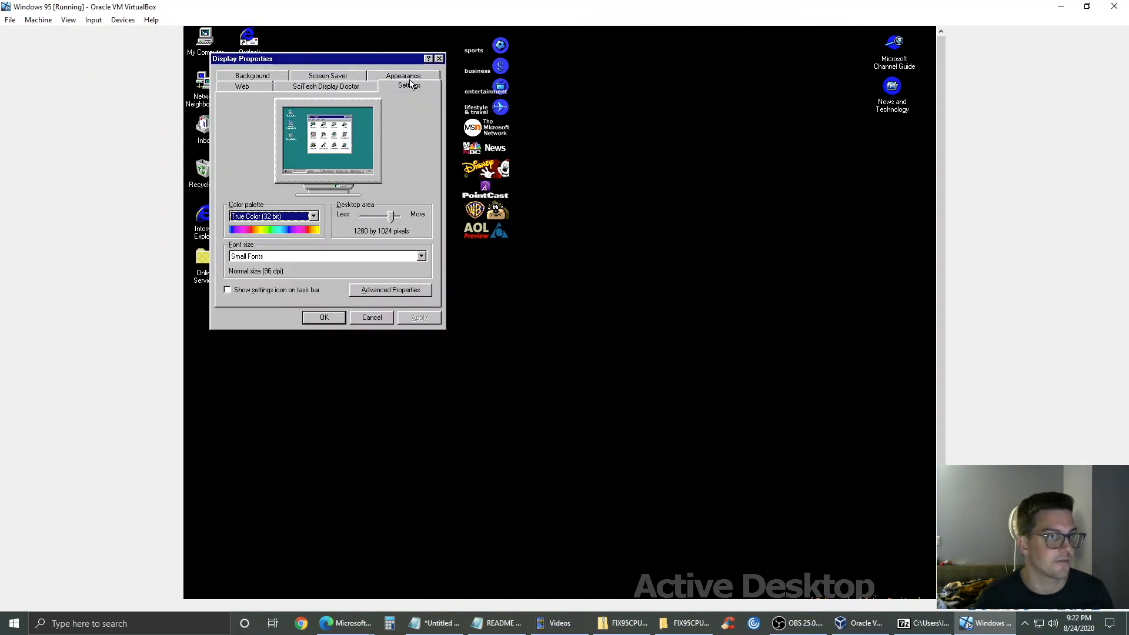
{"action": "left_click", "coordinate": [401, 221]}
{"action": "left_click", "coordinate": [399, 221]}
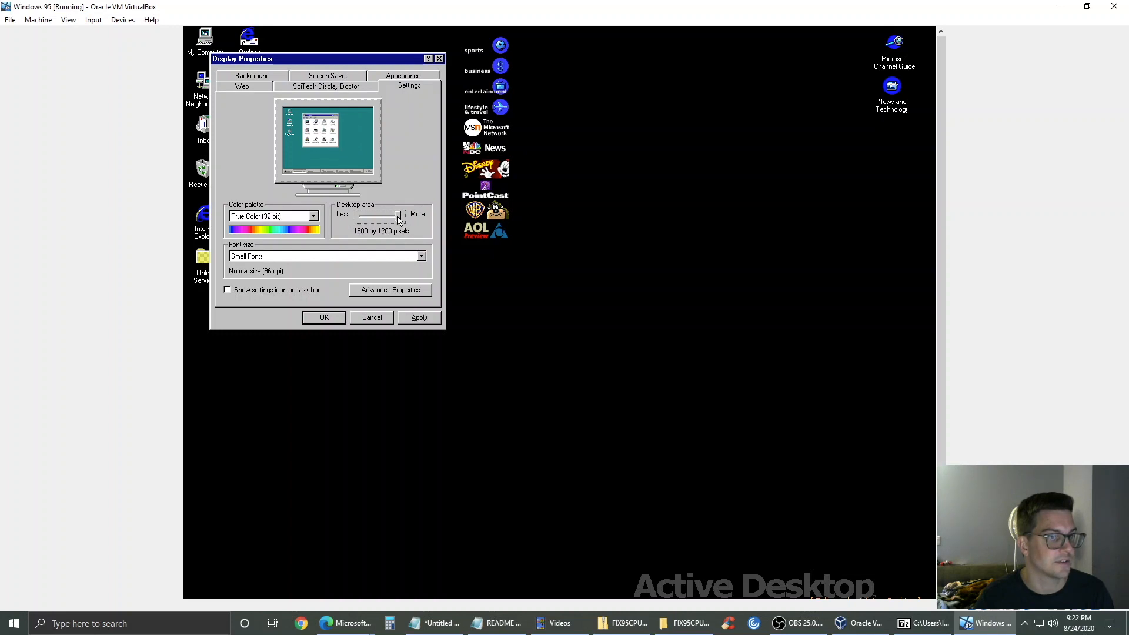
{"action": "left_click", "coordinate": [418, 319]}
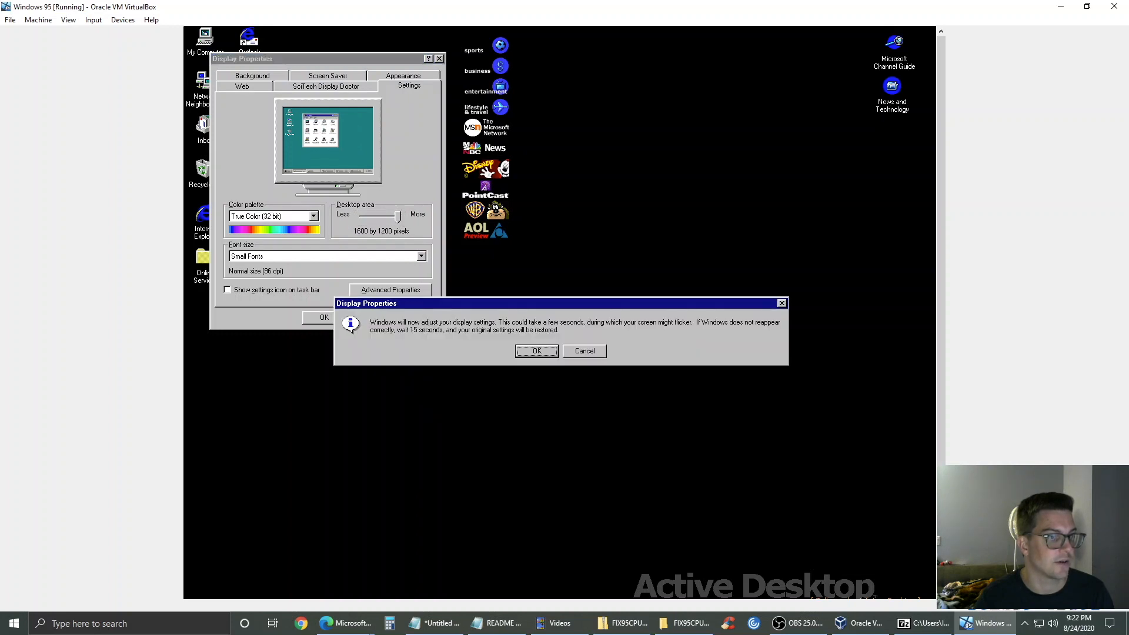
{"action": "left_click", "coordinate": [537, 351]}
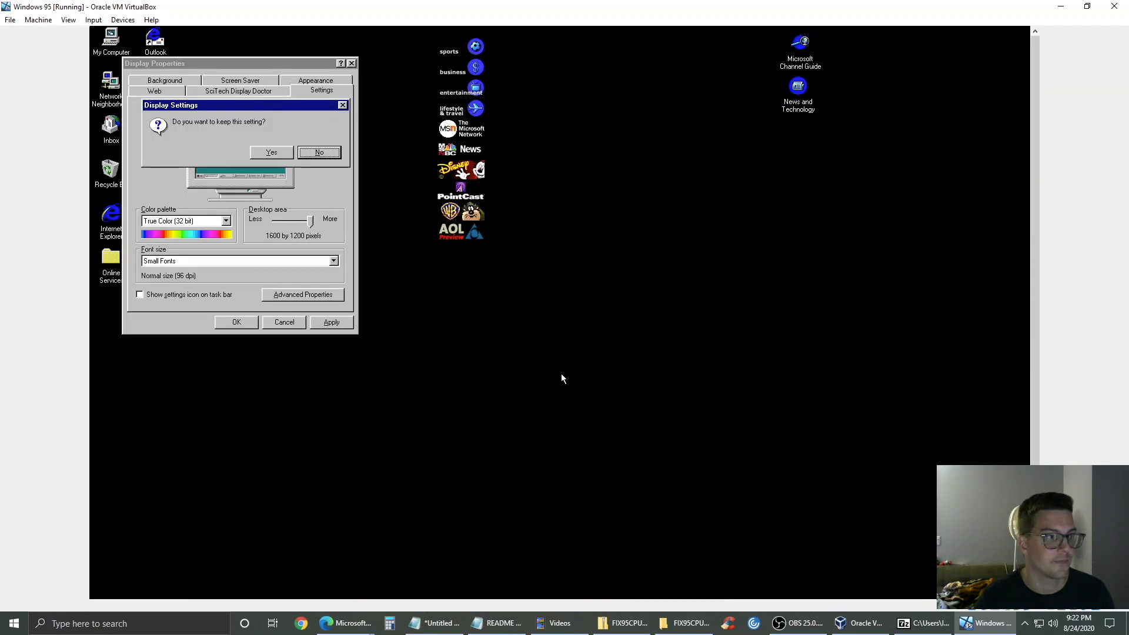
{"action": "left_click", "coordinate": [291, 154]}
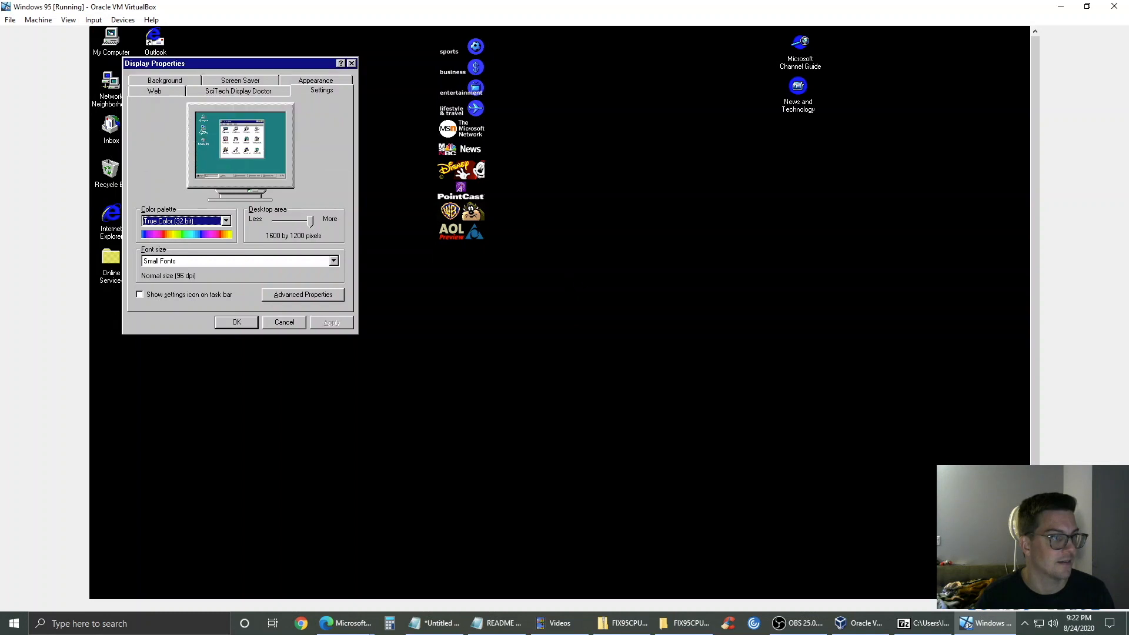
- Set the guest's desktop area to 1152 by 864 pixels, apply it and keep the setting
{"action": "left_click", "coordinate": [298, 221]}
{"action": "left_click", "coordinate": [299, 223]}
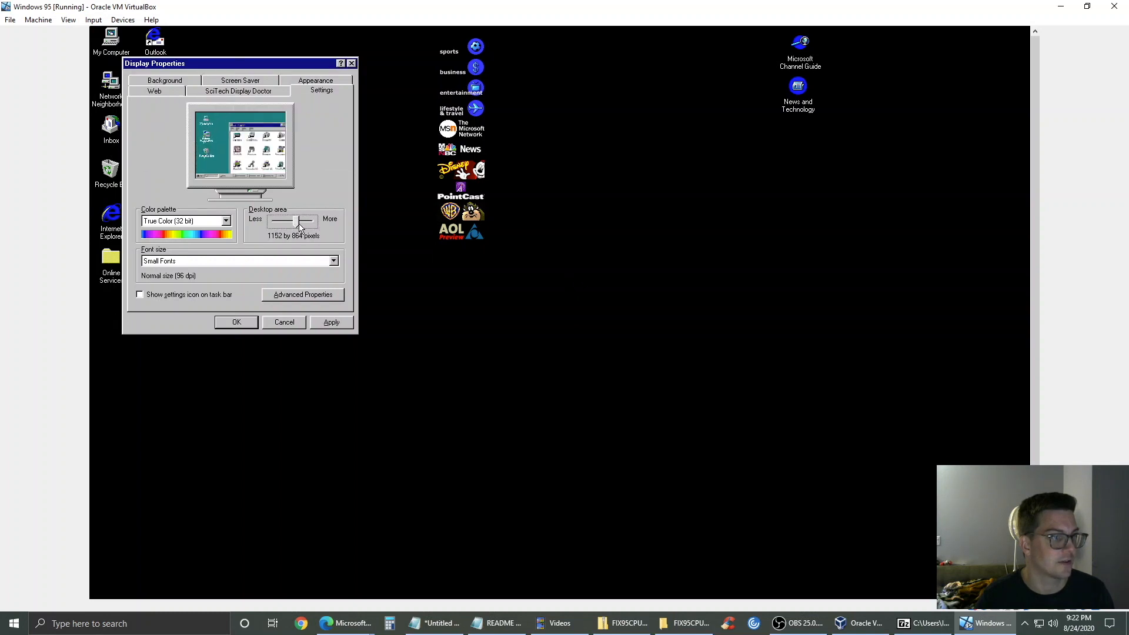
{"action": "left_click", "coordinate": [331, 323]}
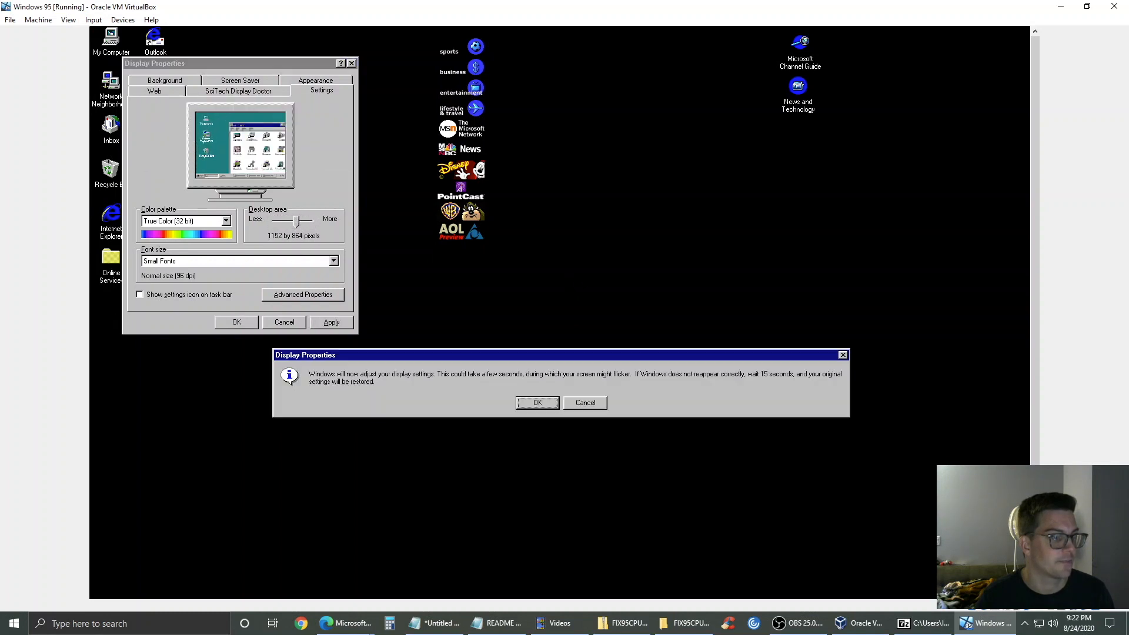
{"action": "left_click", "coordinate": [535, 406]}
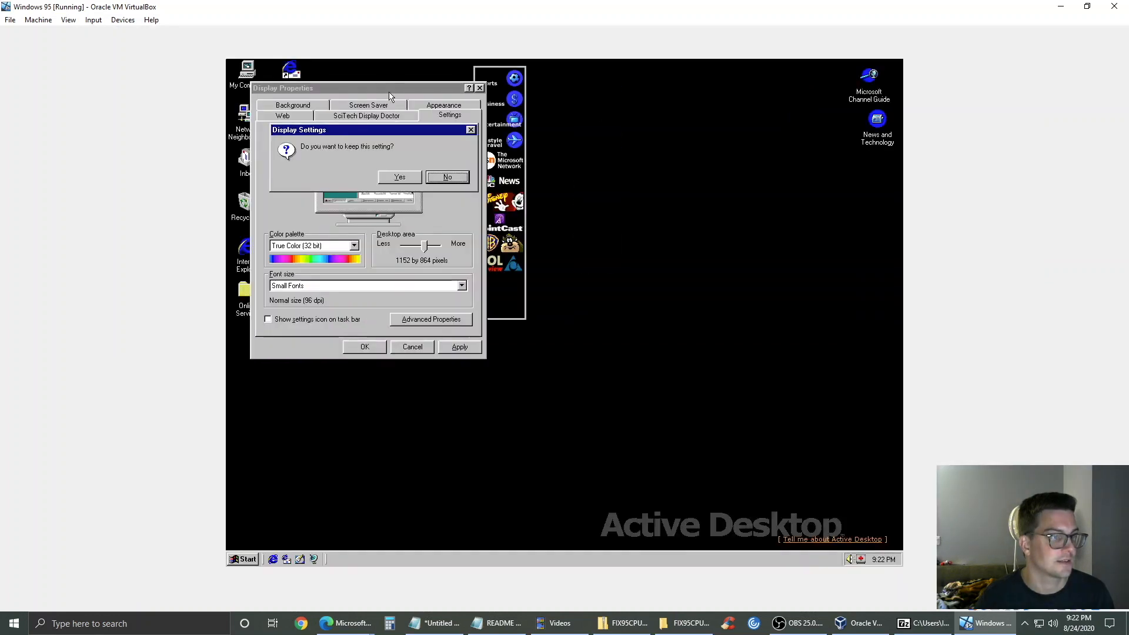
{"action": "left_click", "coordinate": [400, 177]}
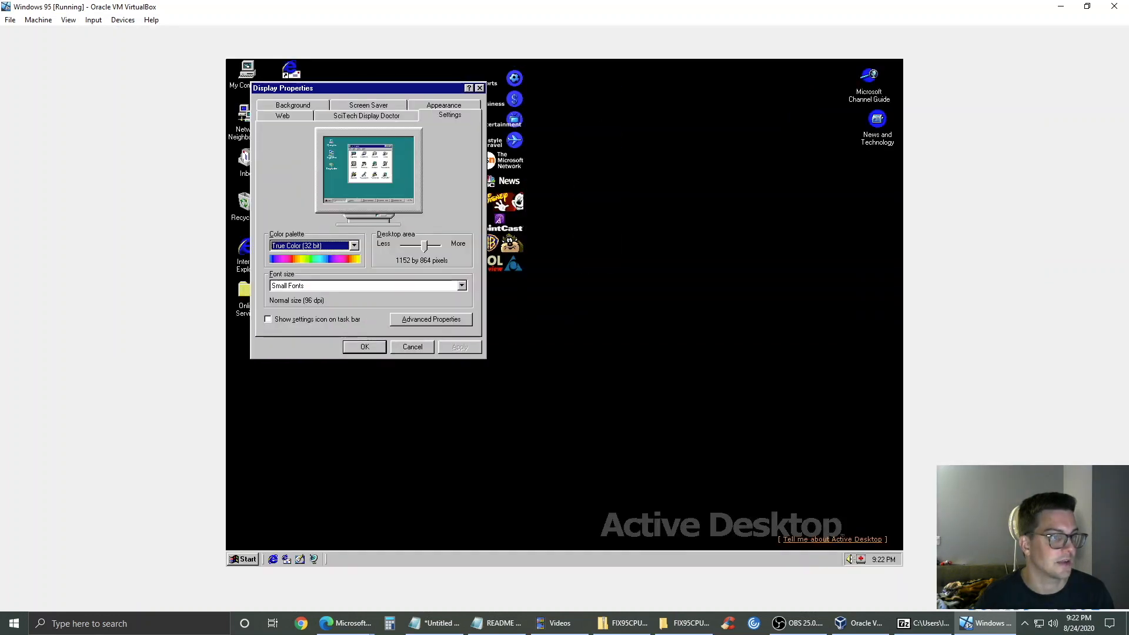
- Close the display properties and move the channel bar to the far right side of the guest's desktop
{"action": "left_click", "coordinate": [479, 87]}
{"action": "left_click_drag", "start_coordinate": [503, 63], "coordinate": [869, 160]}
{"action": "left_click_drag", "start_coordinate": [881, 114], "coordinate": [864, 182]}
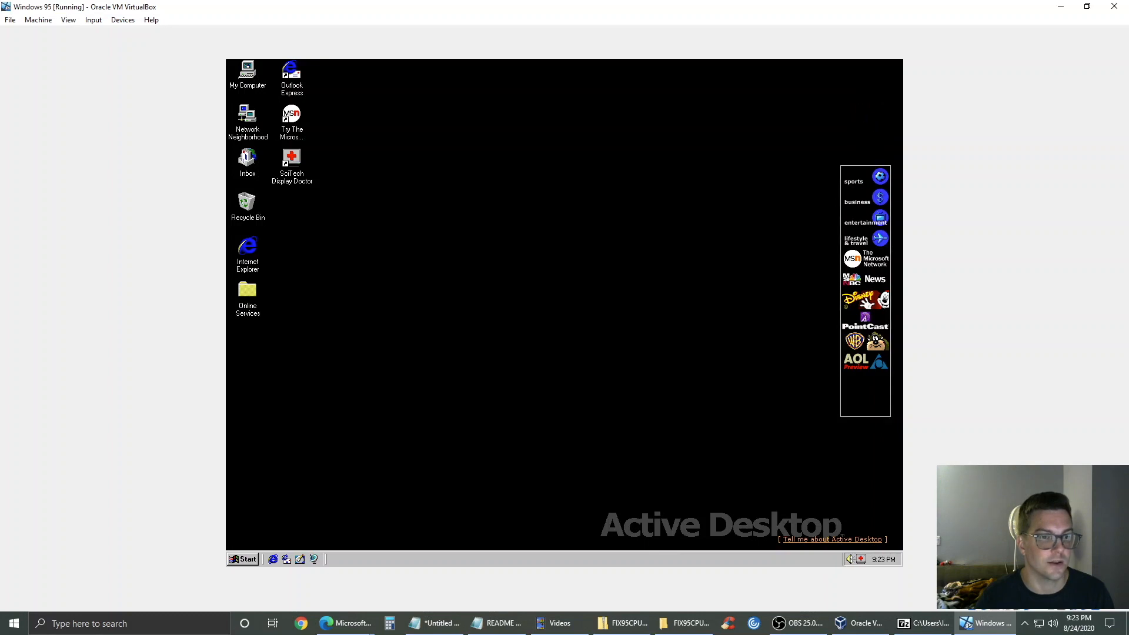
- Open the channel viewer with the Active Channels overview and look through the Business, Wall Street Journal, Microsoft Investor, Microsoft Network and MSNBC channels
{"action": "left_click", "coordinate": [875, 186]}
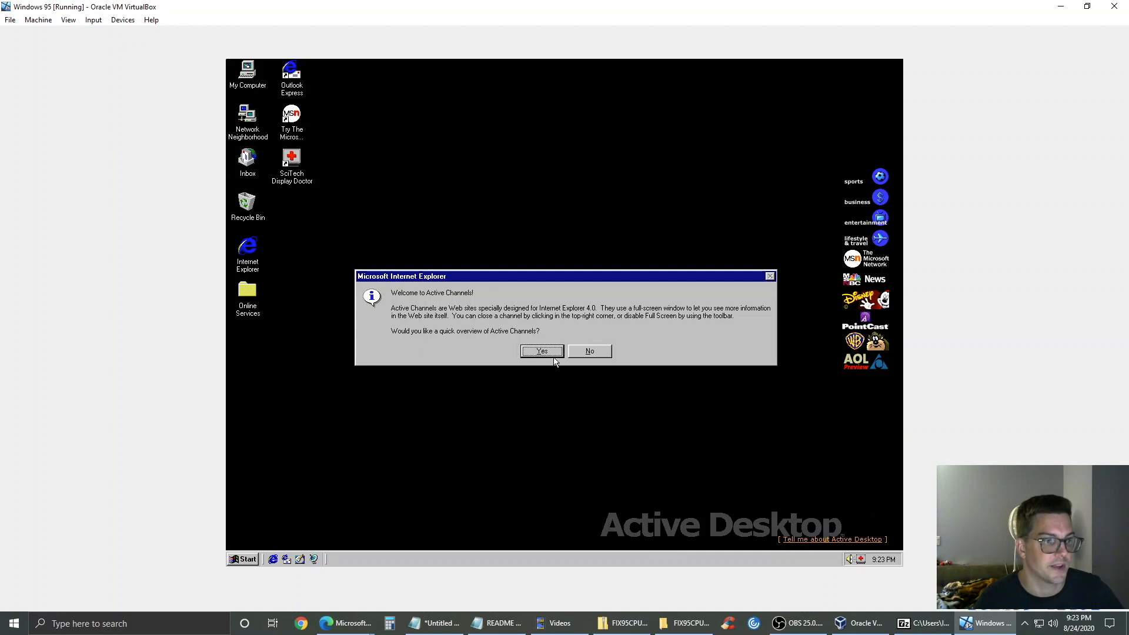
{"action": "left_click", "coordinate": [537, 353]}
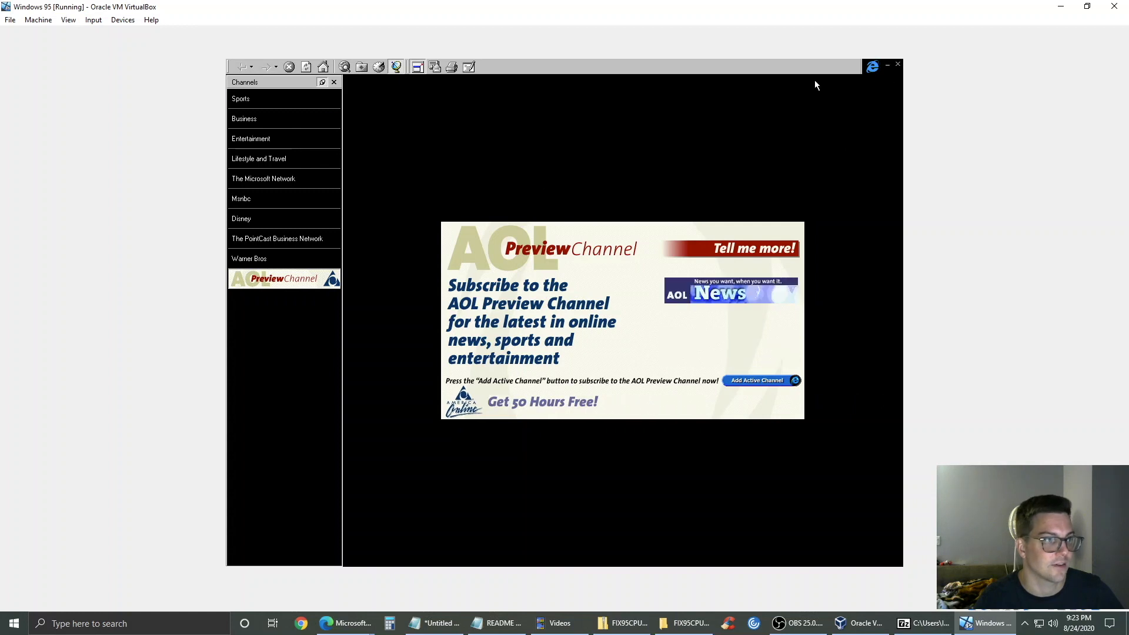
{"action": "left_click", "coordinate": [242, 119]}
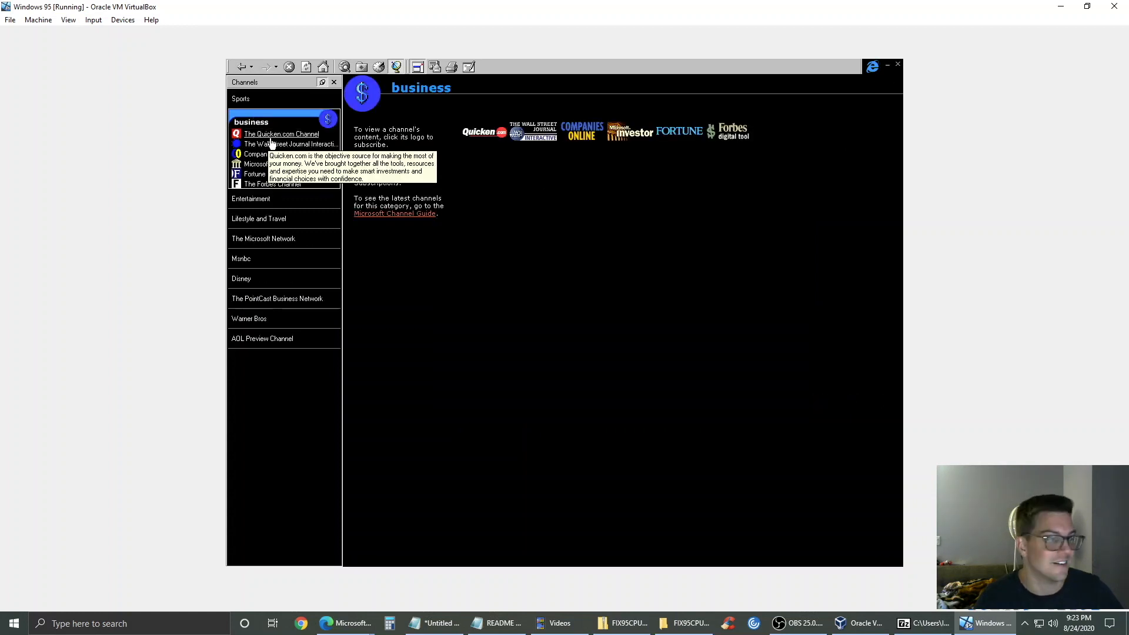
{"action": "left_click", "coordinate": [273, 147]}
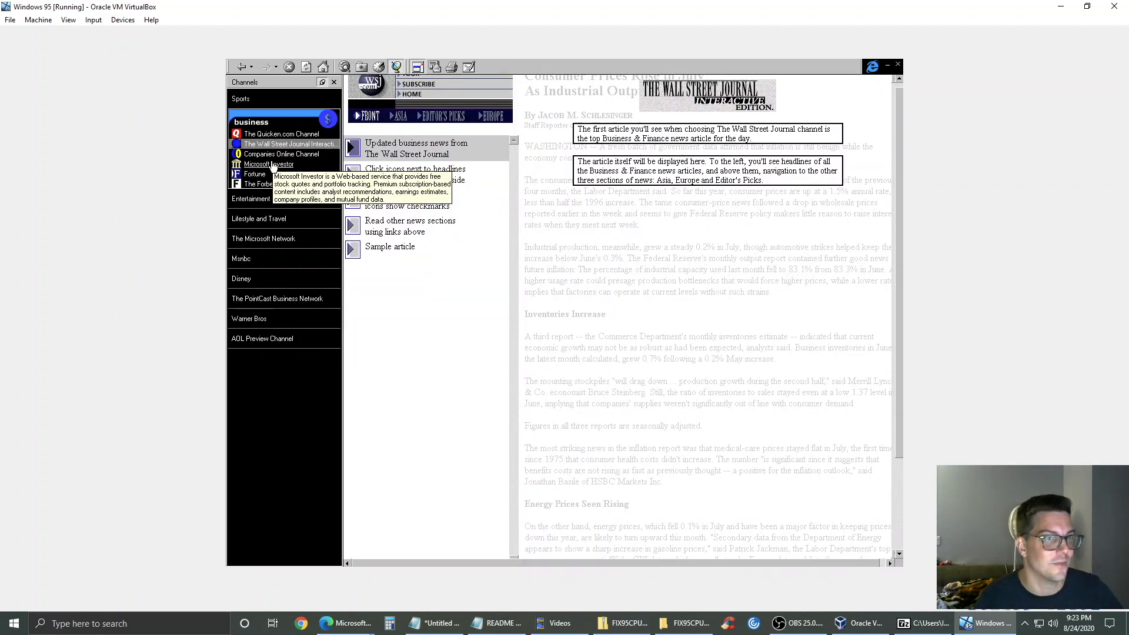
{"action": "left_click", "coordinate": [270, 164]}
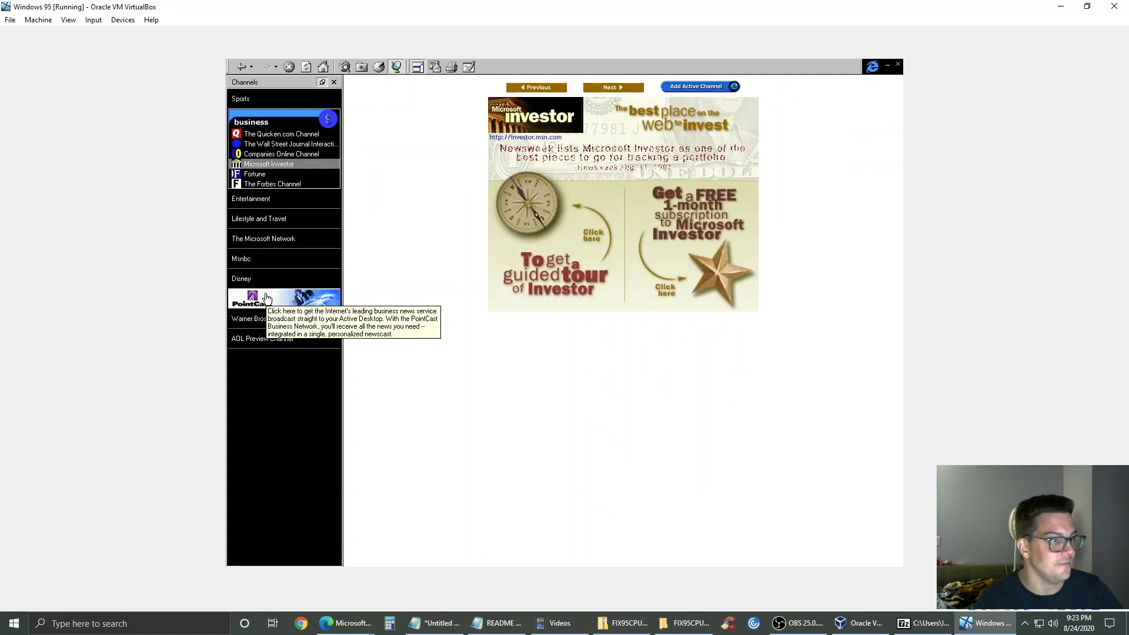
{"action": "left_click", "coordinate": [277, 238]}
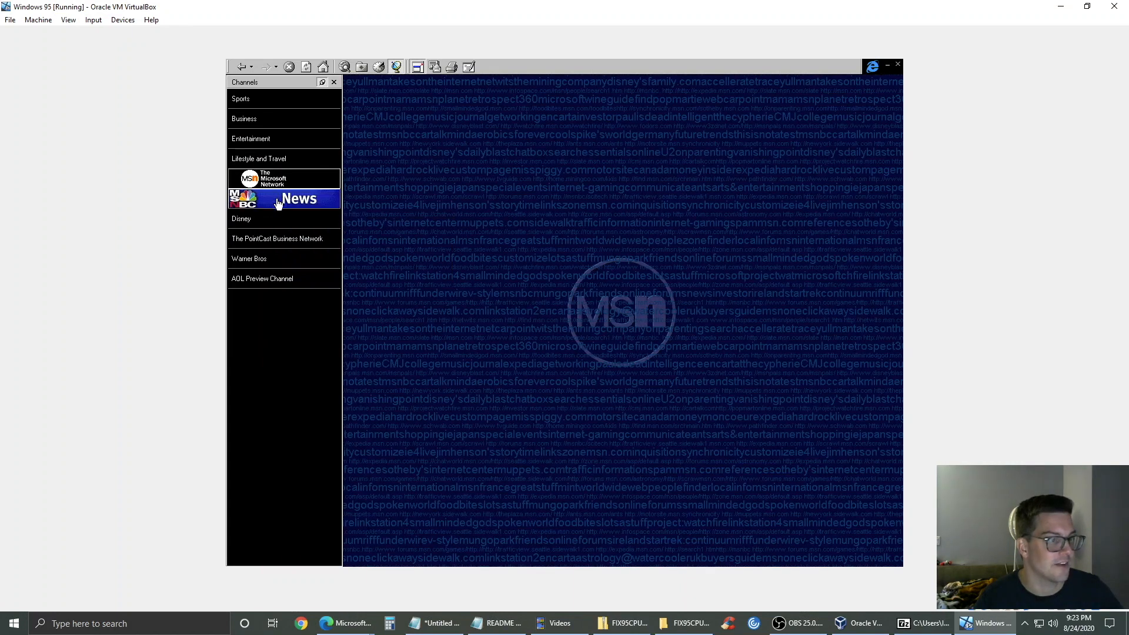
{"action": "left_click", "coordinate": [278, 200]}
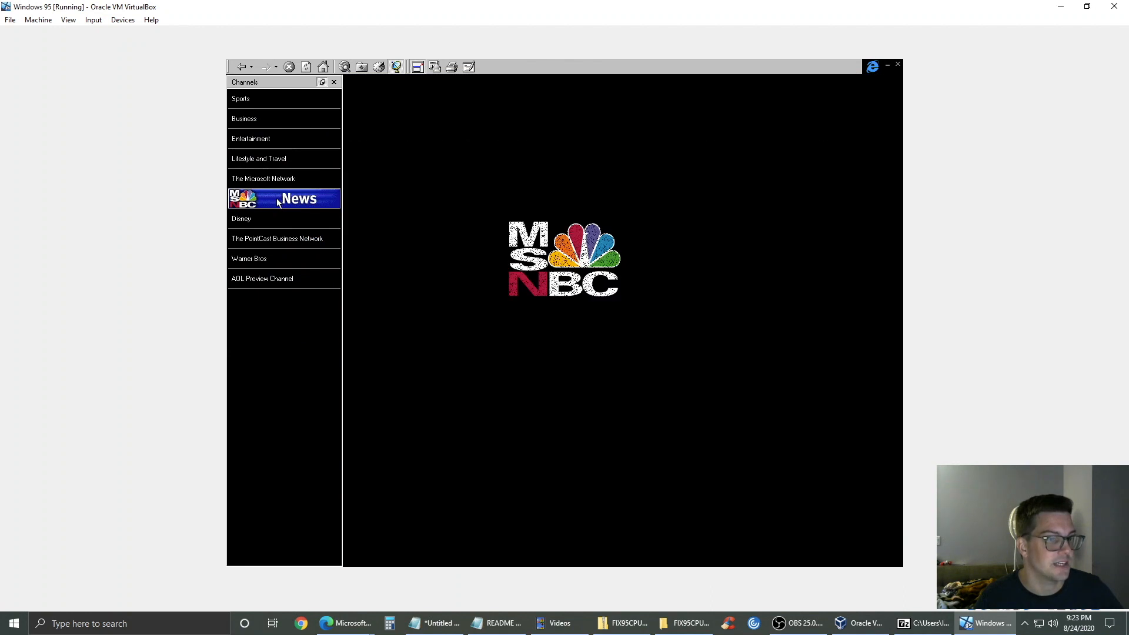
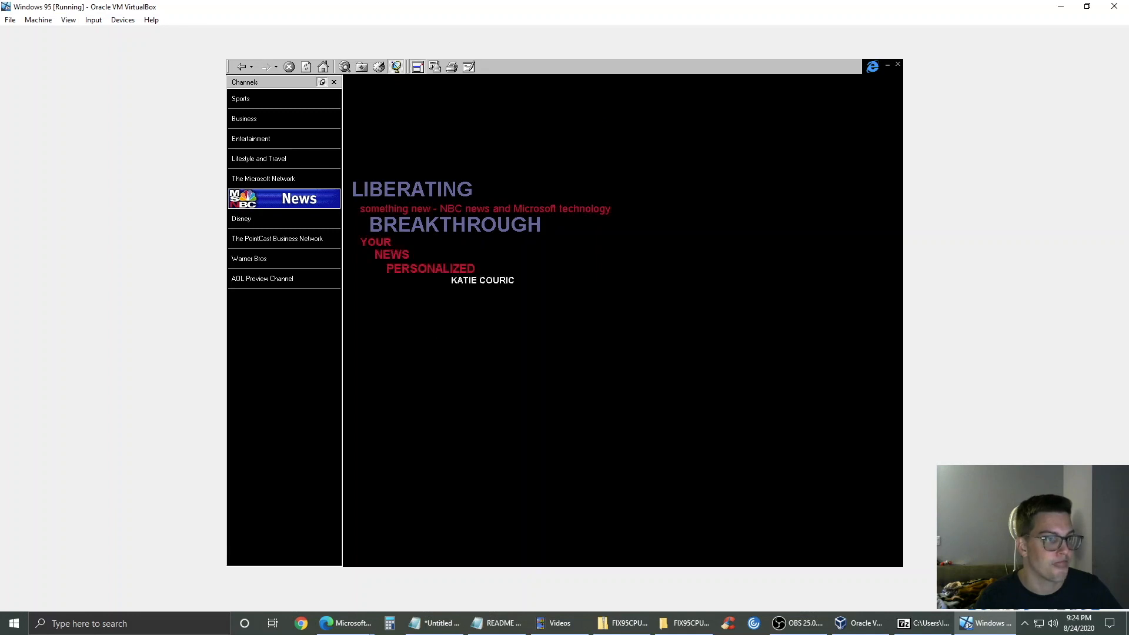
- Open the Disney channel with network access, install Shockwave Flash 2.1, Shockwave Director and the VoxPlay ActiveX Control, and continue to the channel's content
{"action": "left_click", "coordinate": [254, 222]}
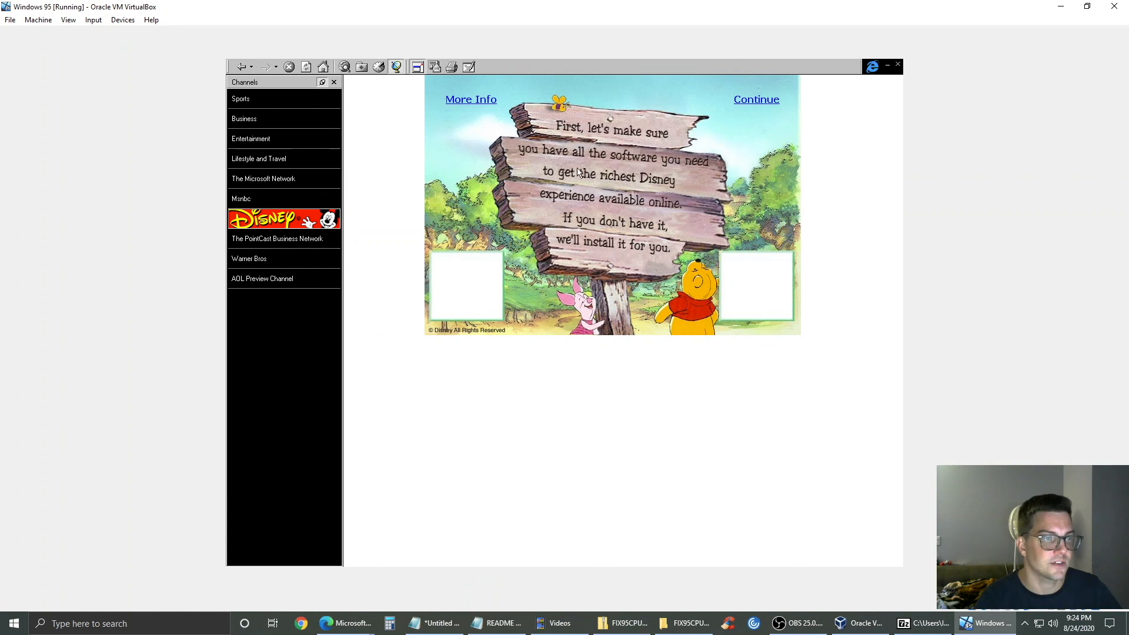
{"action": "left_click", "coordinate": [764, 101]}
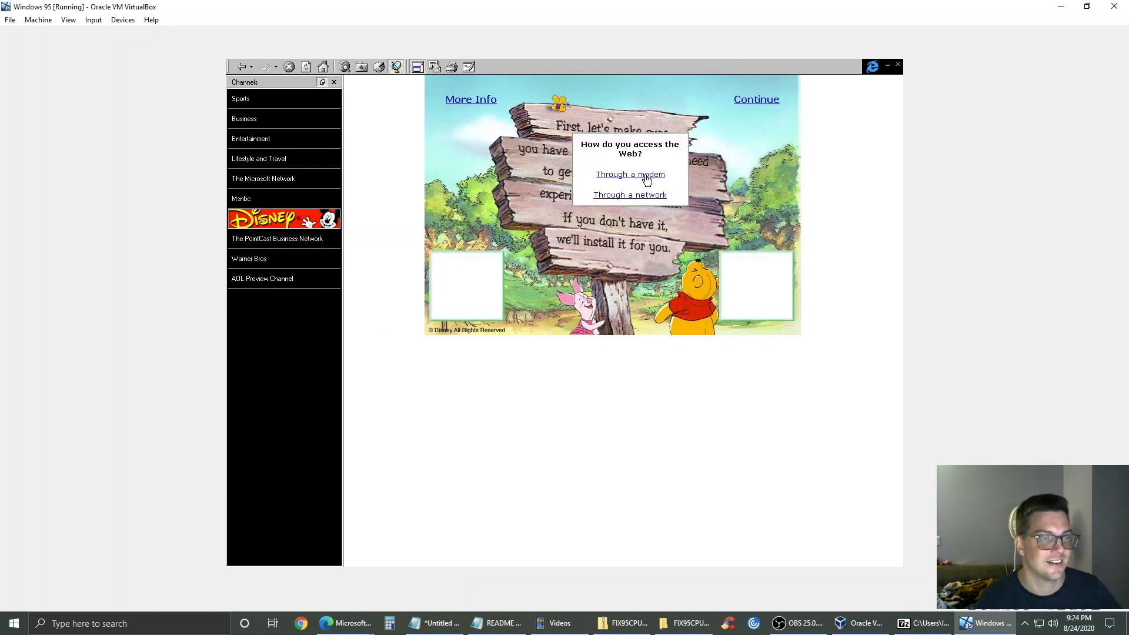
{"action": "left_click", "coordinate": [646, 196]}
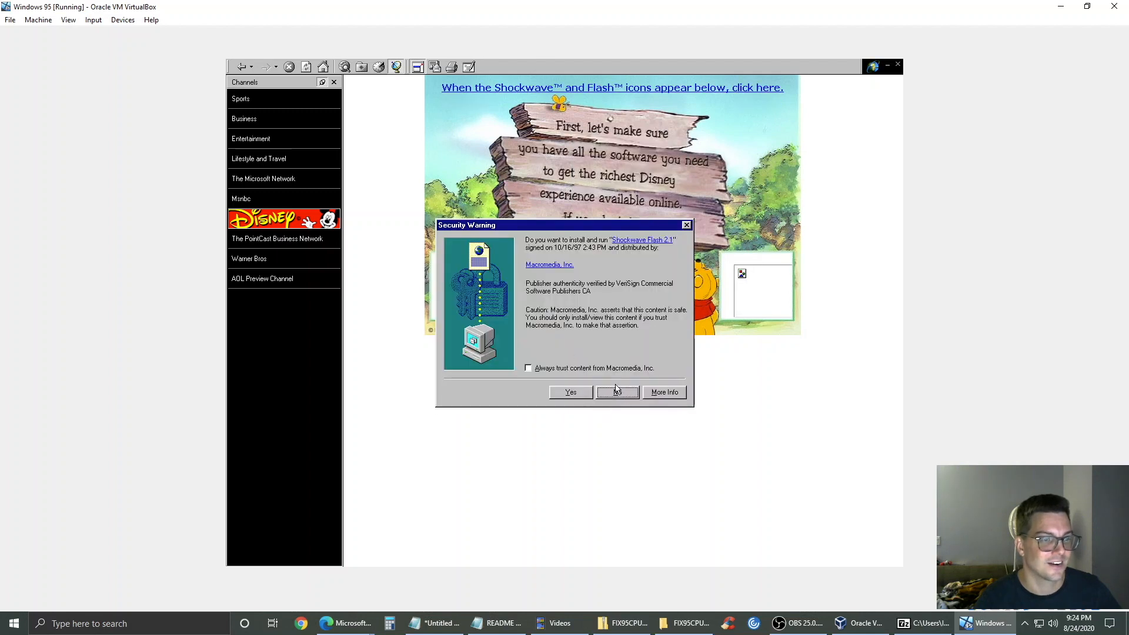
{"action": "left_click", "coordinate": [572, 393]}
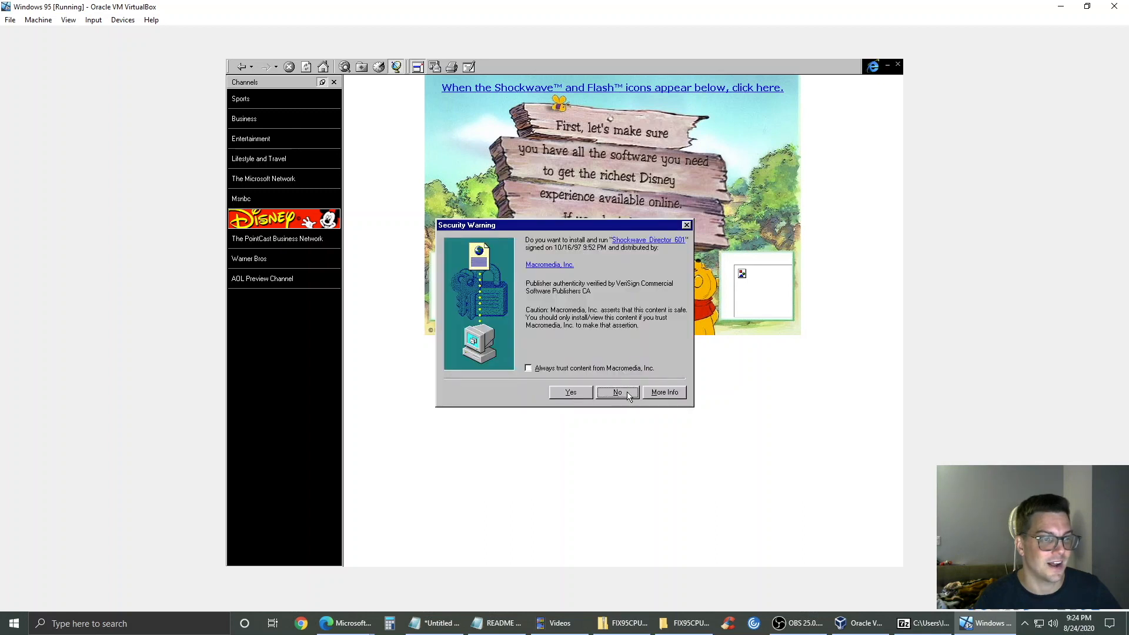
{"action": "left_click", "coordinate": [571, 393]}
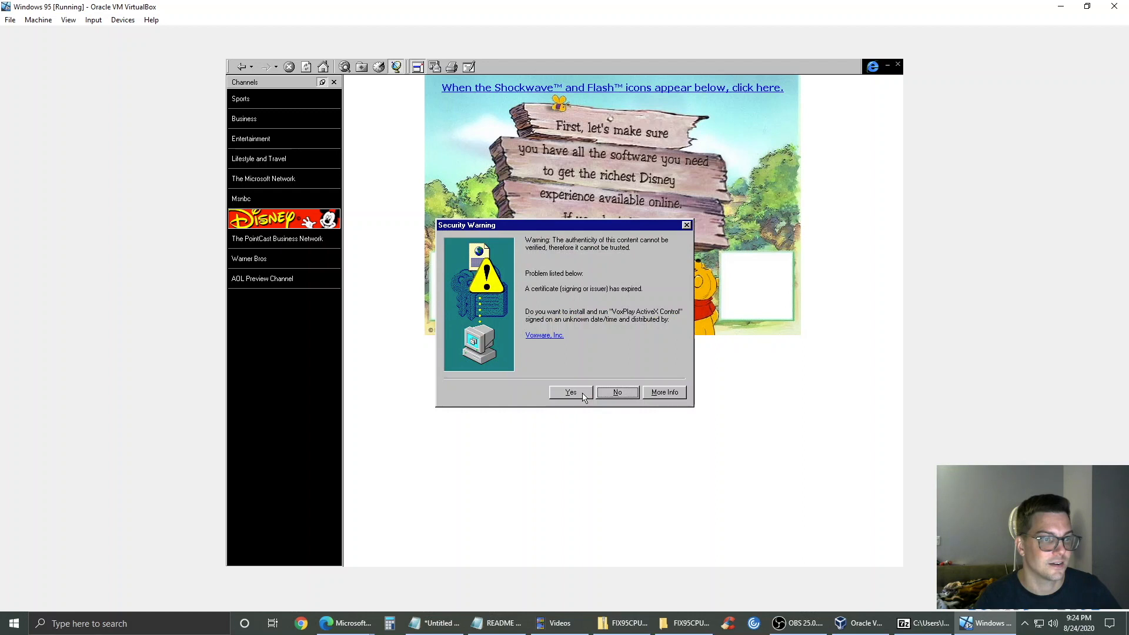
{"action": "left_click", "coordinate": [571, 393]}
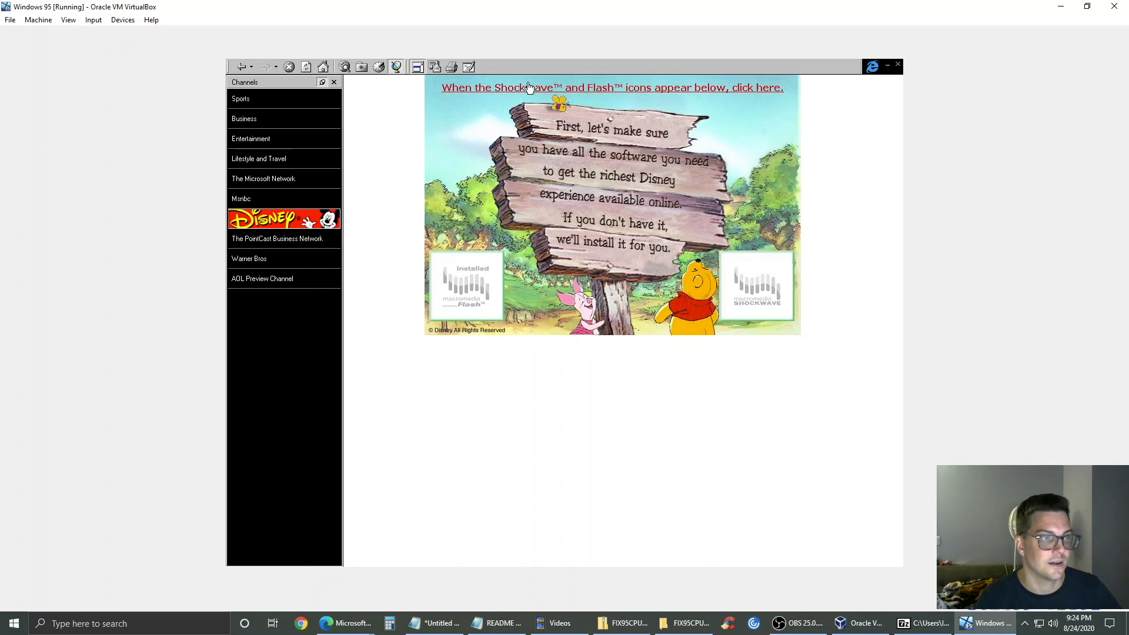
{"action": "left_click", "coordinate": [616, 89]}
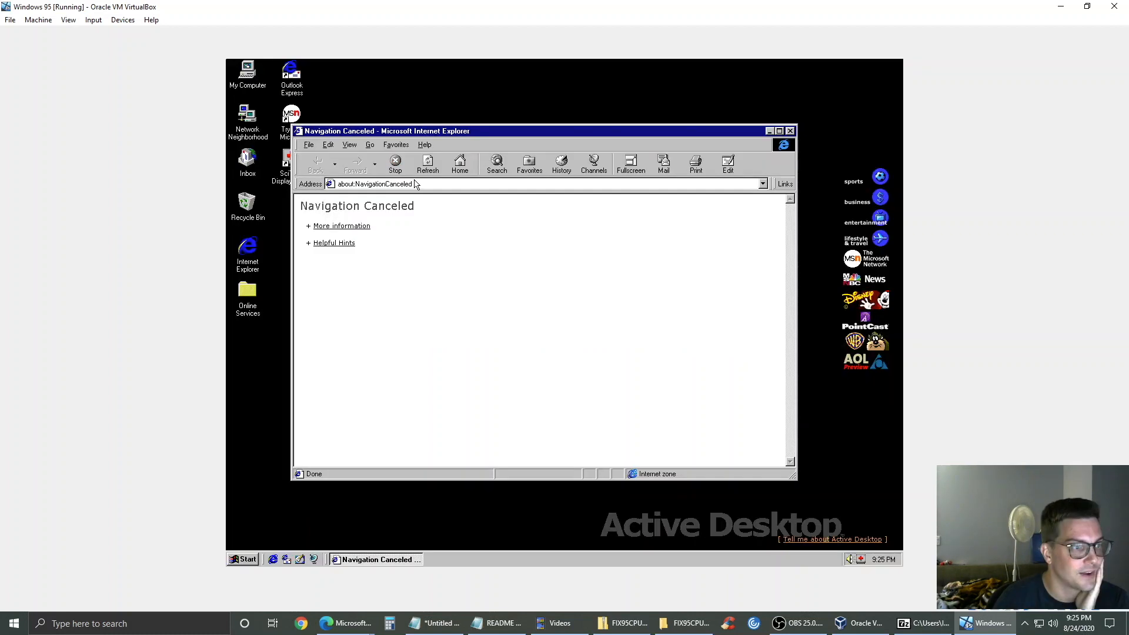
{"action": "left_click", "coordinate": [417, 184]}
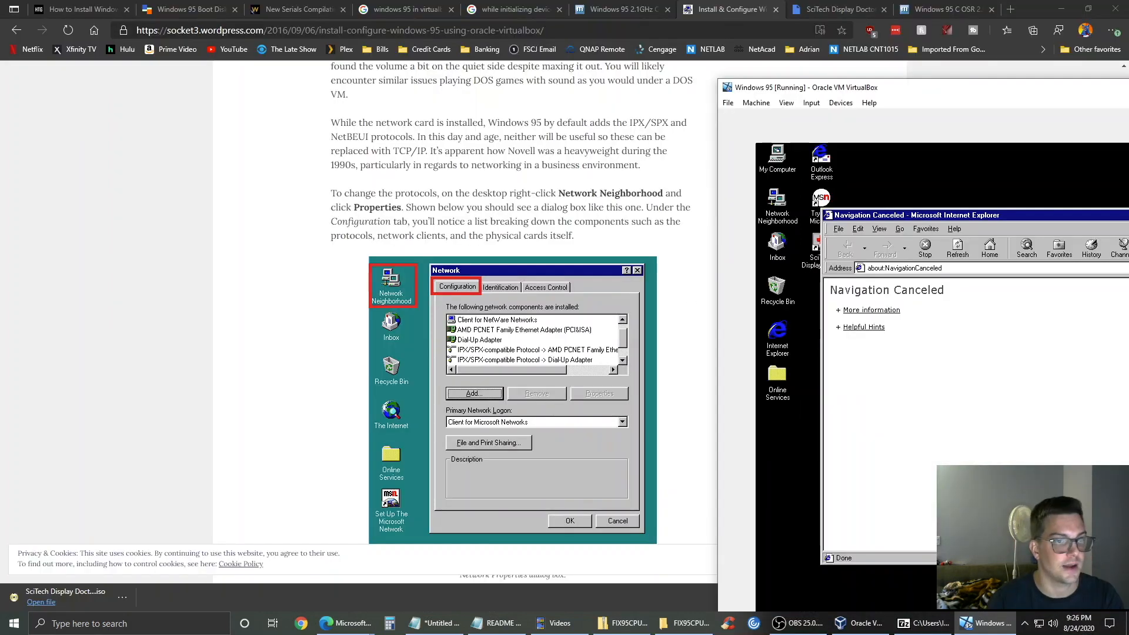
- In Network Neighborhood's properties, follow the web guide to remove the NetWare client and the IPX/SPX and NetBEUI protocols, leaving only the AMD PCNET adapter
{"action": "right_click", "coordinate": [785, 225]}
{"action": "left_click", "coordinate": [819, 333]}
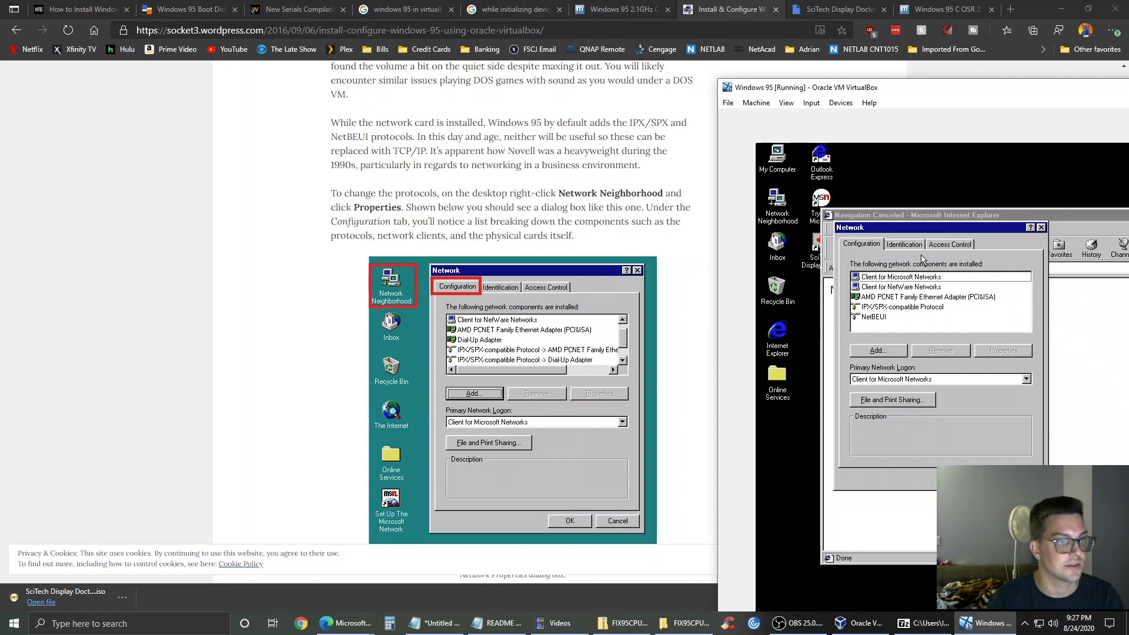
{"action": "left_click", "coordinate": [662, 305]}
{"action": "scroll", "coordinate": [662, 304], "scroll_direction": "down", "scroll_amount": 8}
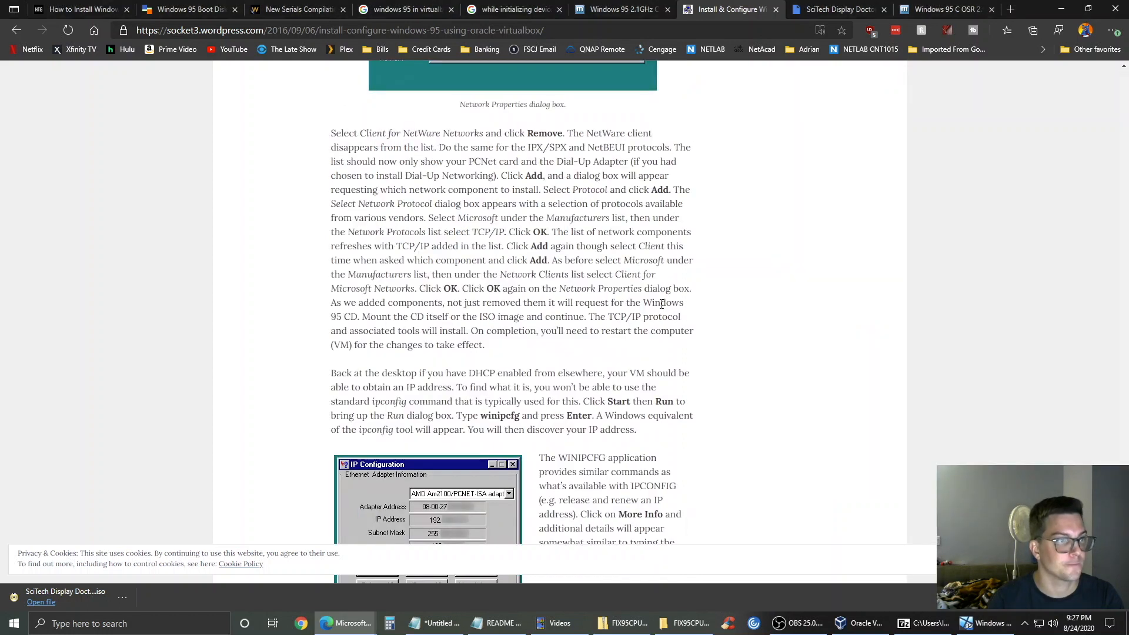
{"action": "key", "text": "alt+Tab"}
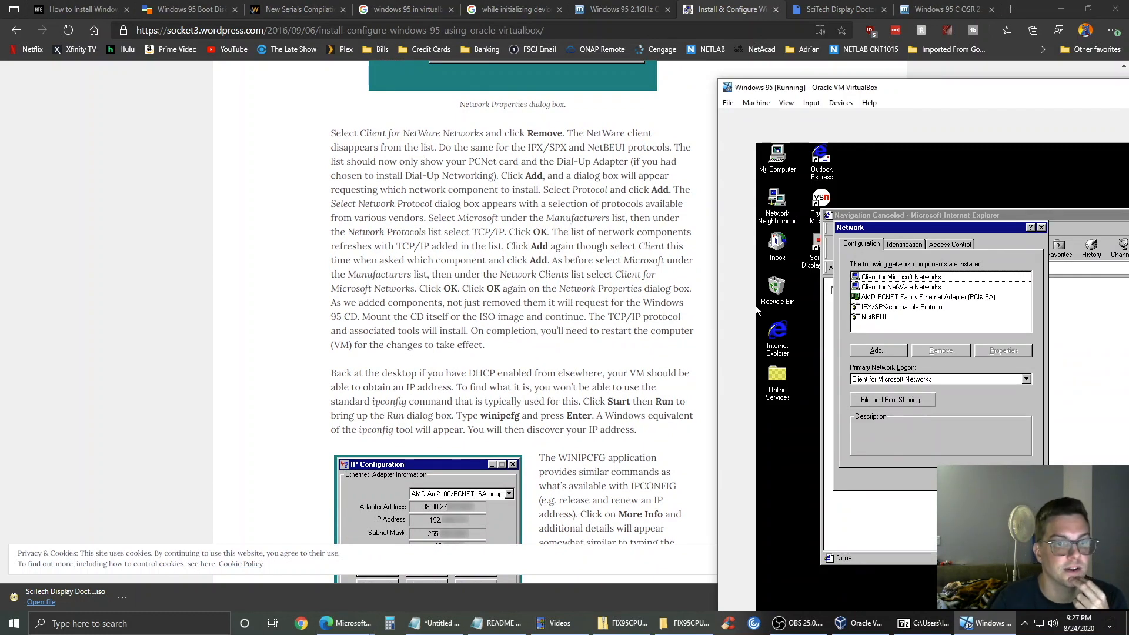
{"action": "left_click", "coordinate": [902, 287]}
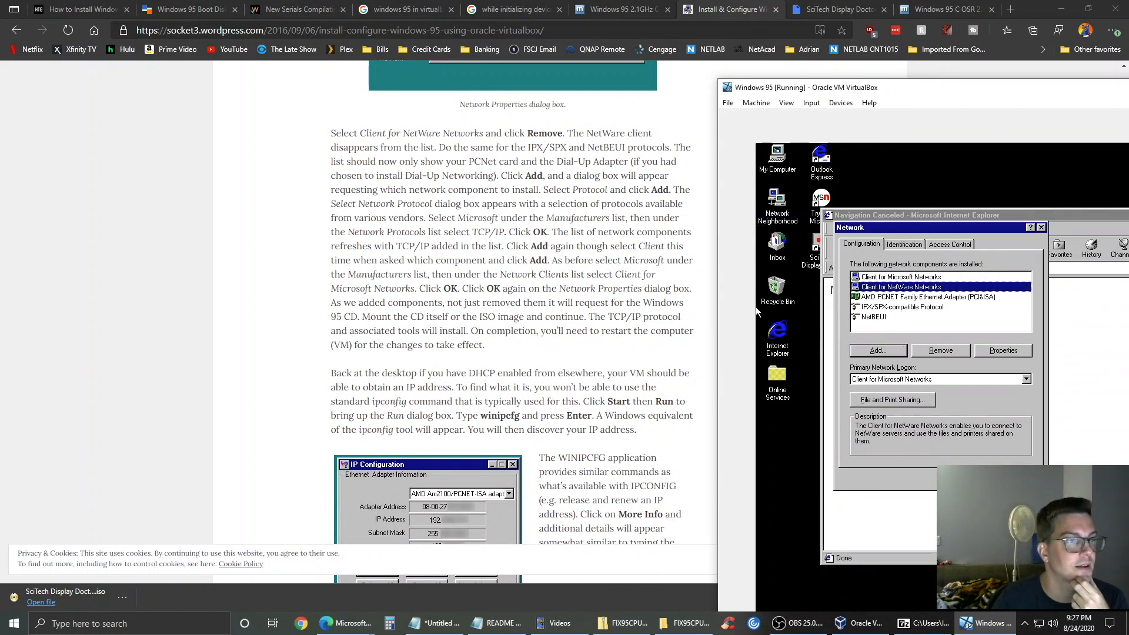
{"action": "left_click", "coordinate": [940, 351]}
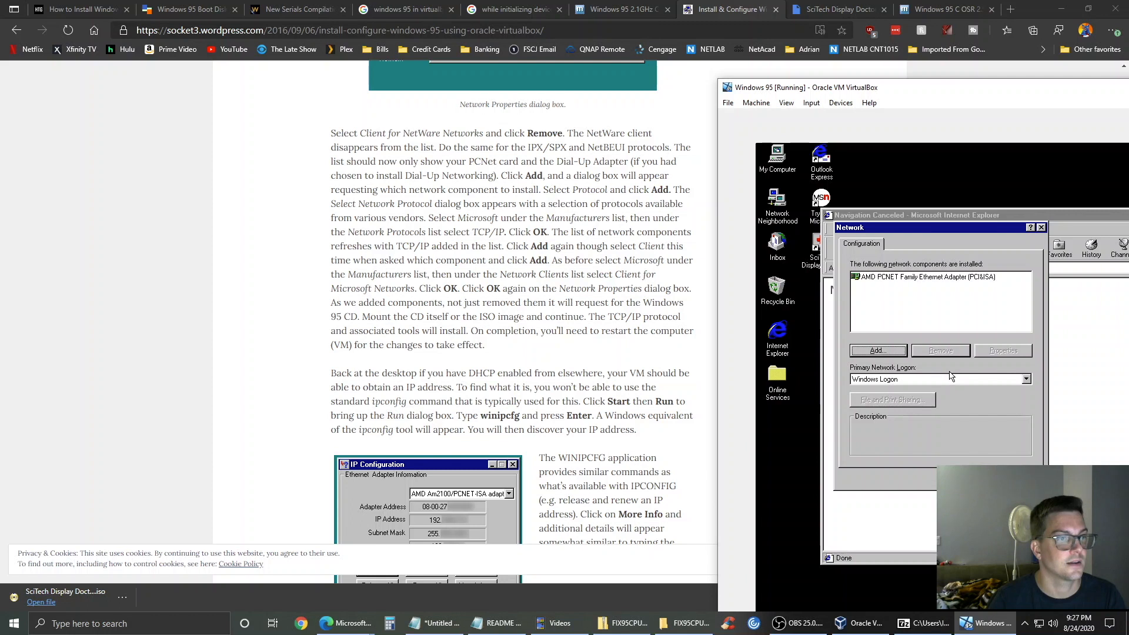
- Add Microsoft's TCP/IP protocol to the guest's network components
{"action": "left_click", "coordinate": [879, 351]}
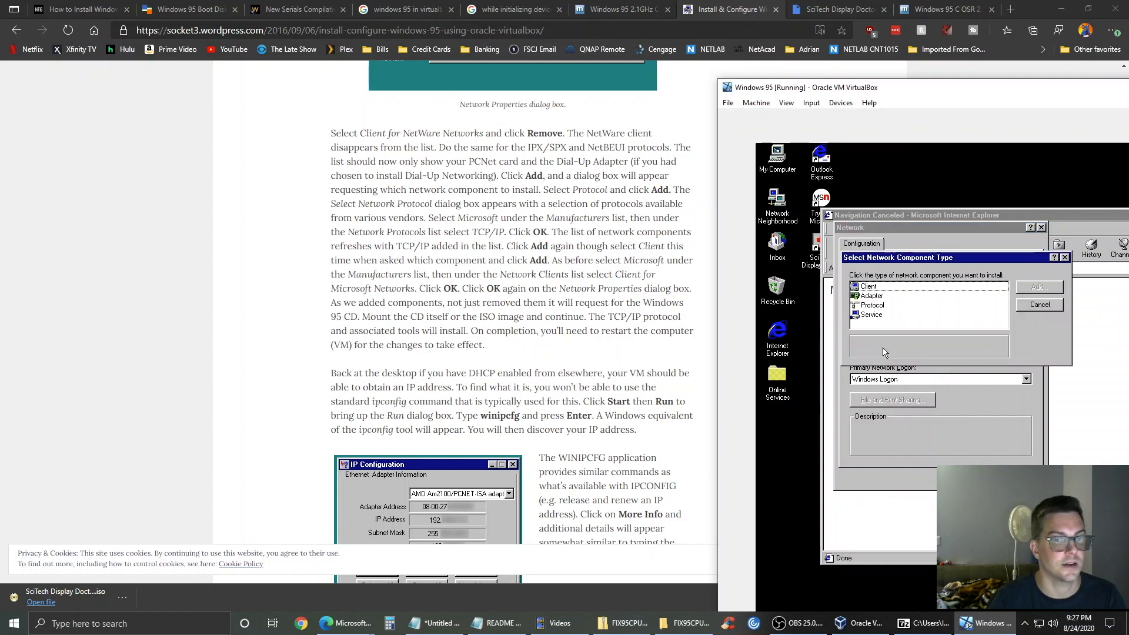
{"action": "left_click", "coordinate": [888, 306]}
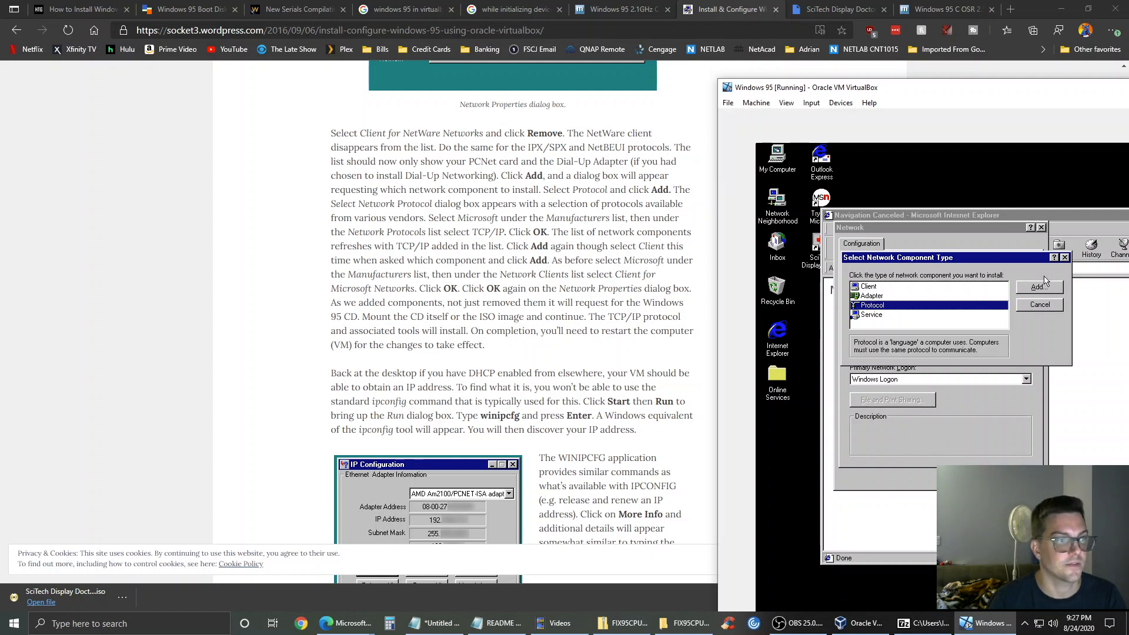
{"action": "left_click", "coordinate": [1056, 289]}
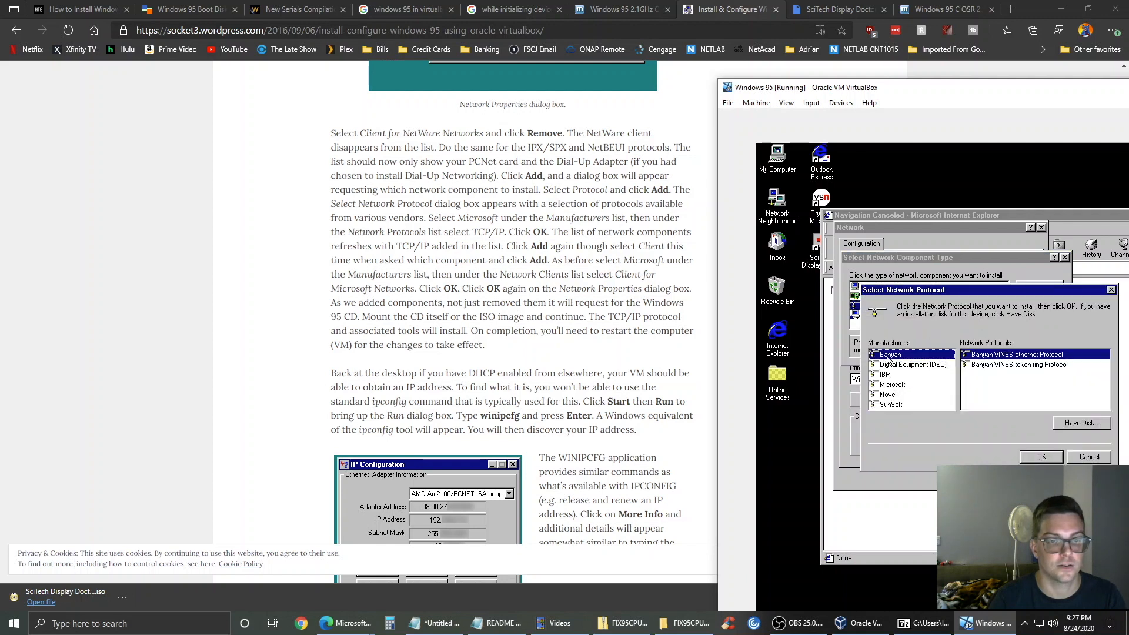
{"action": "left_click", "coordinate": [918, 384]}
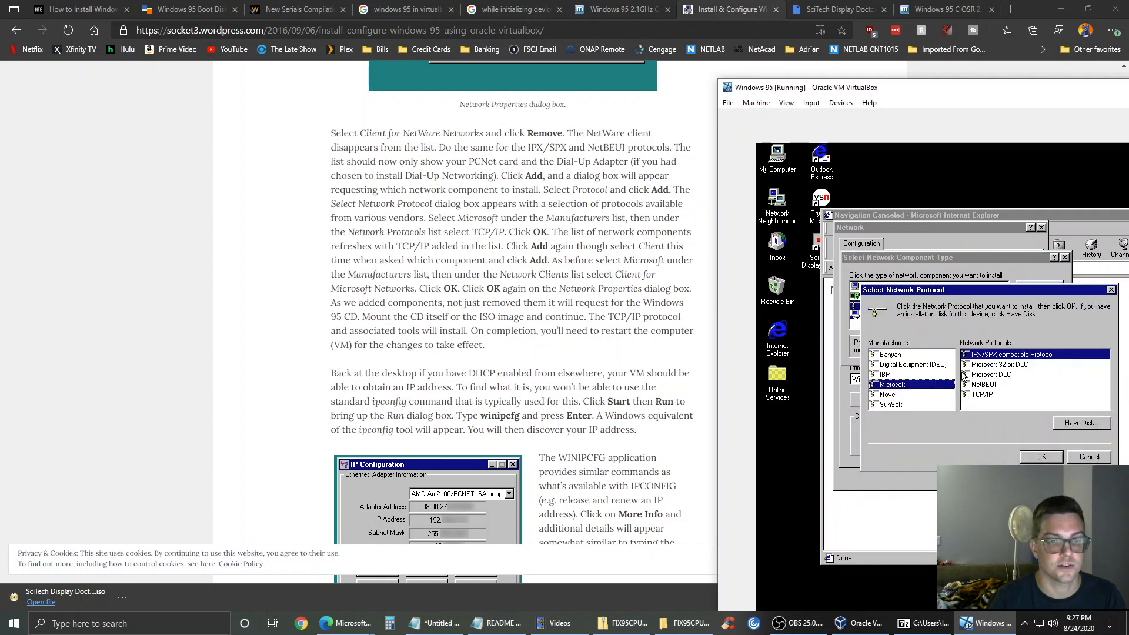
{"action": "left_click", "coordinate": [992, 395]}
{"action": "left_click", "coordinate": [1041, 457]}
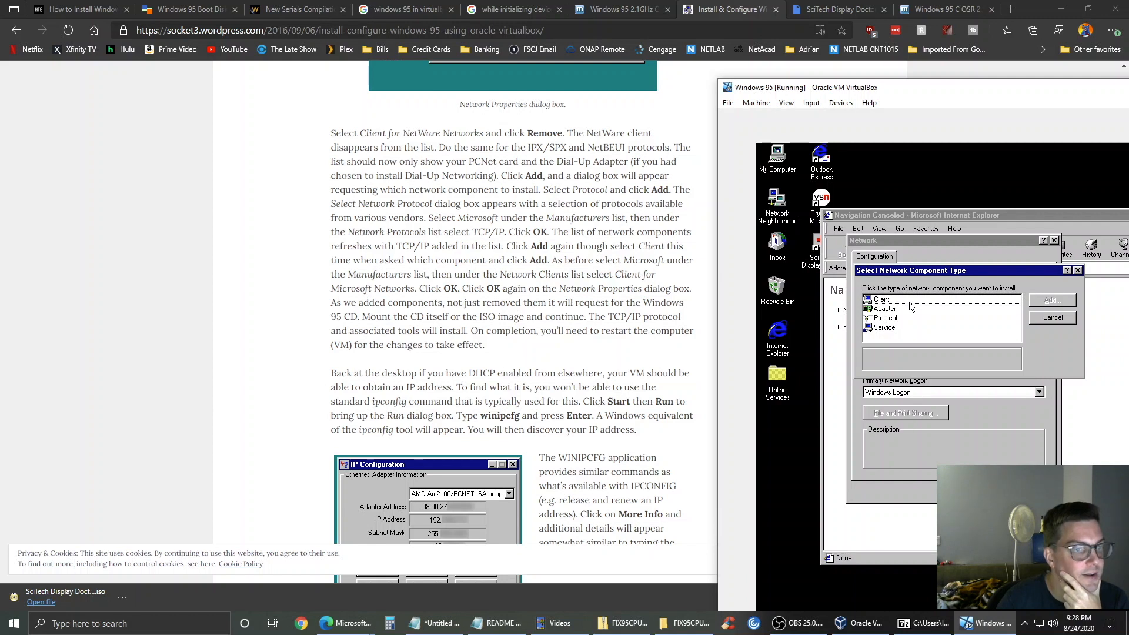
- Add Microsoft's Client for Microsoft Networks to the guest's network components
{"action": "left_click", "coordinate": [915, 300]}
{"action": "left_click", "coordinate": [1064, 302]}
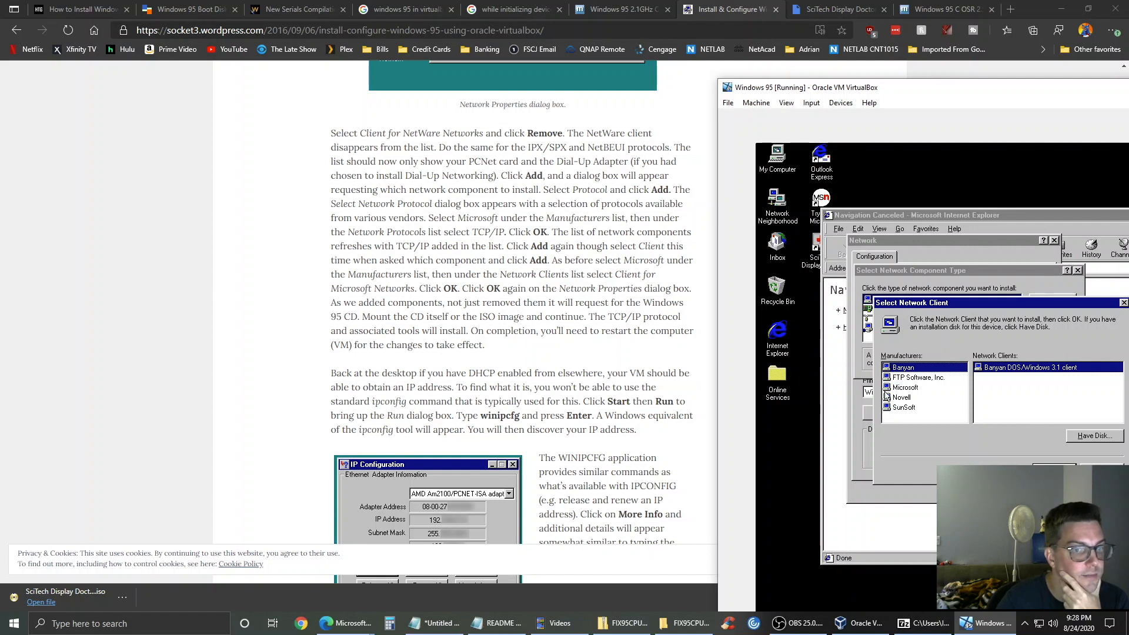
{"action": "left_click", "coordinate": [917, 388]}
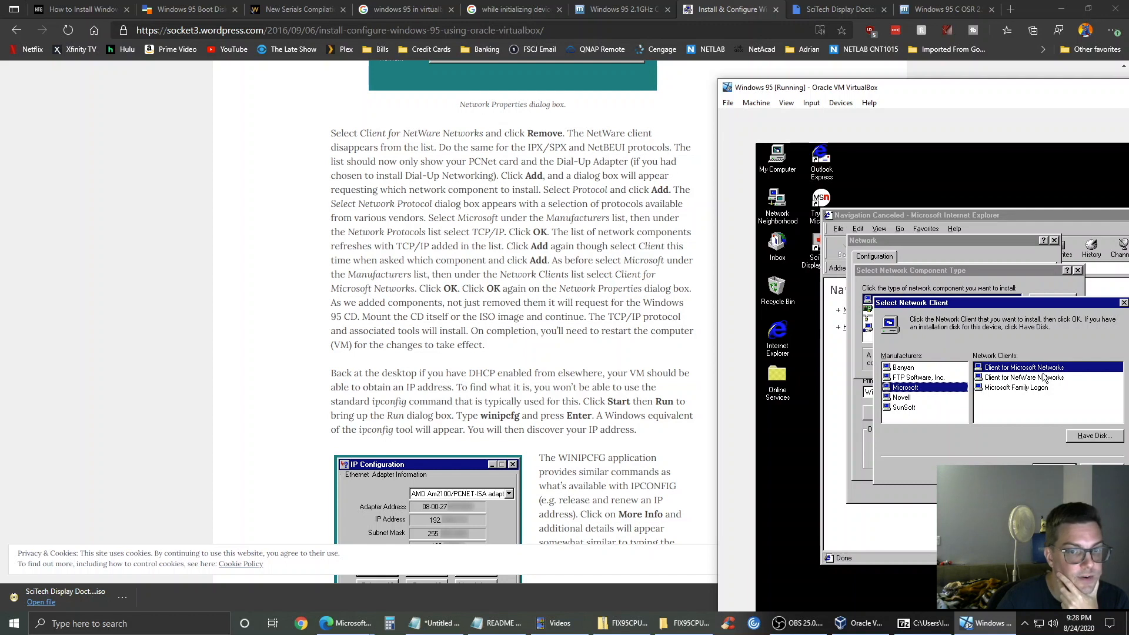
{"action": "left_click", "coordinate": [1055, 467]}
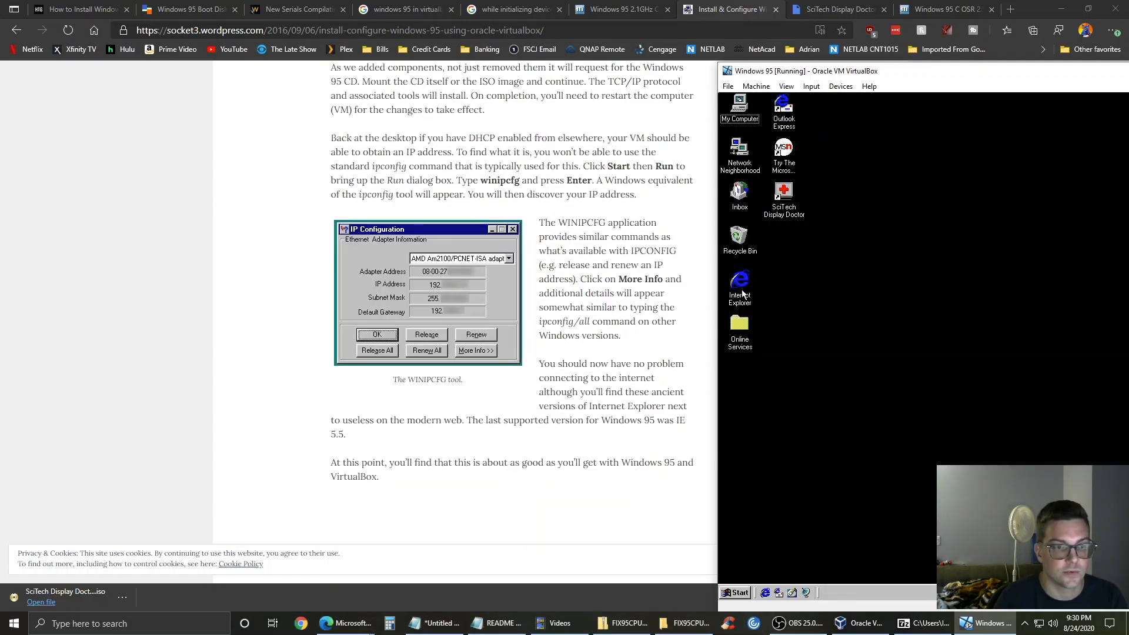
- Launch Internet Explorer in the guest to check whether the MSN home page loads over the network
{"action": "double_click", "coordinate": [743, 289]}
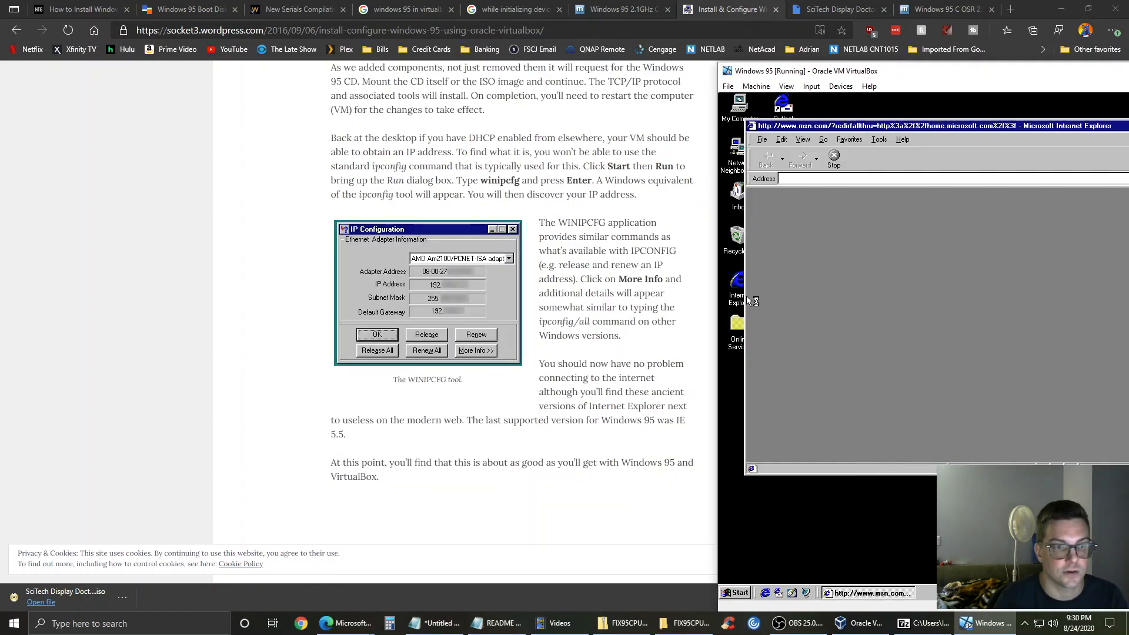
{"action": "left_click", "coordinate": [1039, 404]}
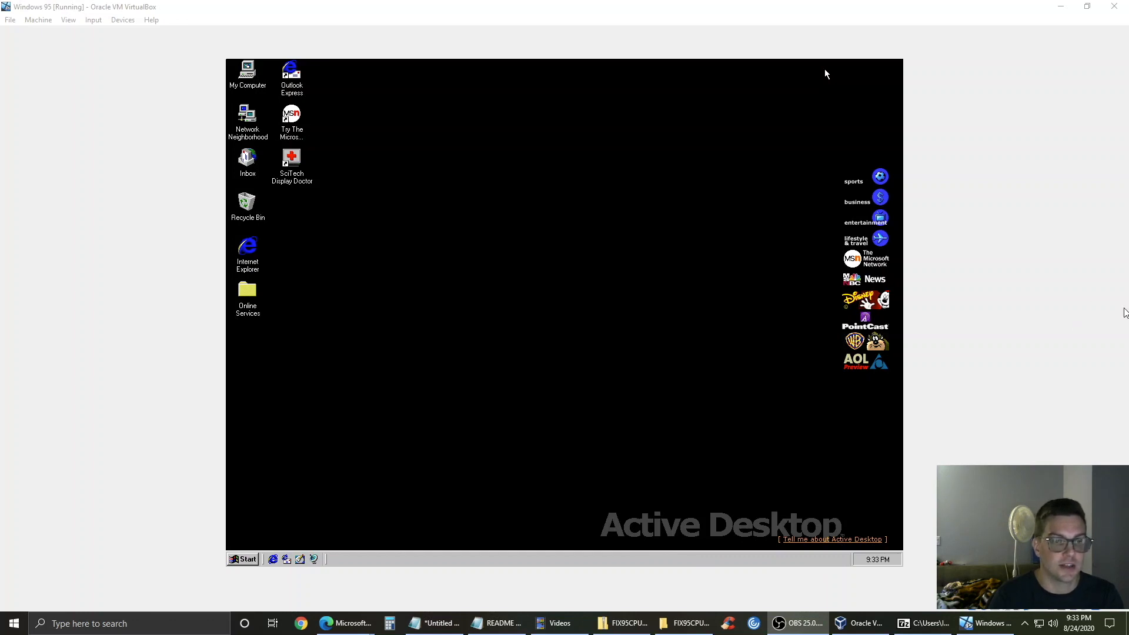
- Open My Computer from the guest's desktop
{"action": "left_click", "coordinate": [952, 325]}
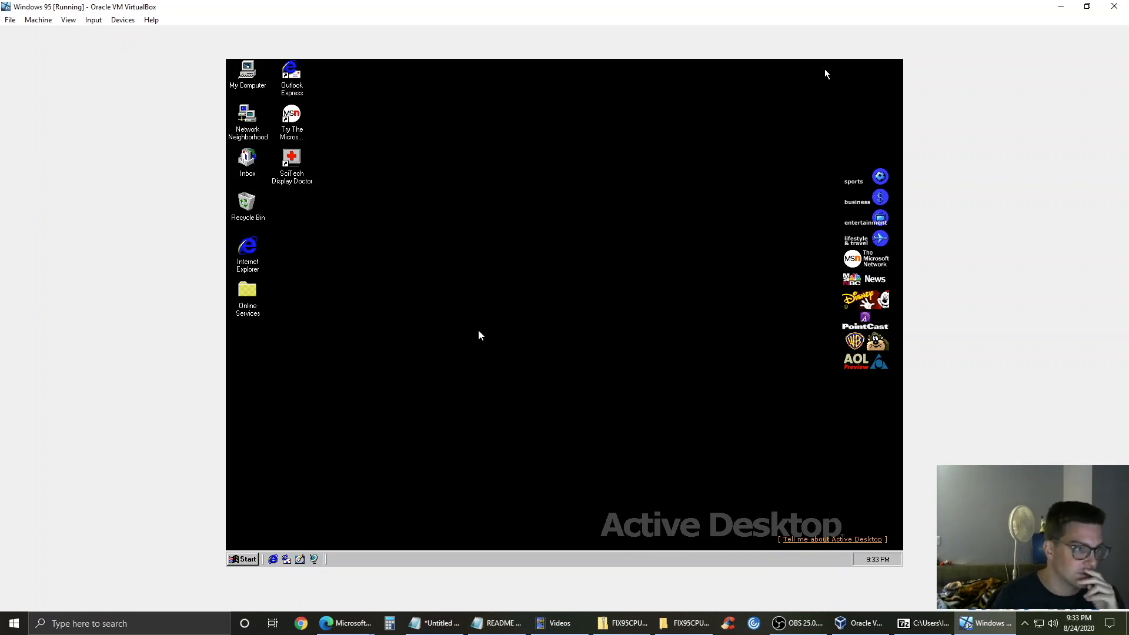
{"action": "double_click", "coordinate": [248, 78]}
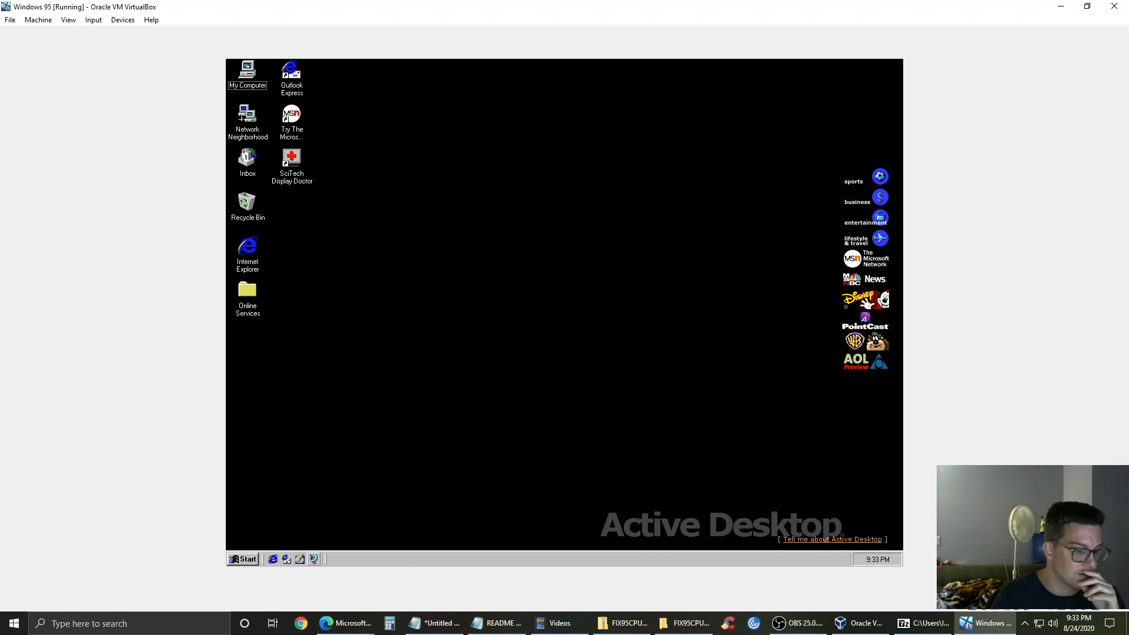
- Preview the always-on-top, auto-hide and small-icon options in the taskbar properties, view the Start menu customization settings, and close without applying
{"action": "left_click_drag", "start_coordinate": [327, 560], "coordinate": [350, 560]}
{"action": "right_click", "coordinate": [380, 563]}
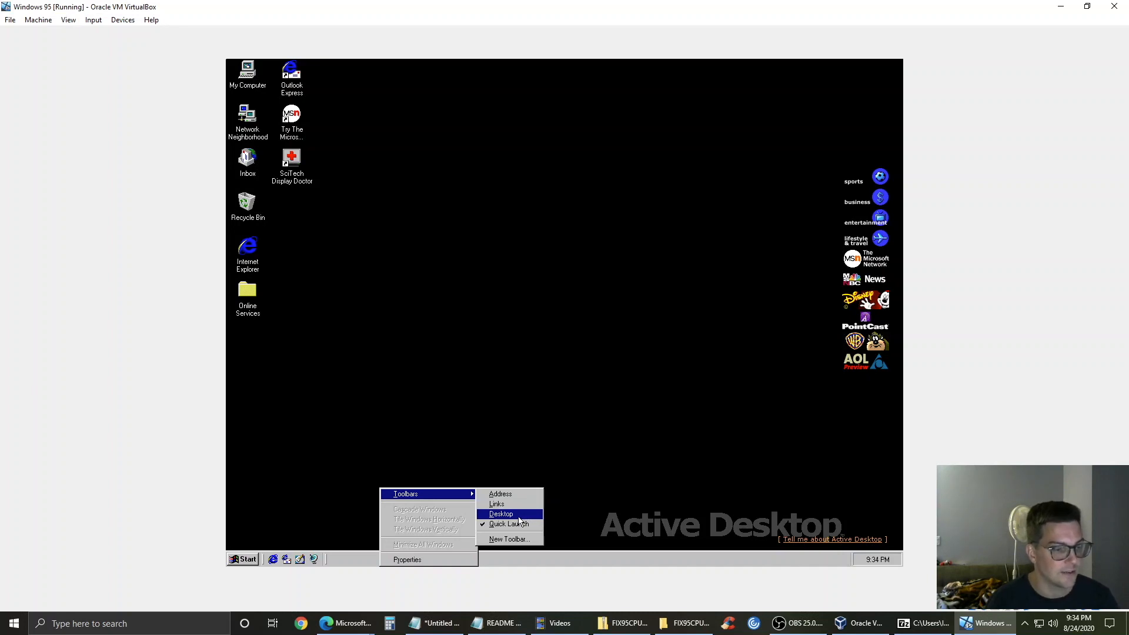
{"action": "left_click", "coordinate": [441, 560]}
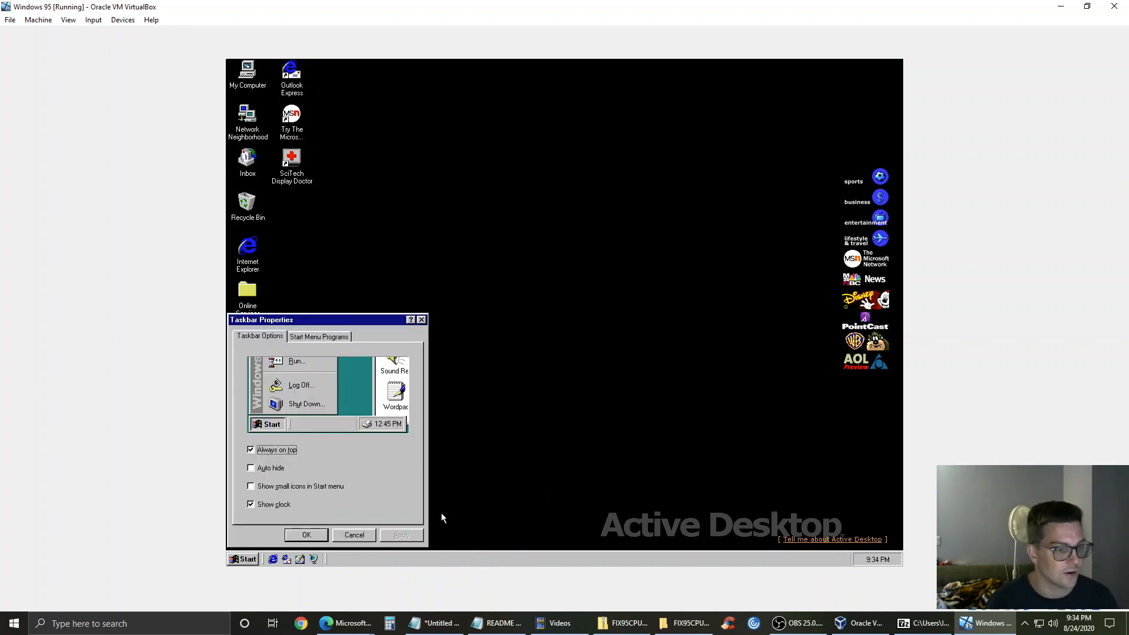
{"action": "left_click", "coordinate": [284, 454]}
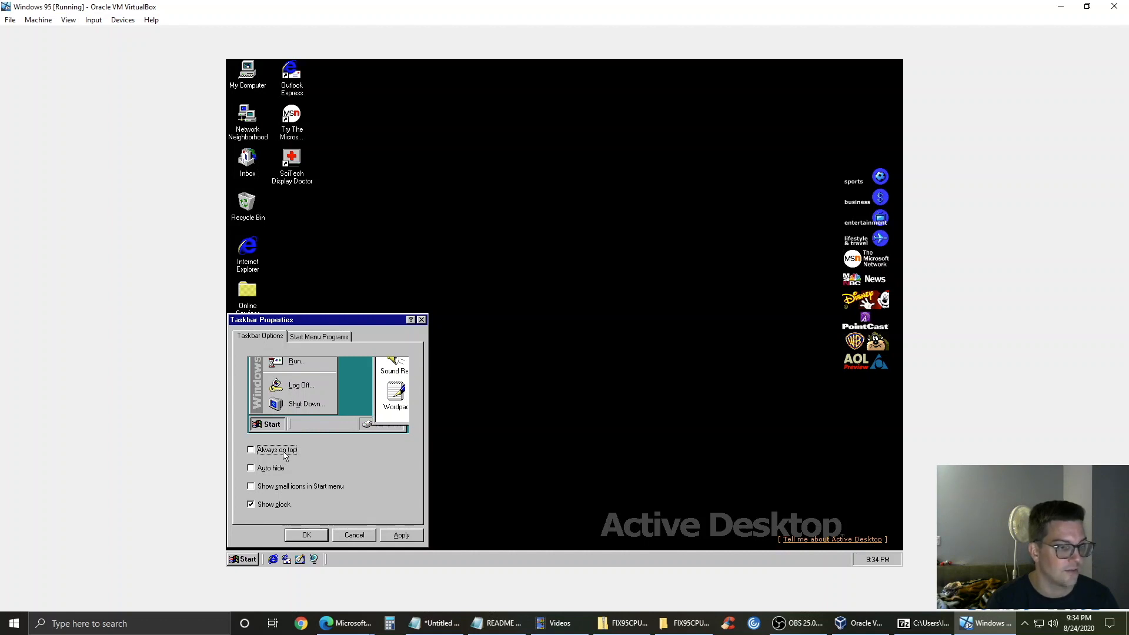
{"action": "left_click", "coordinate": [283, 454]}
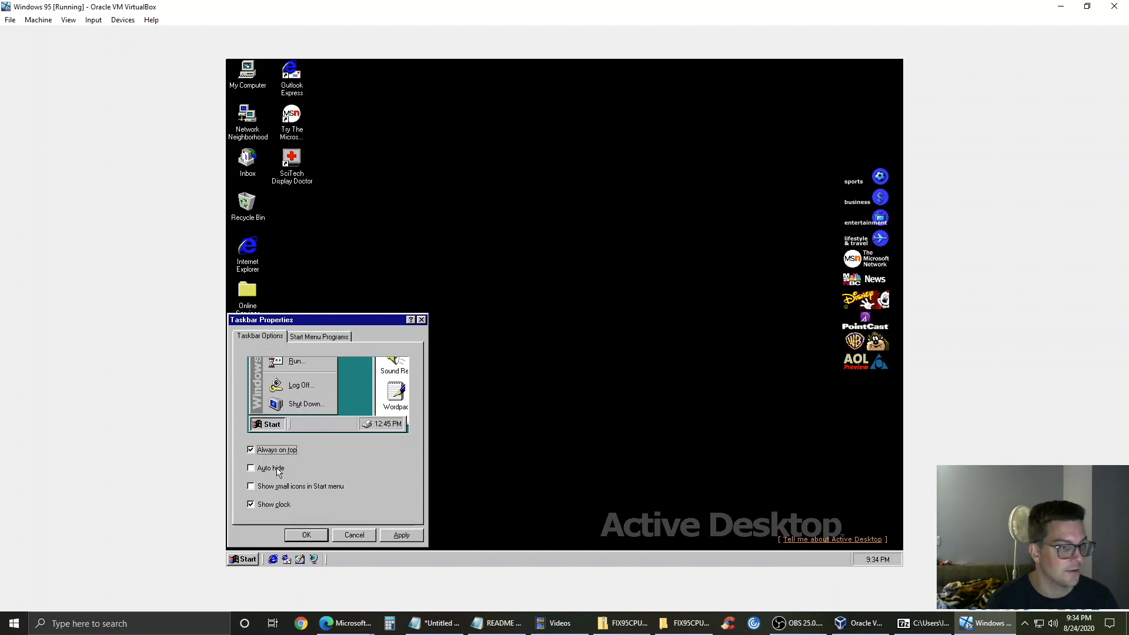
{"action": "left_click", "coordinate": [279, 472]}
{"action": "left_click", "coordinate": [279, 471]}
{"action": "left_click", "coordinate": [276, 488]}
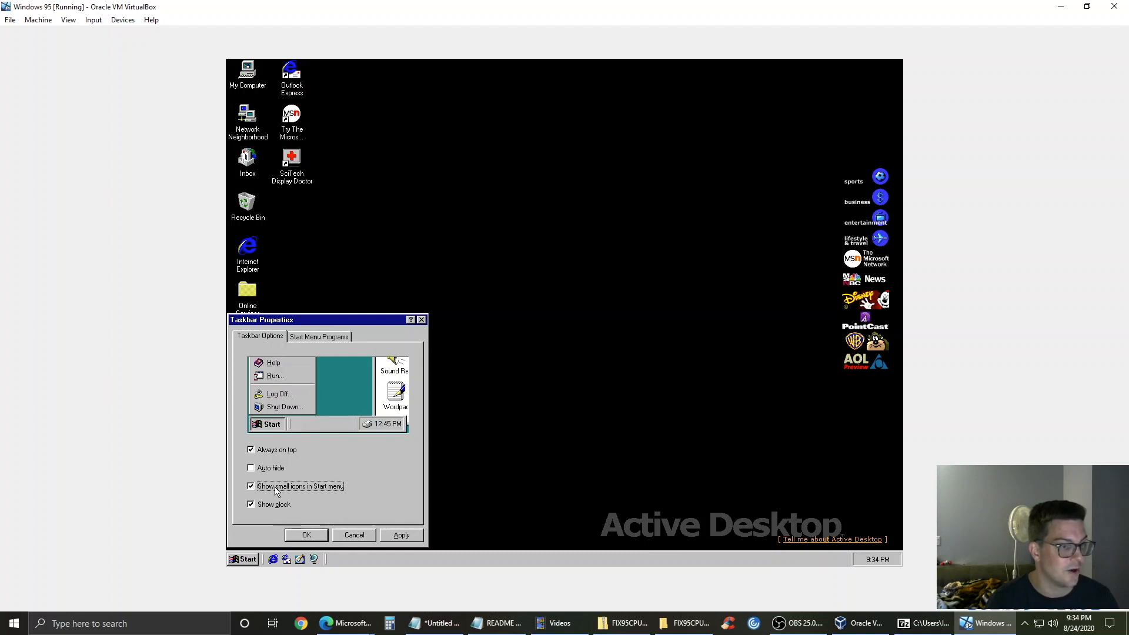
{"action": "left_click", "coordinate": [276, 488]}
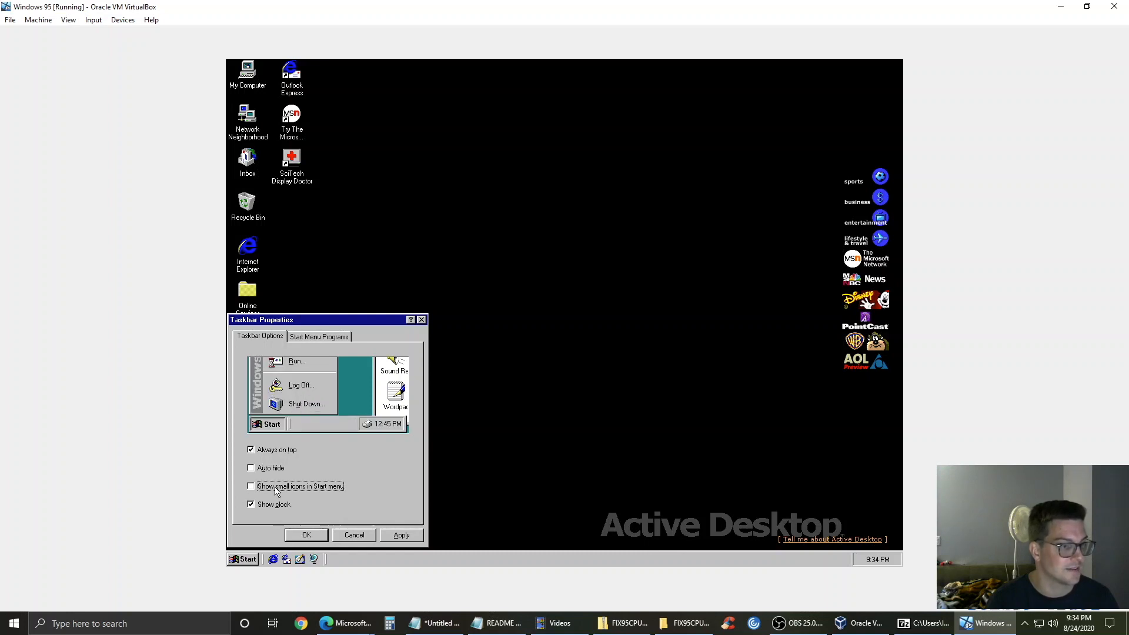
{"action": "left_click", "coordinate": [329, 340]}
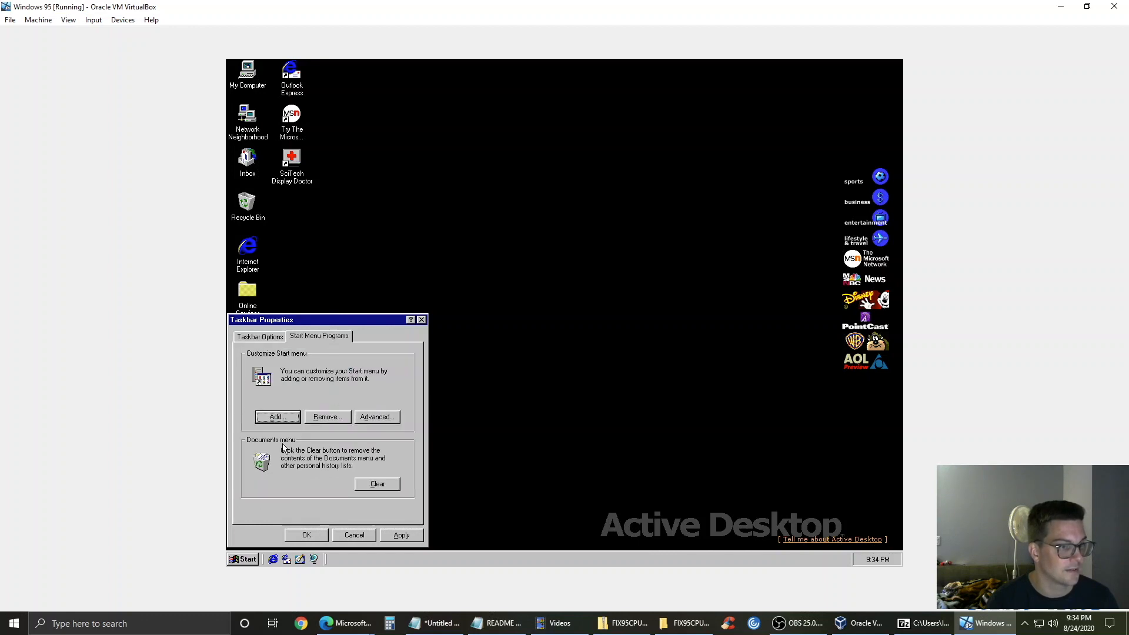
{"action": "left_click", "coordinate": [422, 319]}
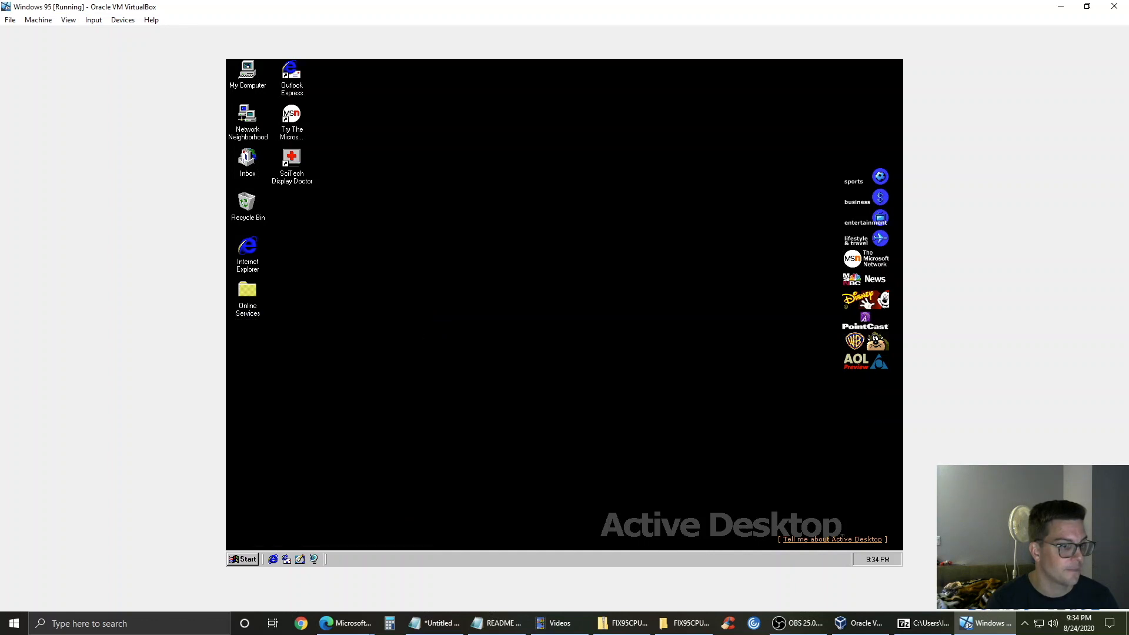
{"action": "left_click", "coordinate": [244, 559]}
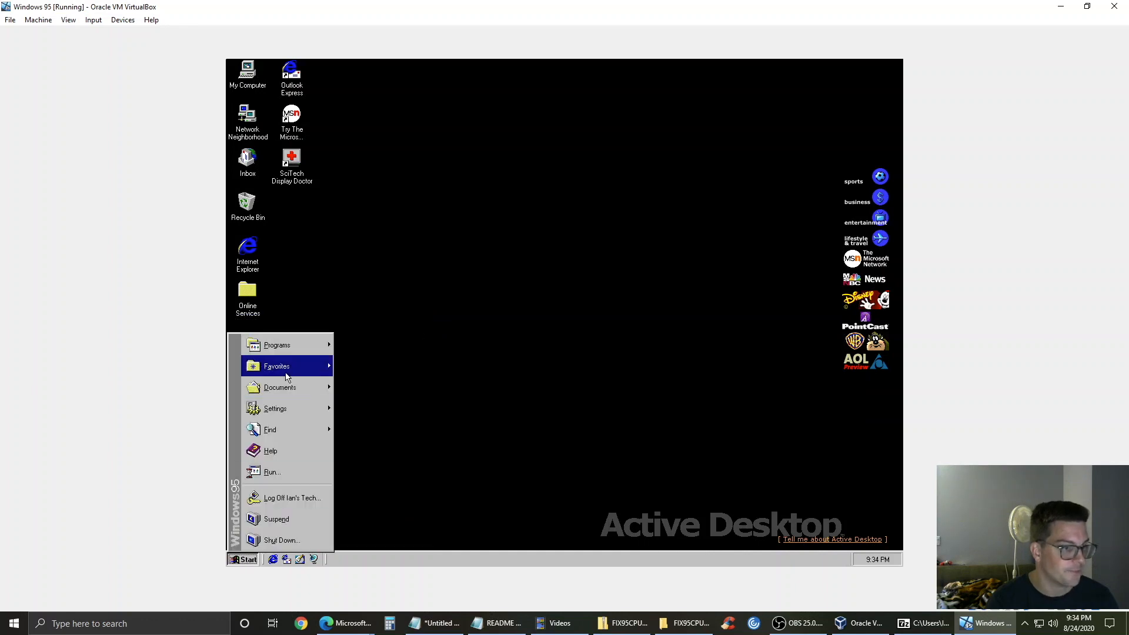
{"action": "mouse_move", "coordinate": [278, 440]}
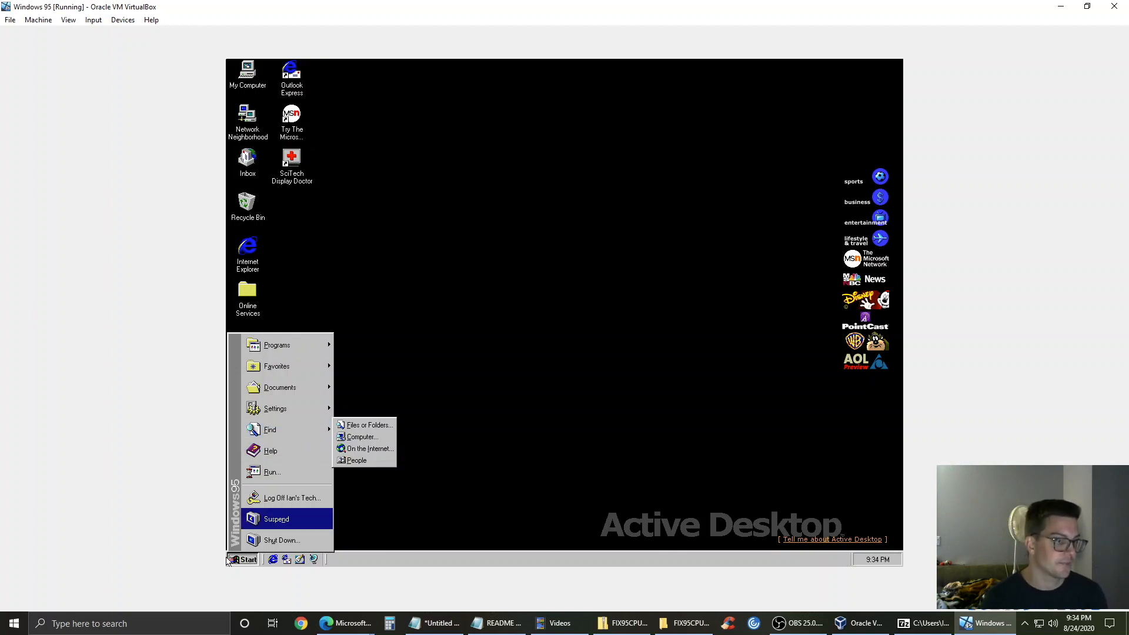
{"action": "key", "text": "ctrl"}
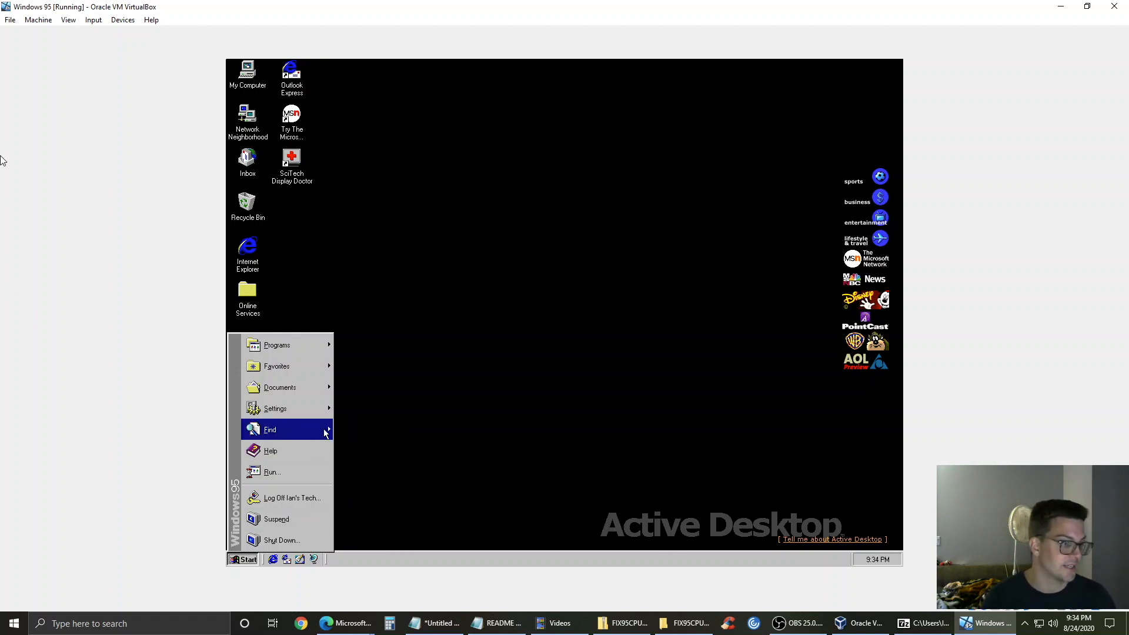
{"action": "left_click", "coordinate": [4, 628]}
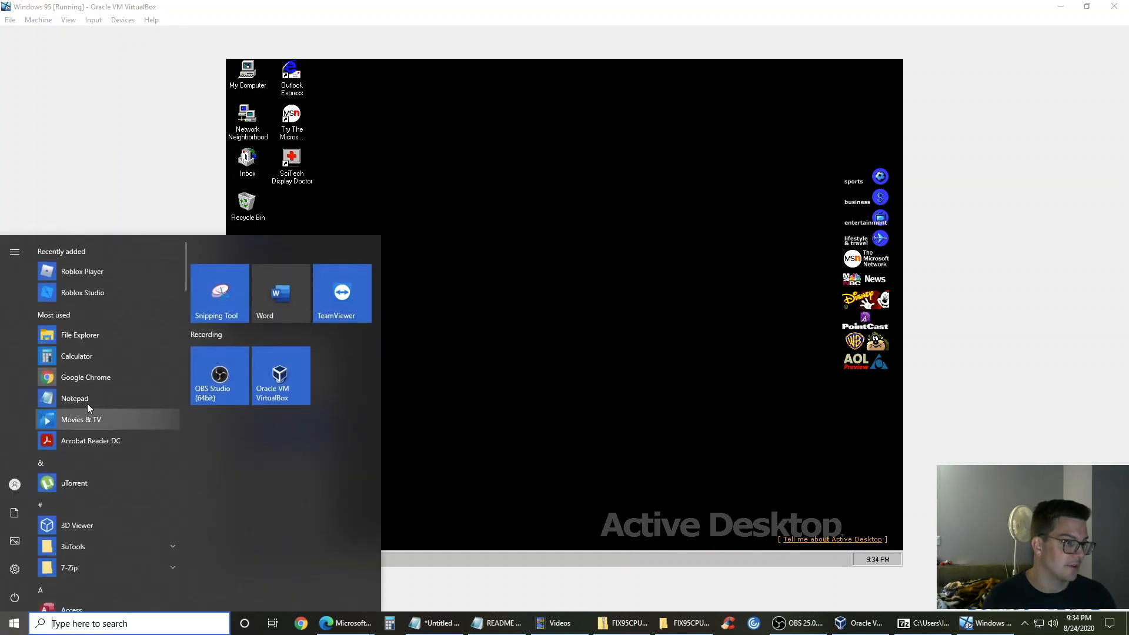
- Open Calculator from the guest's accessories to view it, and close it again
{"action": "left_click", "coordinate": [242, 560]}
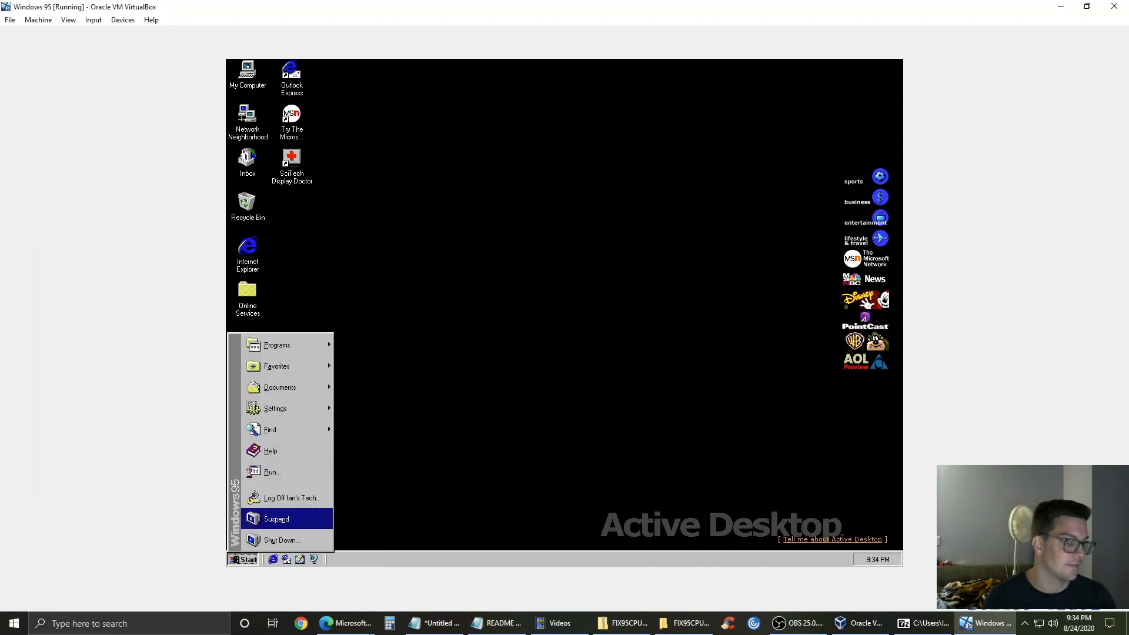
{"action": "mouse_move", "coordinate": [313, 351]}
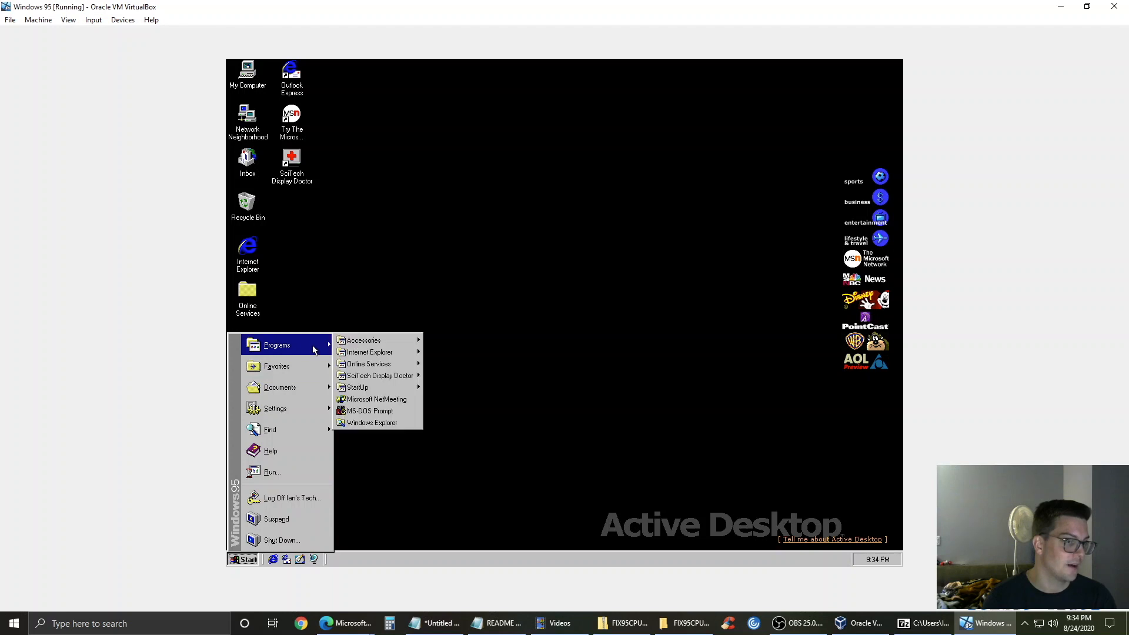
{"action": "mouse_move", "coordinate": [379, 344]}
{"action": "mouse_move", "coordinate": [499, 349]}
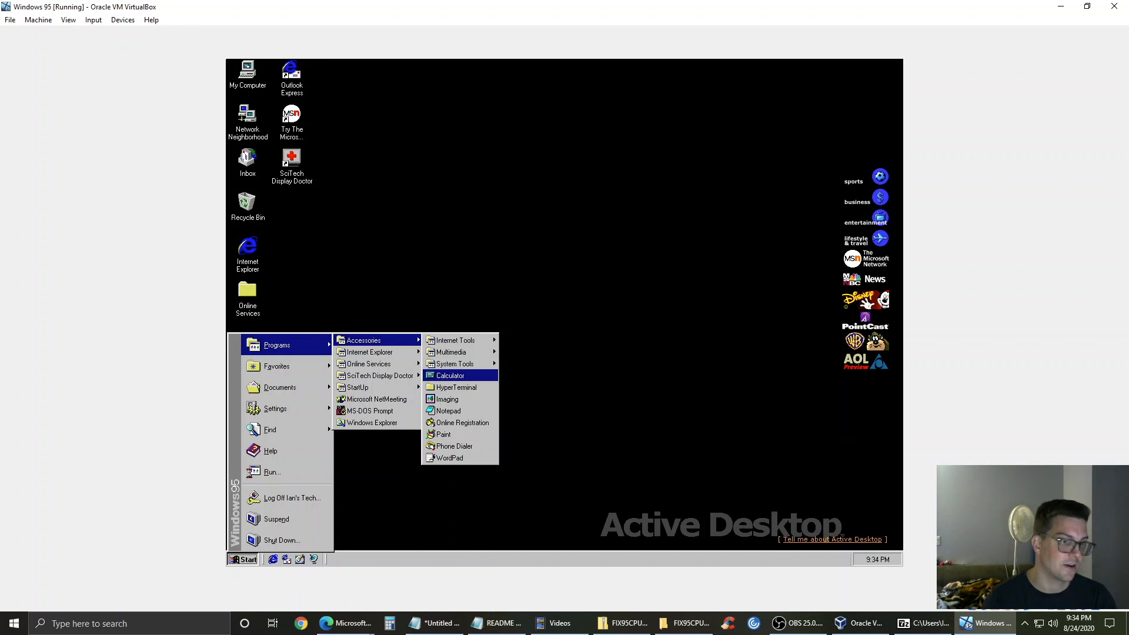
{"action": "left_click", "coordinate": [465, 376]}
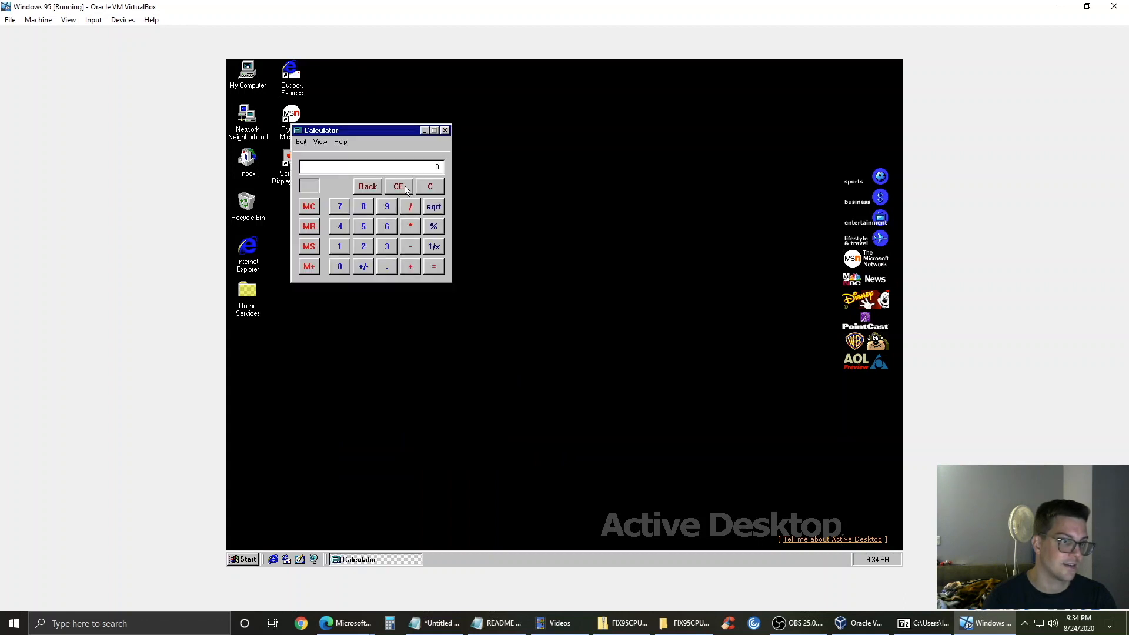
{"action": "left_click", "coordinate": [445, 131]}
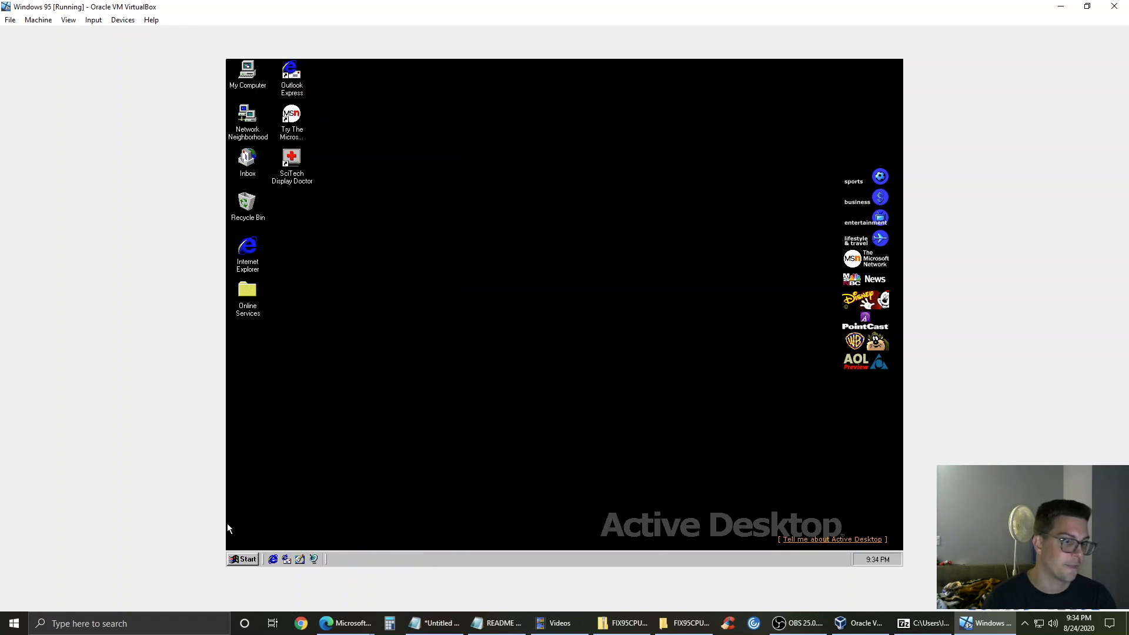
- Open the Start menu's StartUp folder in Explorer and delete the SDD Tray Icon shortcut
{"action": "left_click", "coordinate": [243, 559]}
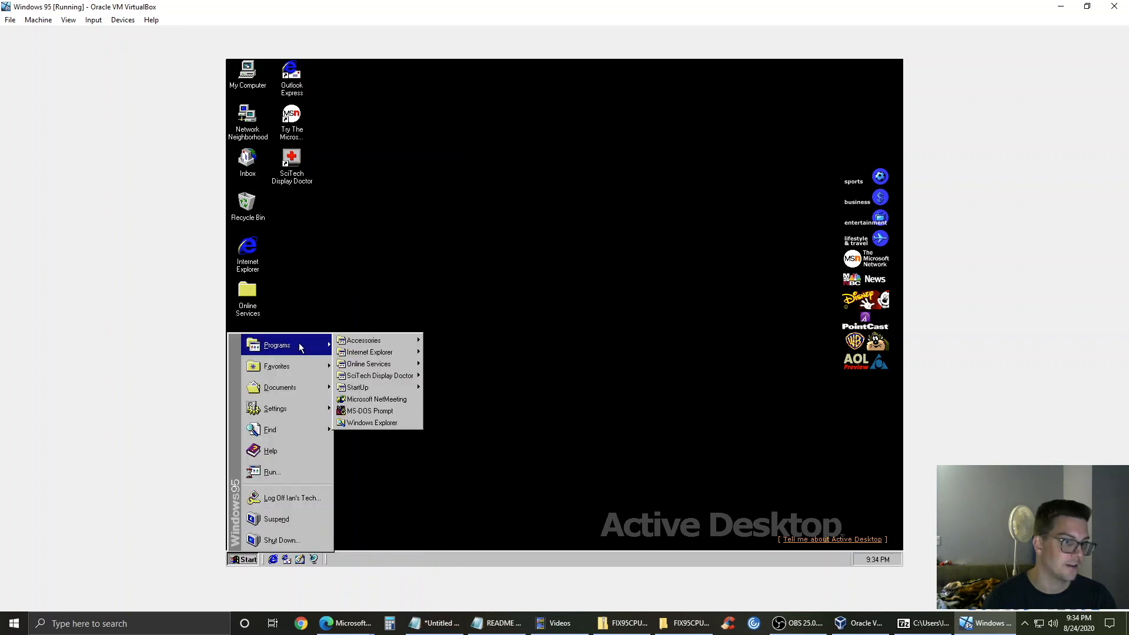
{"action": "mouse_move", "coordinate": [406, 387]}
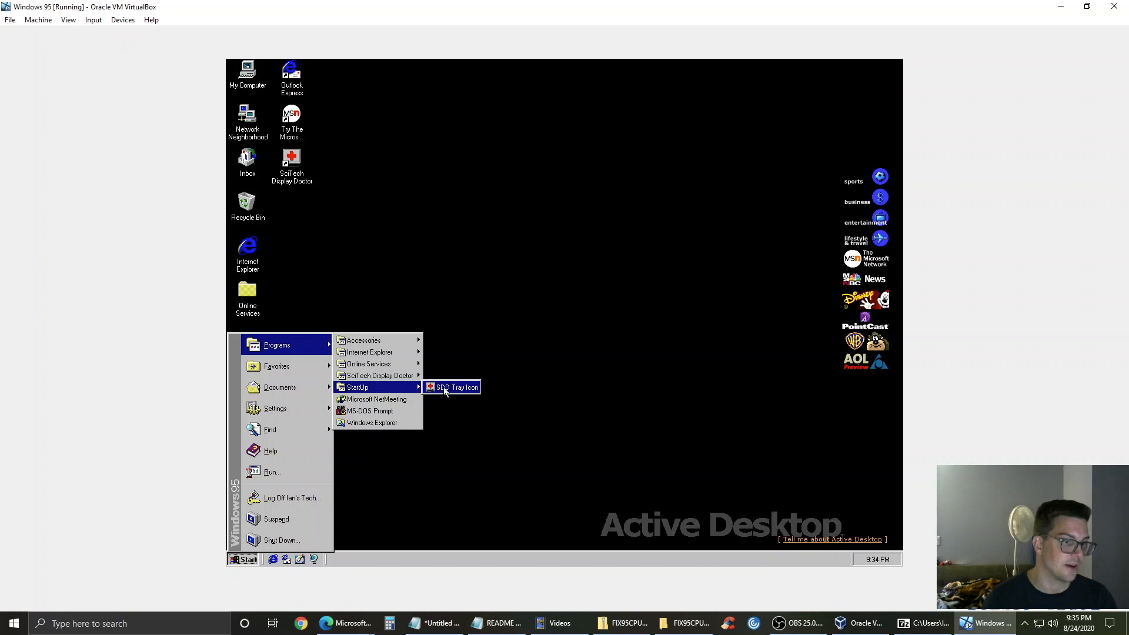
{"action": "right_click", "coordinate": [389, 386]}
{"action": "left_click", "coordinate": [419, 400]}
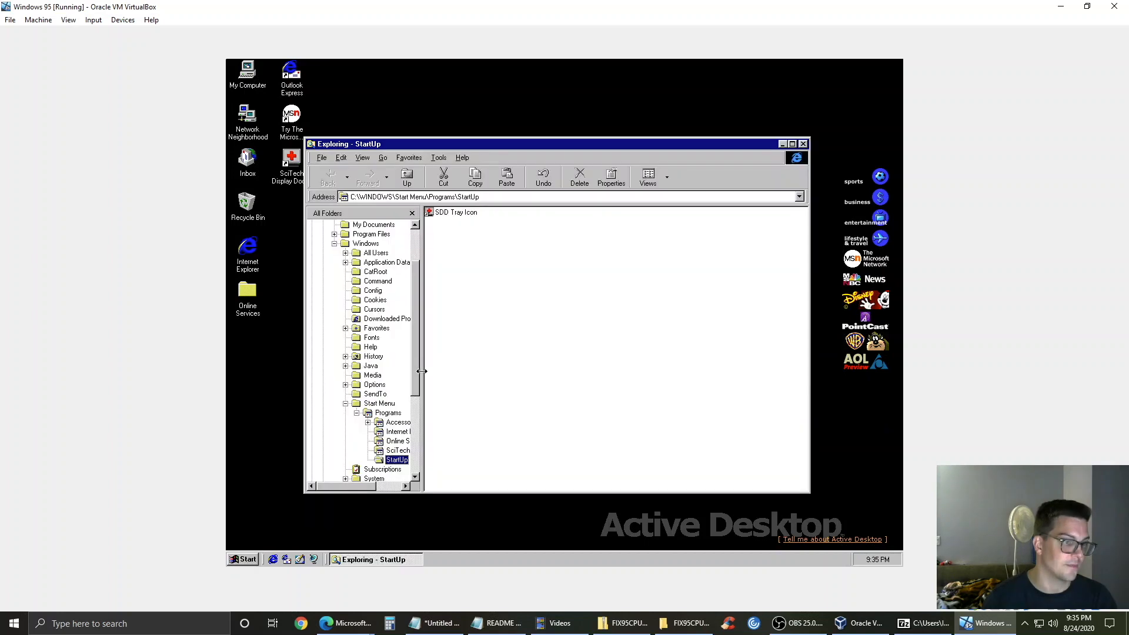
{"action": "right_click", "coordinate": [456, 219]}
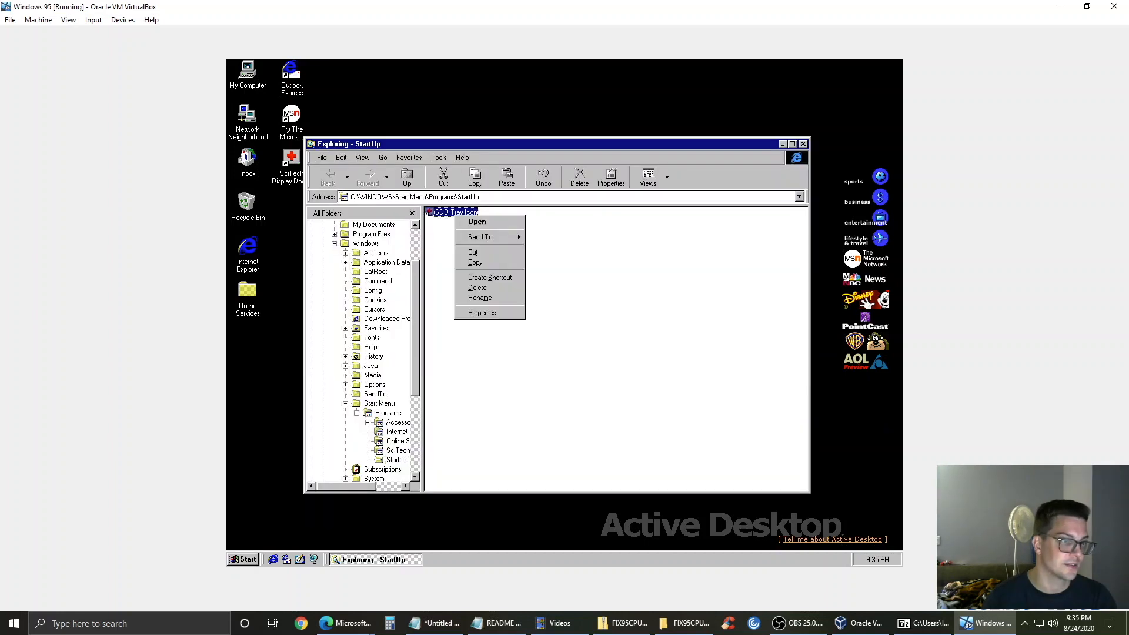
{"action": "left_click", "coordinate": [473, 286]}
{"action": "left_click", "coordinate": [604, 320]}
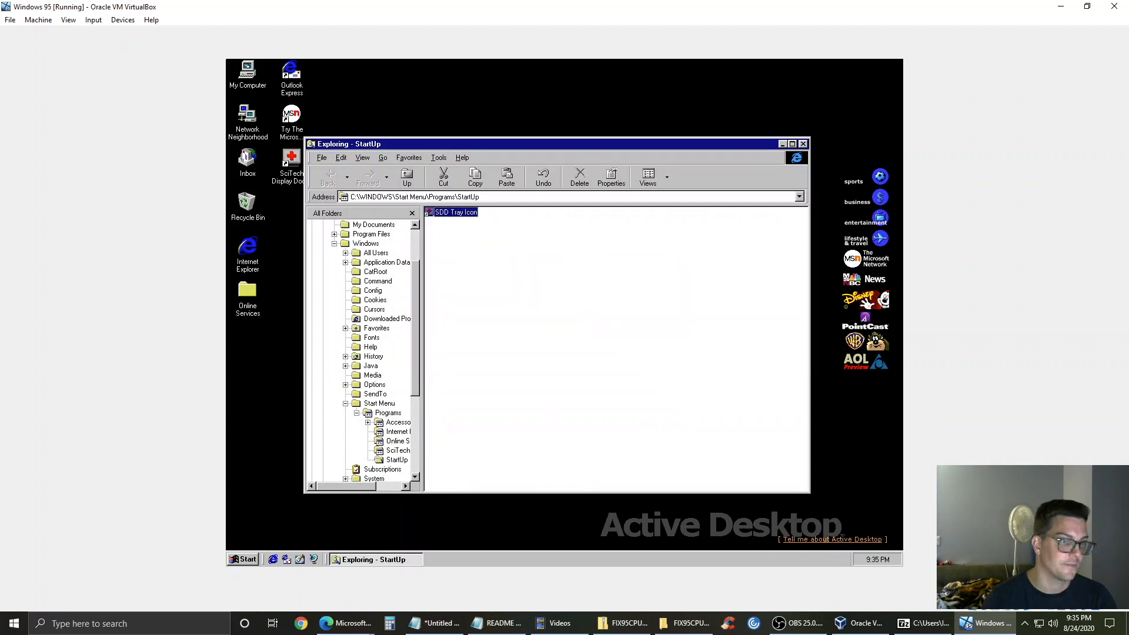
- Look over the folder tree and address path in the maximized StartUp Explorer window, and close the window
{"action": "left_click", "coordinate": [415, 228]}
{"action": "left_click", "coordinate": [415, 228]}
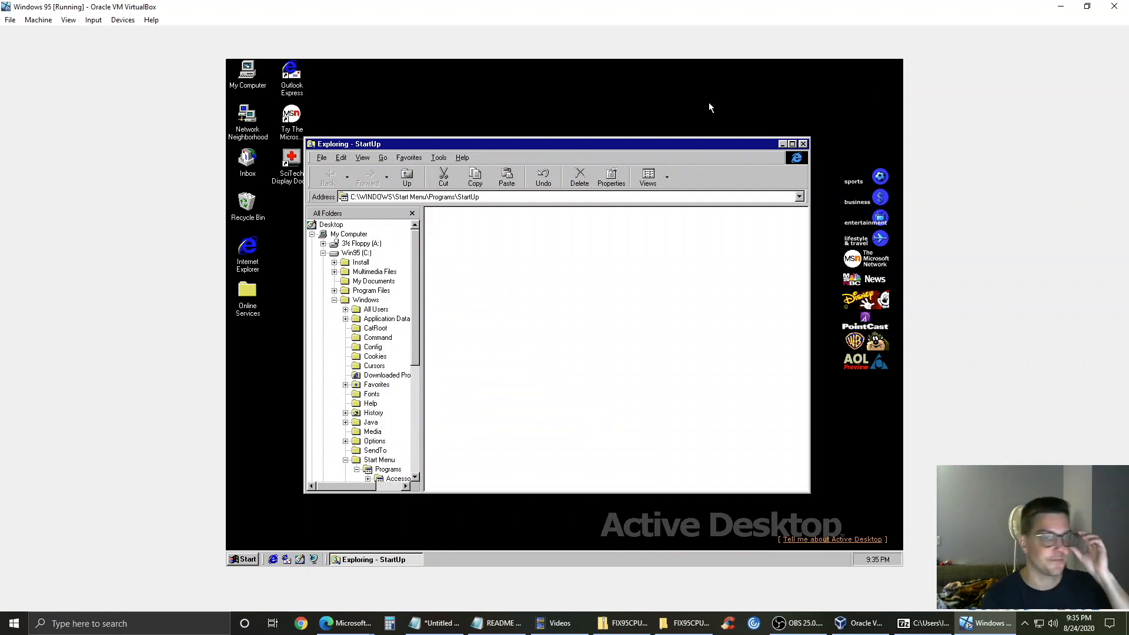
{"action": "left_click", "coordinate": [793, 144]}
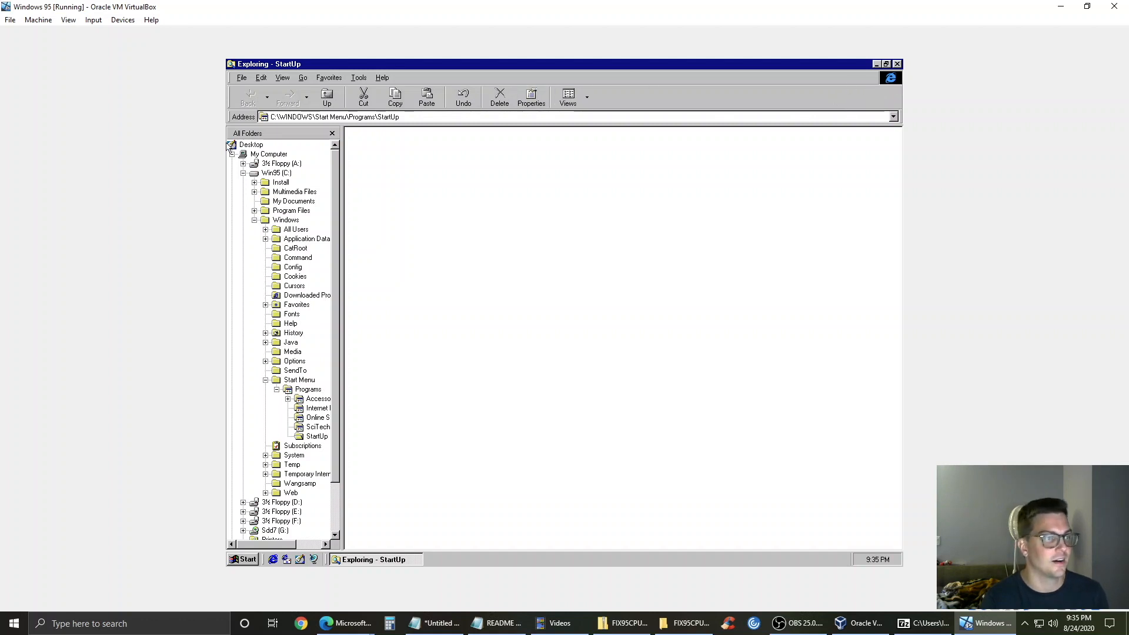
{"action": "left_click", "coordinate": [306, 118]}
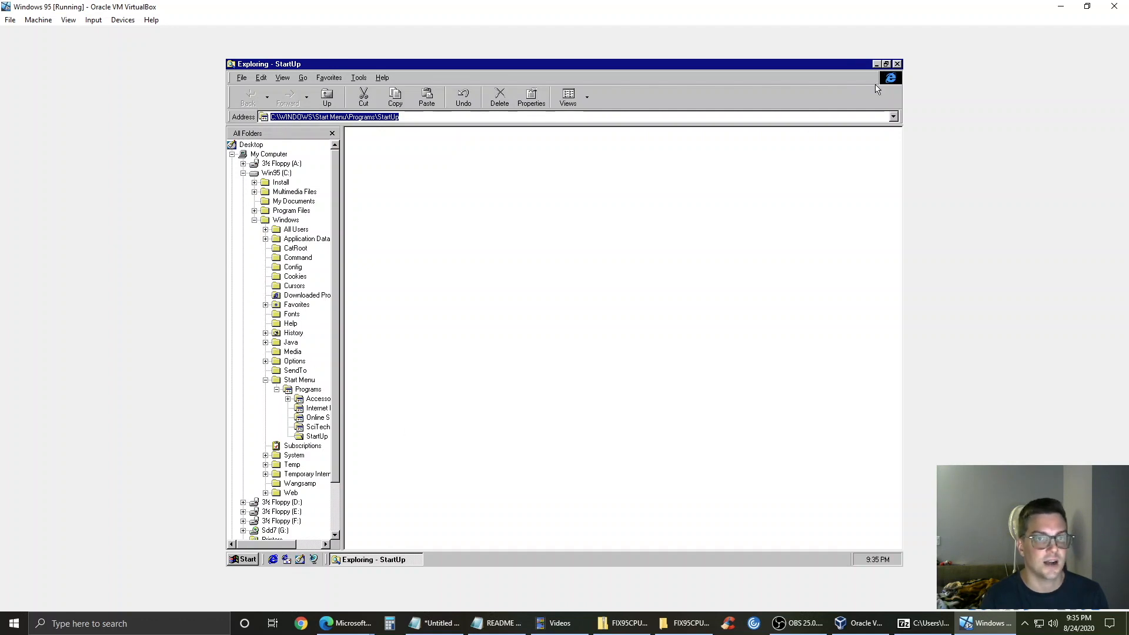
{"action": "left_click", "coordinate": [898, 64]}
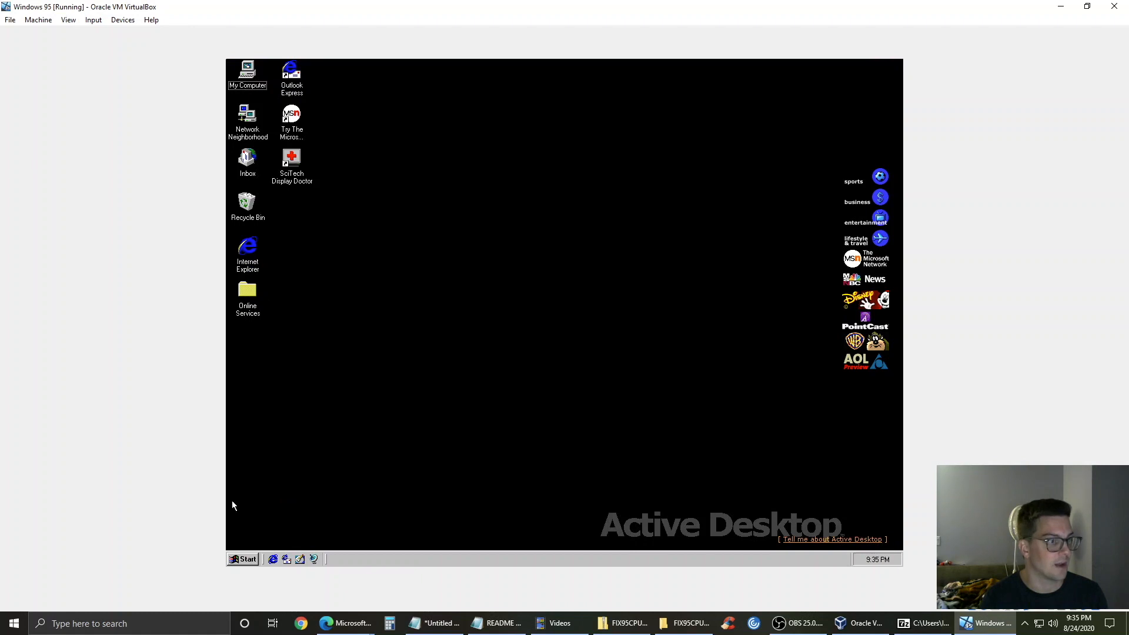
- View the drives and folders in My Computer and minimize its window
{"action": "double_click", "coordinate": [241, 86]}
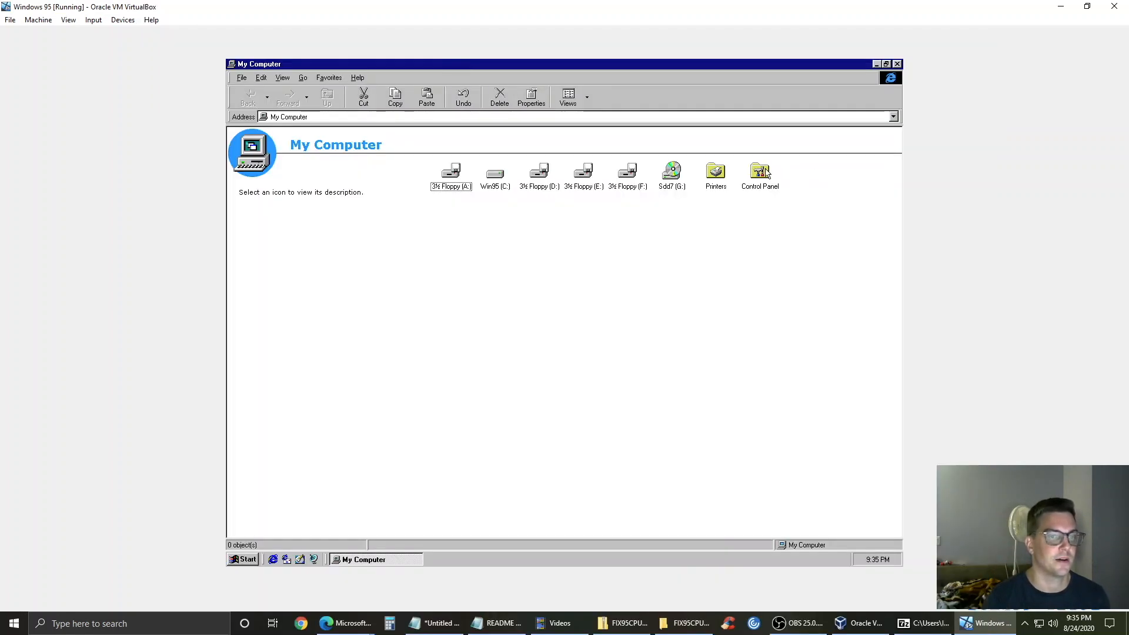
{"action": "left_click", "coordinate": [877, 64]}
- Open the desktop's display properties and apply the Black Thatch wallpaper with the Tile display option
{"action": "right_click", "coordinate": [485, 193]}
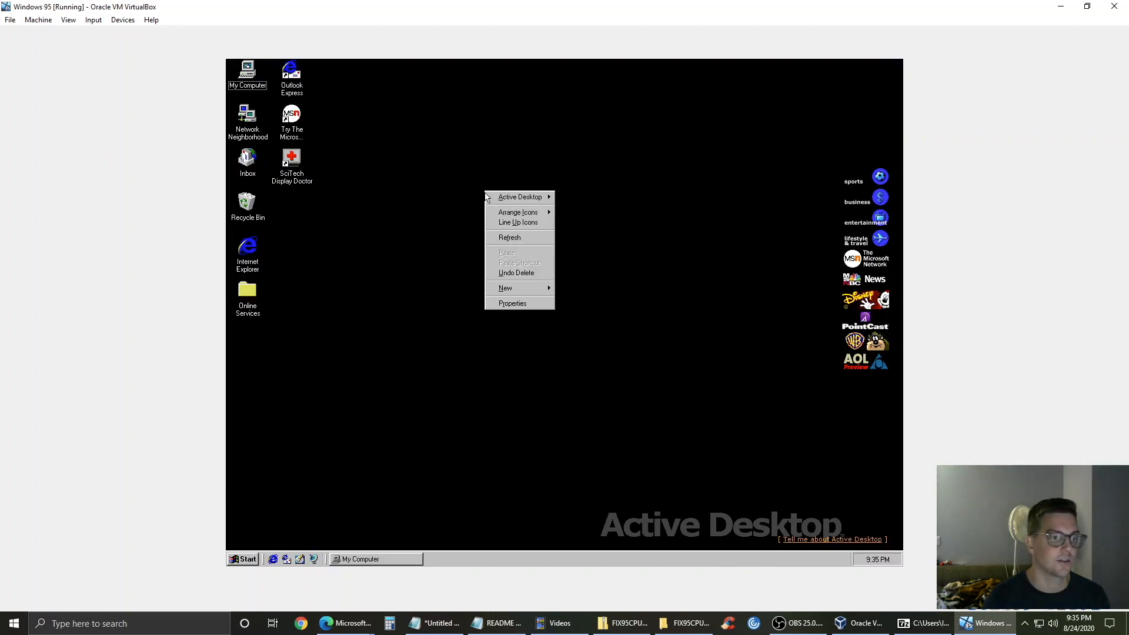
{"action": "left_click", "coordinate": [525, 304]}
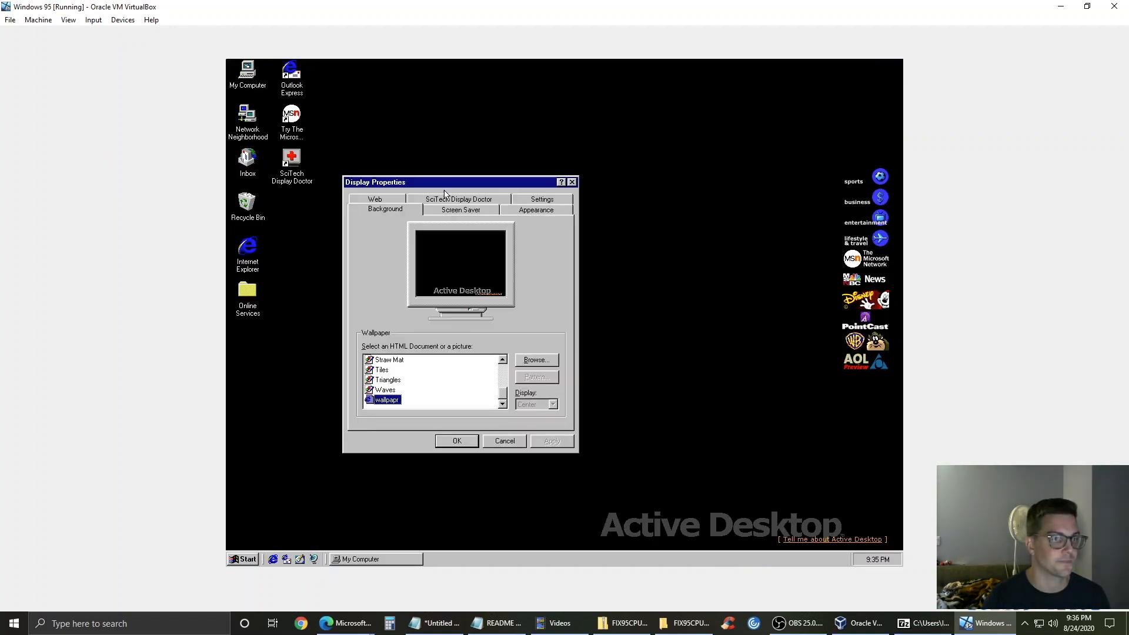
{"action": "scroll", "coordinate": [505, 364], "scroll_direction": "up", "scroll_amount": 7}
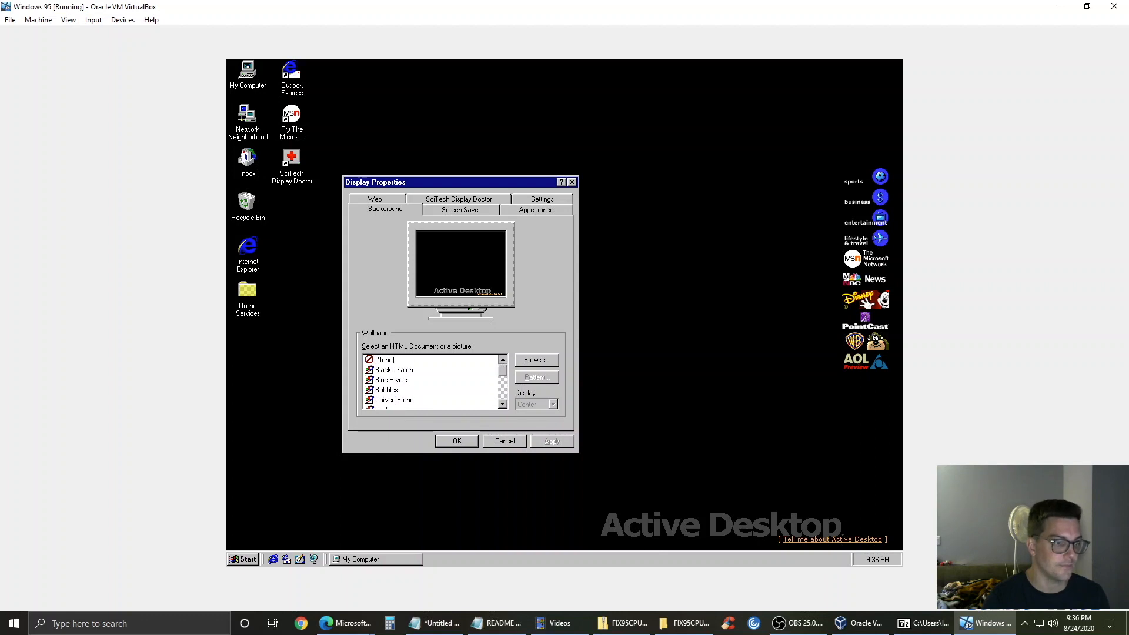
{"action": "left_click", "coordinate": [388, 370]}
{"action": "left_click", "coordinate": [547, 409]}
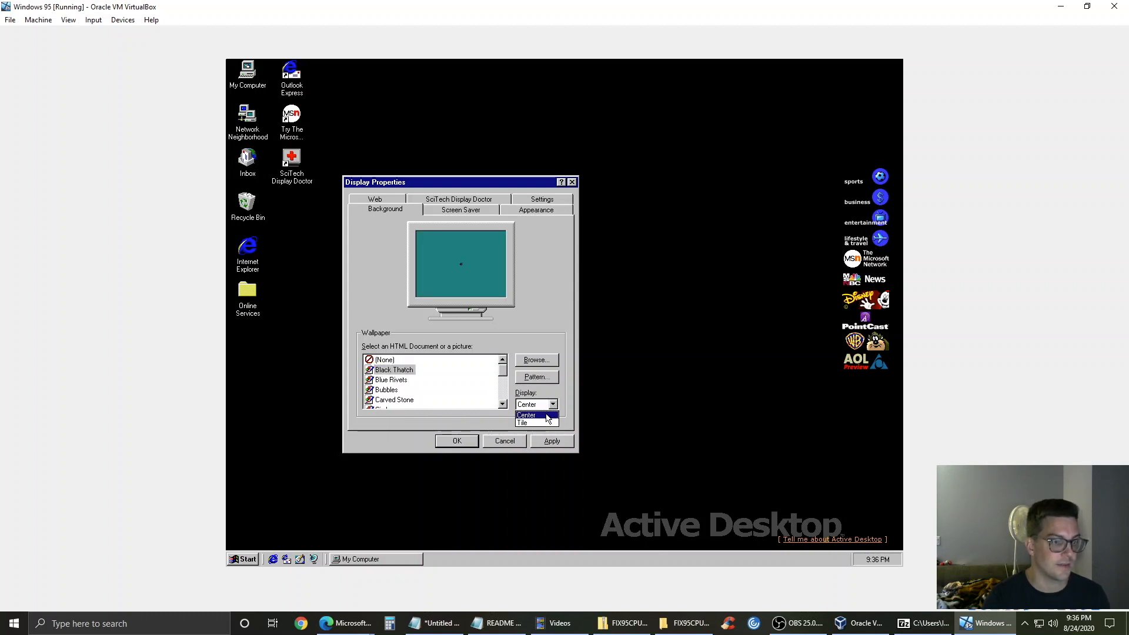
{"action": "left_click", "coordinate": [545, 420]}
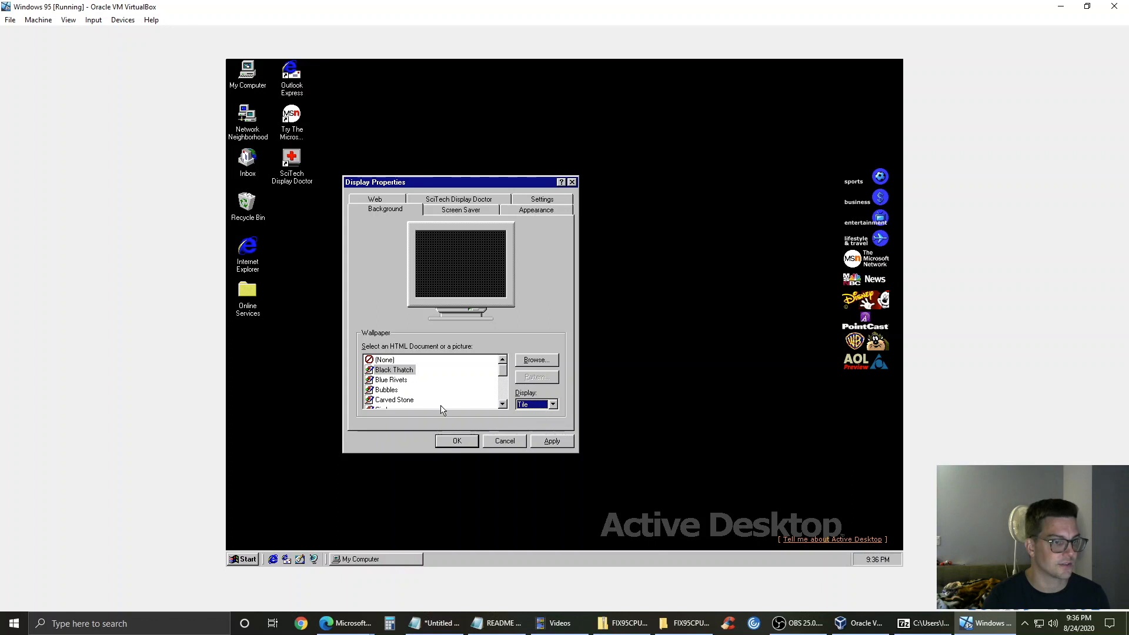
{"action": "left_click", "coordinate": [552, 435]}
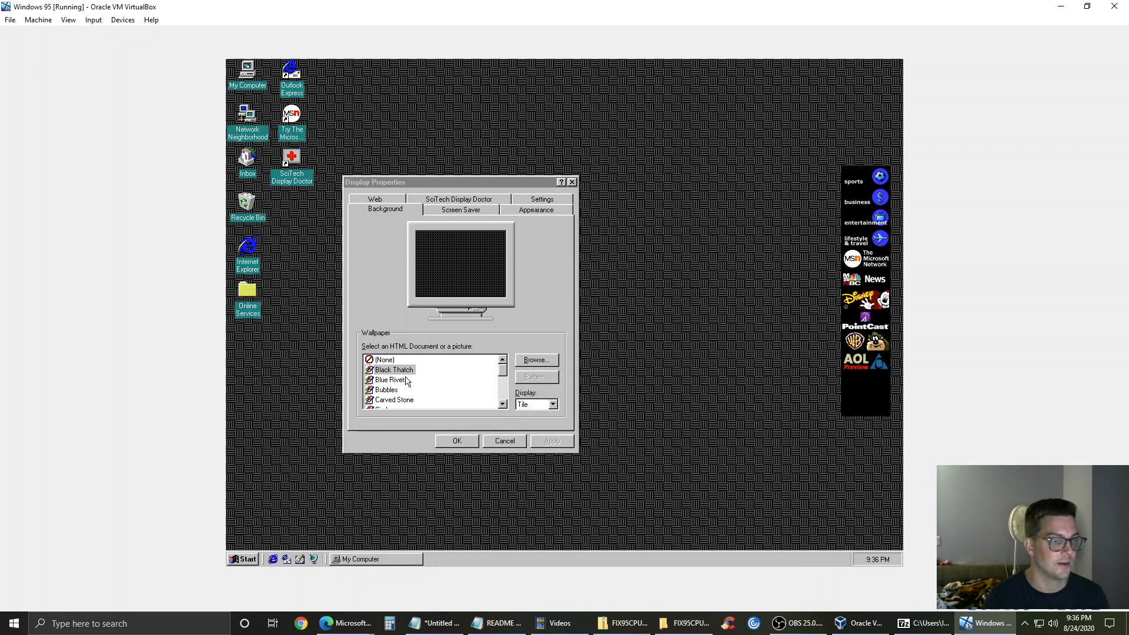
- Apply the Blue Rivets wallpaper to the desktop, followed by the Bubbles wallpaper
{"action": "left_click", "coordinate": [392, 380]}
{"action": "left_click", "coordinate": [551, 441]}
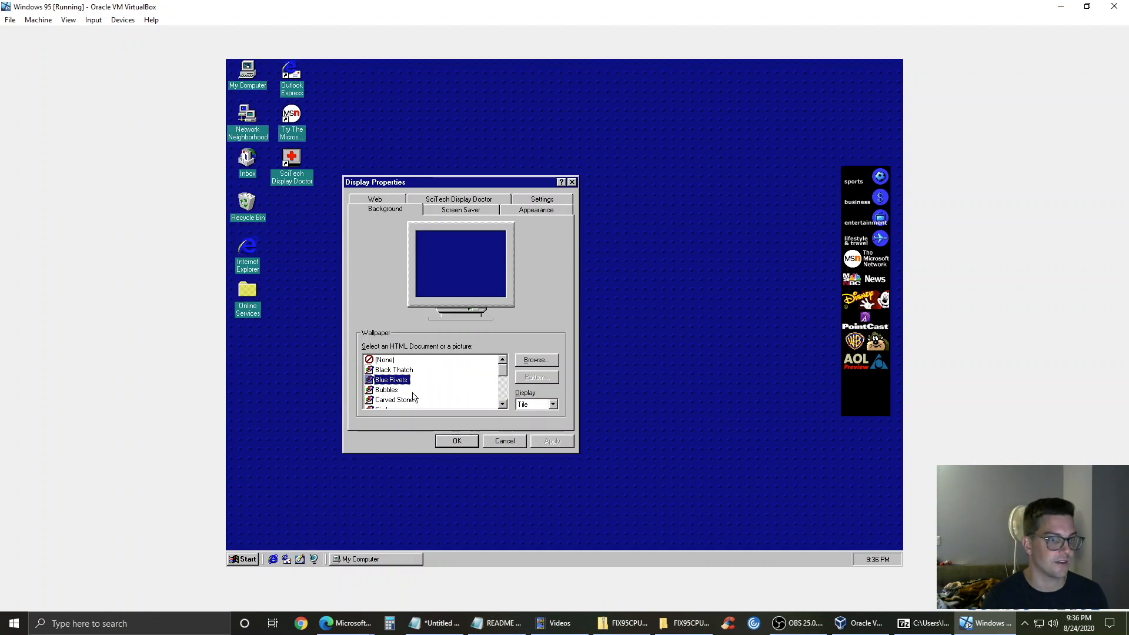
{"action": "left_click", "coordinate": [386, 390]}
{"action": "left_click", "coordinate": [552, 441]}
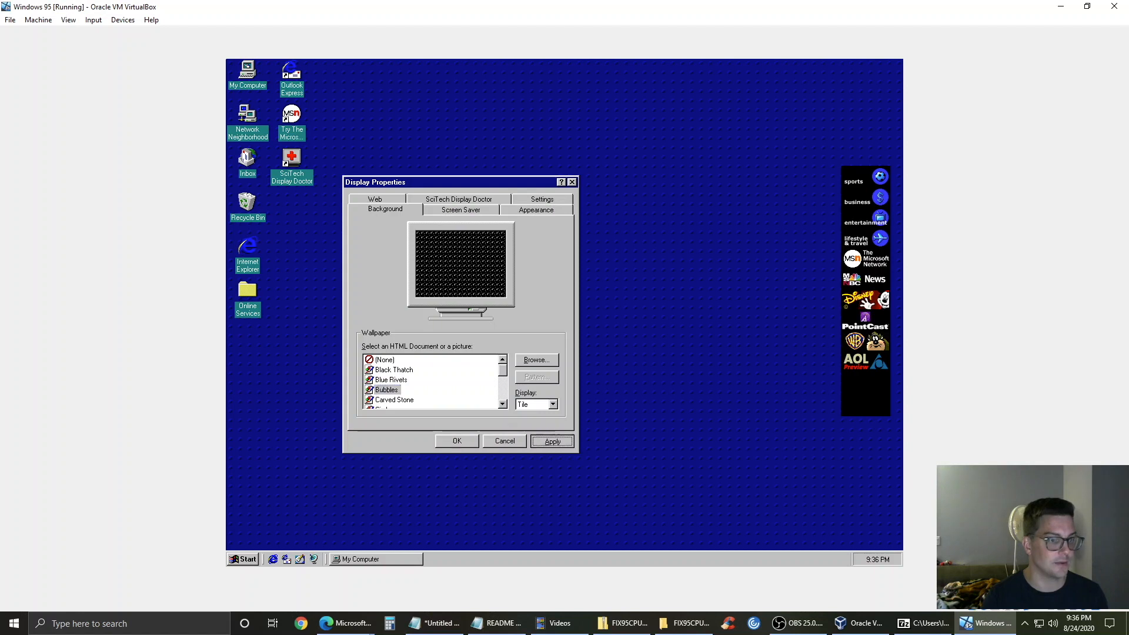
- Apply the Carved Stone wallpaper to the desktop, followed by the Circles wallpaper
{"action": "left_click", "coordinate": [385, 400]}
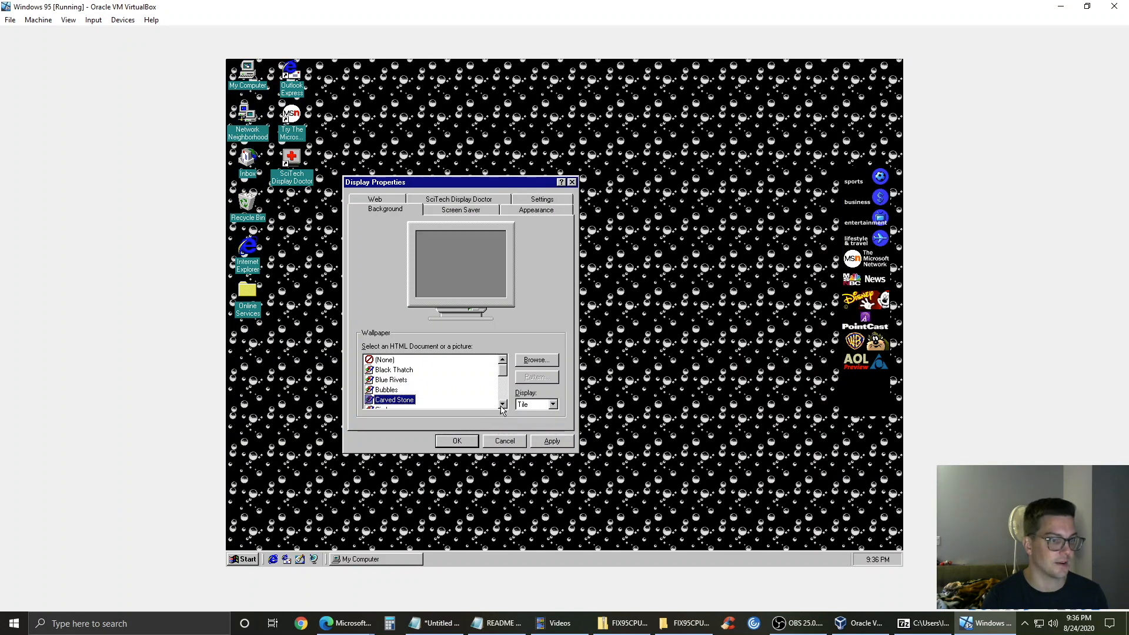
{"action": "left_click", "coordinate": [561, 441]}
{"action": "left_click", "coordinate": [501, 404]}
{"action": "left_click", "coordinate": [501, 404]}
{"action": "left_click", "coordinate": [501, 405]}
{"action": "left_click", "coordinate": [377, 380]}
{"action": "left_click", "coordinate": [569, 441]}
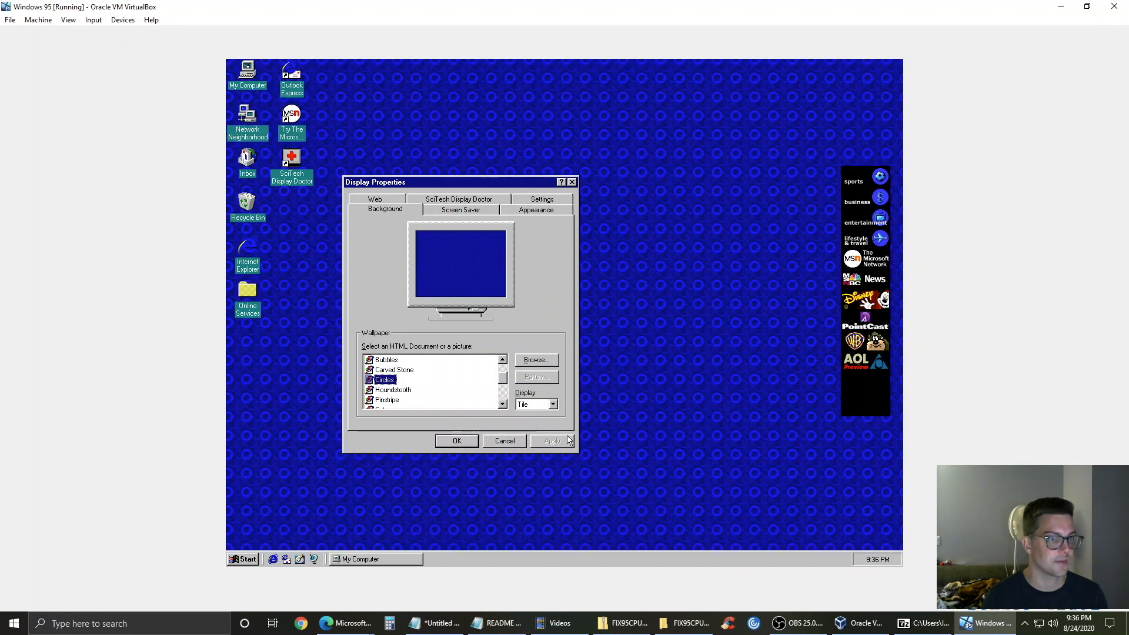
- Apply the Houndstooth wallpaper to the desktop, followed by the Pinstripe wallpaper
{"action": "left_click", "coordinate": [389, 390]}
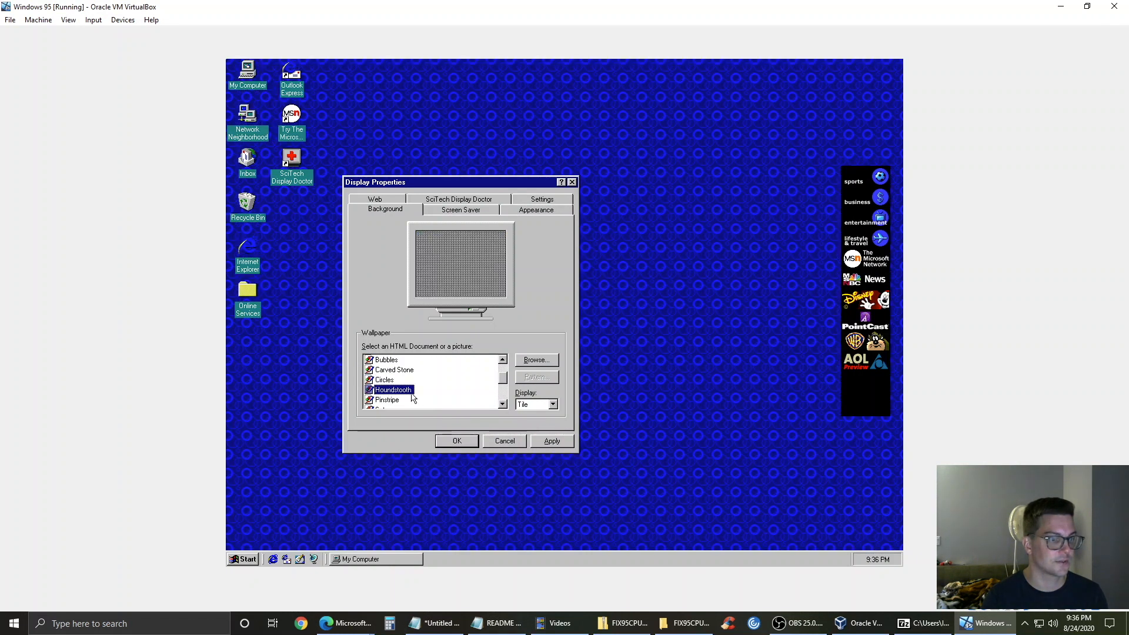
{"action": "left_click", "coordinate": [562, 441]}
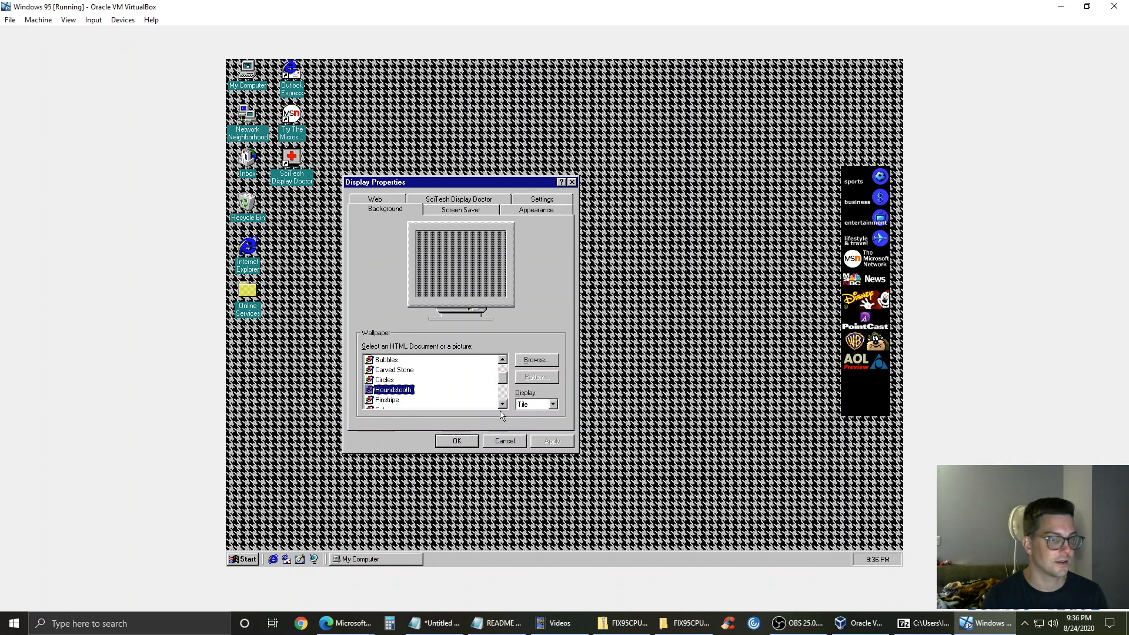
{"action": "left_click", "coordinate": [502, 405]}
{"action": "left_click", "coordinate": [503, 404]}
{"action": "left_click", "coordinate": [394, 380]}
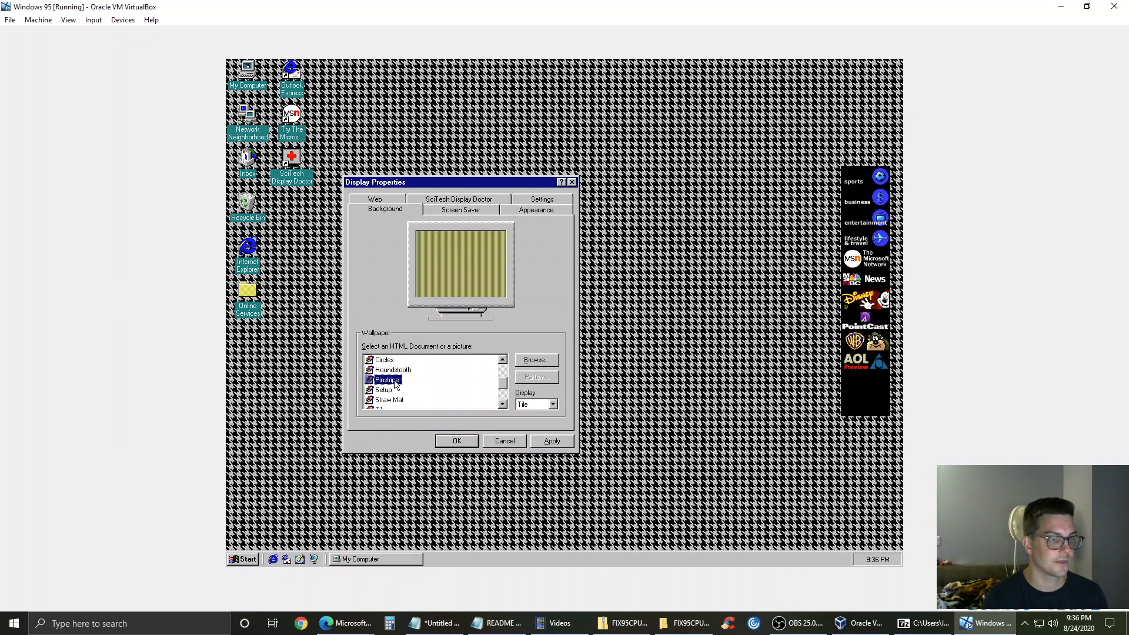
{"action": "left_click", "coordinate": [564, 443]}
- Apply the Setup wallpaper to the desktop with the Tile display option
{"action": "left_click", "coordinate": [503, 404]}
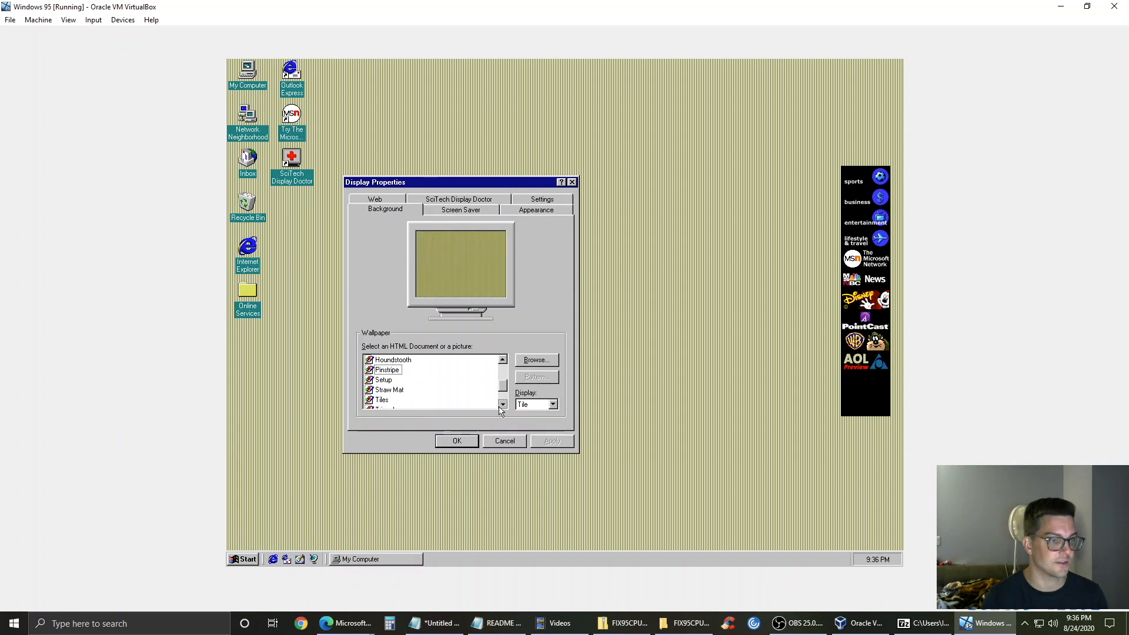
{"action": "left_click", "coordinate": [503, 405]}
{"action": "left_click", "coordinate": [382, 370]}
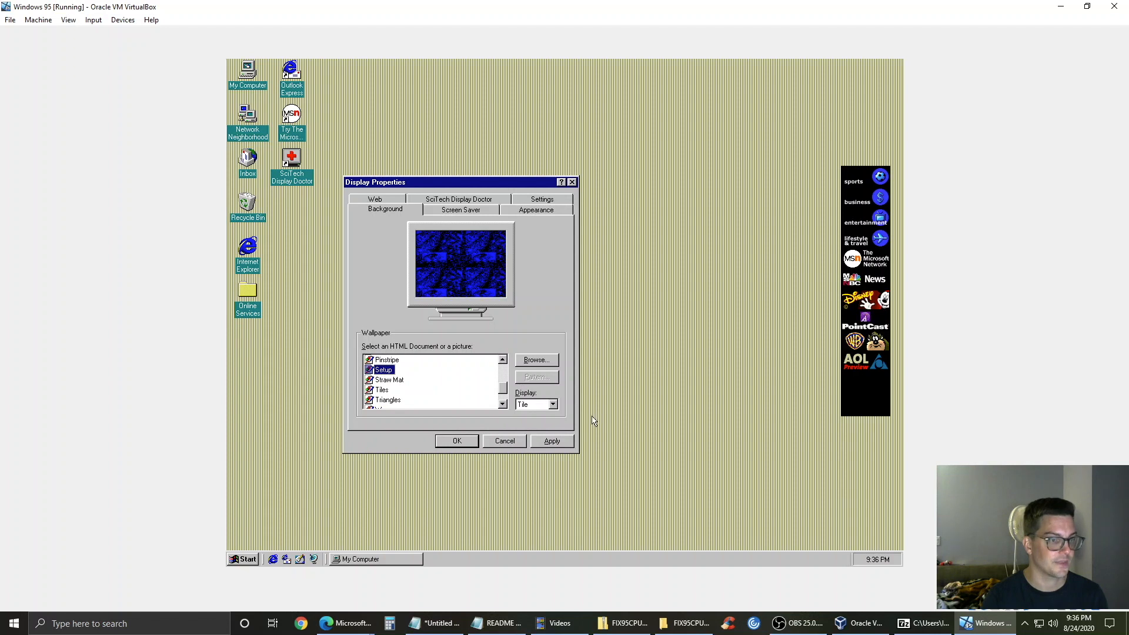
{"action": "left_click", "coordinate": [537, 410]}
{"action": "left_click", "coordinate": [536, 421]}
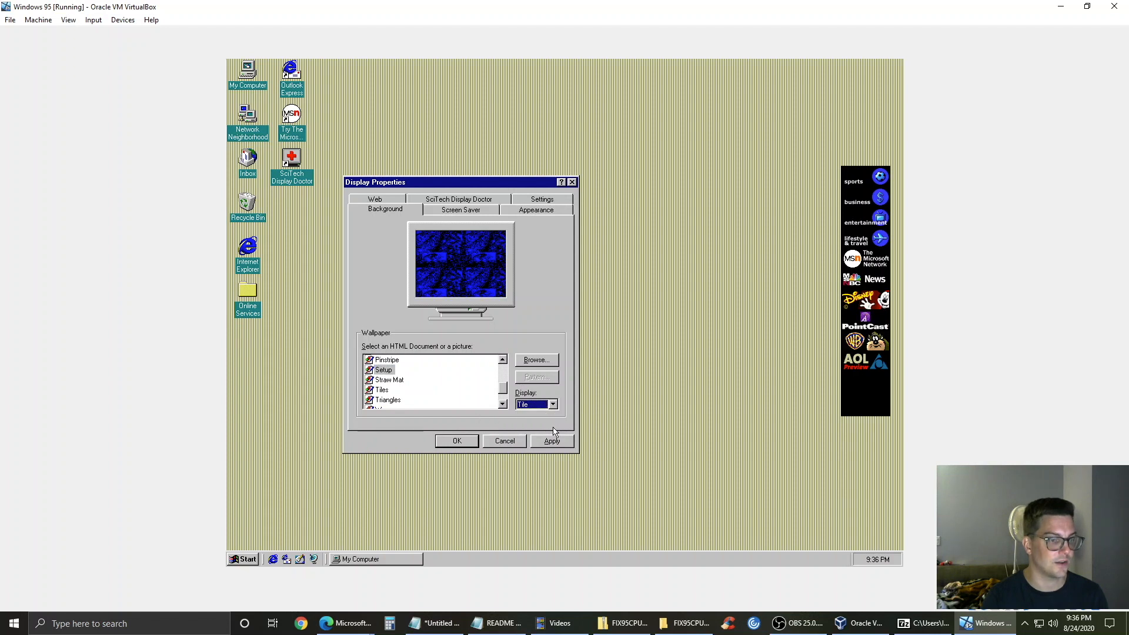
{"action": "left_click", "coordinate": [554, 440]}
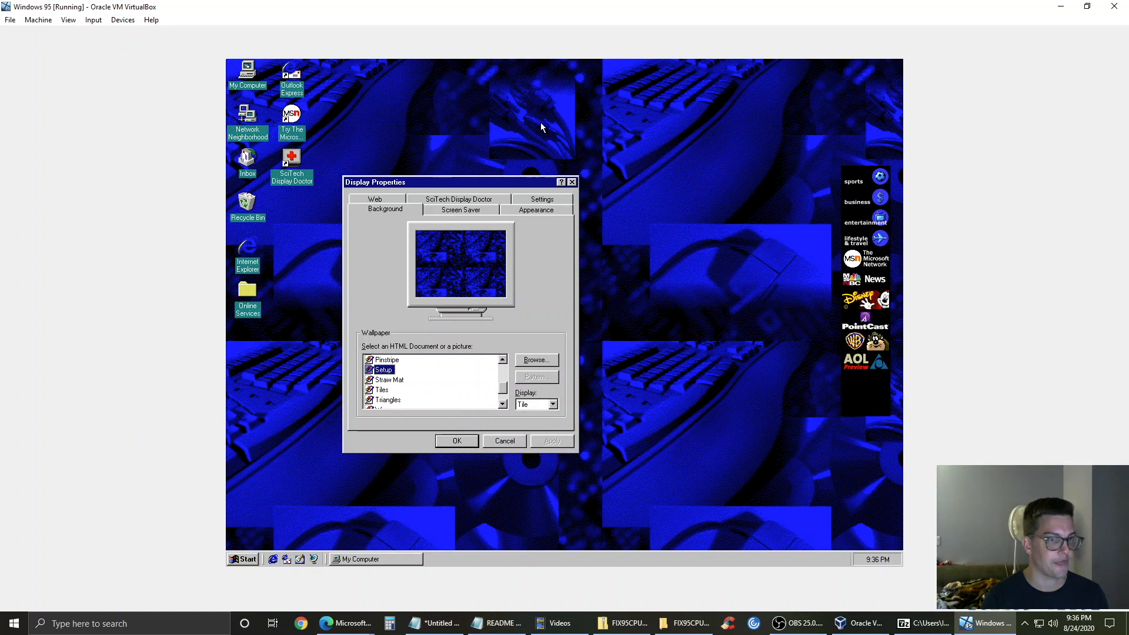
- Move the Display Properties dialog up and to the left, and apply the Straw Mat wallpaper
{"action": "left_click_drag", "start_coordinate": [492, 184], "coordinate": [460, 122]}
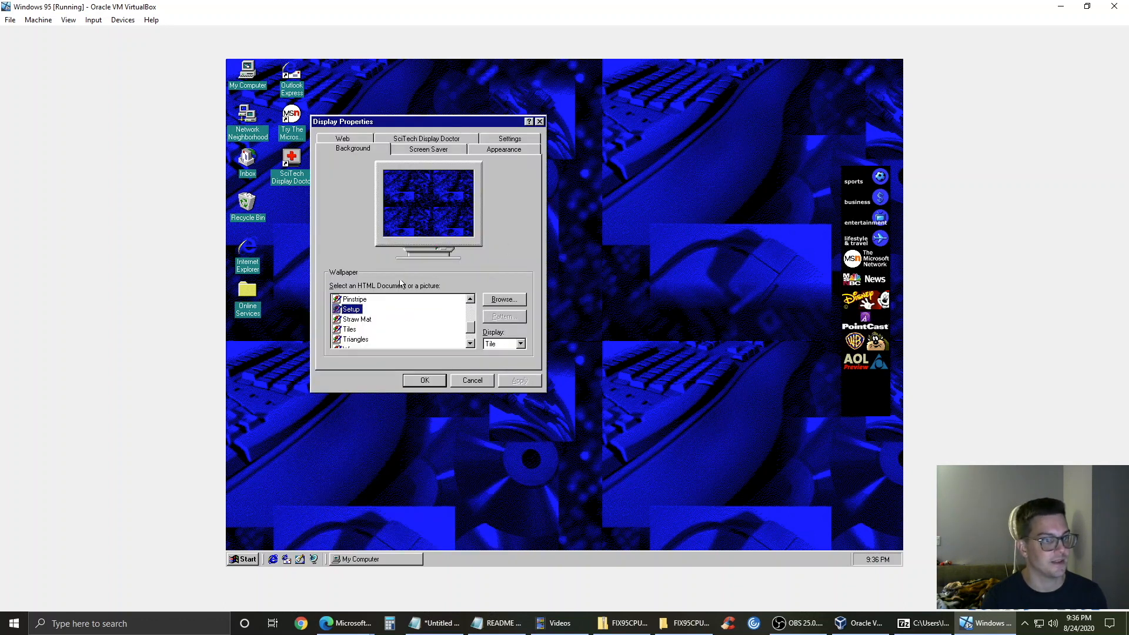
{"action": "left_click", "coordinate": [360, 323]}
{"action": "left_click", "coordinate": [520, 381]}
- Apply the Waves wallpaper to the desktop and keep its display option at Tile
{"action": "left_click", "coordinate": [470, 344]}
{"action": "left_click", "coordinate": [470, 343]}
{"action": "left_click", "coordinate": [356, 330]}
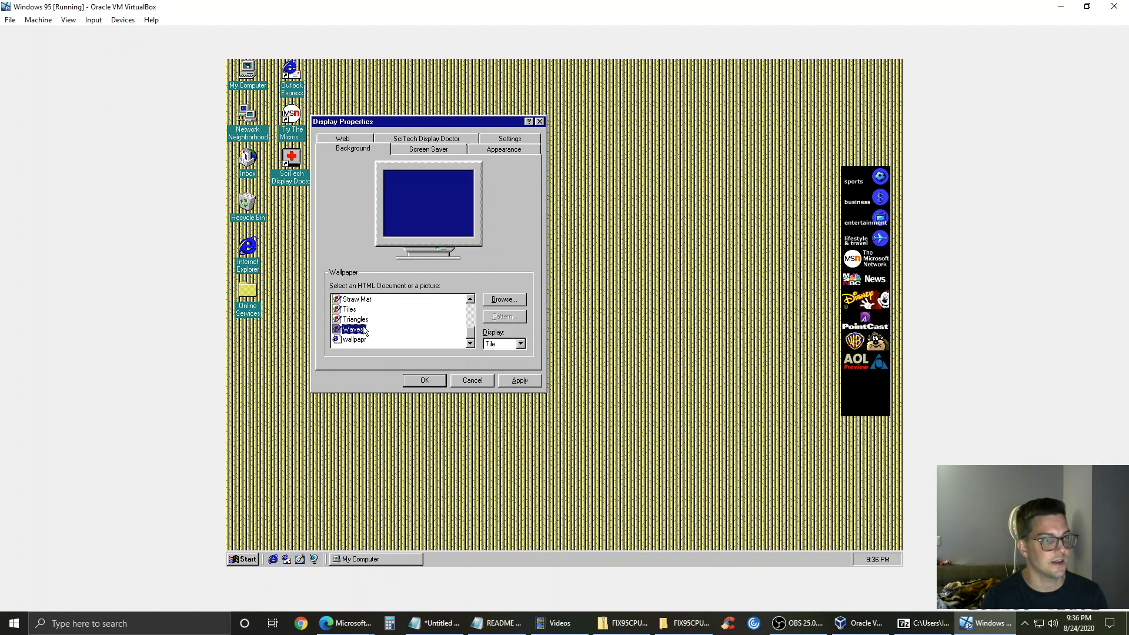
{"action": "left_click", "coordinate": [520, 381]}
{"action": "left_click", "coordinate": [511, 344]}
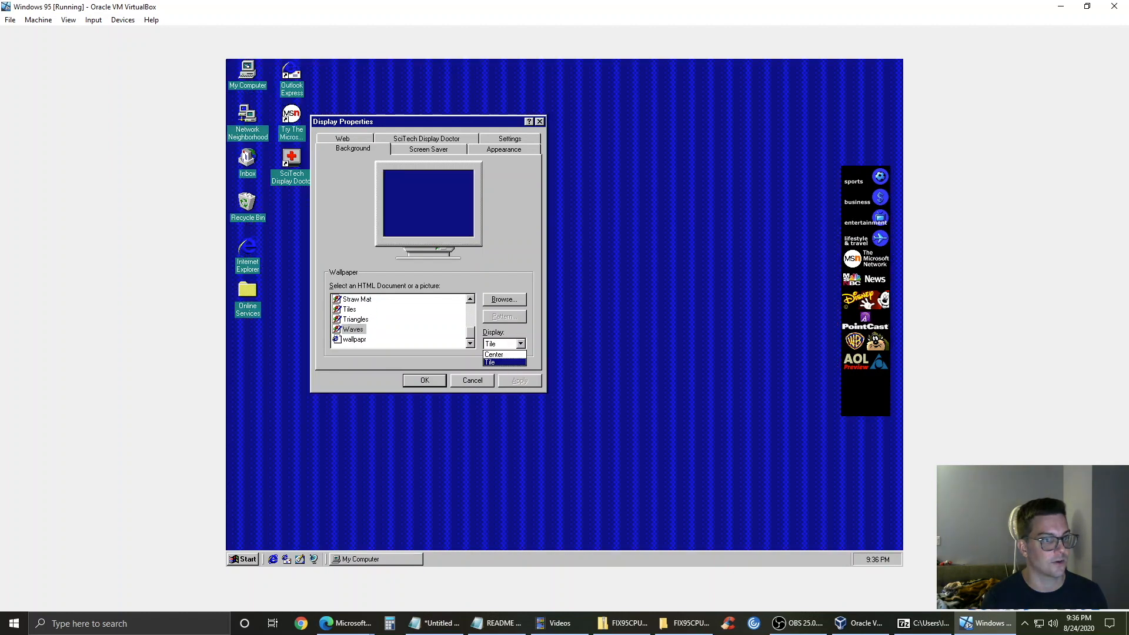
{"action": "left_click", "coordinate": [500, 357]}
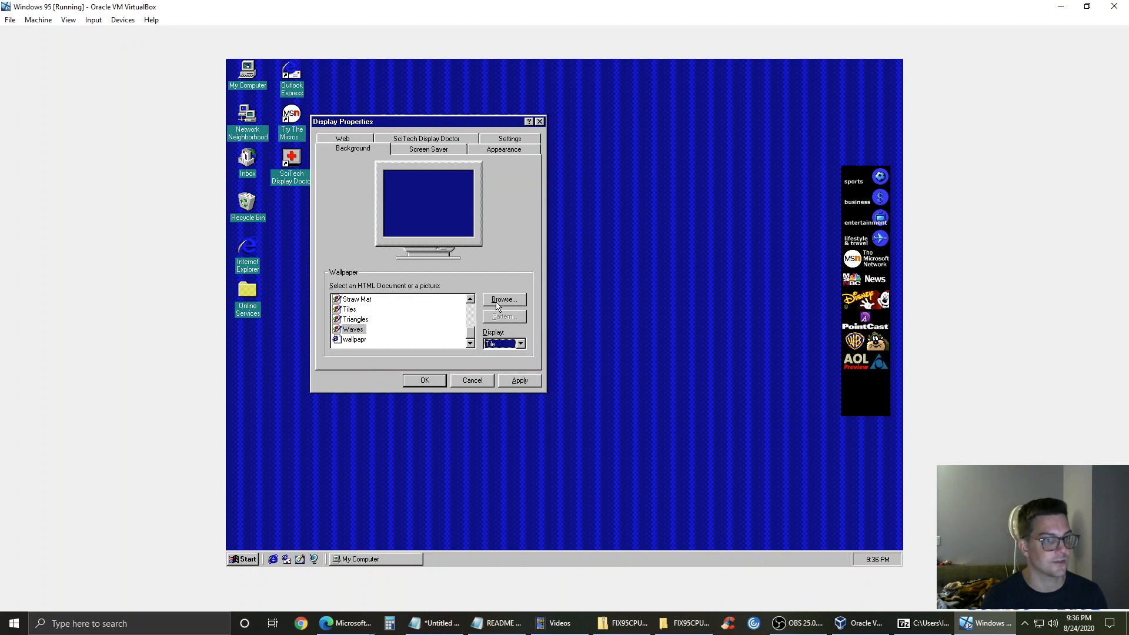
- Open the screen saver settings, choose 3D Flower Box and preview it full screen
{"action": "left_click", "coordinate": [447, 151]}
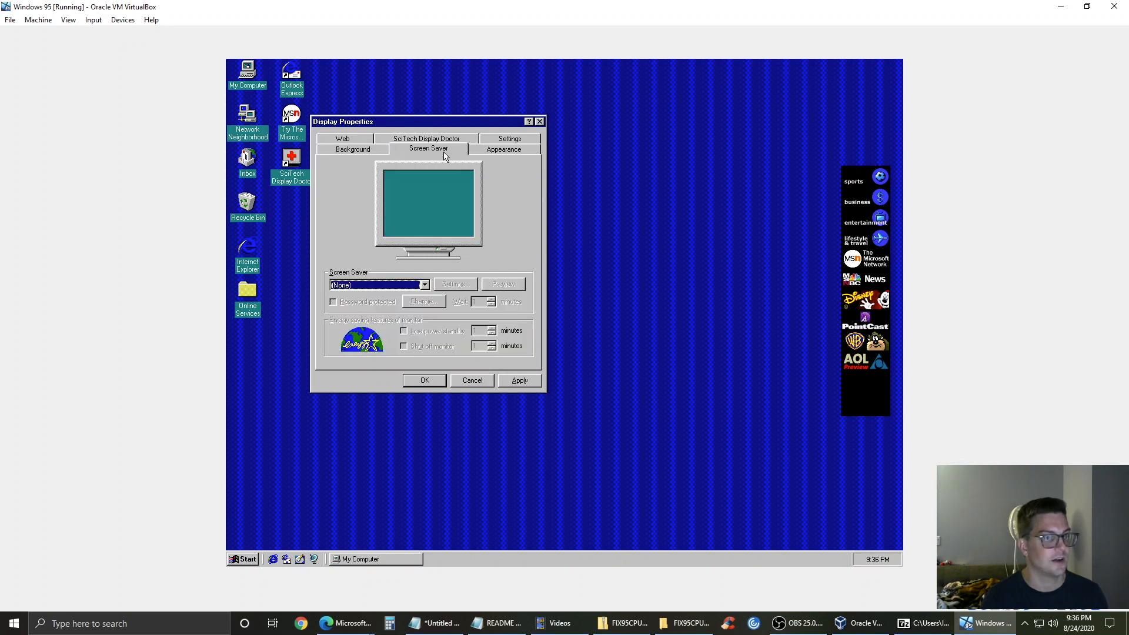
{"action": "left_click", "coordinate": [383, 285]}
{"action": "left_click", "coordinate": [386, 303]}
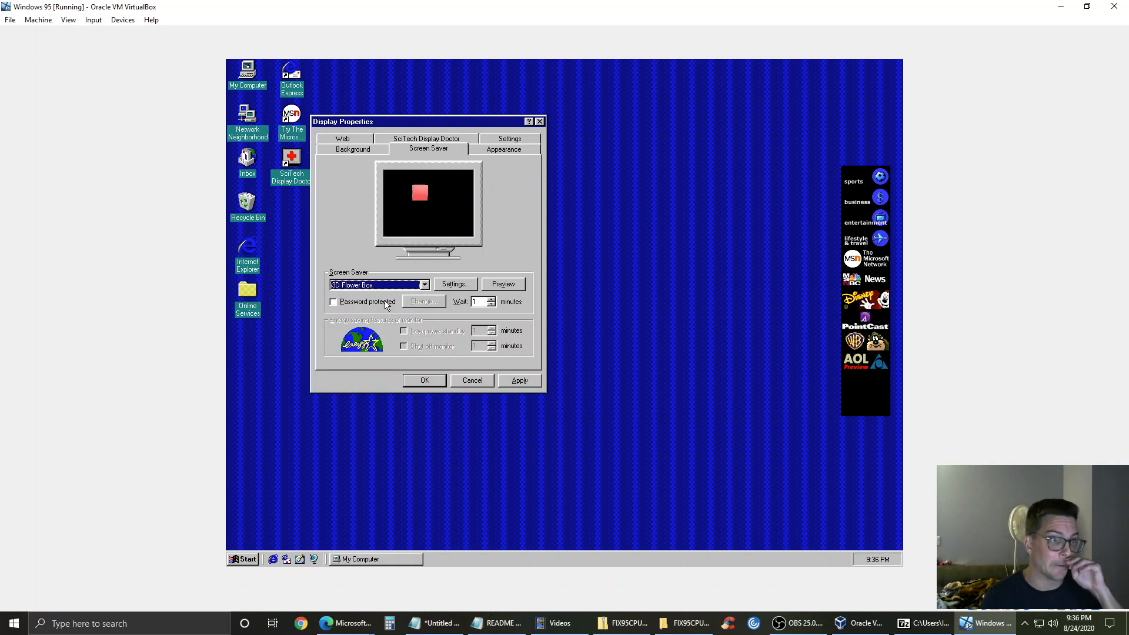
{"action": "left_click", "coordinate": [503, 284]}
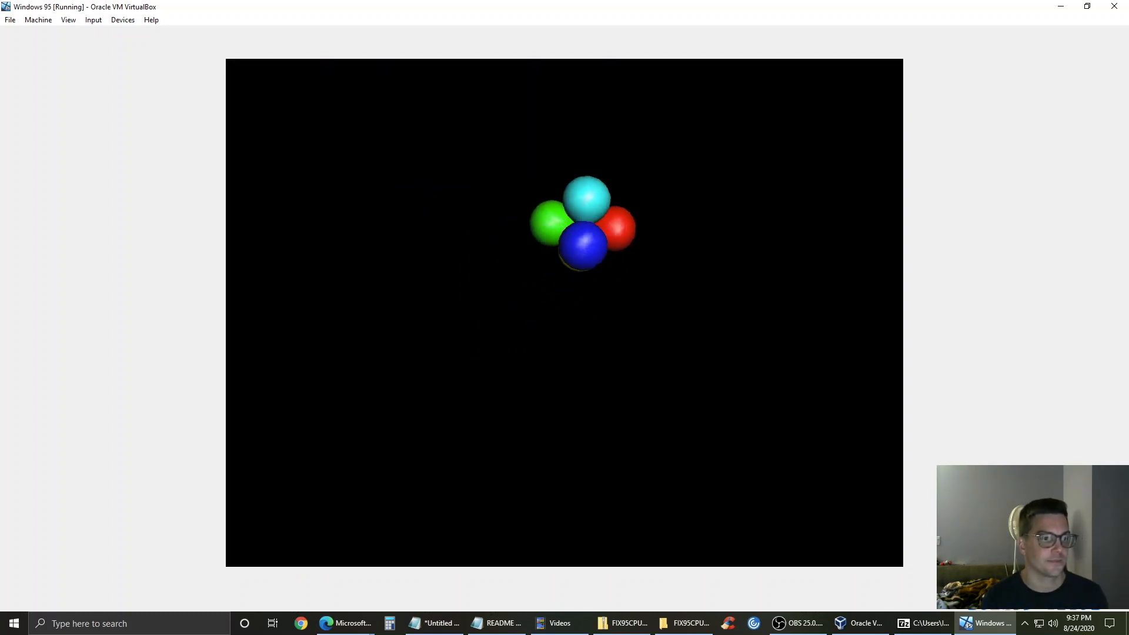
{"action": "mouse_move", "coordinate": [718, 308]}
- Choose the 3D Flying Objects screen saver, preview it full screen and end the preview
{"action": "left_click", "coordinate": [410, 287]}
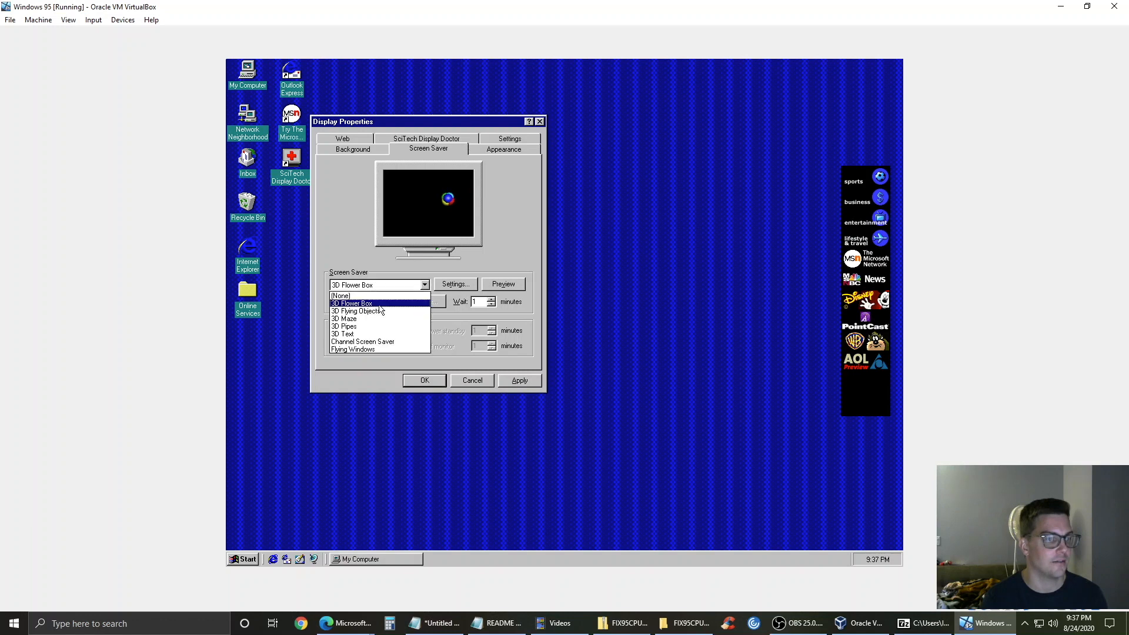
{"action": "left_click", "coordinate": [377, 311]}
{"action": "left_click", "coordinate": [503, 285]}
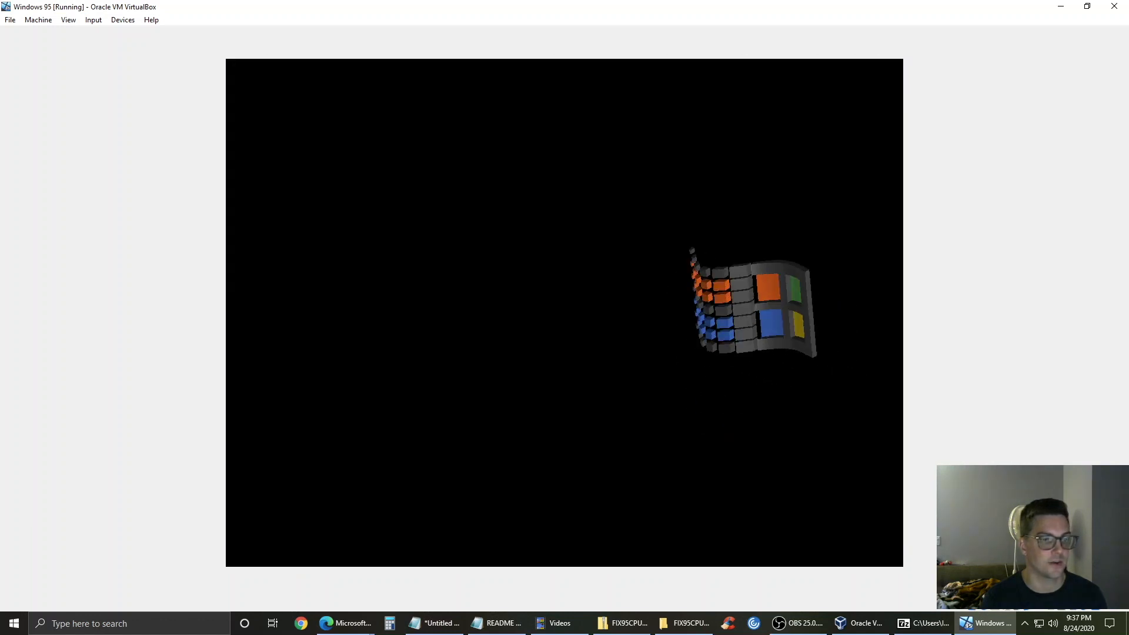
{"action": "mouse_move", "coordinate": [301, 341]}
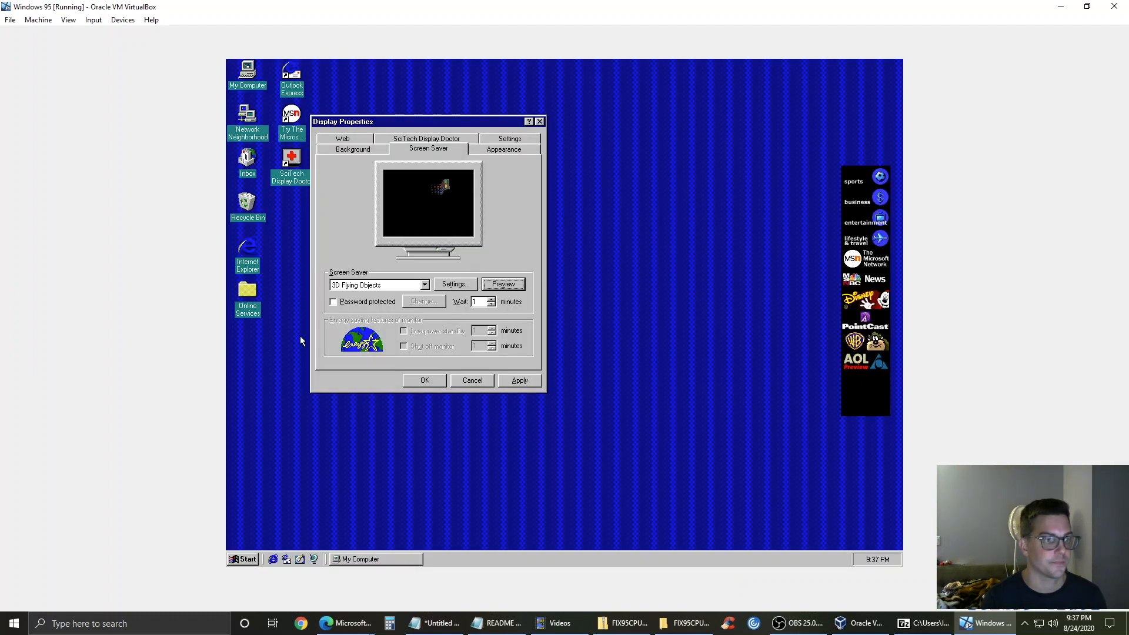
- Preview the 3D Maze screen saver full screen, and view its texture setup without saving any changes
{"action": "left_click", "coordinate": [381, 284]}
{"action": "left_click", "coordinate": [374, 318]}
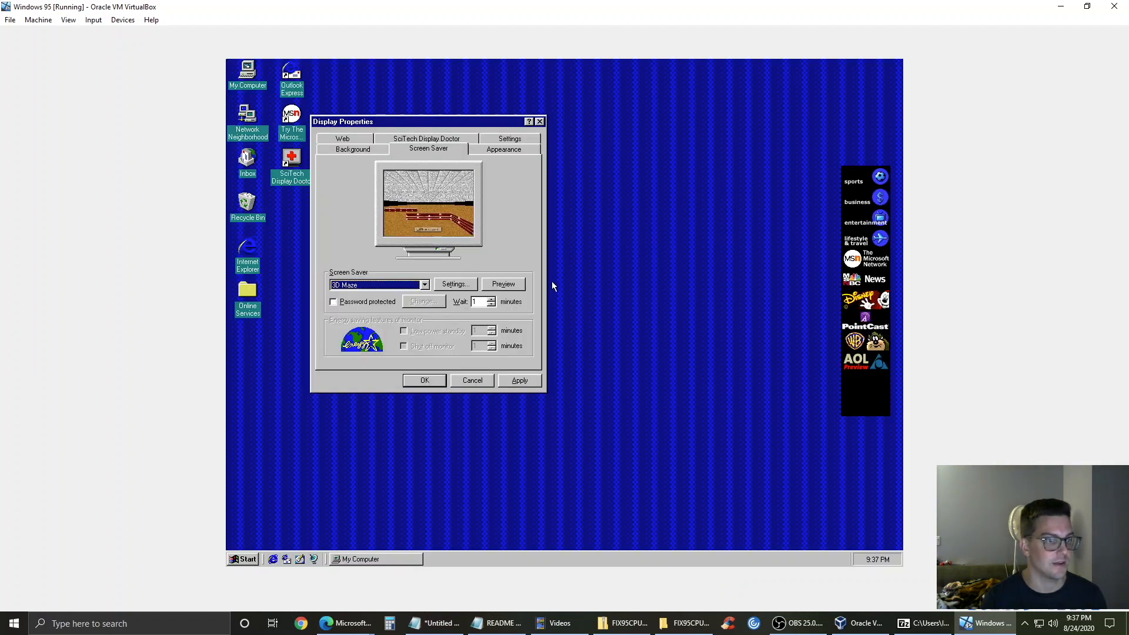
{"action": "left_click", "coordinate": [503, 285]}
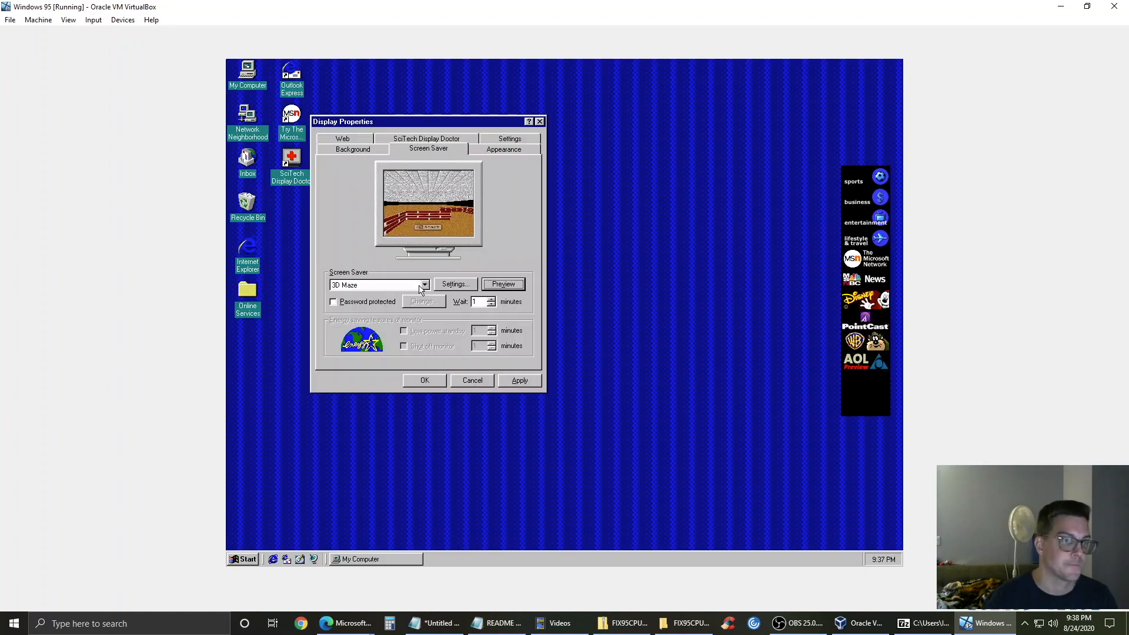
{"action": "left_click", "coordinate": [424, 285]}
{"action": "left_click", "coordinate": [424, 285]}
{"action": "left_click", "coordinate": [462, 286]}
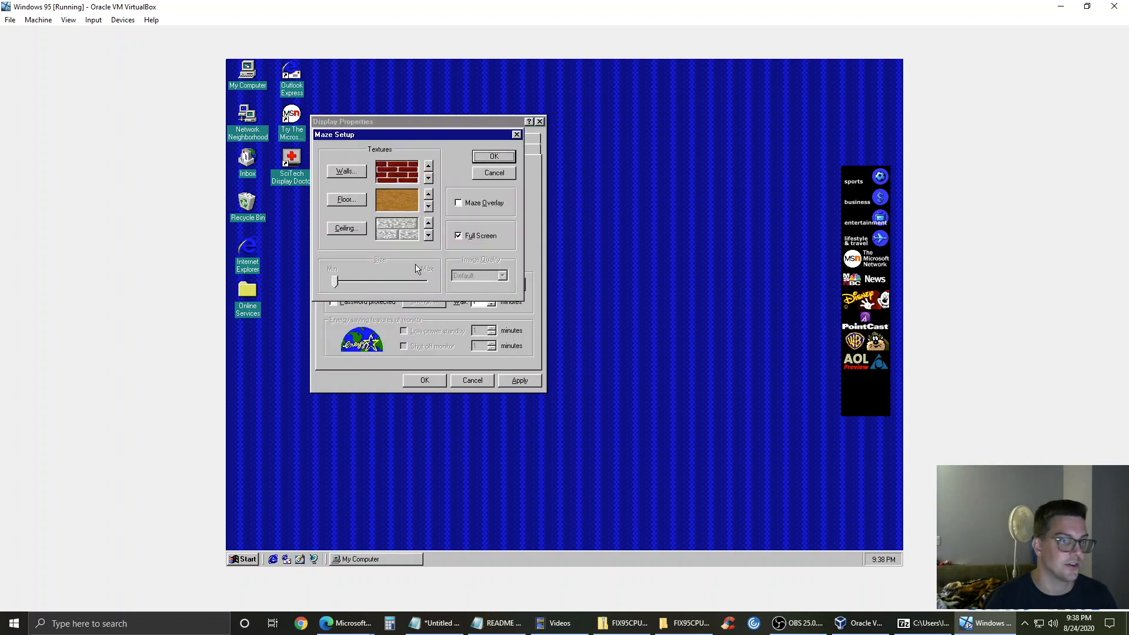
{"action": "left_click", "coordinate": [494, 173]}
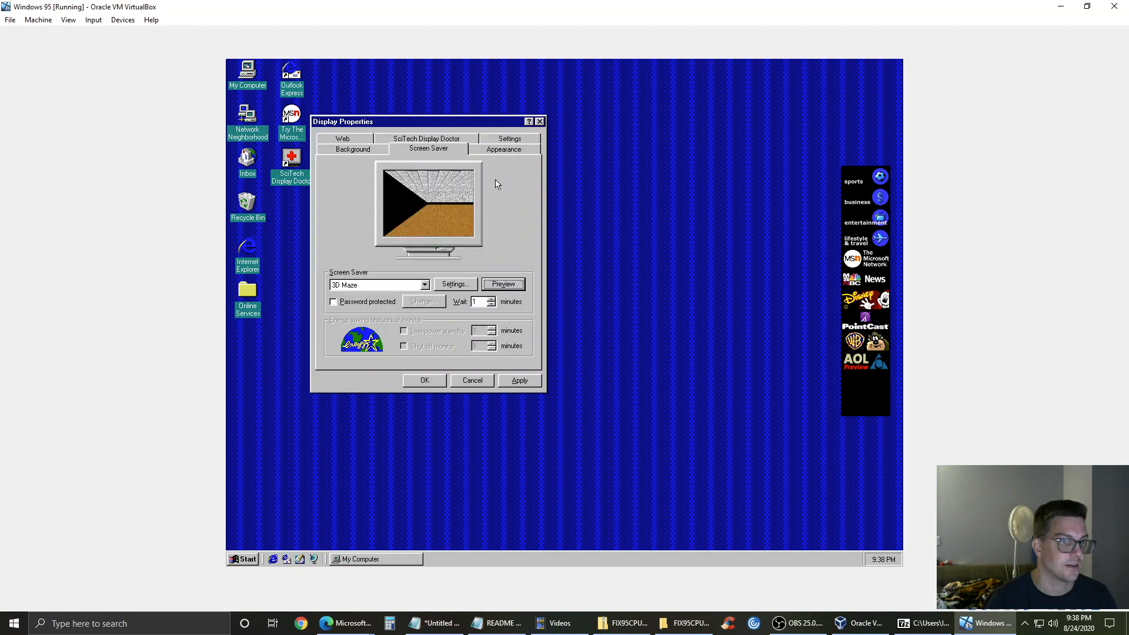
- Preview the 3D Pipes screen saver full screen, followed by the 3D Text screen saver
{"action": "left_click", "coordinate": [424, 285]}
{"action": "left_click", "coordinate": [365, 327]}
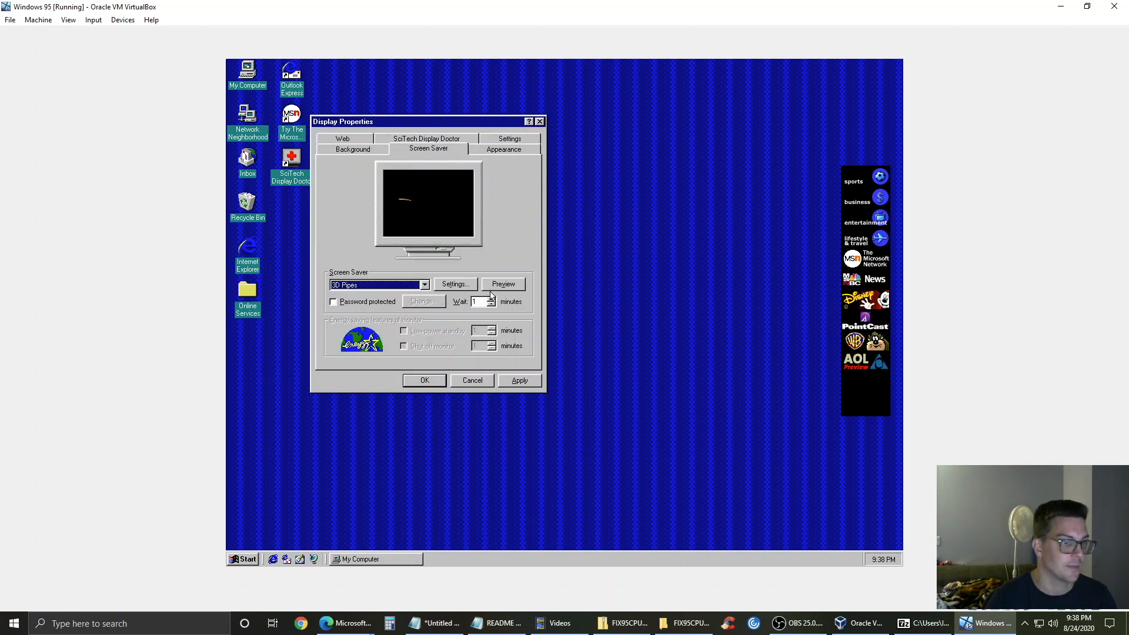
{"action": "left_click", "coordinate": [504, 285]}
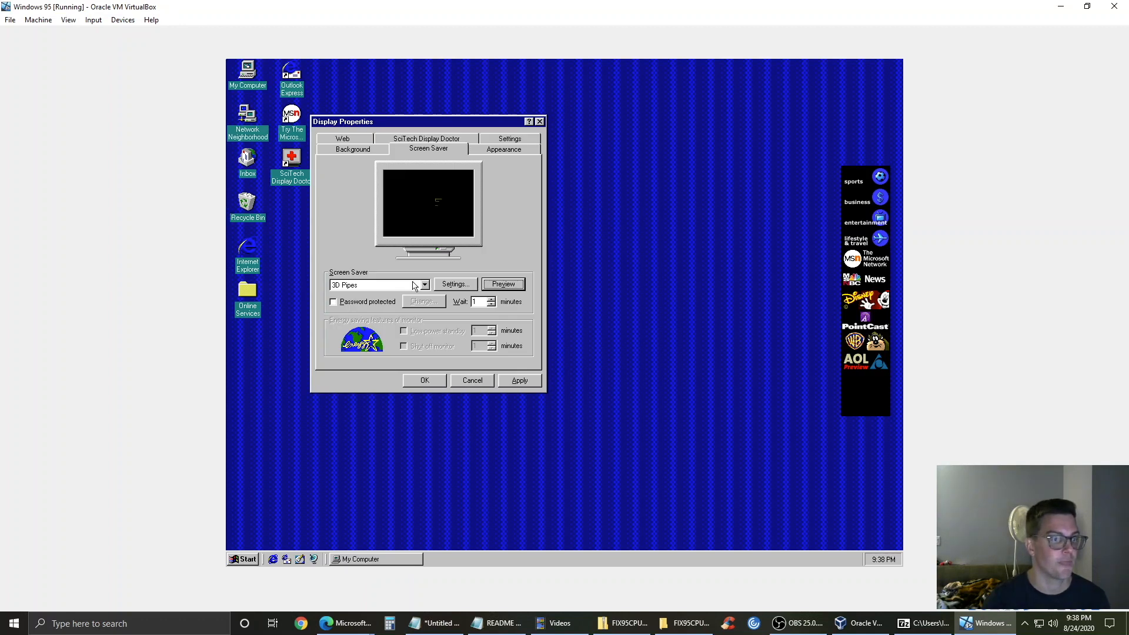
{"action": "left_click", "coordinate": [414, 286]}
{"action": "left_click", "coordinate": [406, 337]}
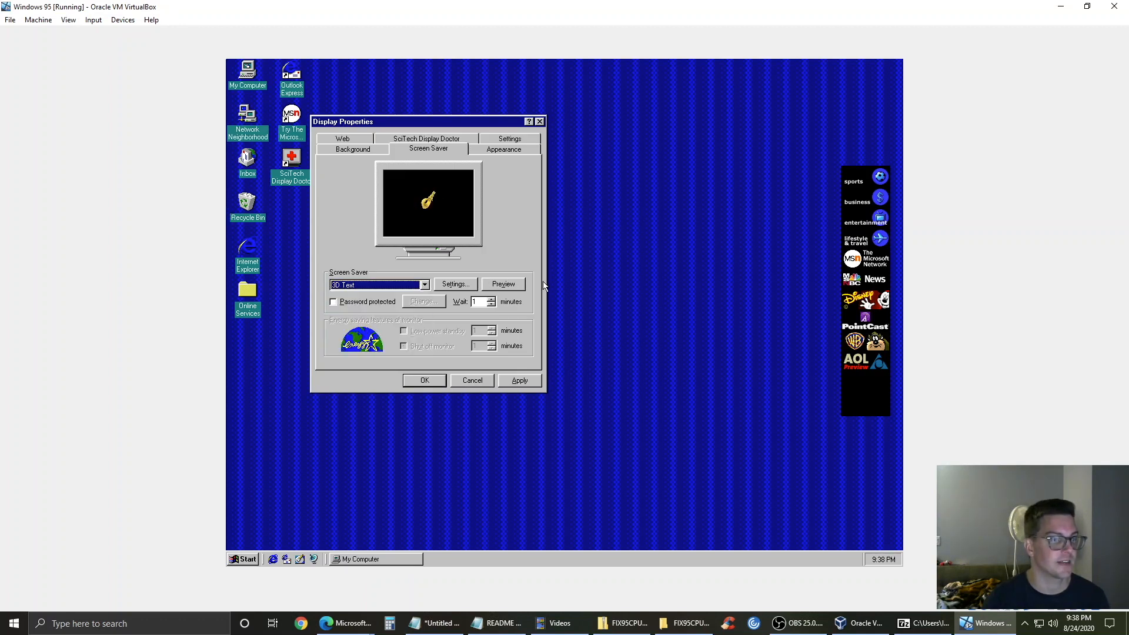
{"action": "left_click", "coordinate": [516, 286]}
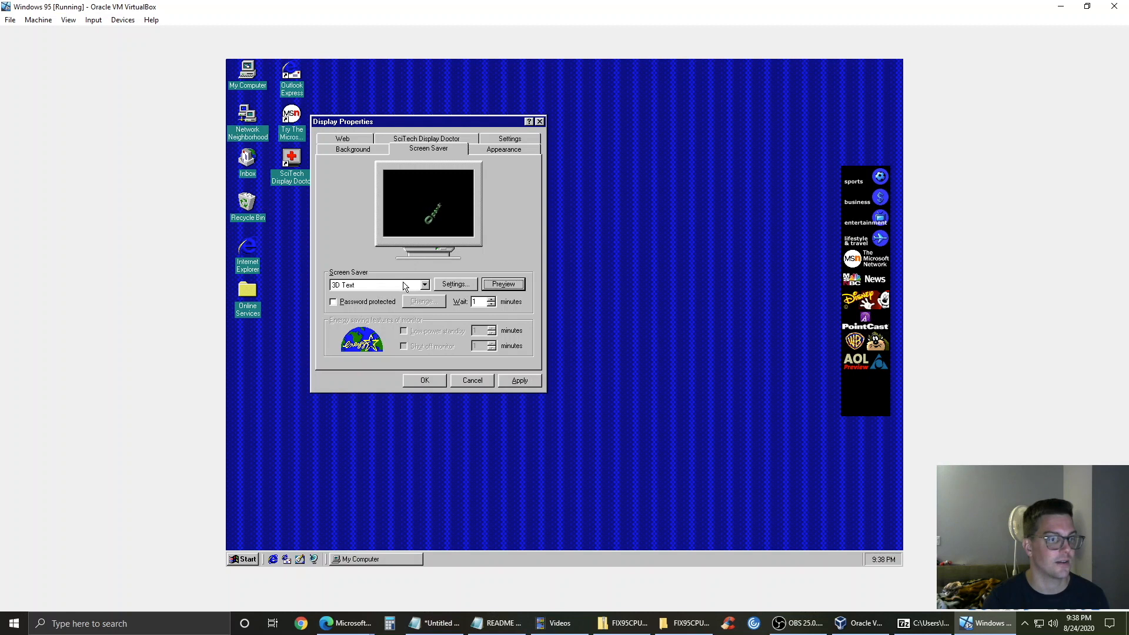
- Choose the Flying Windows screen saver, preview it full screen and accept the display settings
{"action": "left_click", "coordinate": [405, 285]}
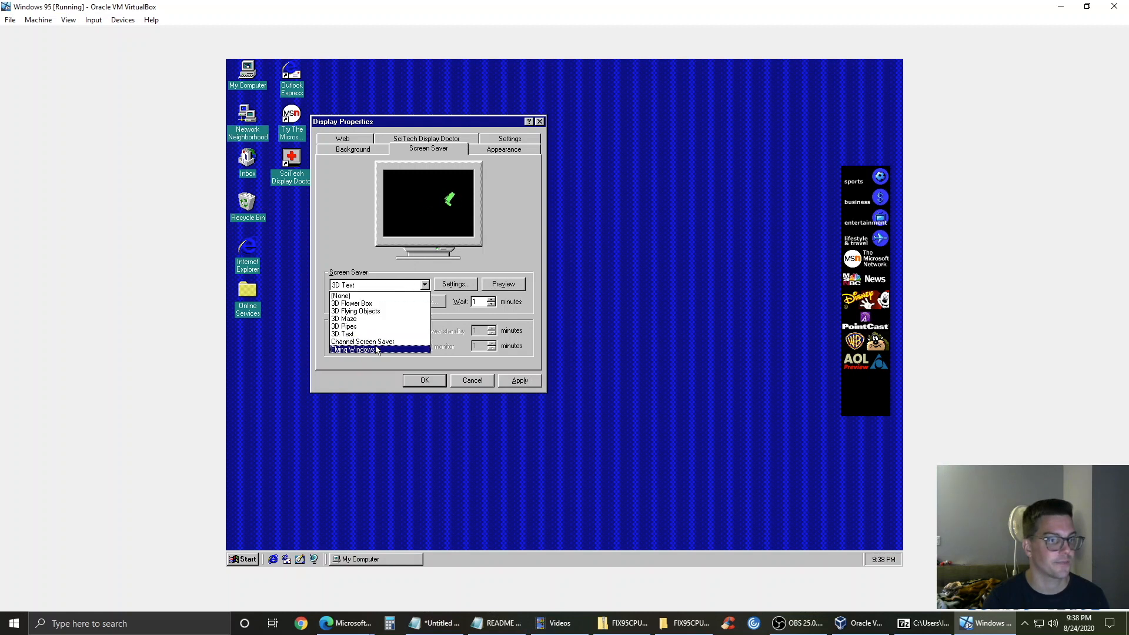
{"action": "left_click", "coordinate": [377, 349]}
{"action": "left_click", "coordinate": [503, 284]}
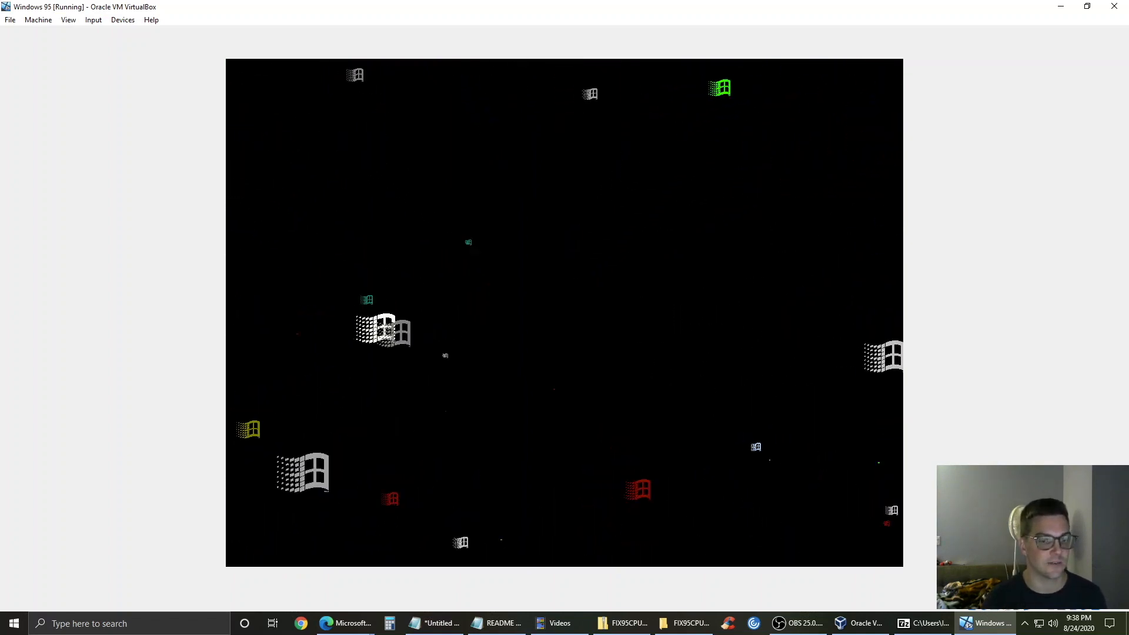
{"action": "mouse_move", "coordinate": [751, 240]}
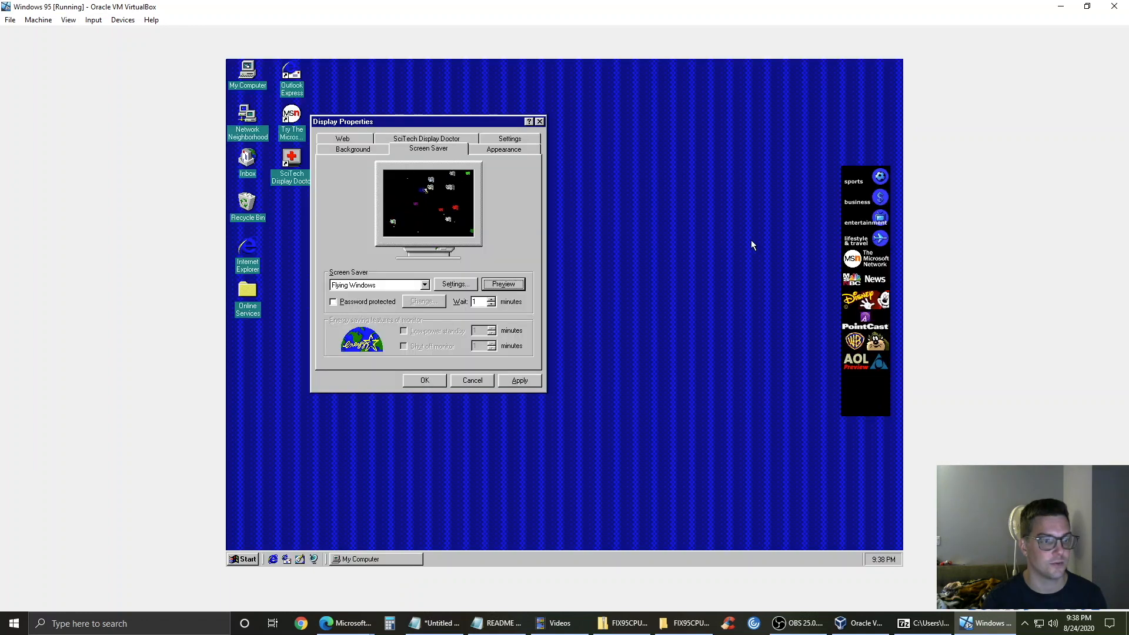
{"action": "left_click", "coordinate": [425, 381]}
- Reopen the desktop's display properties and bring up the list of appearance schemes
{"action": "right_click", "coordinate": [484, 200]}
{"action": "left_click", "coordinate": [533, 313]}
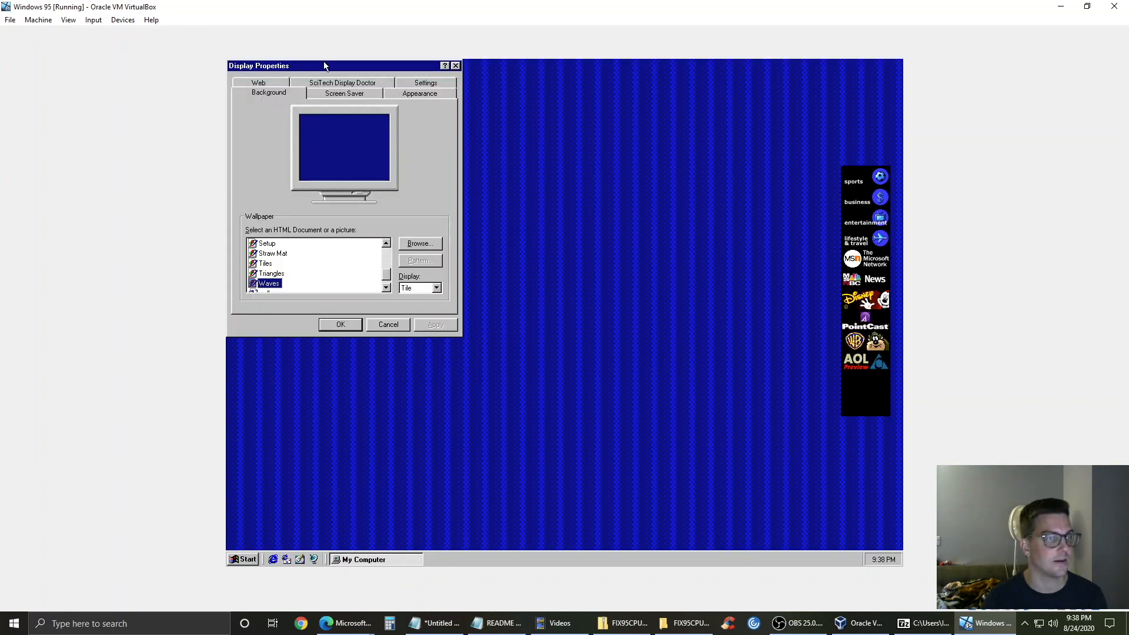
{"action": "left_click", "coordinate": [325, 96]}
{"action": "left_click", "coordinate": [393, 94]}
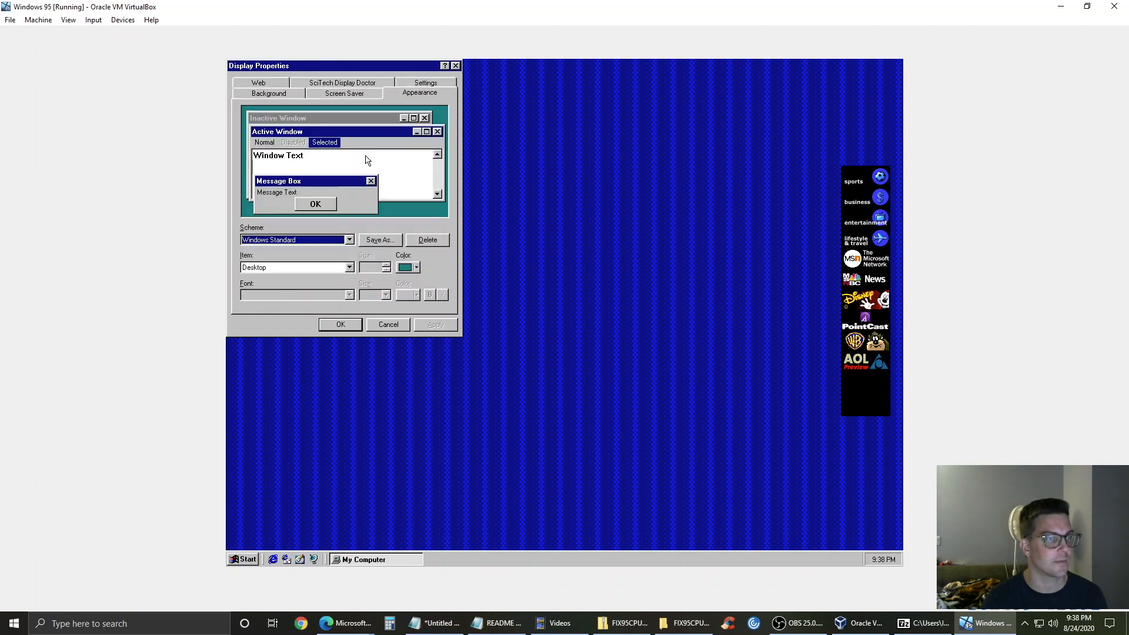
{"action": "left_click", "coordinate": [324, 240]}
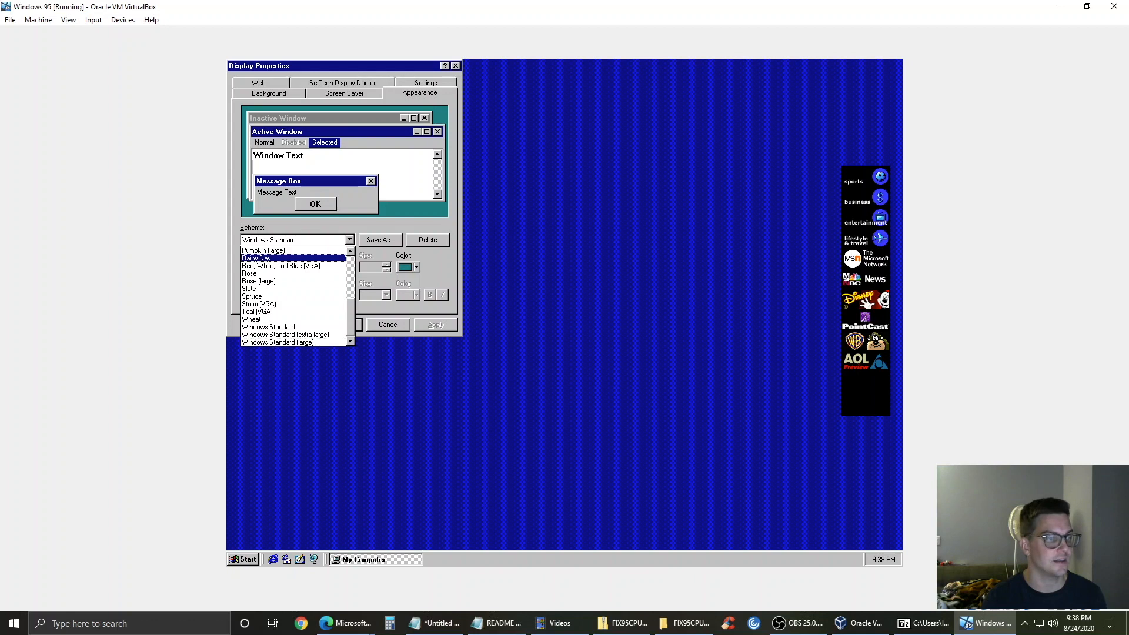
{"action": "left_click_drag", "start_coordinate": [352, 318], "coordinate": [351, 259]}
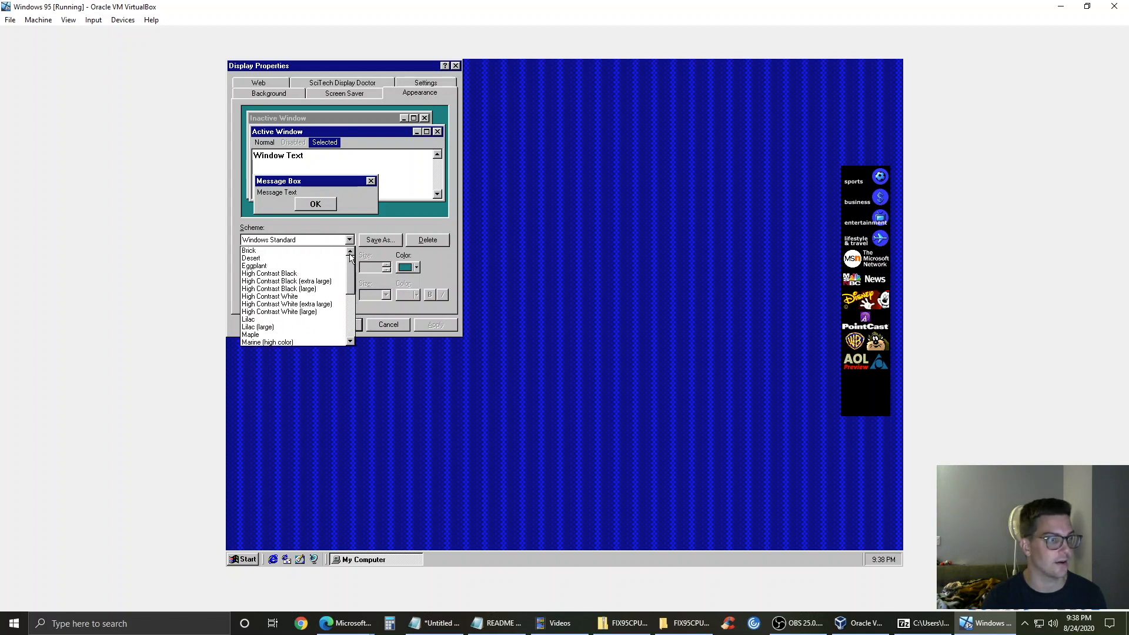
- Compare the appearance scheme previews one by one, from Desert through Windows Standard (extra large)
{"action": "left_click", "coordinate": [294, 252]}
{"action": "left_click", "coordinate": [321, 241]}
{"action": "left_click", "coordinate": [306, 254]}
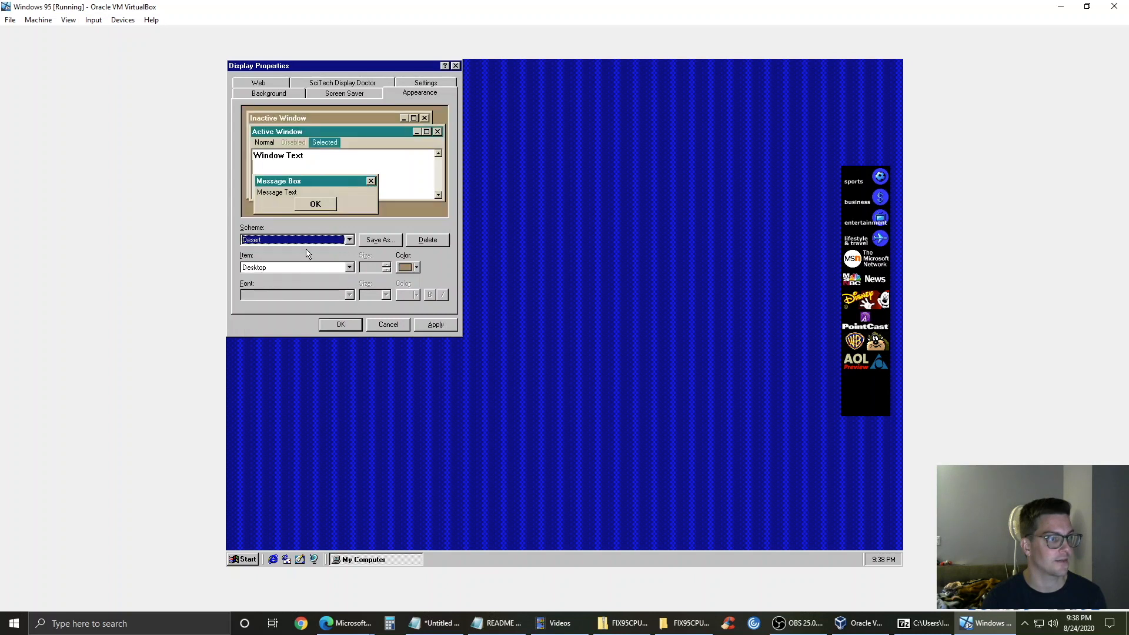
{"action": "key", "text": "Down"}
{"action": "key", "text": "Down"}
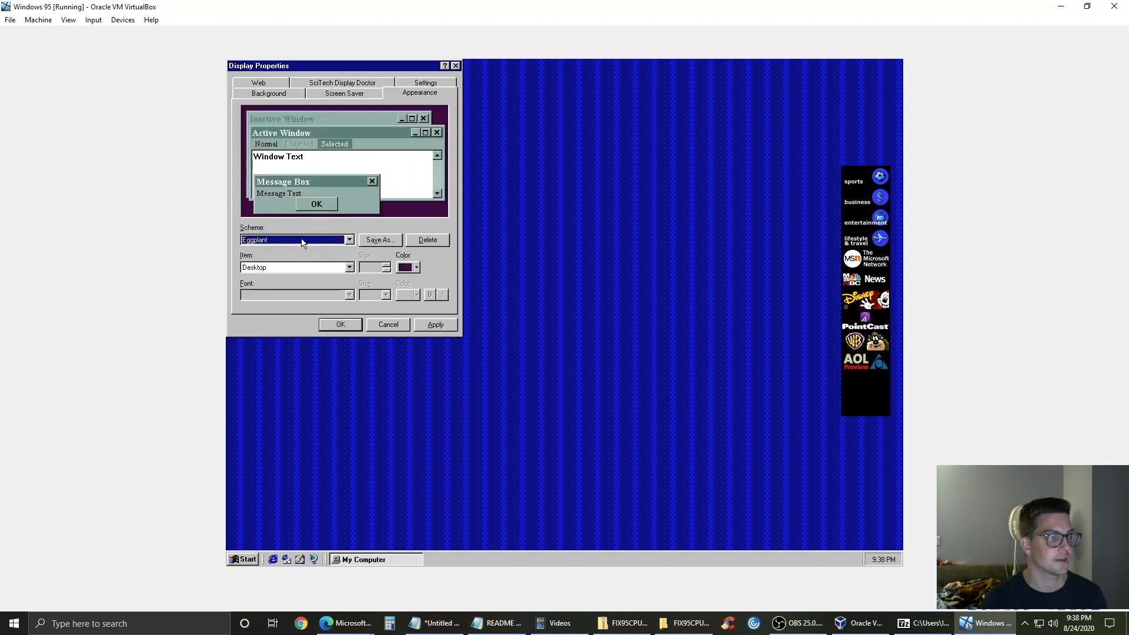
{"action": "key", "text": "Down"}
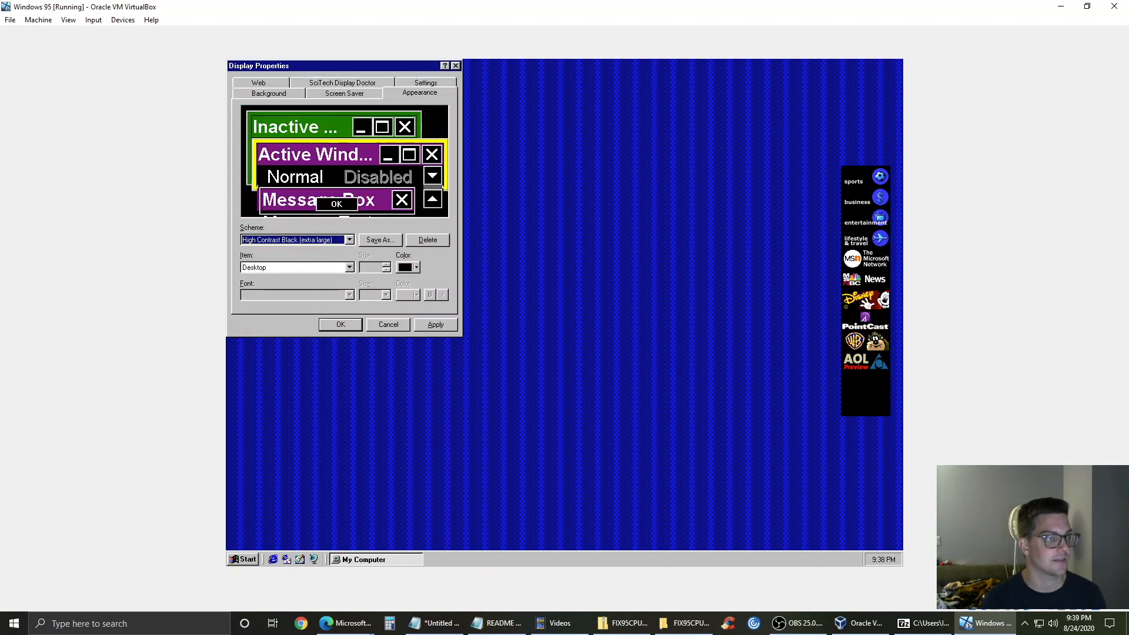
{"action": "key", "text": "Down"}
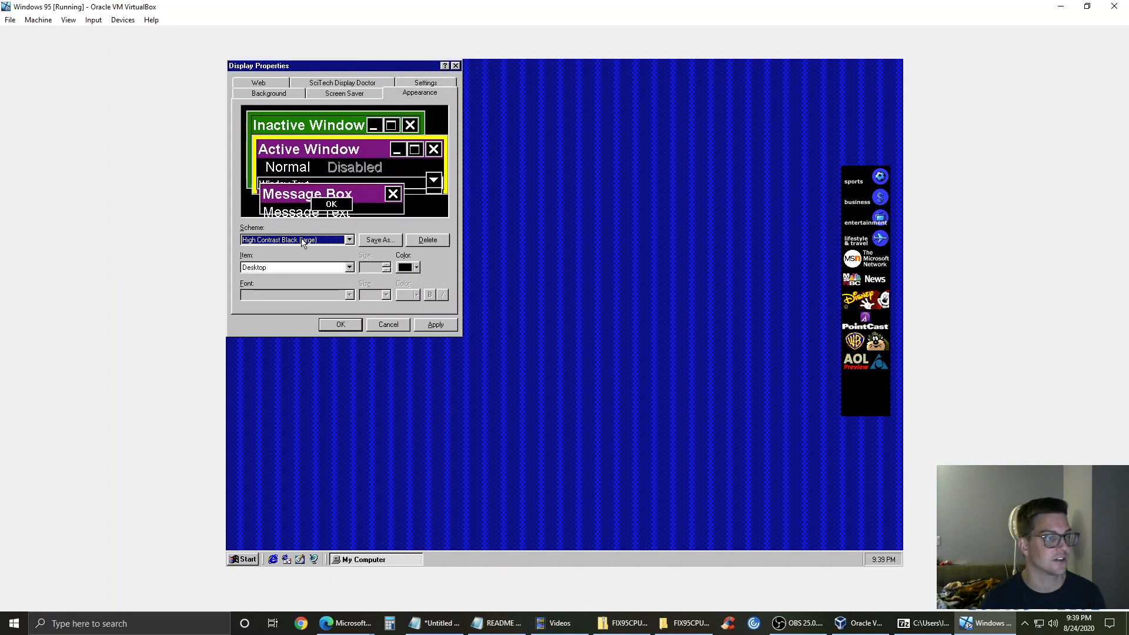
{"action": "key", "text": "Down"}
{"action": "key", "text": "Down"}
{"action": "key", "text": "Down"}
{"action": "key", "text": "Down"}
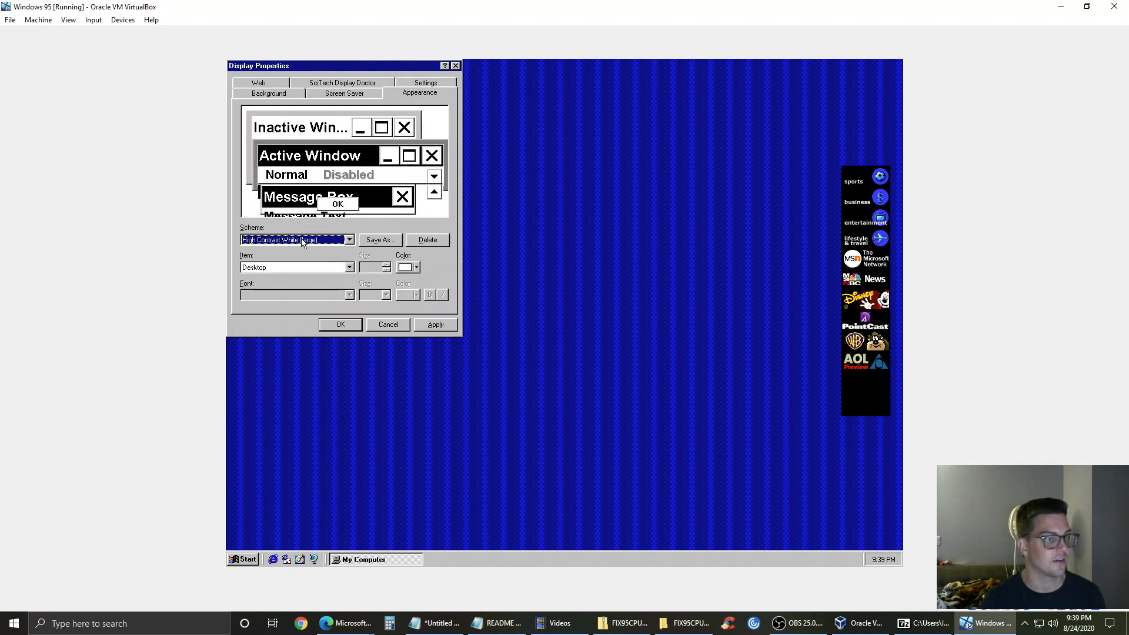
{"action": "key", "text": "Down"}
{"action": "key", "text": "Down"}
{"action": "key", "text": "Down"}
{"action": "key", "text": "Down"}
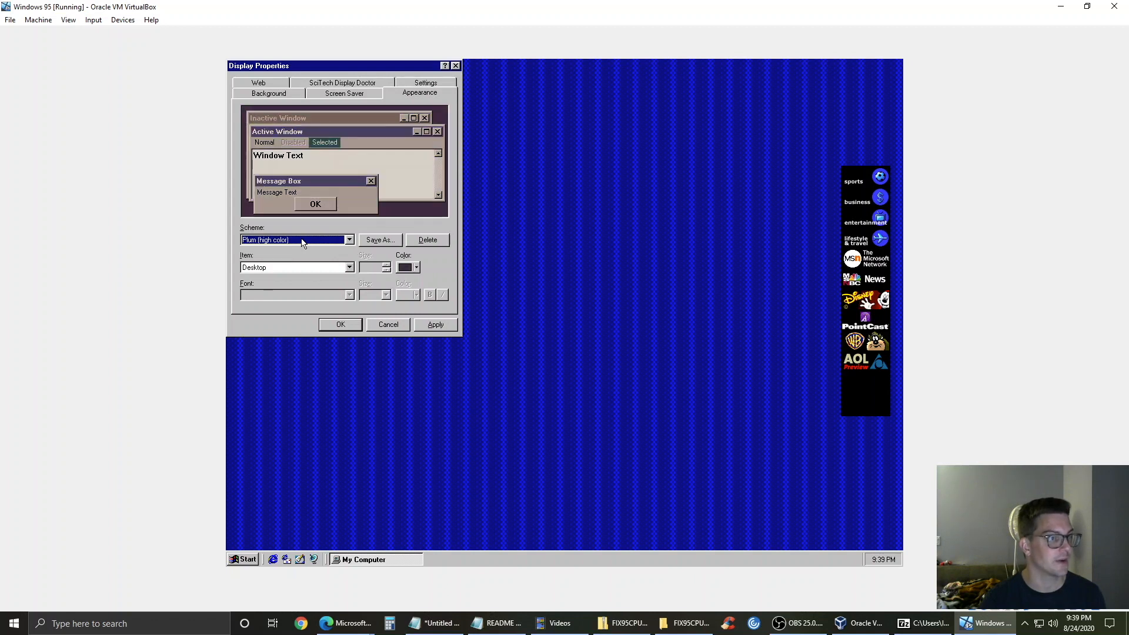
{"action": "key", "text": "Down"}
{"action": "key", "text": "Down"}
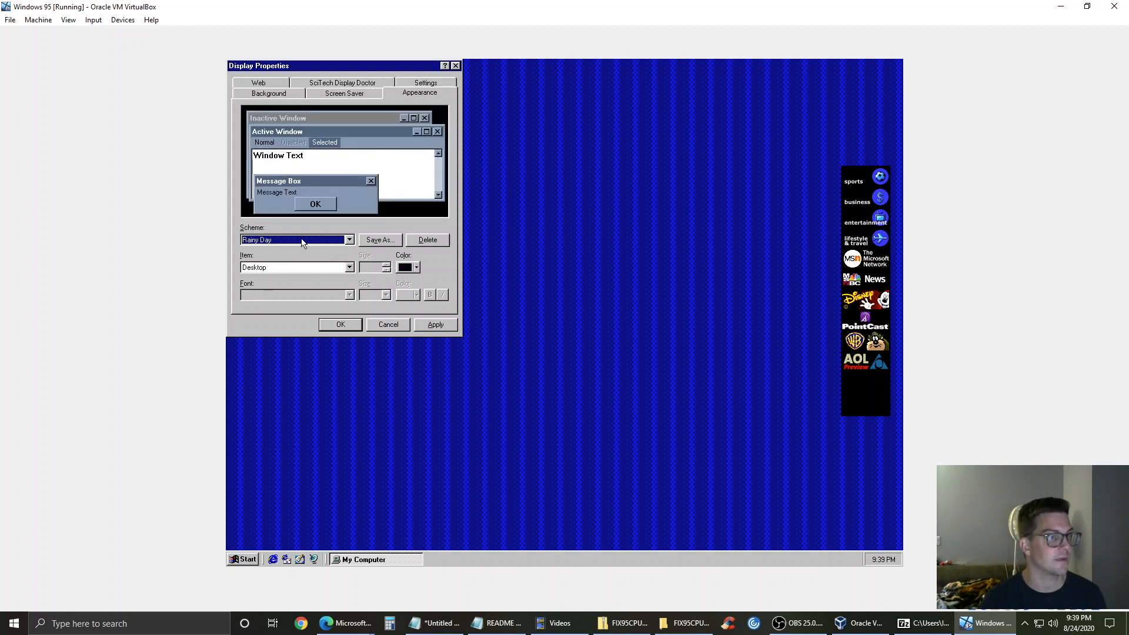
{"action": "key", "text": "Down"}
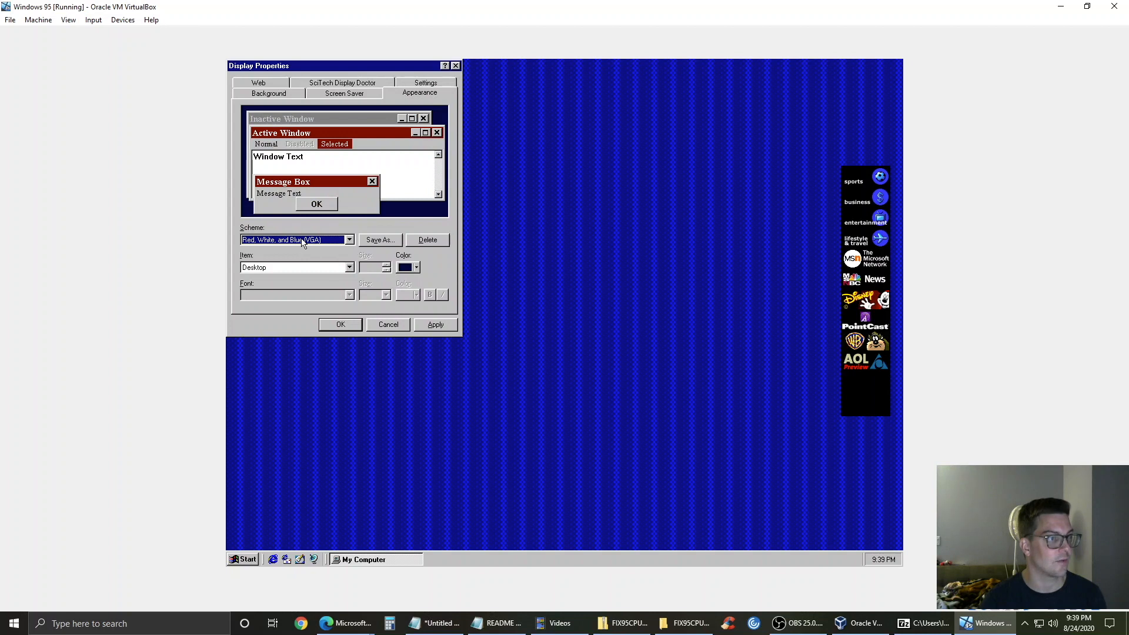
{"action": "key", "text": "Down"}
{"action": "key", "text": "Down"}
{"action": "key", "text": "Down"}
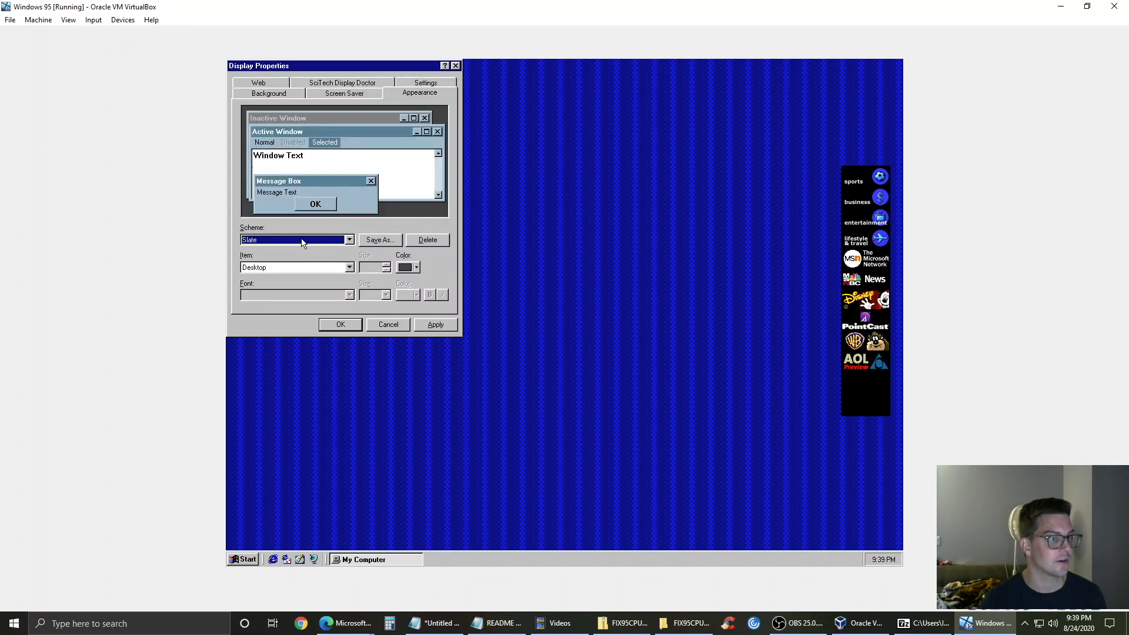
{"action": "key", "text": "Down"}
{"action": "key", "text": "Down"}
{"action": "key", "text": "Down"}
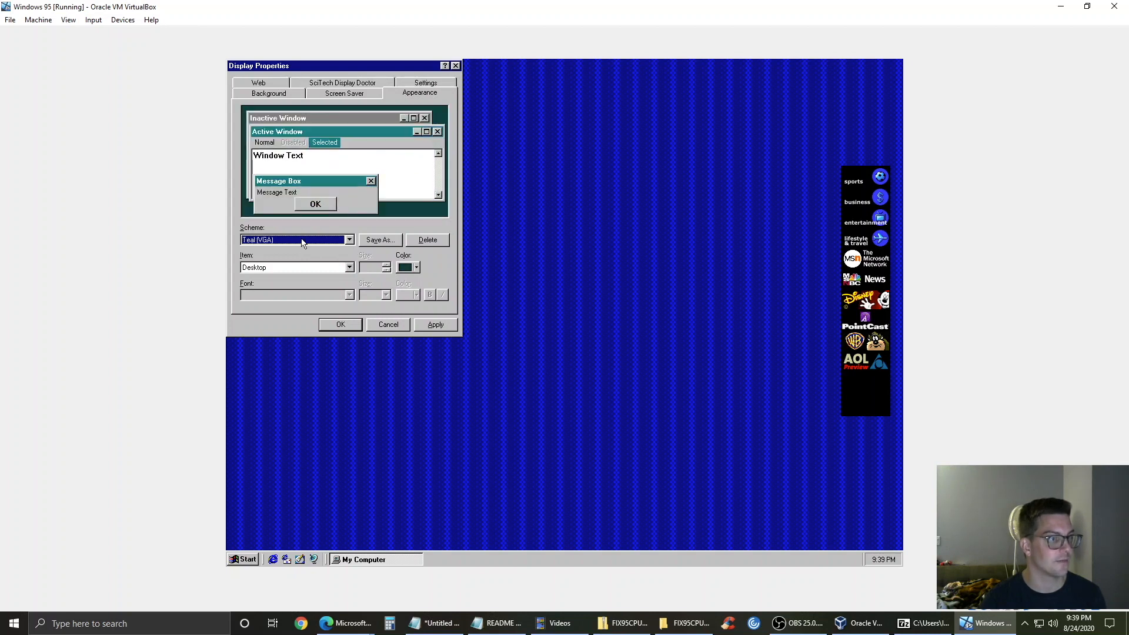
{"action": "key", "text": "Down"}
{"action": "key", "text": "Down"}
{"action": "key", "text": "Down"}
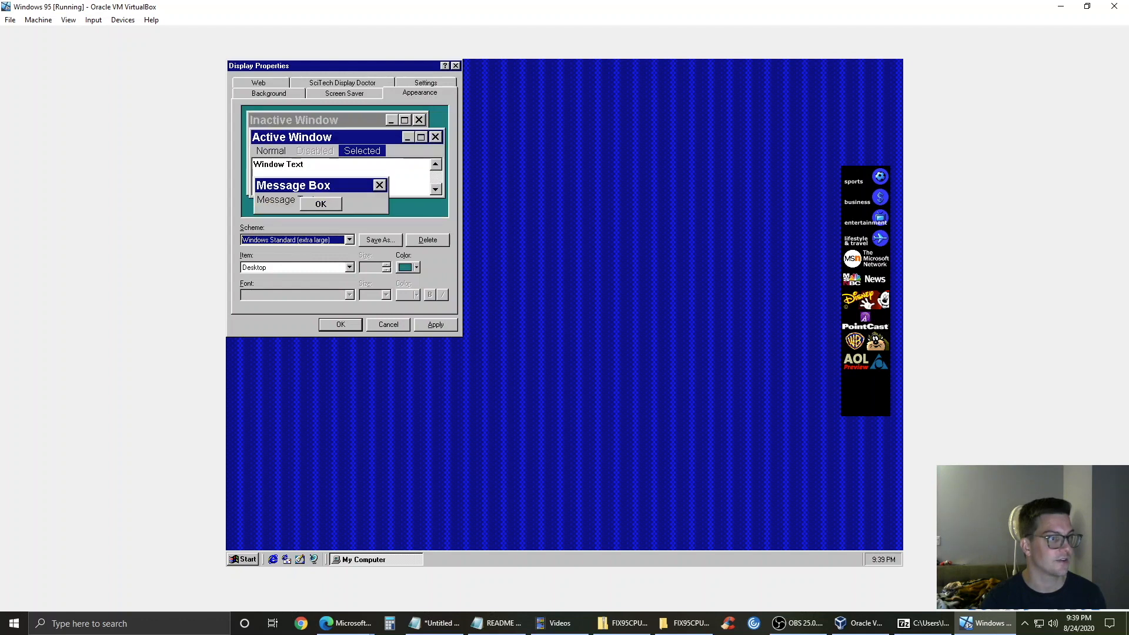
- Go back to the Rainy Day appearance scheme, apply it and close the display properties
{"action": "key", "text": "Up"}
{"action": "key", "text": "Up"}
{"action": "key", "text": "Up"}
{"action": "key", "text": "Up"}
{"action": "key", "text": "Up"}
{"action": "key", "text": "Up"}
{"action": "key", "text": "Up"}
{"action": "key", "text": "Down"}
{"action": "key", "text": "Down"}
{"action": "key", "text": "Up"}
{"action": "key", "text": "Up"}
{"action": "key", "text": "Up"}
{"action": "key", "text": "Up"}
{"action": "key", "text": "Up"}
{"action": "key", "text": "Up"}
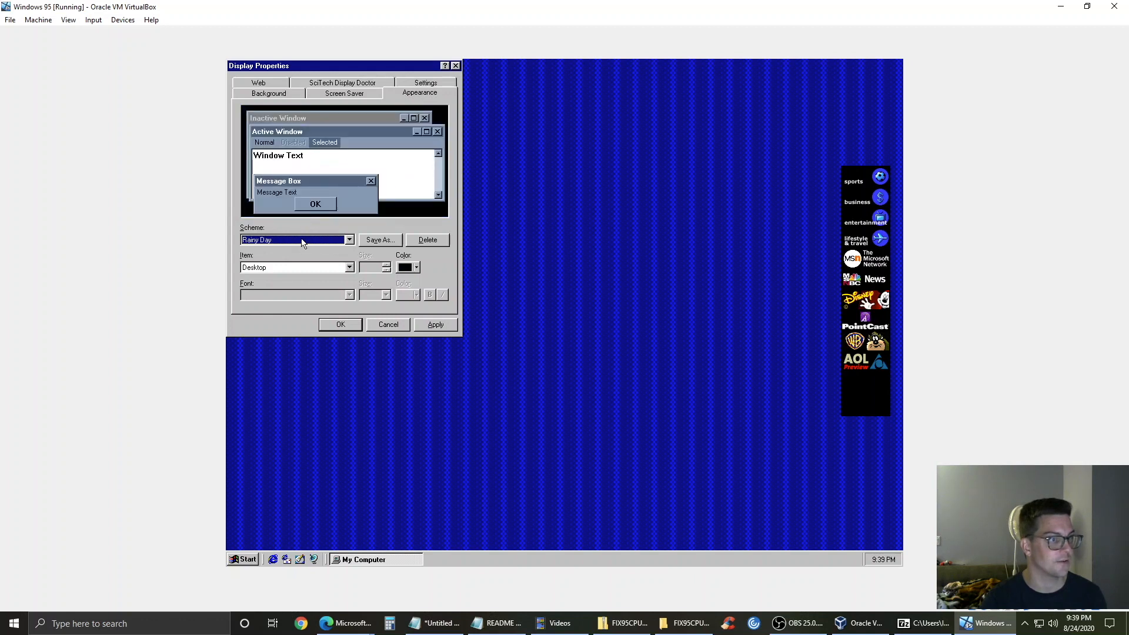
{"action": "left_click", "coordinate": [437, 330]}
{"action": "left_click", "coordinate": [344, 324]}
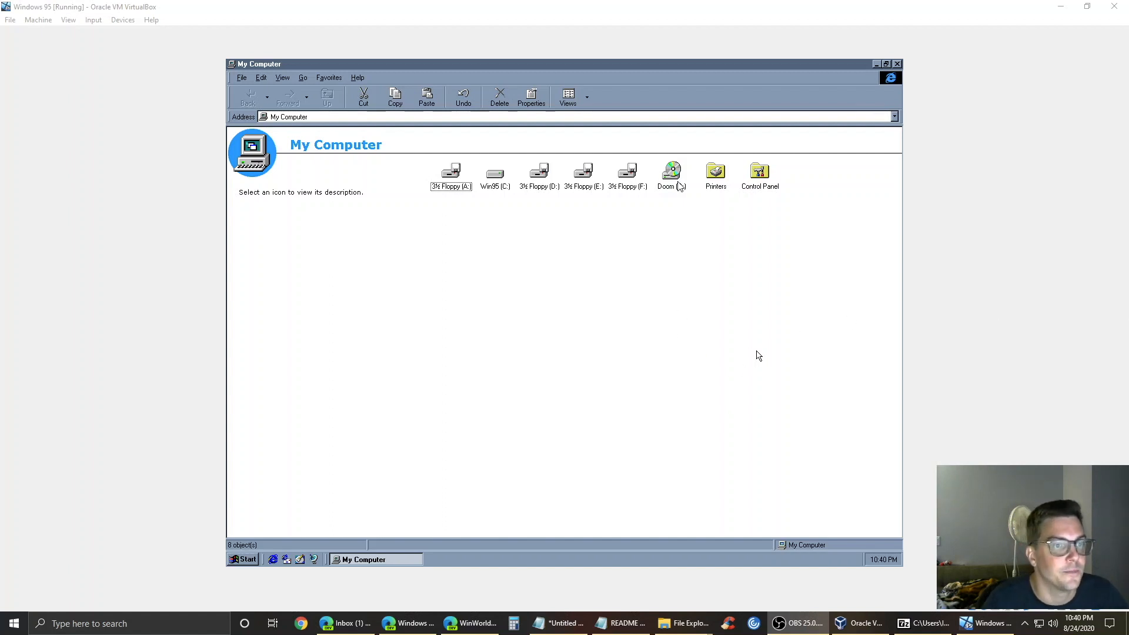
- Install Ultimate Doom for Windows 95 from the Doom (G:) disc and start a new single-player game
{"action": "left_click", "coordinate": [757, 356]}
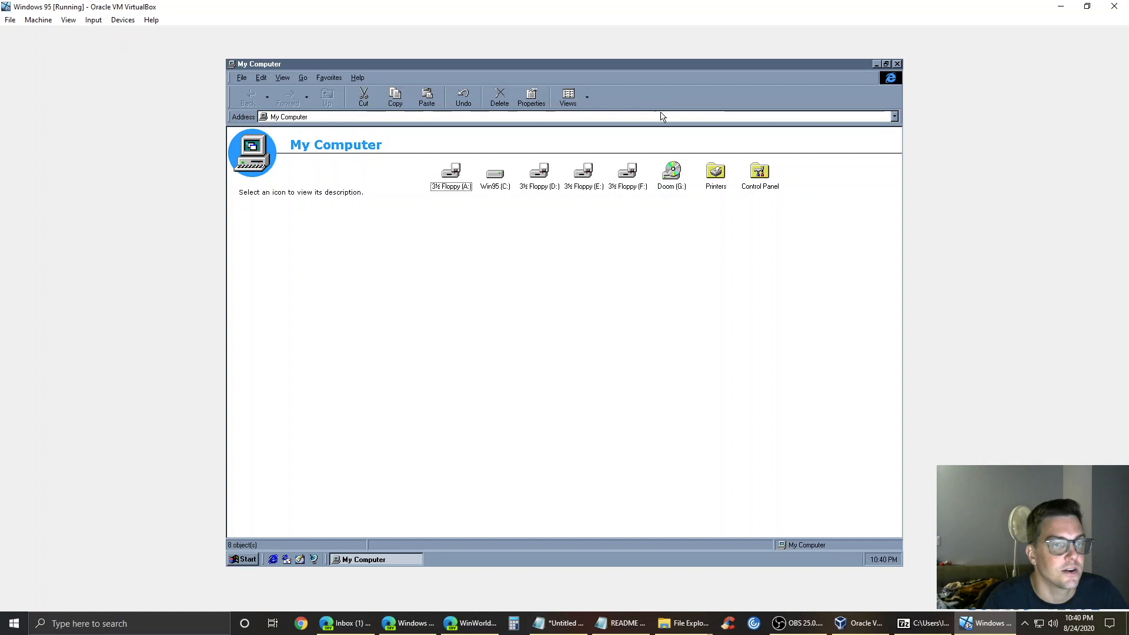
{"action": "double_click", "coordinate": [672, 172]}
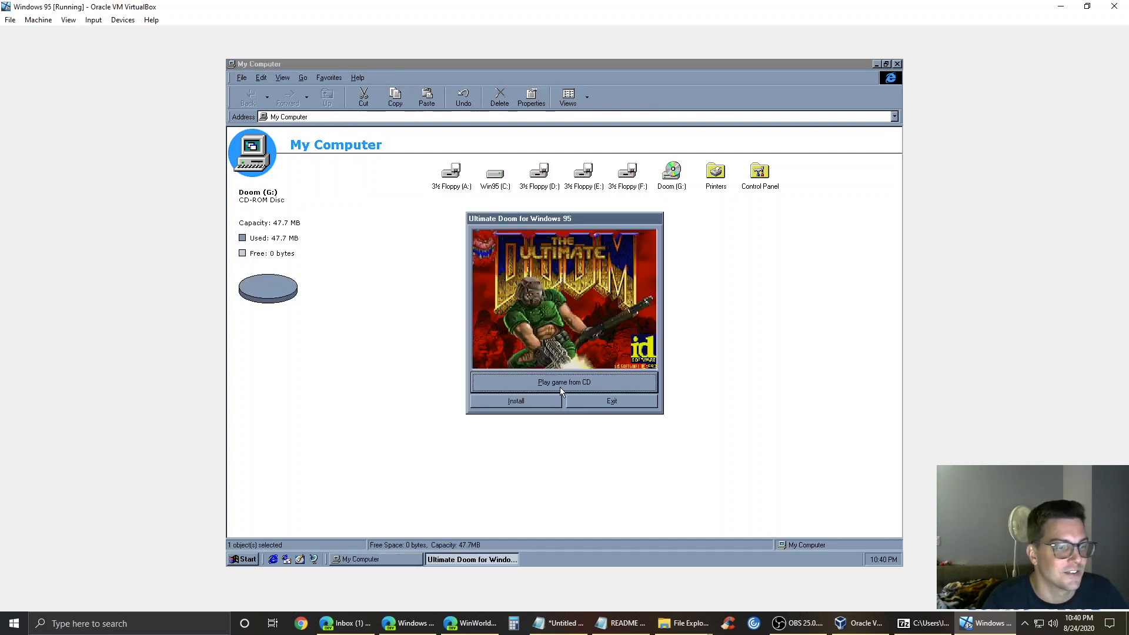
{"action": "left_click", "coordinate": [516, 401]}
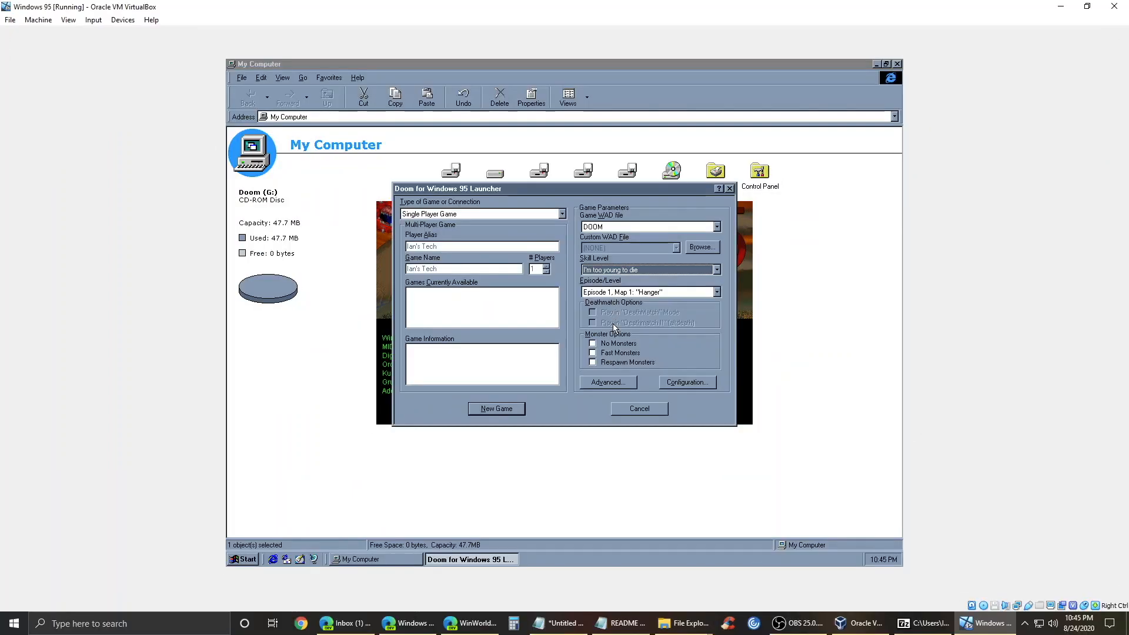
{"action": "left_click", "coordinate": [481, 409]}
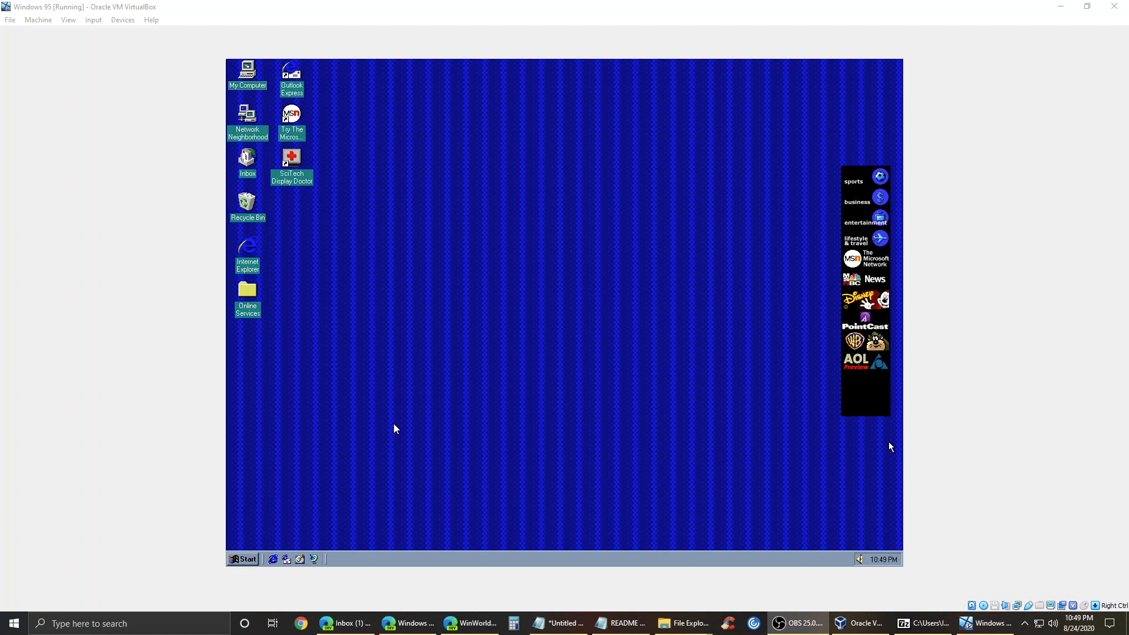
- Launch Internet Explorer and let its Microsoft home page load
{"action": "left_click", "coordinate": [890, 445]}
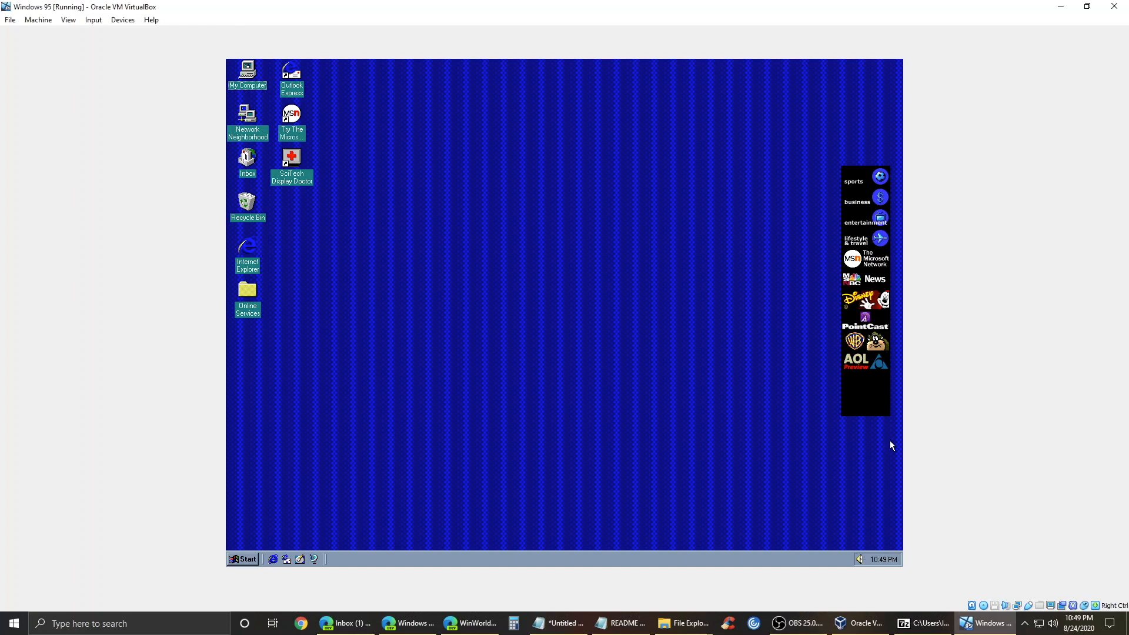
{"action": "left_click", "coordinate": [273, 560]}
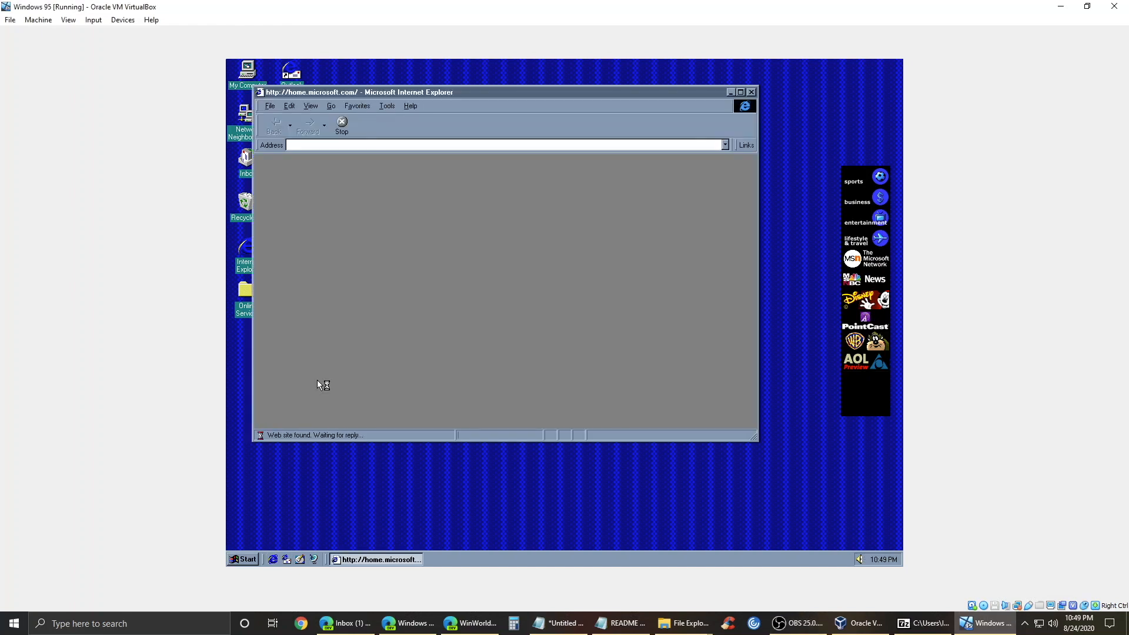
{"action": "left_click", "coordinate": [573, 372]}
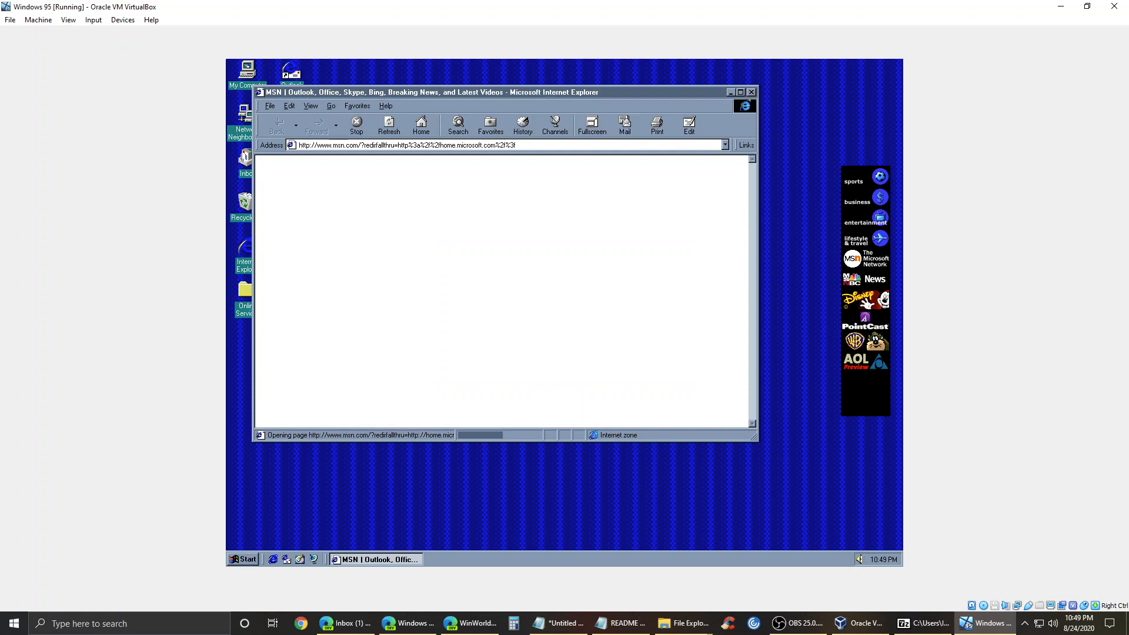
- Open Paint from the Accessories programs and maximize its window
{"action": "left_click", "coordinate": [244, 560]}
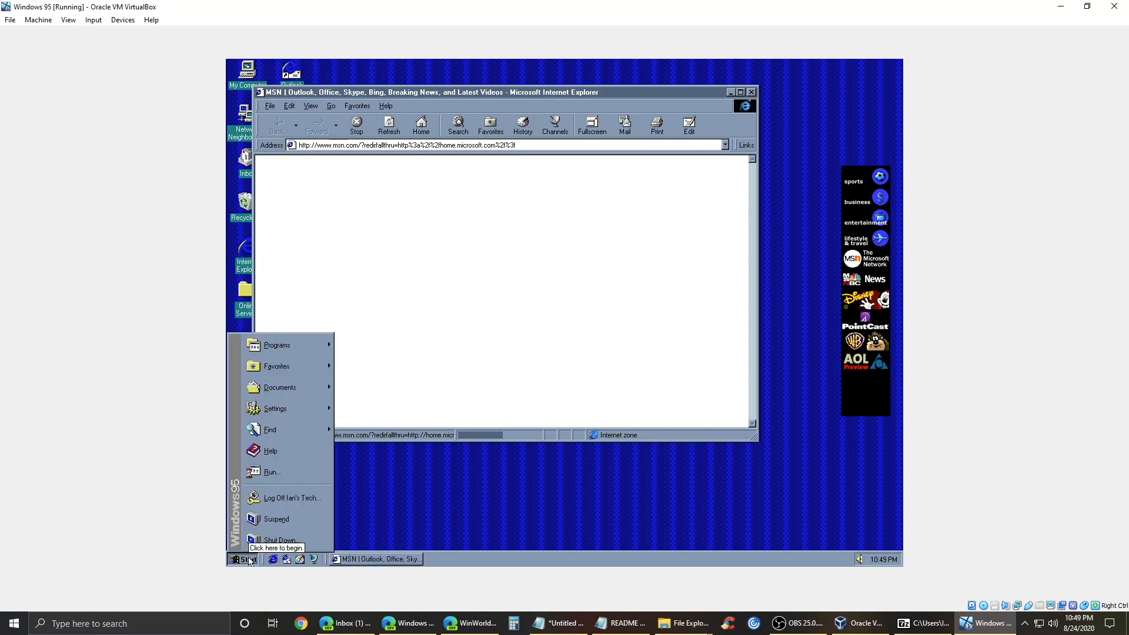
{"action": "mouse_move", "coordinate": [297, 340]}
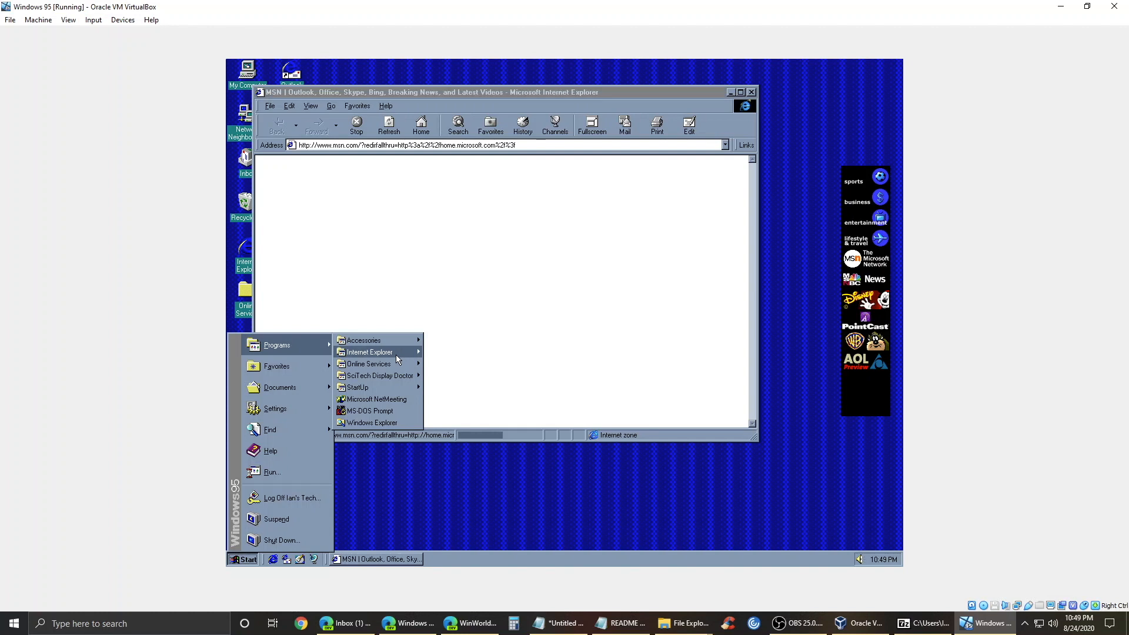
{"action": "mouse_move", "coordinate": [399, 342]}
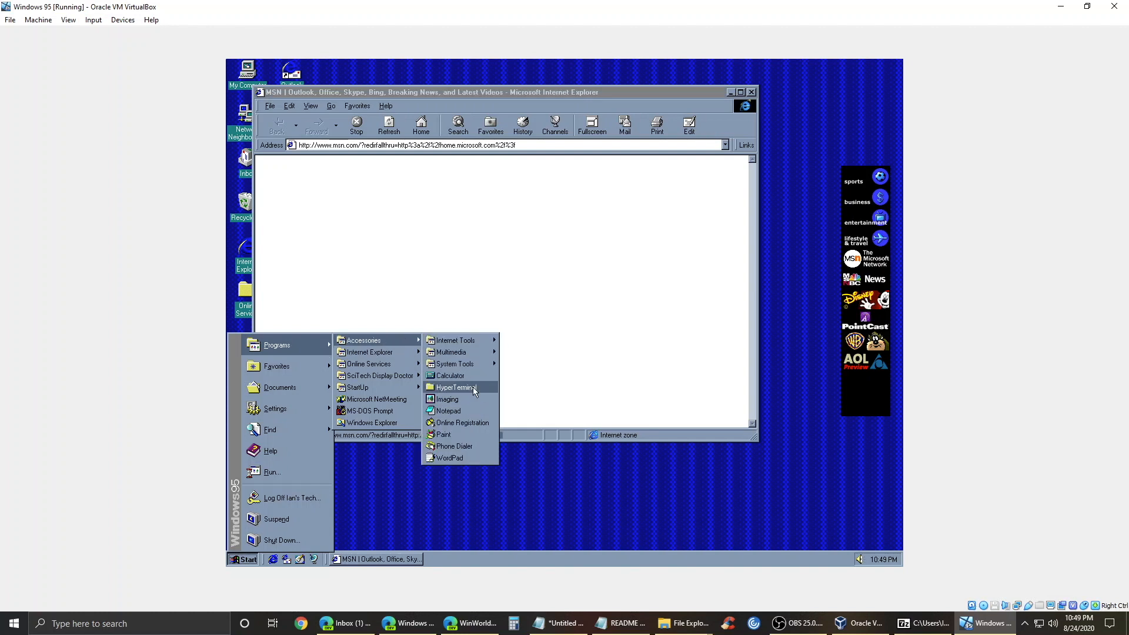
{"action": "left_click", "coordinate": [447, 435]}
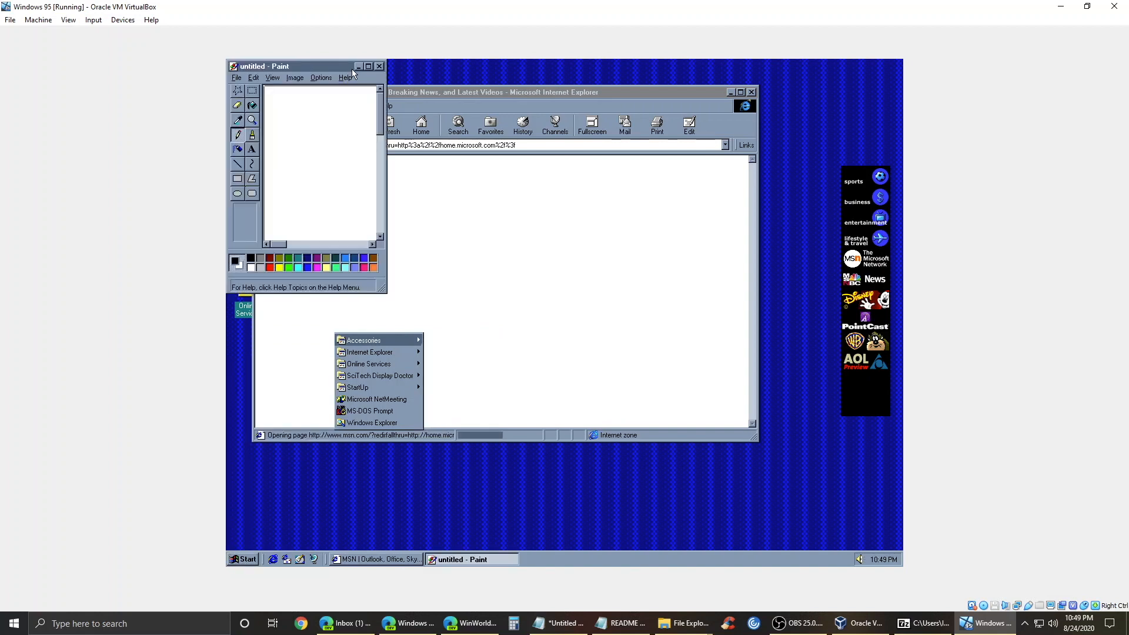
{"action": "left_click", "coordinate": [365, 66]}
- Handwrite "Windows 95" in freehand black pencil strokes across the blank Paint canvas
{"action": "left_click_drag", "start_coordinate": [382, 160], "coordinate": [474, 225]}
{"action": "mouse_move", "coordinate": [420, 289]}
{"action": "left_mouse_down"}
{"action": "mouse_move", "coordinate": [487, 278]}
{"action": "mouse_move", "coordinate": [509, 334]}
{"action": "left_mouse_up"}
{"action": "left_click_drag", "start_coordinate": [536, 295], "coordinate": [568, 327]}
{"action": "left_click_drag", "start_coordinate": [606, 301], "coordinate": [596, 190]}
{"action": "mouse_move", "coordinate": [616, 328]}
{"action": "left_mouse_down"}
{"action": "mouse_move", "coordinate": [631, 318]}
{"action": "mouse_move", "coordinate": [619, 326]}
{"action": "mouse_move", "coordinate": [717, 323]}
{"action": "mouse_move", "coordinate": [728, 291]}
{"action": "left_mouse_up"}
{"action": "left_click_drag", "start_coordinate": [776, 281], "coordinate": [747, 330]}
{"action": "mouse_move", "coordinate": [664, 415]}
{"action": "left_mouse_down"}
{"action": "mouse_move", "coordinate": [700, 434]}
{"action": "mouse_move", "coordinate": [702, 476]}
{"action": "left_mouse_up"}
{"action": "left_click_drag", "start_coordinate": [732, 410], "coordinate": [798, 385]}
{"action": "left_click_drag", "start_coordinate": [700, 411], "coordinate": [721, 409]}
{"action": "mouse_move", "coordinate": [708, 420]}
{"action": "left_mouse_down"}
{"action": "mouse_move", "coordinate": [794, 420]}
{"action": "mouse_move", "coordinate": [703, 470]}
{"action": "left_mouse_up"}
{"action": "left_click_drag", "start_coordinate": [703, 441], "coordinate": [713, 440]}
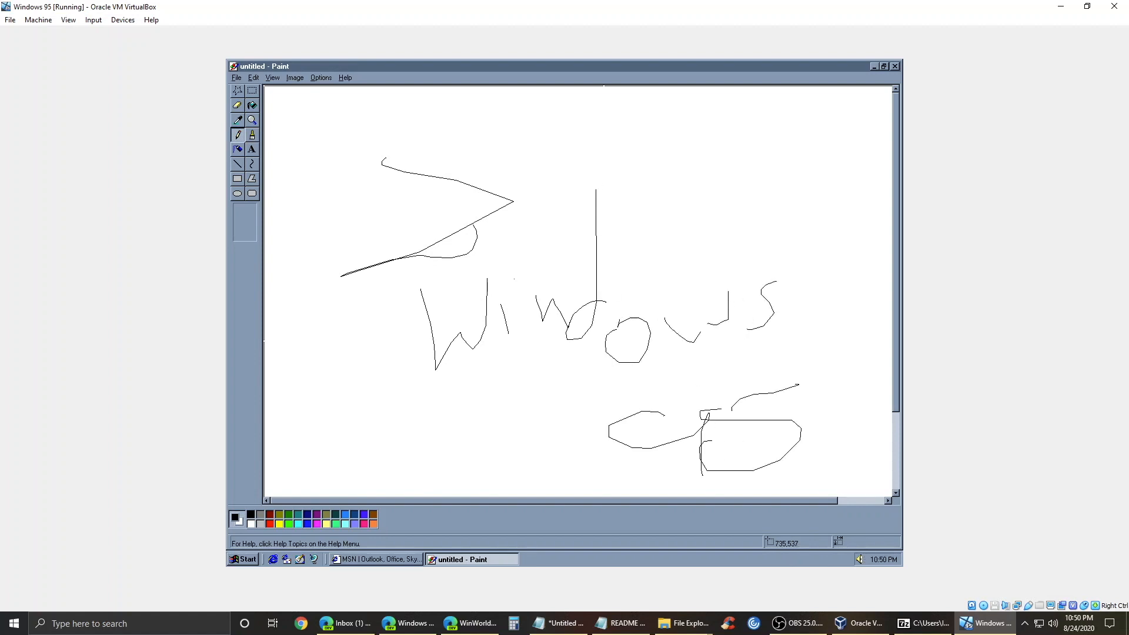
- Exit Paint without saving the handwritten drawing
{"action": "left_click", "coordinate": [236, 78]}
{"action": "left_click", "coordinate": [277, 209]}
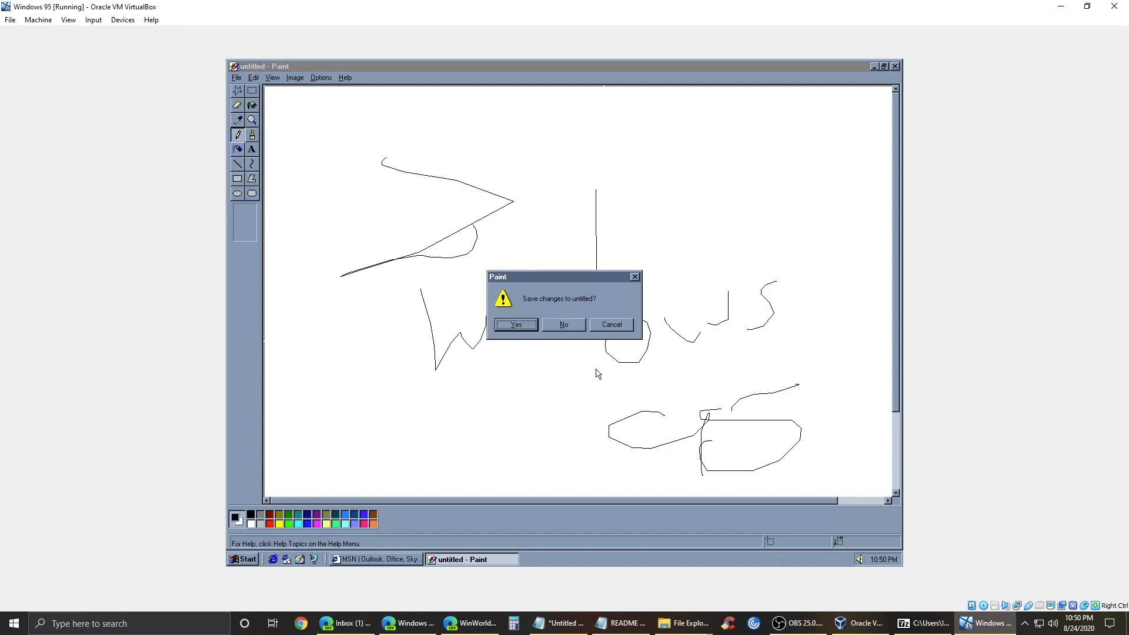
{"action": "left_click", "coordinate": [562, 326]}
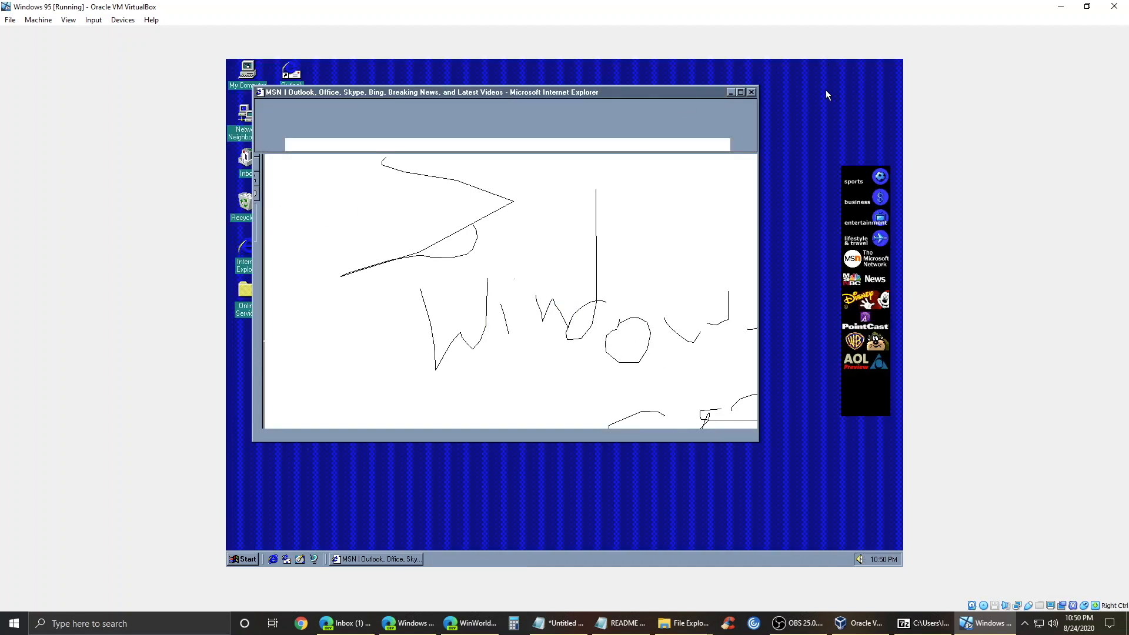
- Examine the general system information and try viewing Device Manager in the Control Panel's System properties, and close both windows
{"action": "left_click", "coordinate": [242, 559]}
{"action": "mouse_move", "coordinate": [286, 355]}
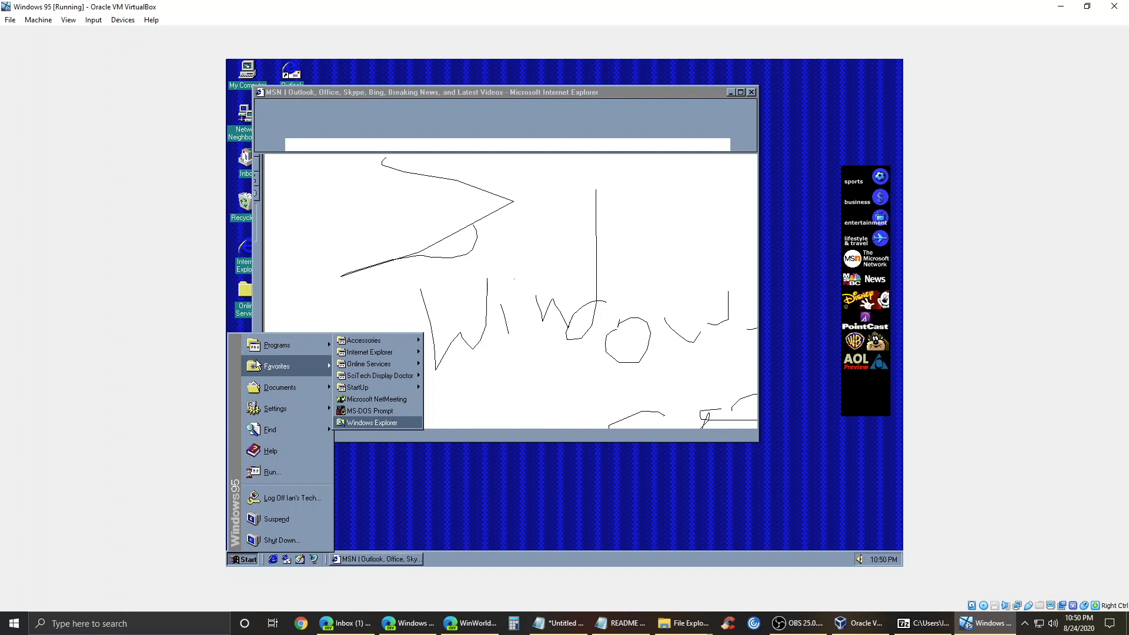
{"action": "mouse_move", "coordinate": [294, 409]}
{"action": "left_click", "coordinate": [377, 406]}
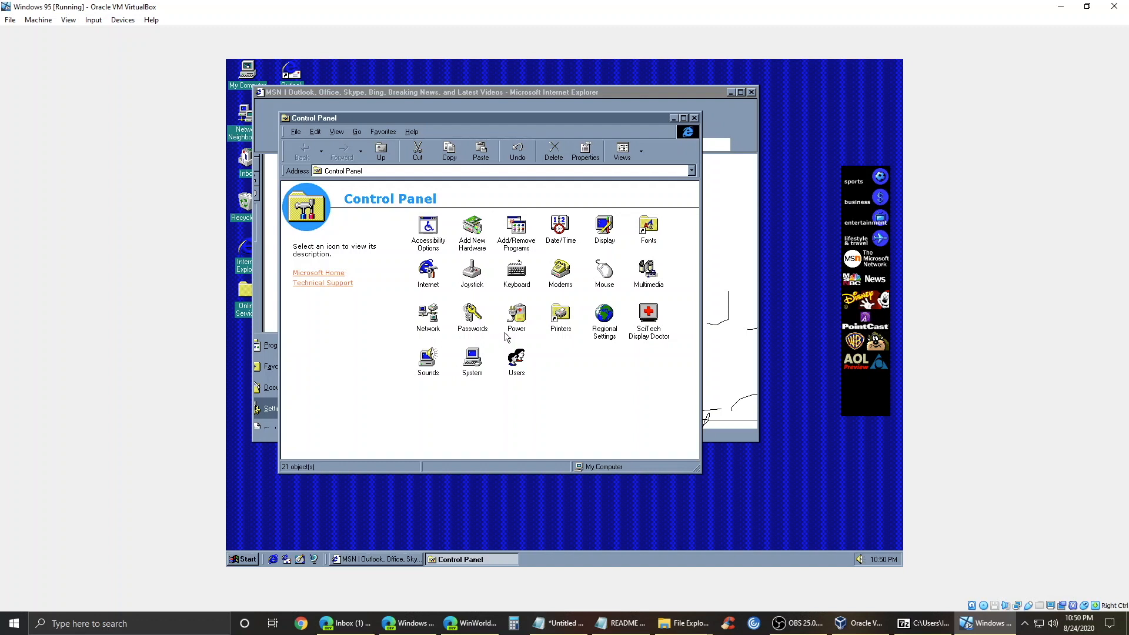
{"action": "double_click", "coordinate": [473, 356]}
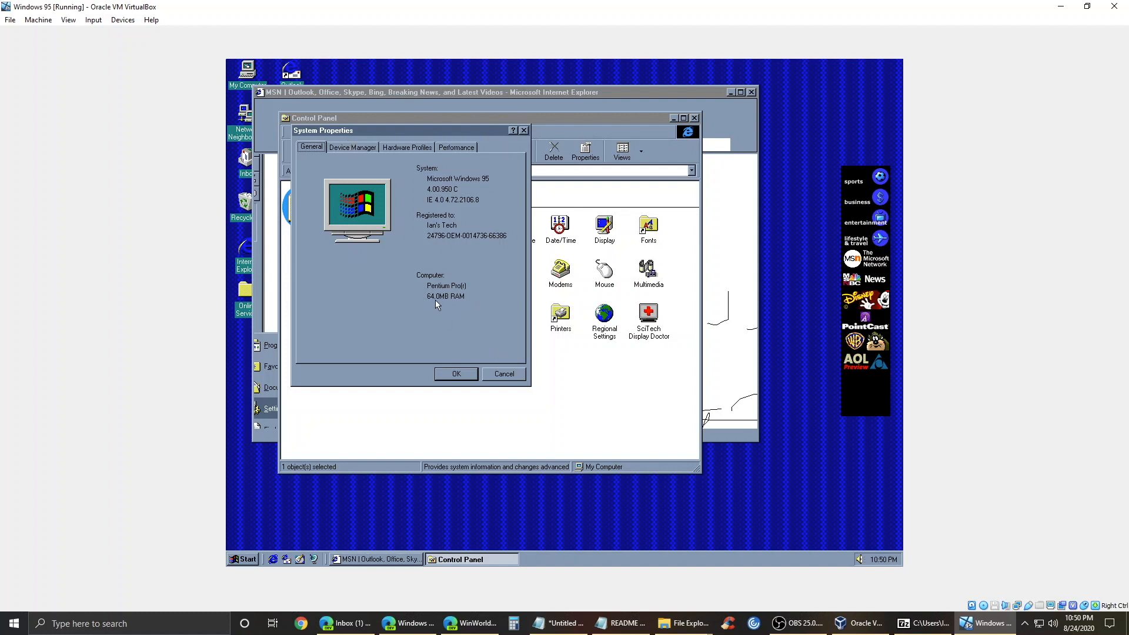
{"action": "left_click", "coordinate": [351, 147]}
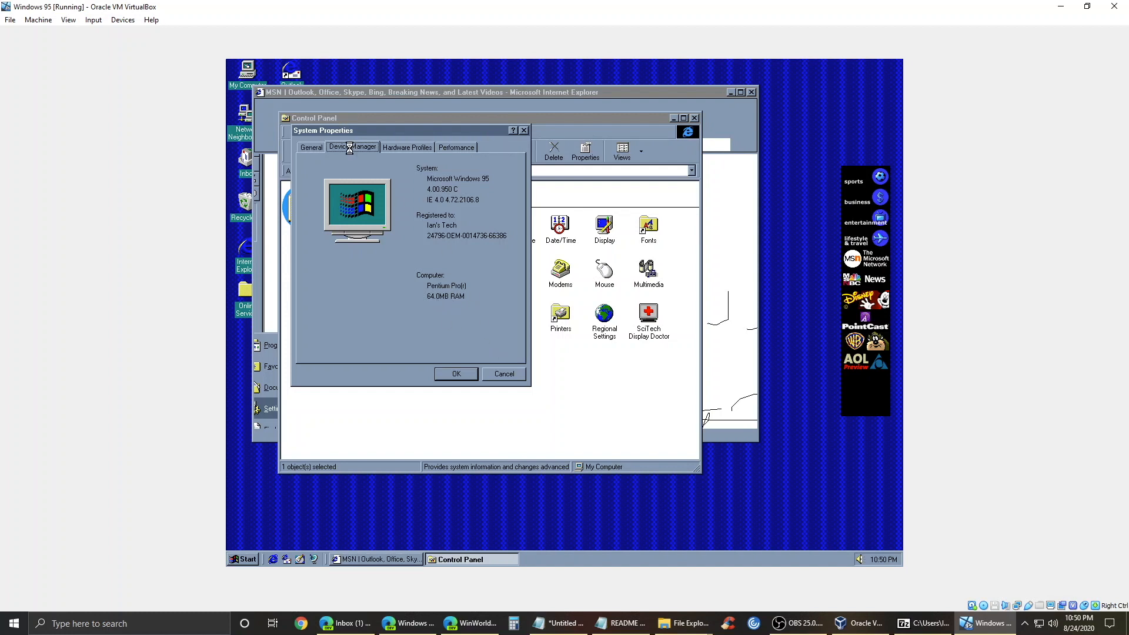
{"action": "left_click", "coordinate": [523, 130]}
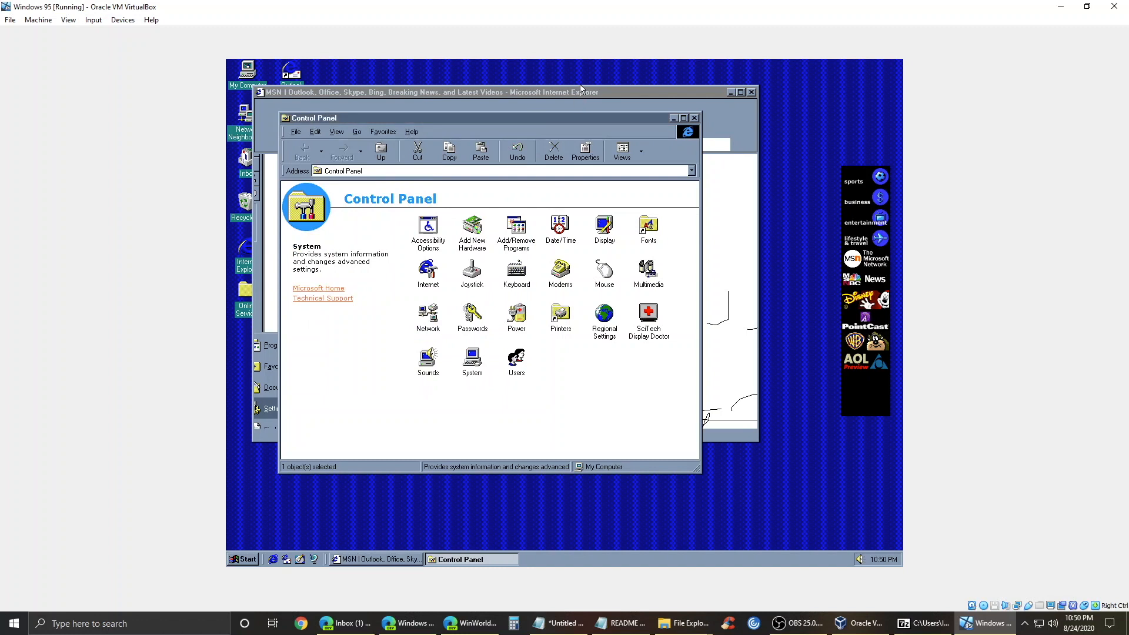
{"action": "left_click", "coordinate": [694, 118]}
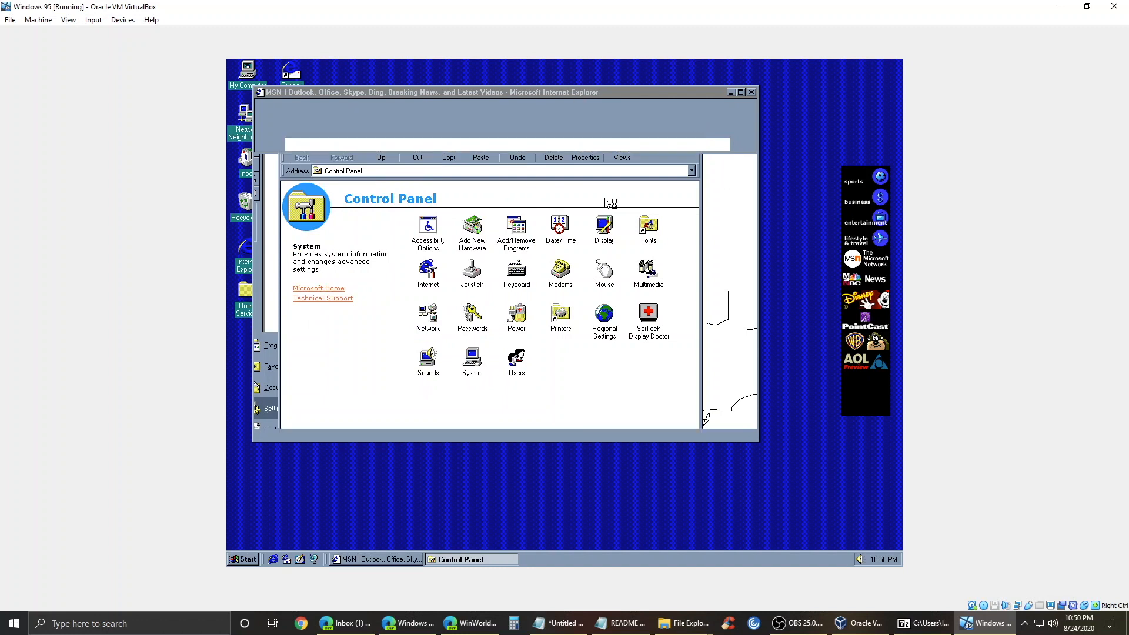